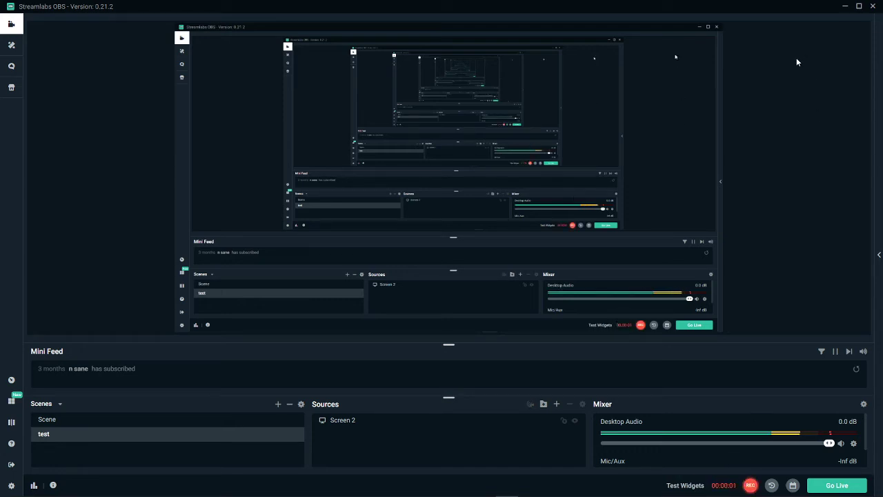
# Minimise Streamlabs OBS to reveal the Photoshop story menu wireframe sketch.
pyautogui.click(846, 7)
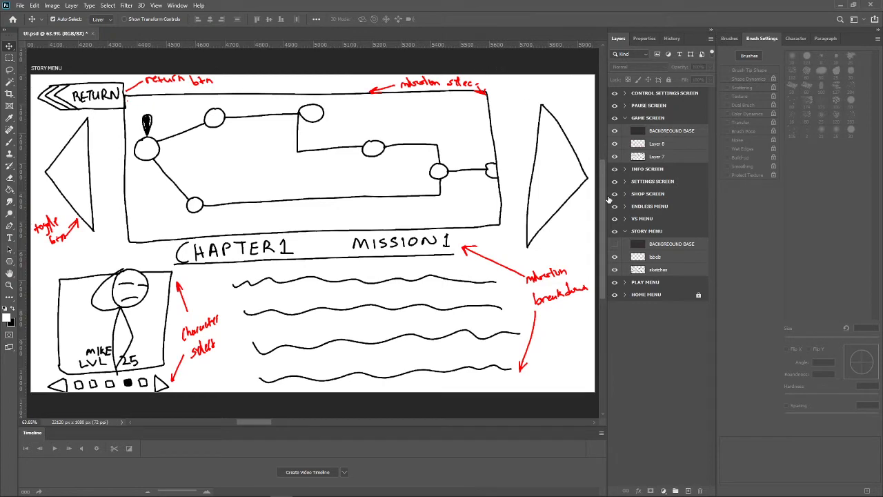
# Zoom out to the Play Menu artboard, expand PLAY MENU and duplicate its return_btn group.
pyautogui.hotkey('ctrl', '-')
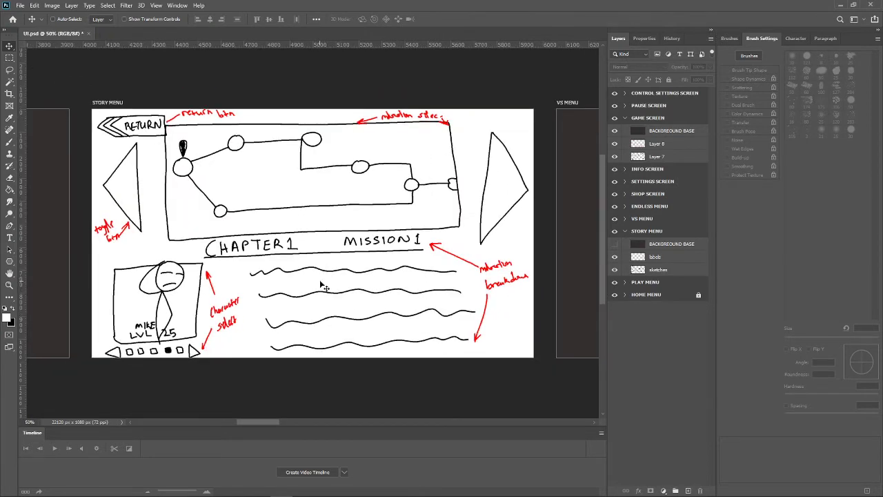
pyautogui.hotkey('ctrl', '+')
pyautogui.hotkey('ctrl', '-')
pyautogui.hotkey('ctrl', '-')
pyautogui.moveTo(290, 422); pyautogui.dragTo(266, 424)
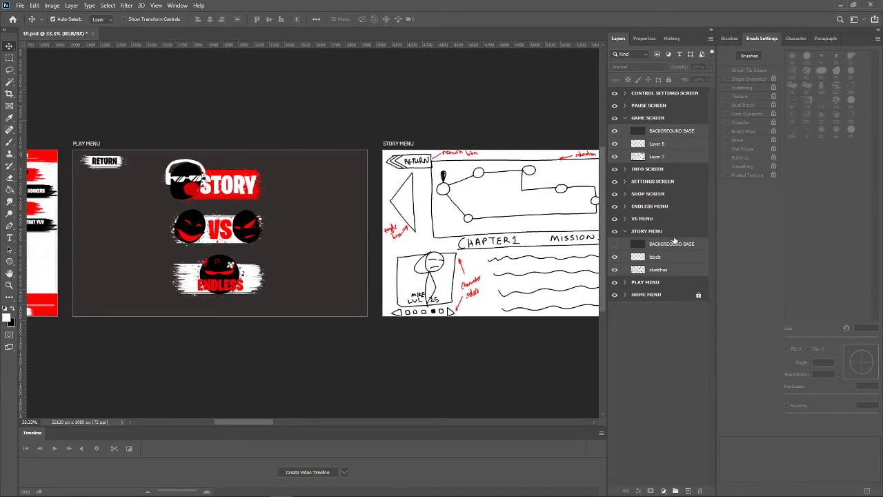
pyautogui.click(625, 282)
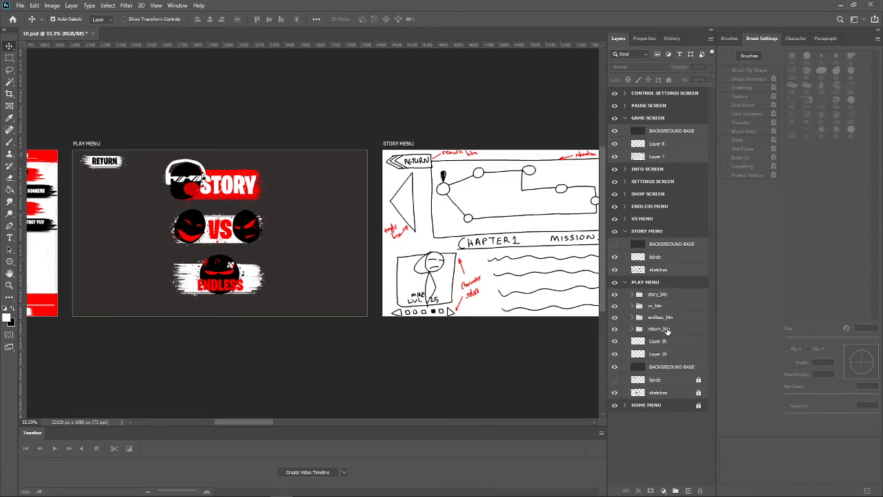
pyautogui.click(667, 329)
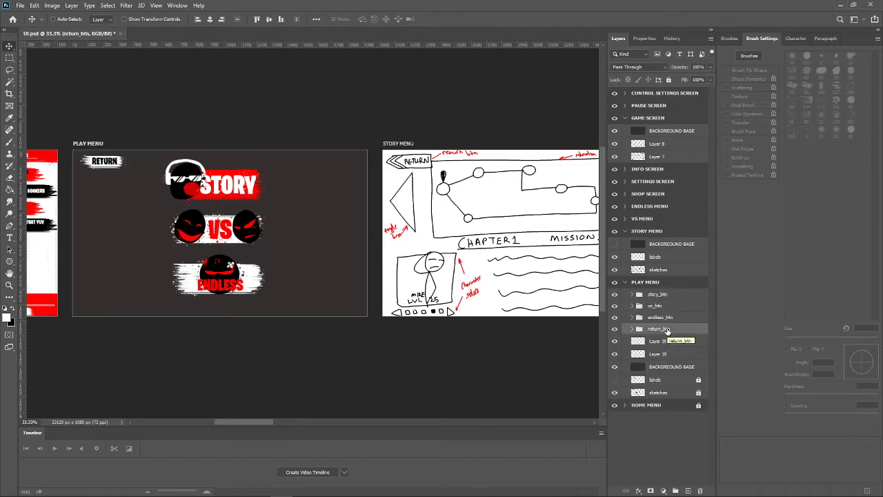
pyautogui.hotkey('ctrl', 'j')
pyautogui.moveTo(667, 329)
pyautogui.mouseDown()
pyautogui.moveTo(654, 282)
pyautogui.moveTo(655, 235)
pyautogui.mouseUp()
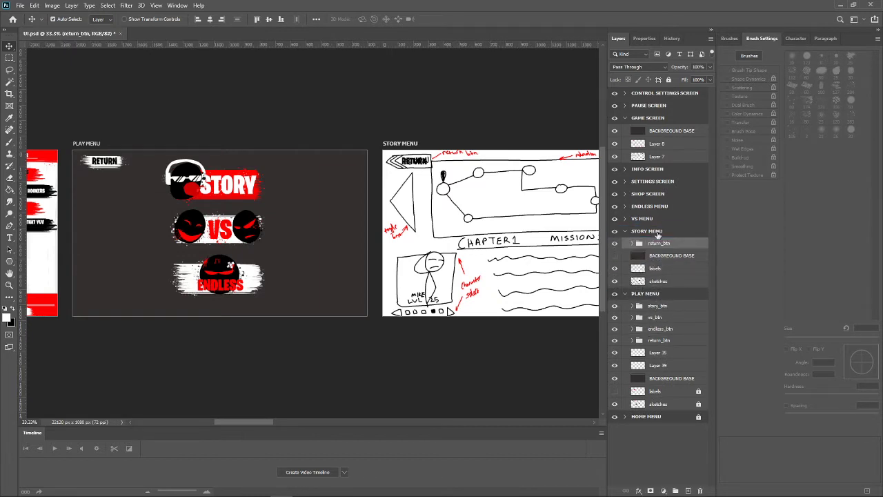
pyautogui.click(627, 296)
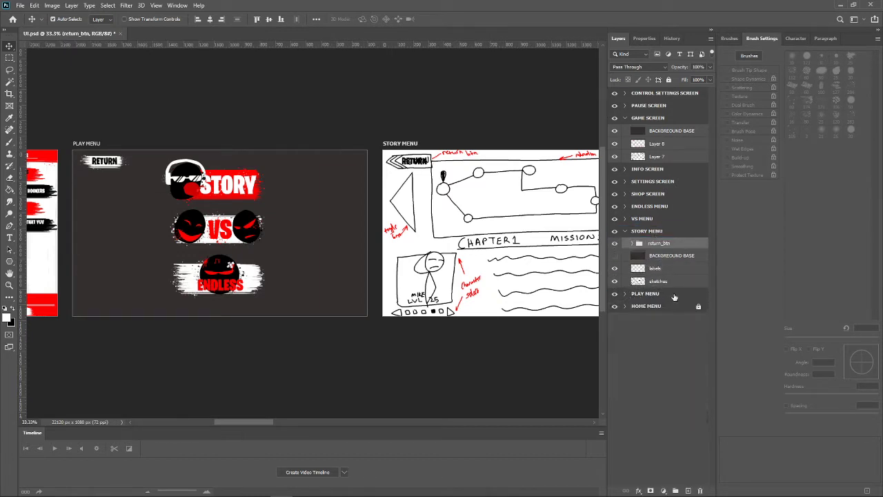
pyautogui.click(675, 294)
pyautogui.click(668, 80)
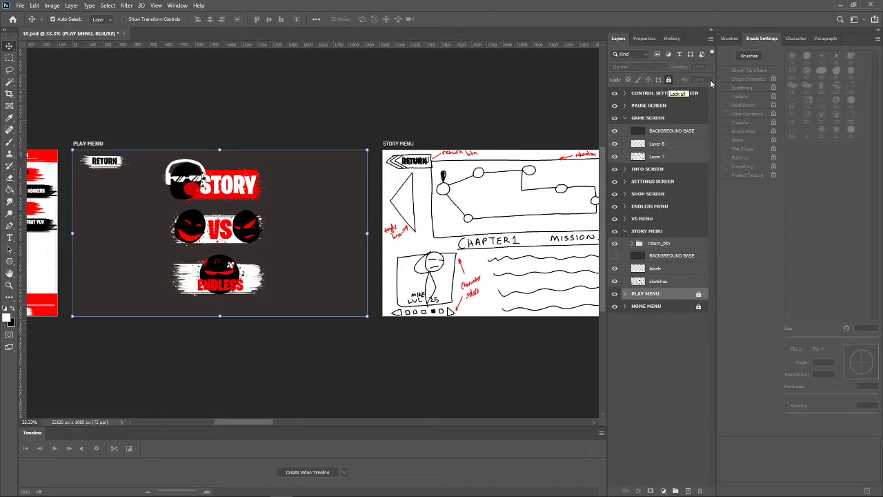
pyautogui.click(615, 256)
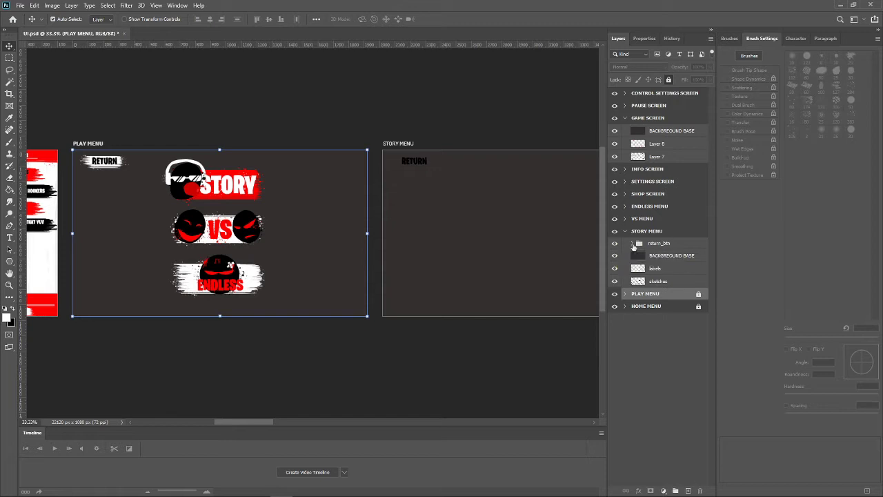
pyautogui.click(632, 244)
pyautogui.click(615, 256)
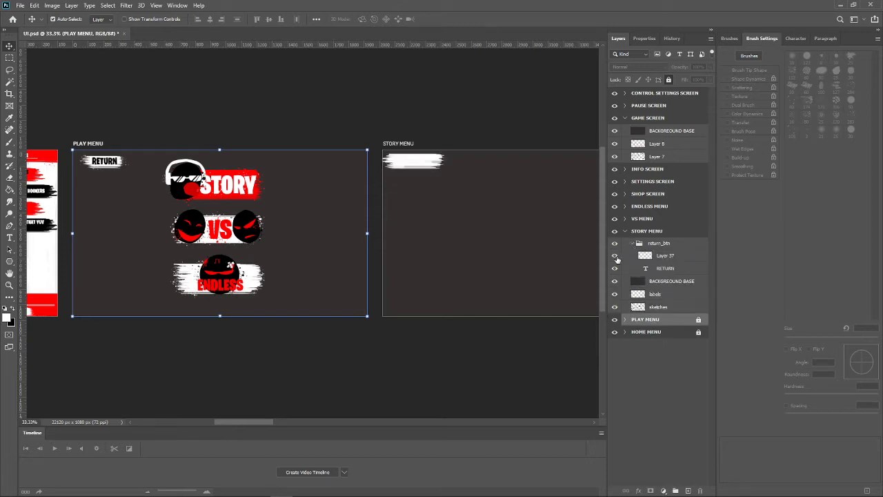
pyautogui.moveTo(667, 257); pyautogui.dragTo(668, 272)
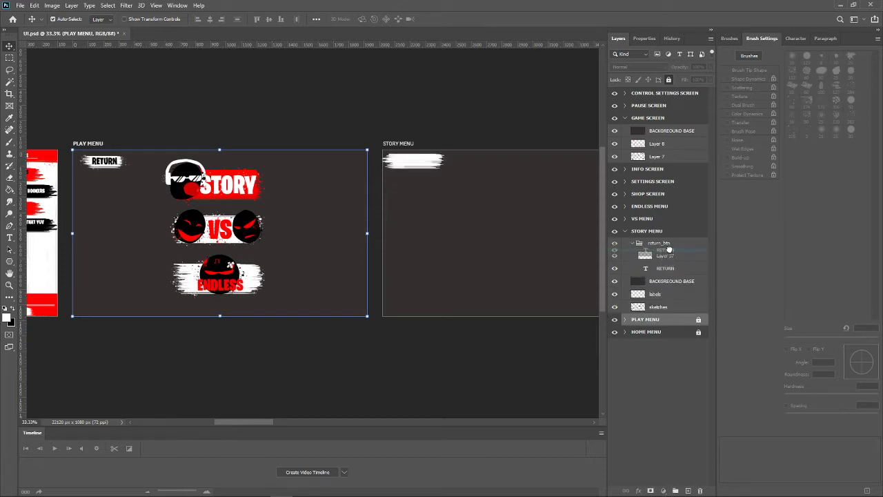
pyautogui.click(670, 255)
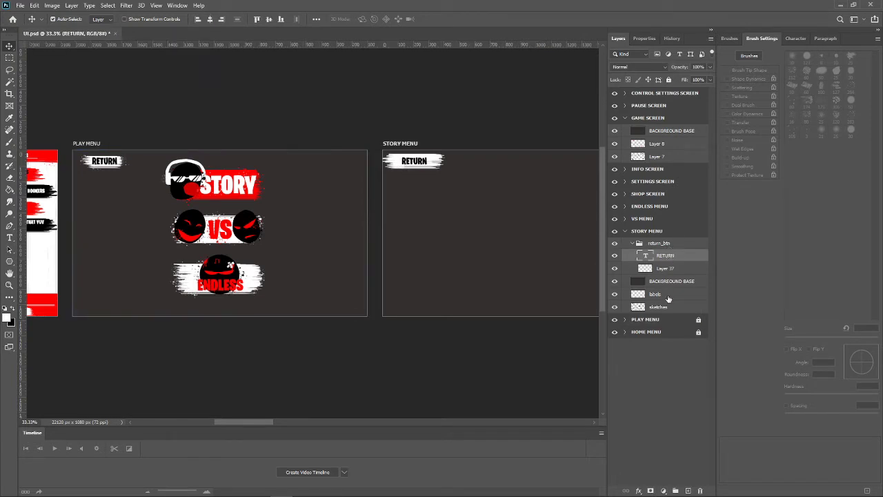
pyautogui.moveTo(670, 254); pyautogui.dragTo(657, 289)
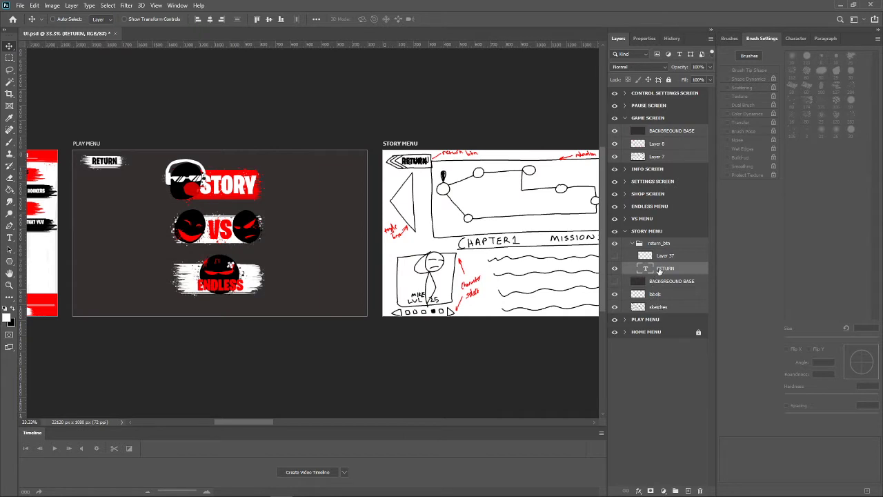
pyautogui.press('Delete')
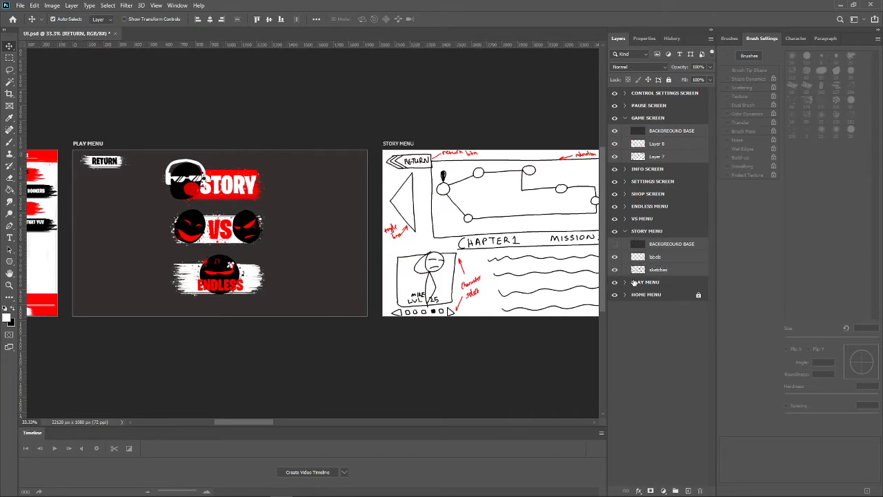
# Discard the extra return button copy and move Layers 35 and 39 into return_btn.
pyautogui.click(624, 282)
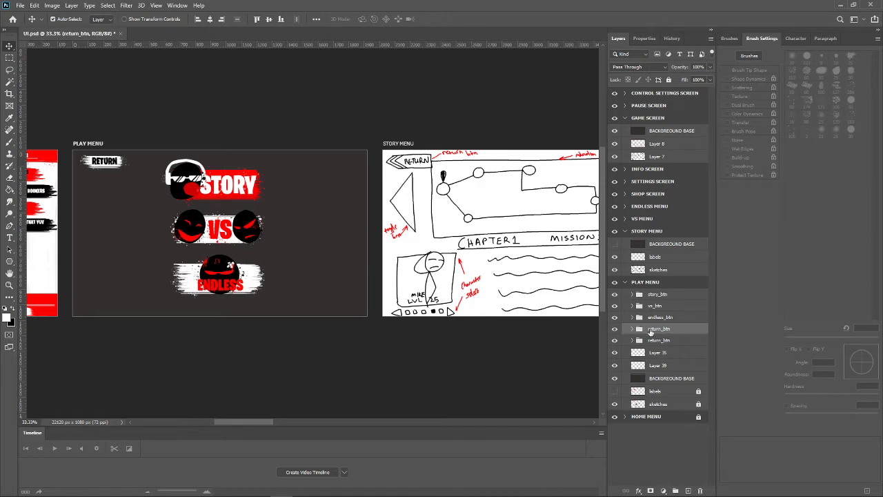
pyautogui.moveTo(651, 331); pyautogui.dragTo(629, 325)
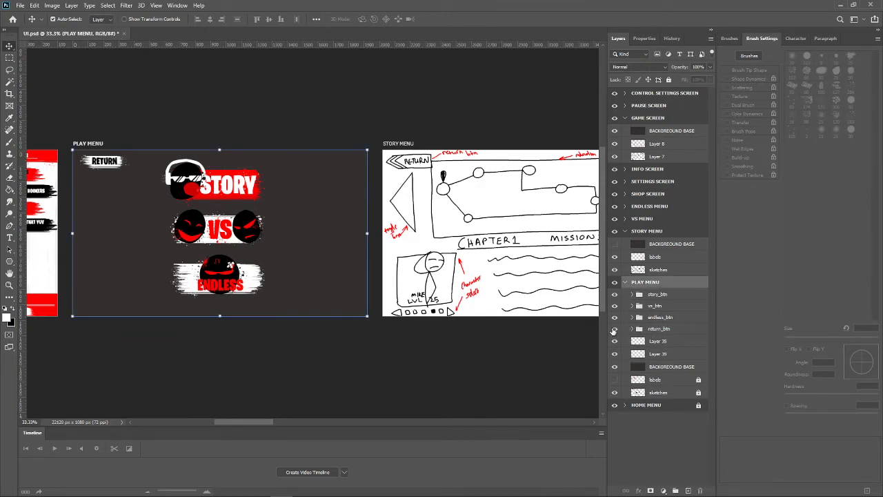
pyautogui.click(613, 330)
pyautogui.click(614, 330)
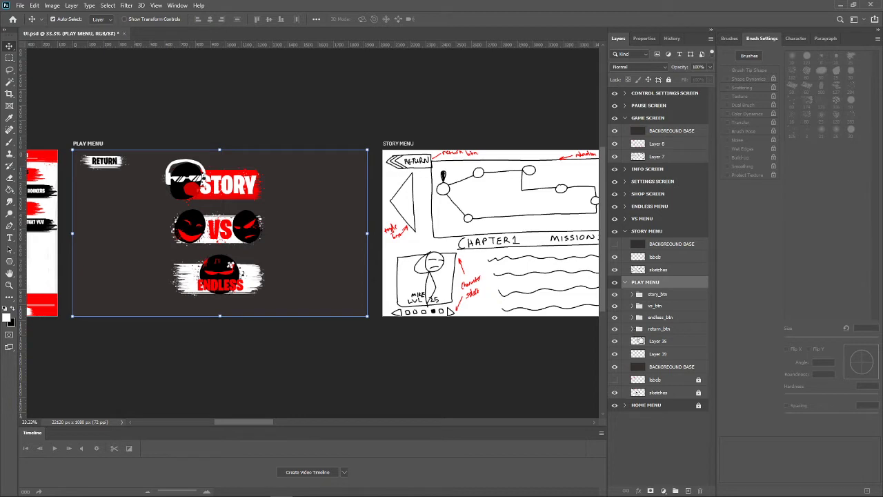
pyautogui.click(614, 353)
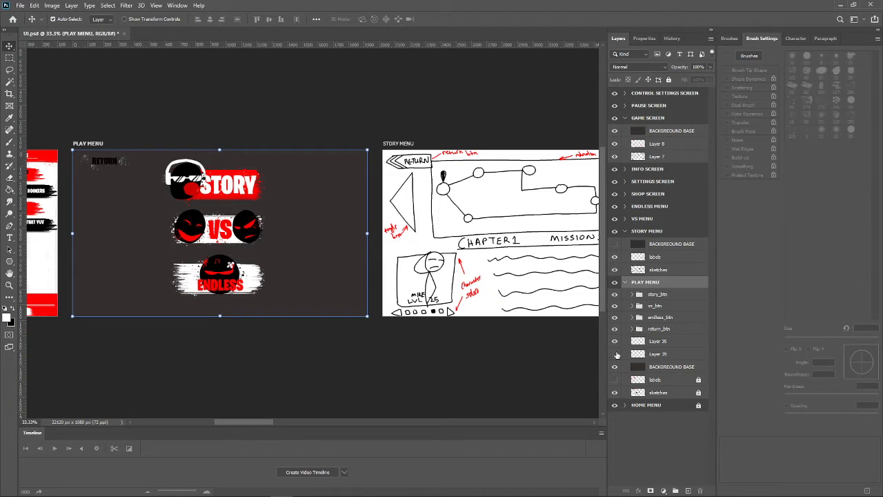
pyautogui.click(658, 353)
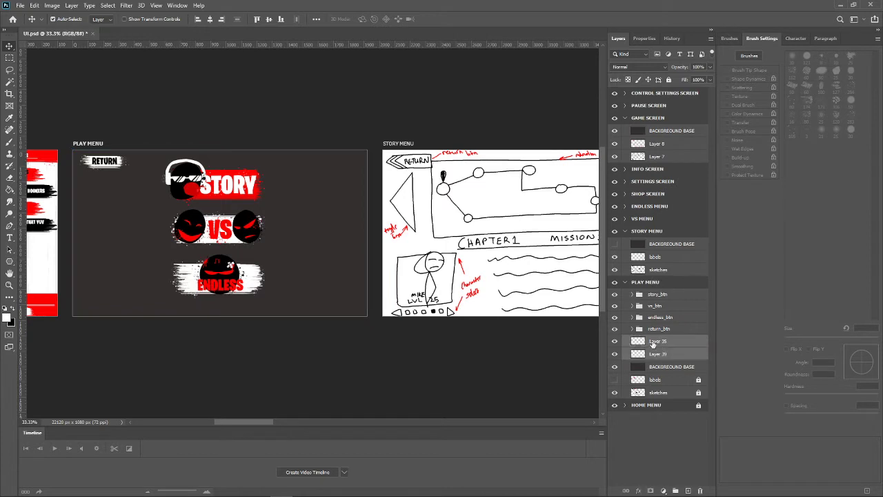
pyautogui.click(632, 329)
pyautogui.moveTo(664, 366); pyautogui.dragTo(664, 361)
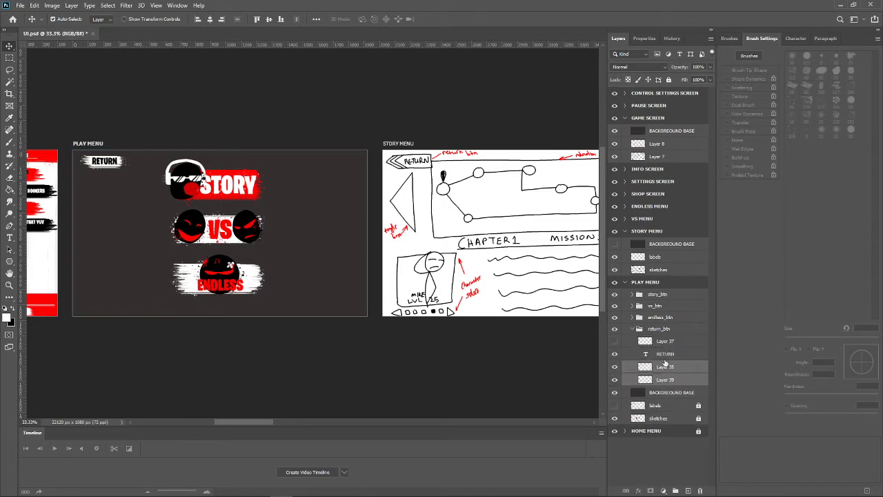
# Delete unused Layer 37, save, and move a duplicate of return_btn into STORY MENU.
pyautogui.click(614, 341)
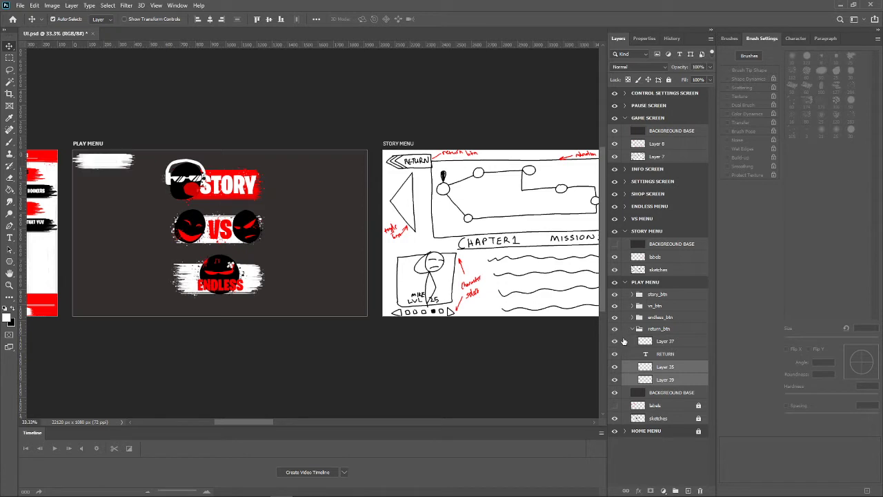
pyautogui.click(663, 341)
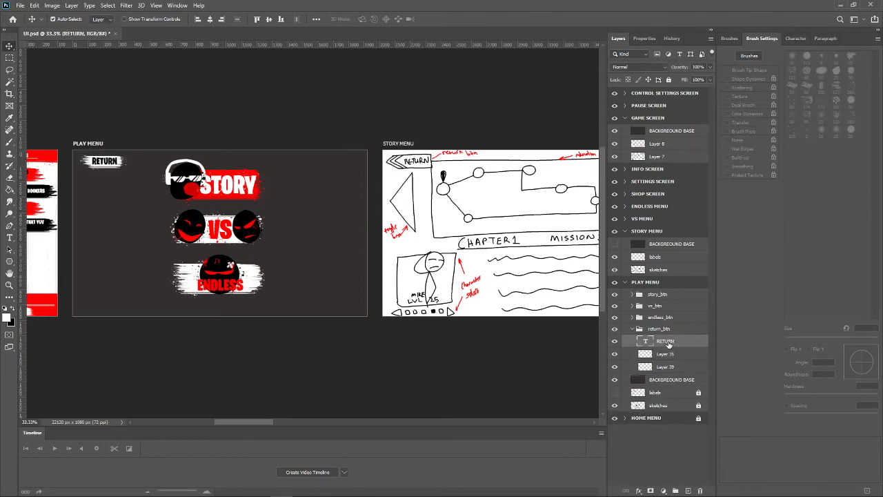
pyautogui.press('Delete')
pyautogui.click(634, 329)
pyautogui.click(664, 329)
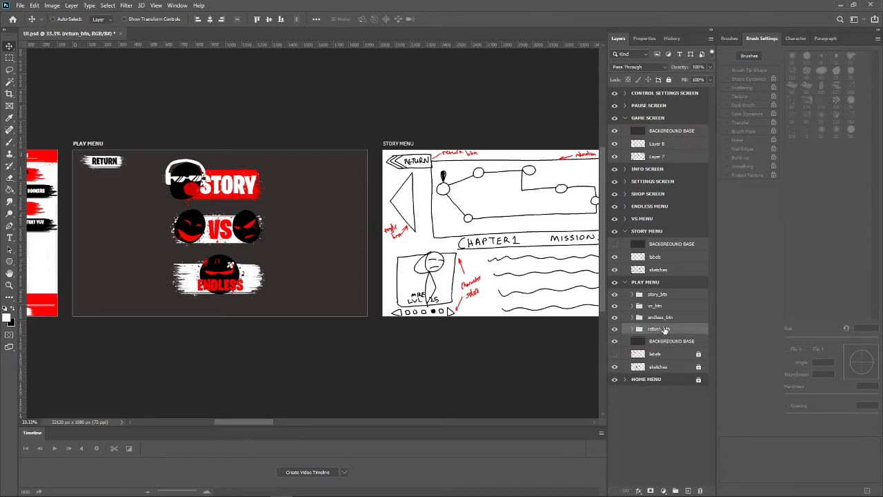
pyautogui.hotkey('ctrl', 's')
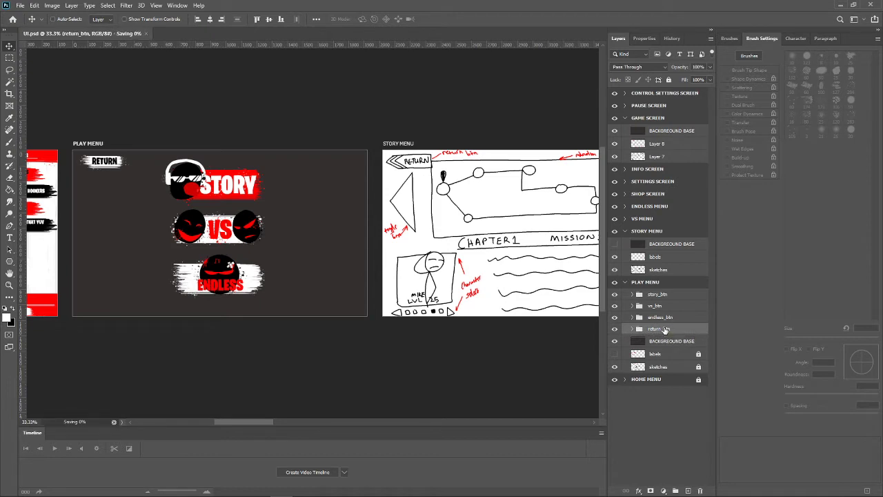
pyautogui.hotkey('ctrl', 'j')
pyautogui.moveTo(667, 333); pyautogui.dragTo(666, 238)
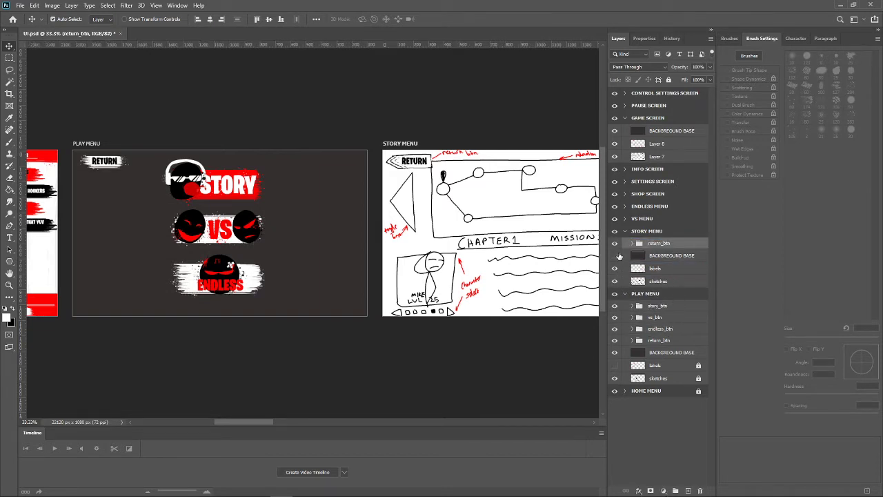
# Collapse and lock the PLAY MENU artboard.
pyautogui.click(625, 293)
pyautogui.click(648, 293)
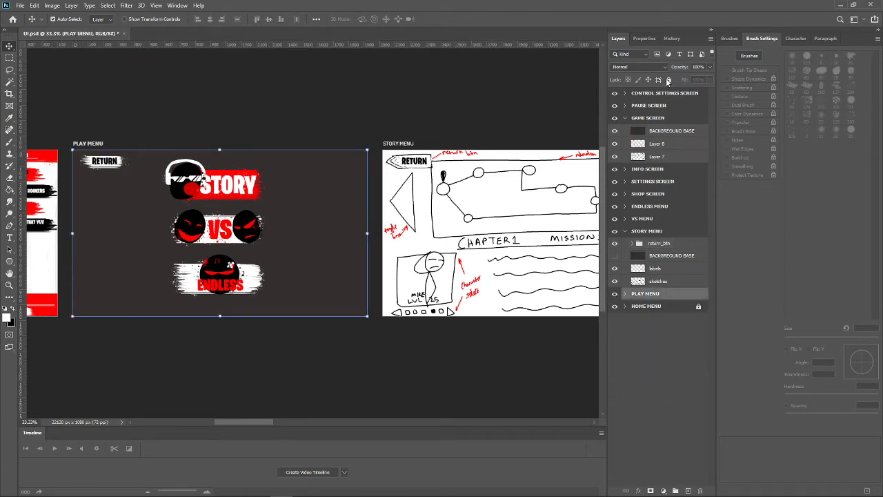
pyautogui.click(668, 80)
# Hide the Story Menu background base to reveal the sketch, and pick the Brush tool.
pyautogui.click(657, 244)
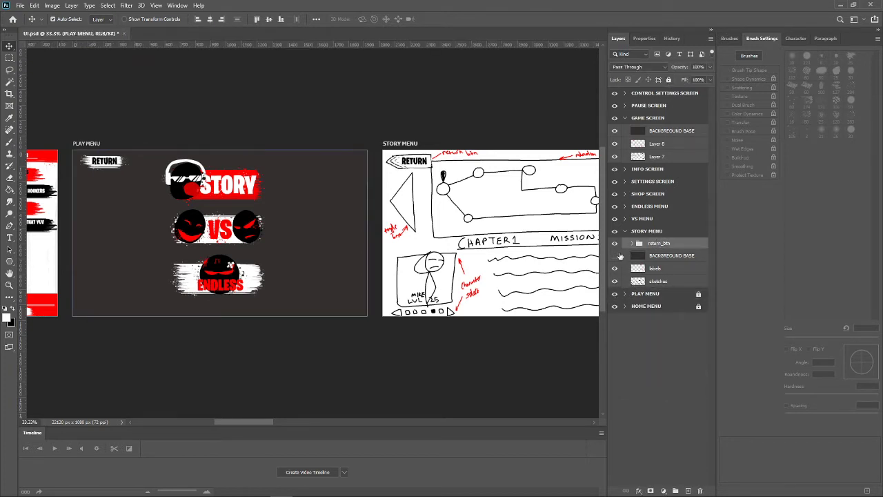
pyautogui.click(616, 256)
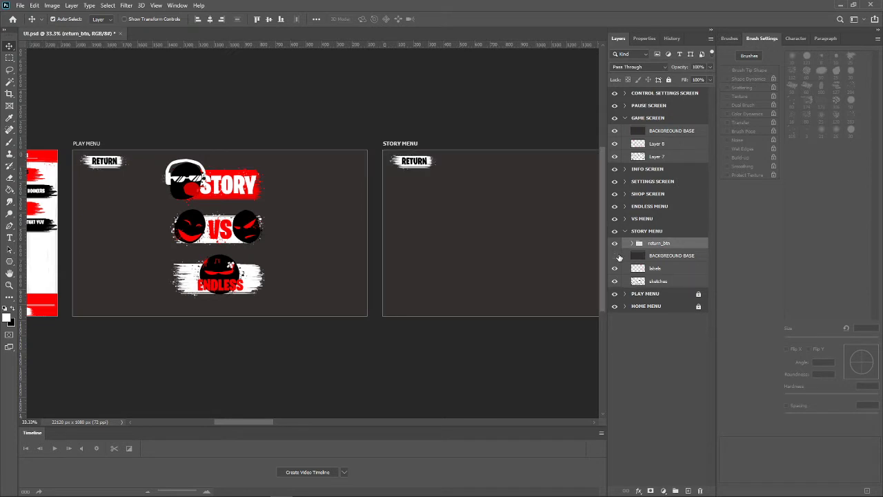
pyautogui.click(616, 256)
pyautogui.moveTo(251, 421); pyautogui.dragTo(275, 422)
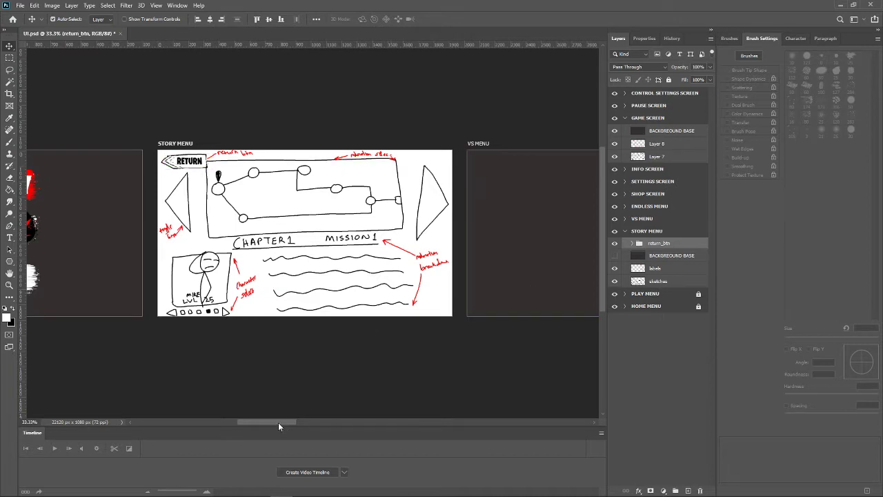
pyautogui.moveTo(278, 423); pyautogui.dragTo(268, 422)
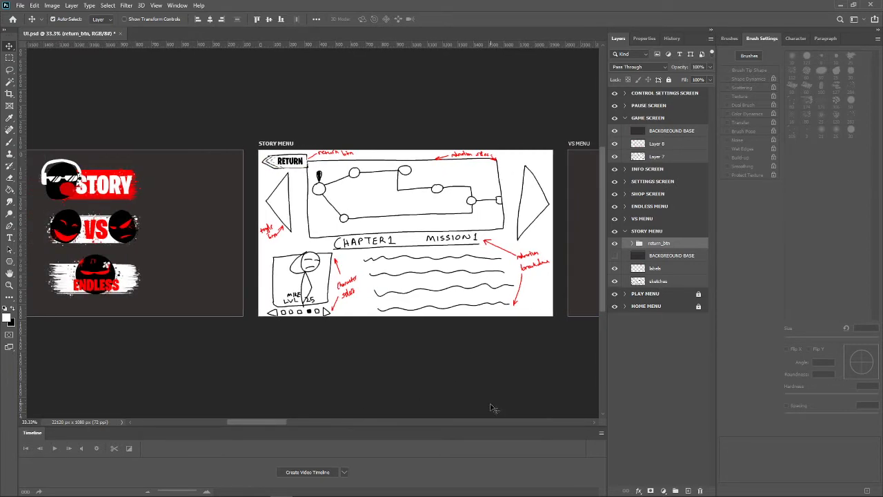
pyautogui.click(9, 141)
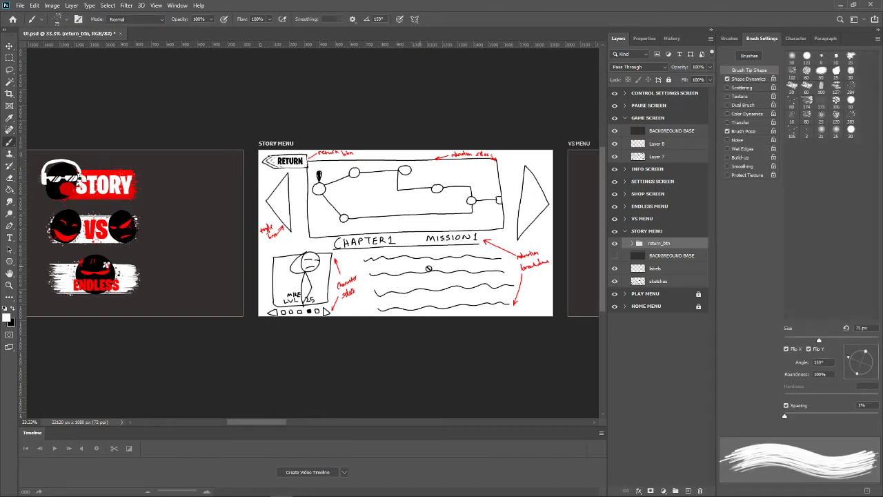
# Set the foreground colour to the STORY button's red with the Color Picker eyedropper.
pyautogui.click(8, 318)
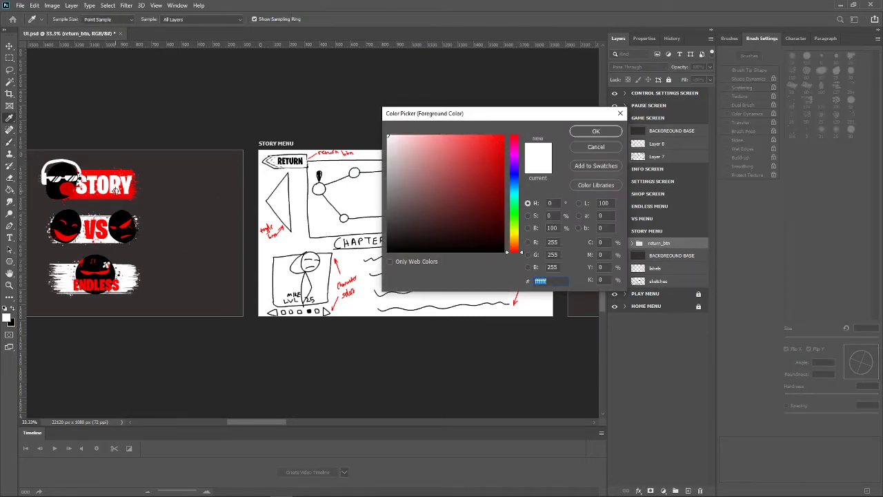
pyautogui.click(107, 197)
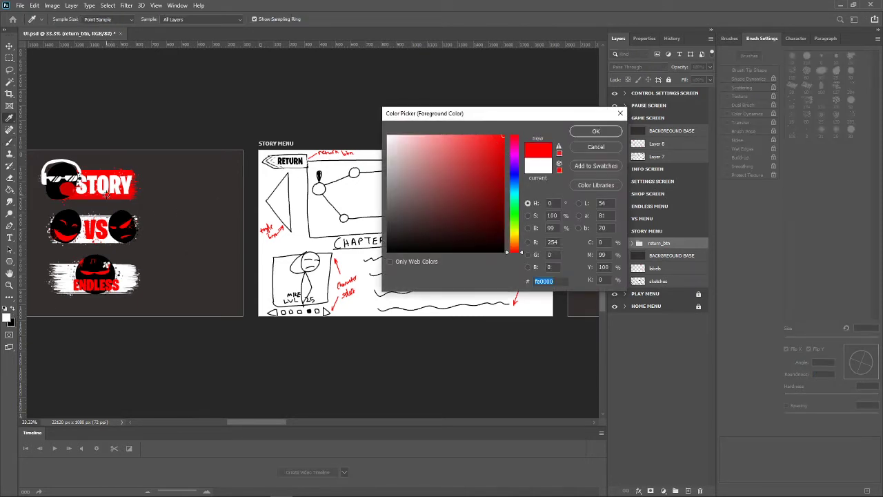
pyautogui.click(593, 132)
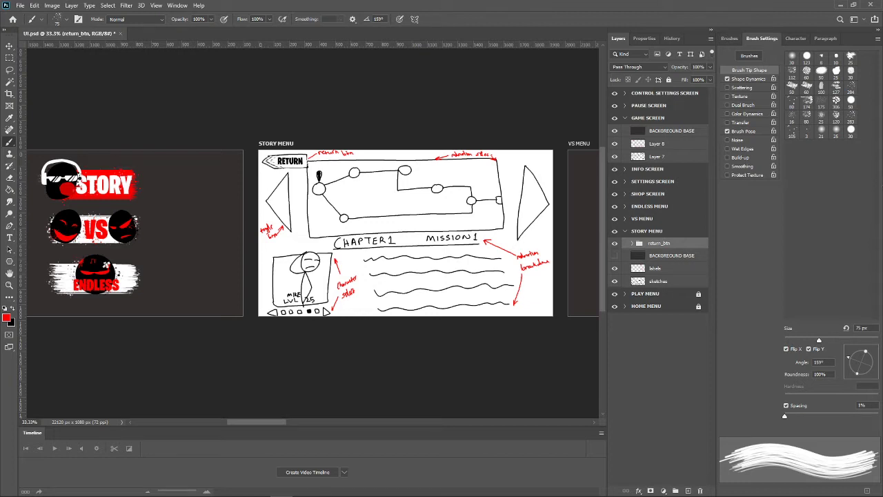
# Add an empty Layer 40 above BACKGROUND BASE and select the Polygon tool.
pyautogui.click(666, 256)
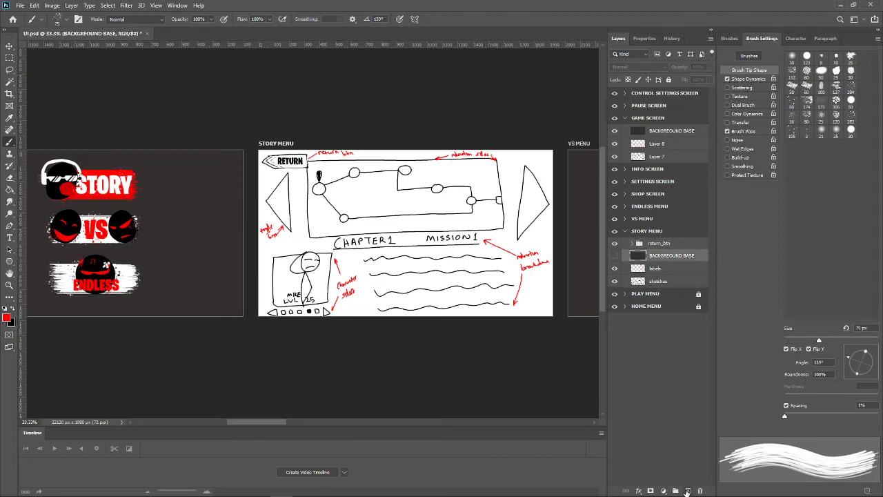
pyautogui.click(687, 490)
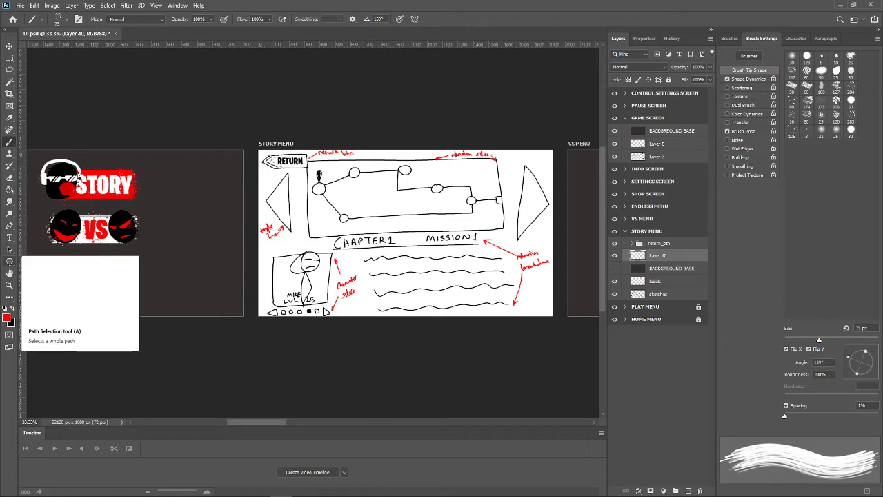
pyautogui.click(10, 261)
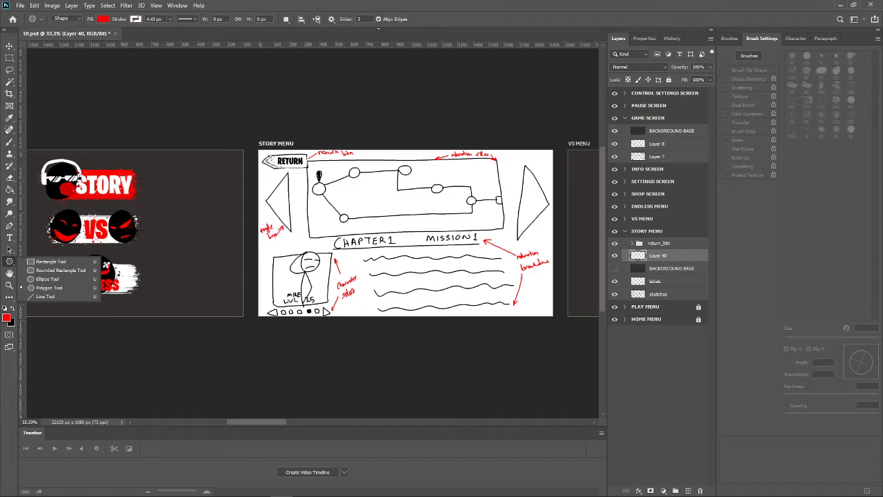
# Draw a red three-sided polygon, Polygon 1, over the sketched left arrow.
pyautogui.click(569, 30)
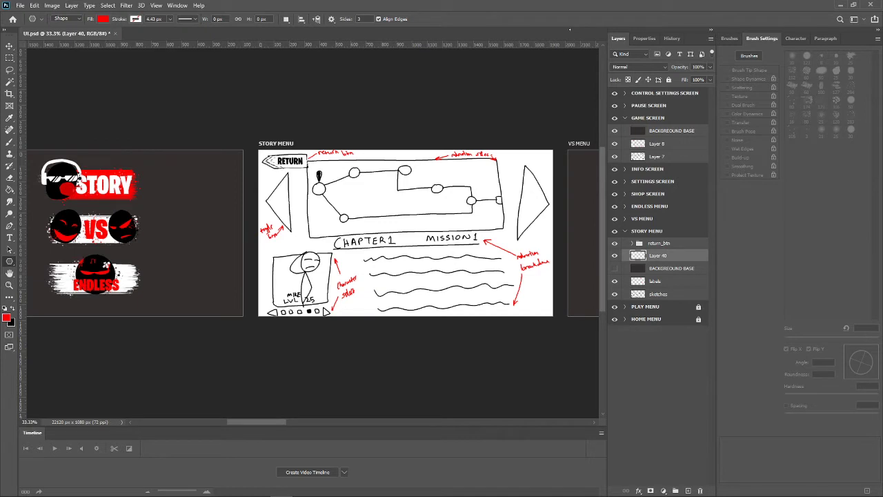
pyautogui.moveTo(281, 202)
pyautogui.mouseDown()
pyautogui.moveTo(304, 205)
pyautogui.moveTo(295, 199)
pyautogui.mouseUp()
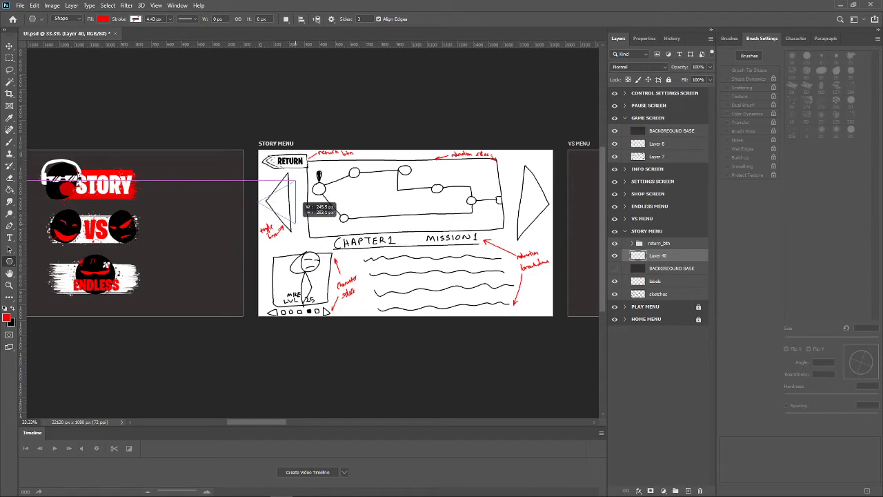
pyautogui.moveTo(295, 199); pyautogui.dragTo(301, 209)
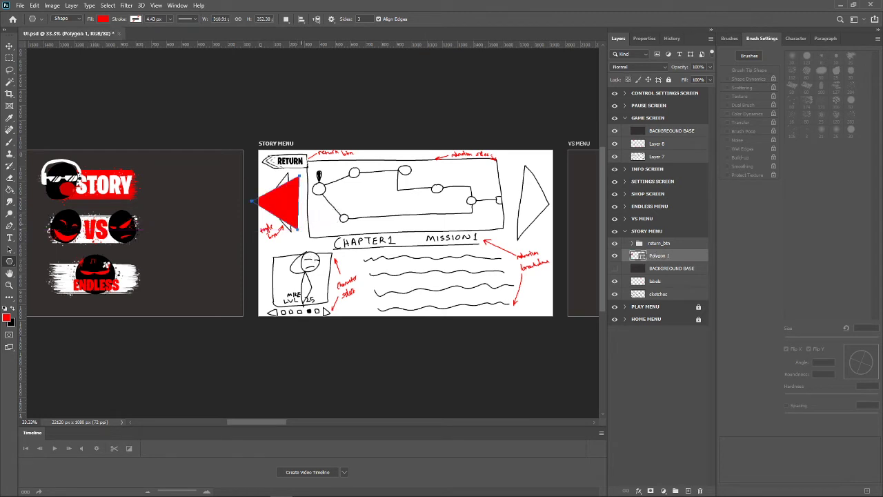
pyautogui.click(9, 46)
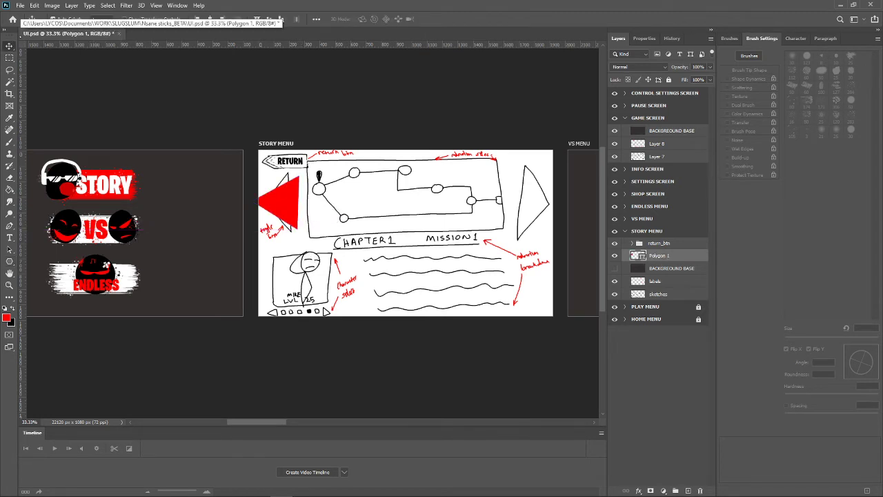
# Free-transform the red triangle into a taller, narrower, skewed left-pointing arrow.
pyautogui.hotkey('ctrl', 't')
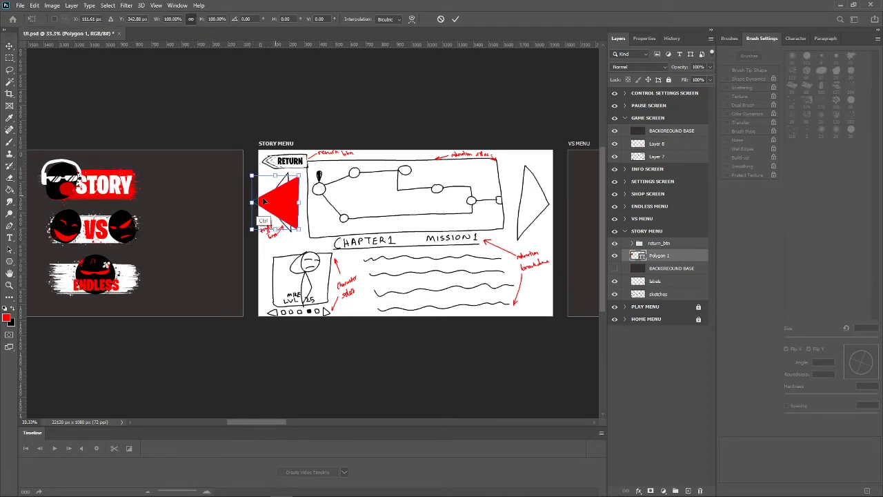
pyautogui.moveTo(252, 203)
pyautogui.mouseDown()
pyautogui.moveTo(263, 204)
pyautogui.moveTo(266, 229)
pyautogui.mouseUp()
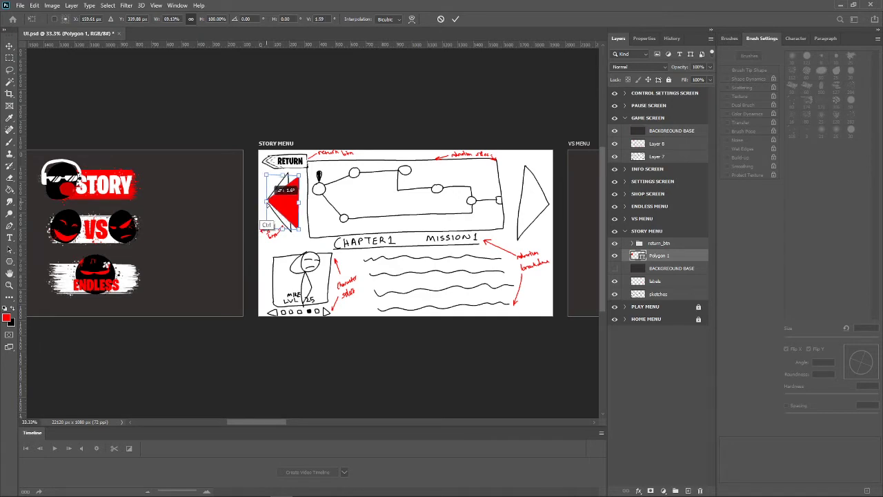
pyautogui.moveTo(304, 202); pyautogui.dragTo(288, 204)
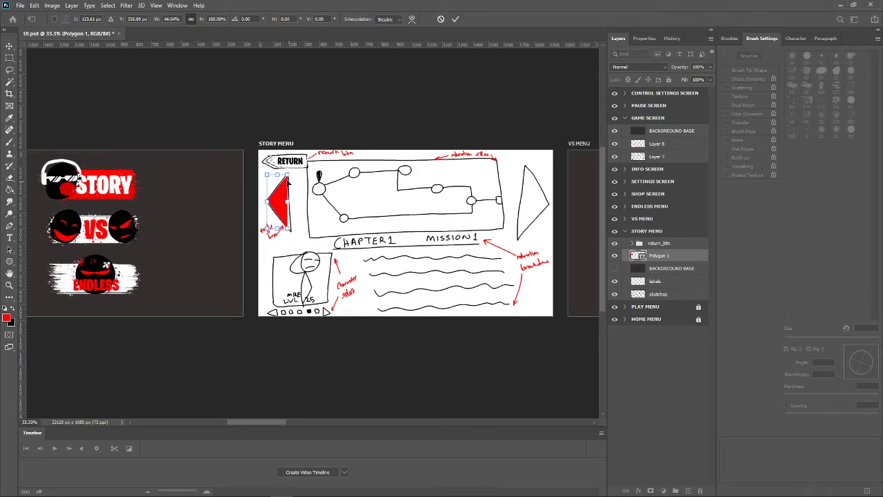
pyautogui.moveTo(290, 229); pyautogui.dragTo(277, 224)
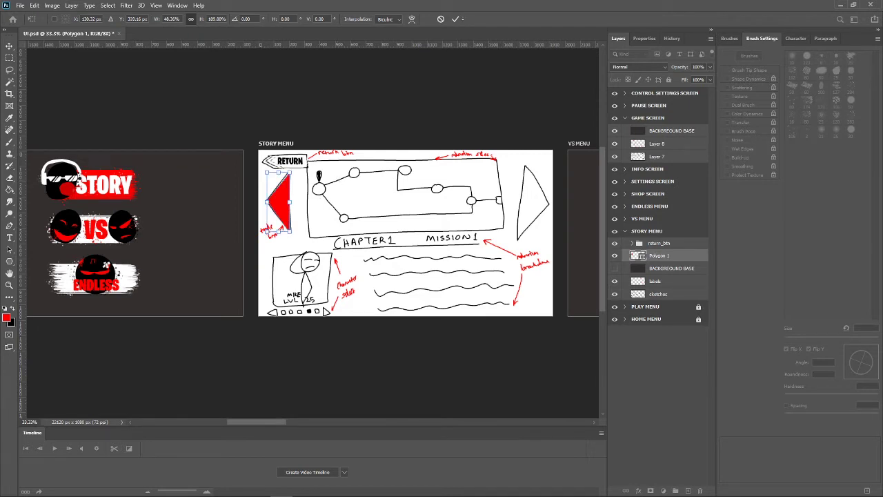
pyautogui.click(454, 19)
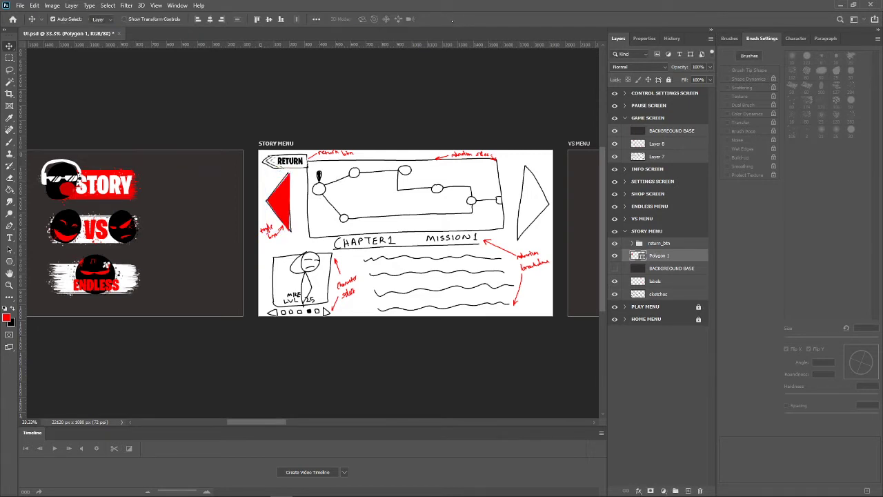
# Add an empty layer above the arrow, hide the sketch and annotation layers, undoing a stray stroke.
pyautogui.click(688, 490)
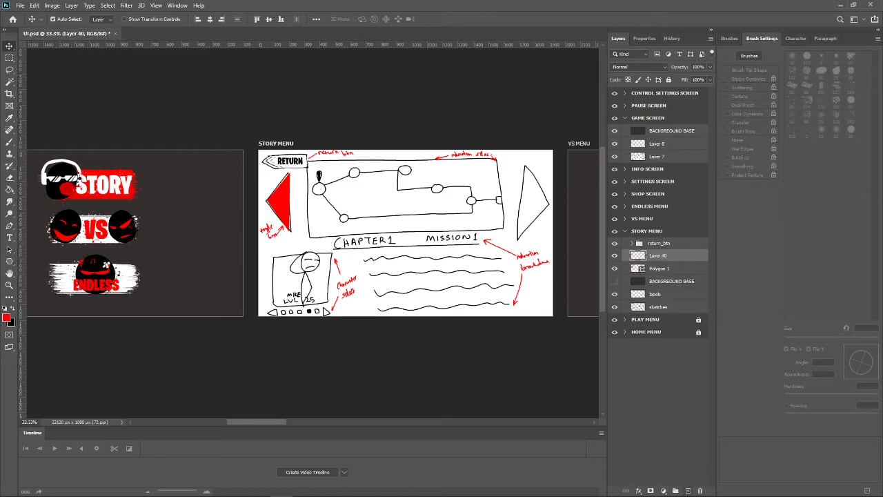
pyautogui.click(10, 142)
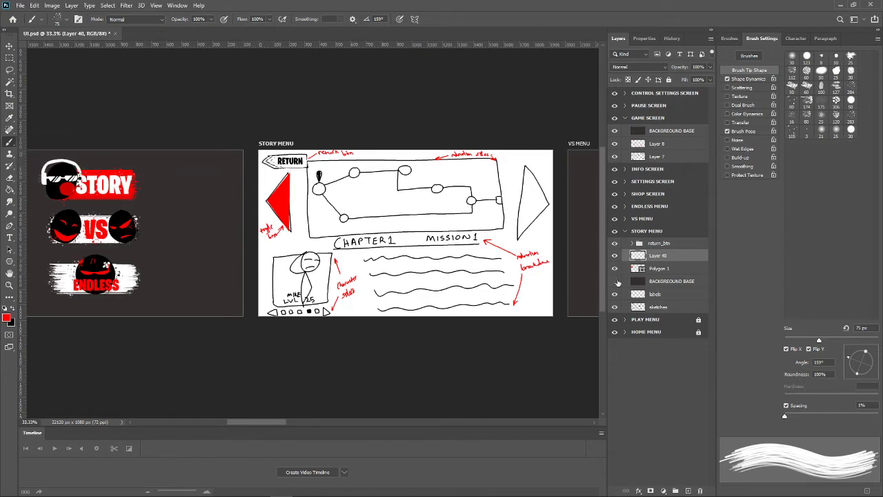
pyautogui.moveTo(614, 294); pyautogui.dragTo(614, 306)
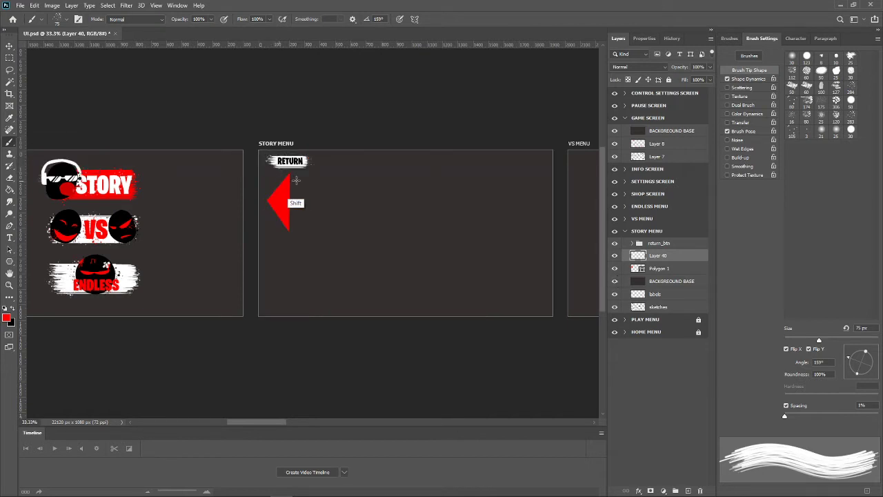
pyautogui.moveTo(275, 180); pyautogui.dragTo(307, 181)
pyautogui.hotkey('ctrl', '+')
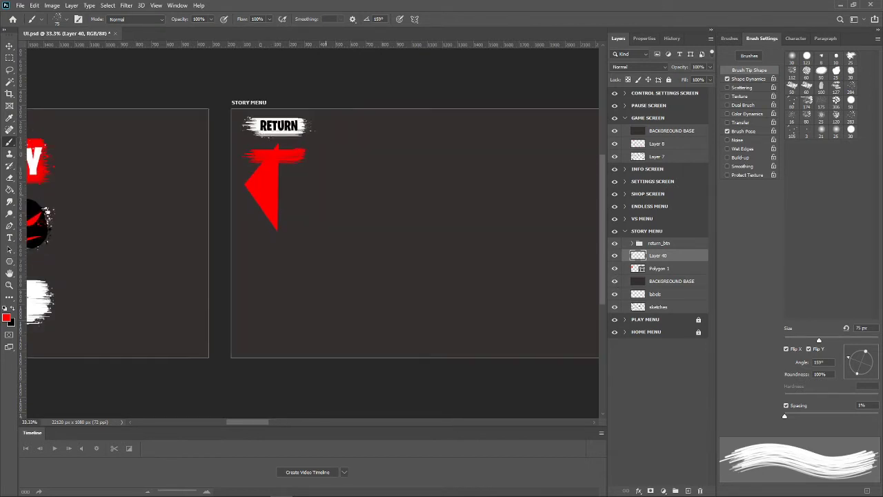
pyautogui.hotkey('ctrl', 'z')
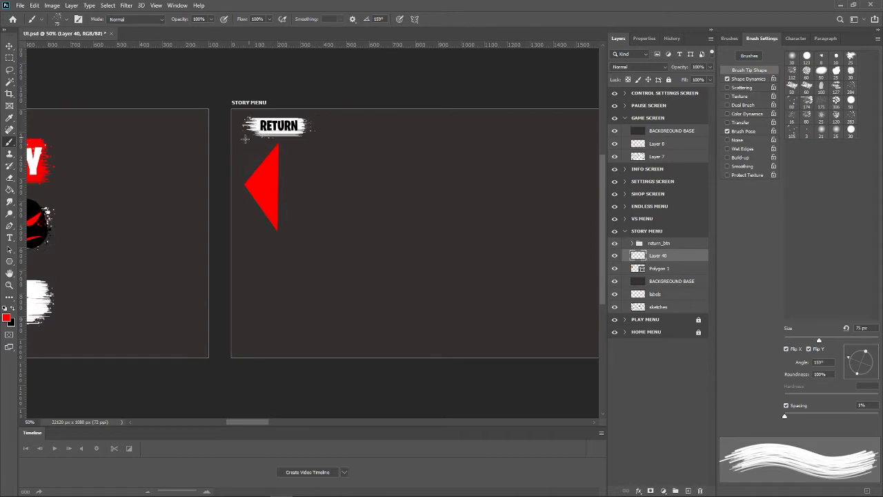
# Paint rough red brush strokes on Layer 40 from the triangle's top down to its tip.
pyautogui.moveTo(289, 146)
pyautogui.mouseDown()
pyautogui.moveTo(253, 147)
pyautogui.moveTo(294, 161)
pyautogui.moveTo(276, 171)
pyautogui.moveTo(298, 173)
pyautogui.moveTo(242, 176)
pyautogui.moveTo(298, 180)
pyautogui.mouseUp()
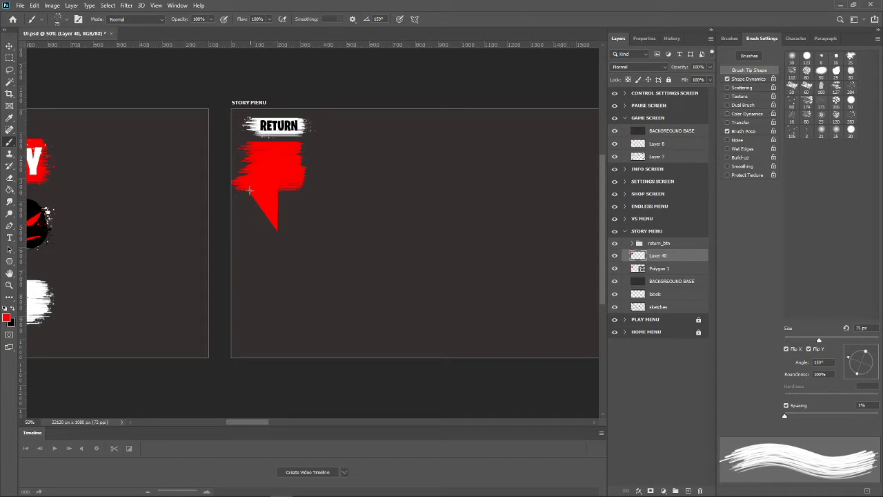
pyautogui.press('shift')
pyautogui.keyDown('shift'); pyautogui.click(290, 196); pyautogui.keyUp('shift')
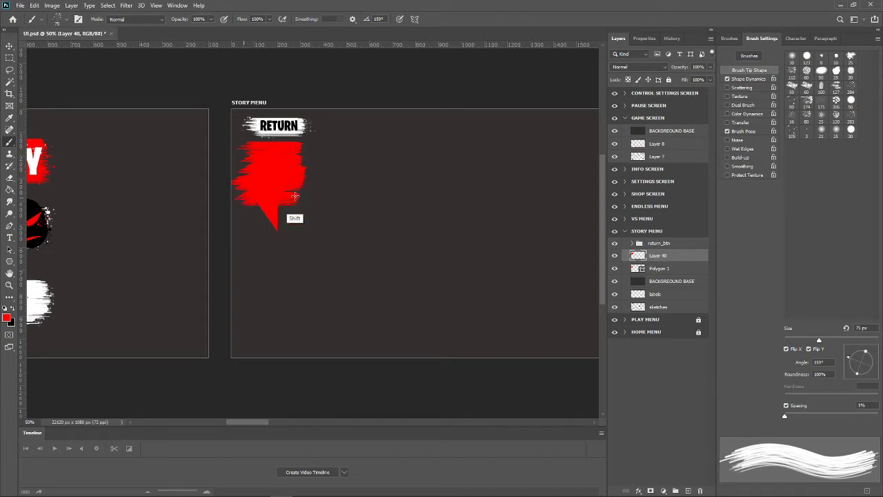
pyautogui.keyDown('shift'); pyautogui.click(294, 207); pyautogui.keyUp('shift')
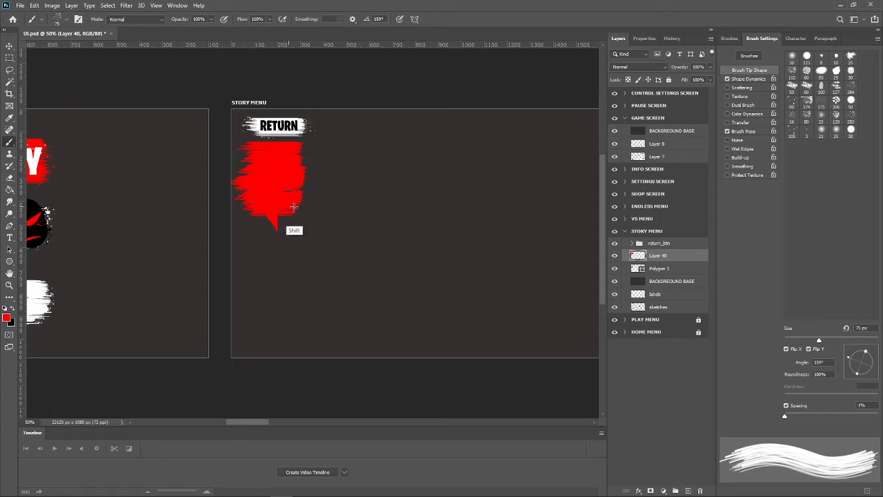
pyautogui.keyDown('shift'); pyautogui.click(271, 224); pyautogui.keyUp('shift')
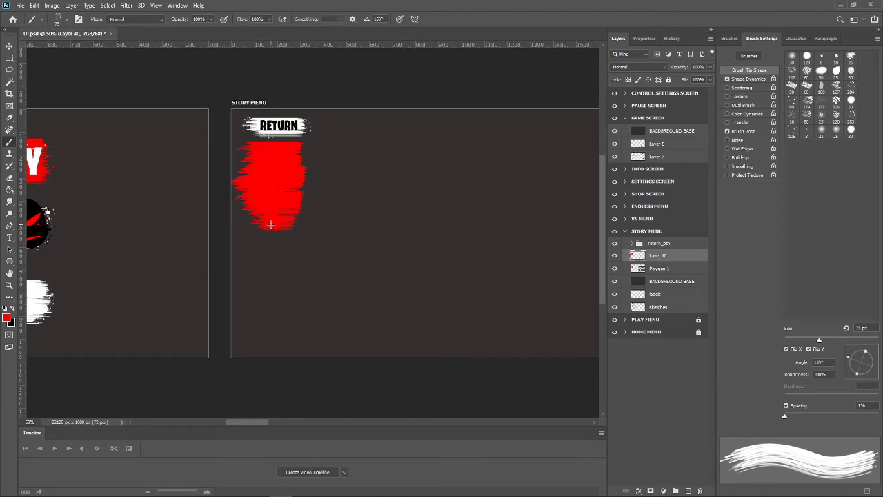
# Load the Polygon 1 triangle as a selection, briefly testing a mask on it.
pyautogui.click(10, 46)
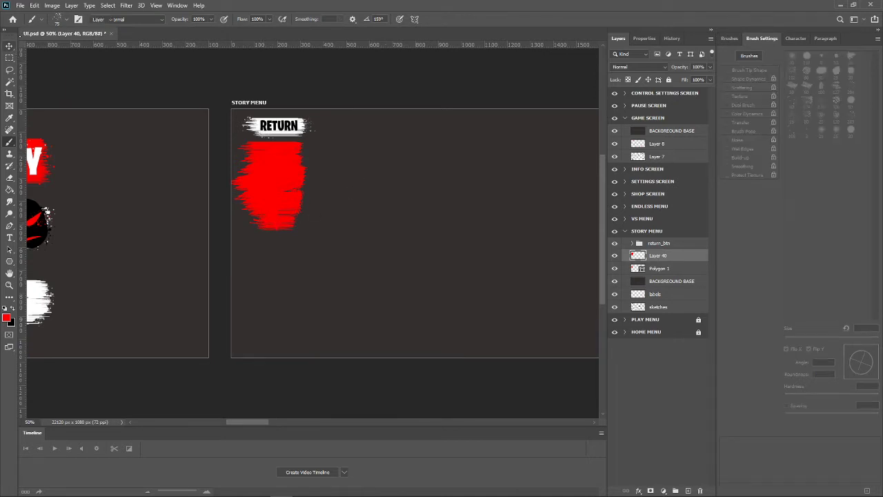
pyautogui.press('v')
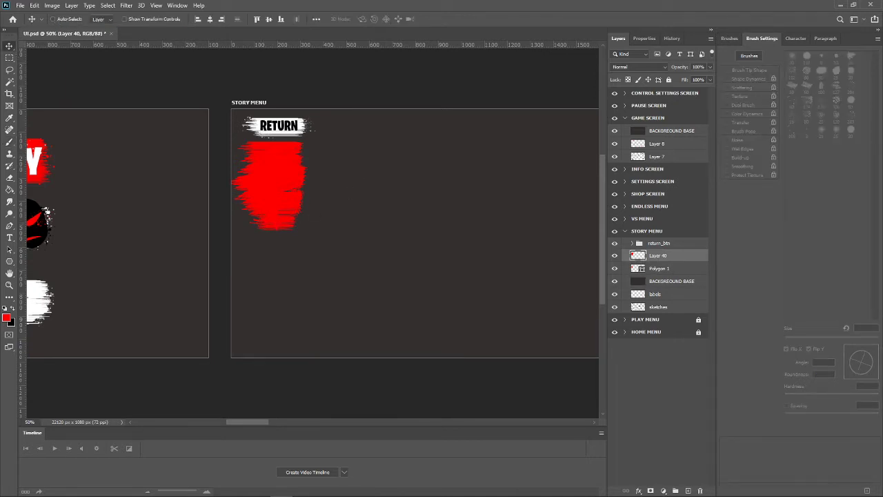
pyautogui.keyDown('ctrl'); pyautogui.click(638, 255); pyautogui.keyUp('ctrl')
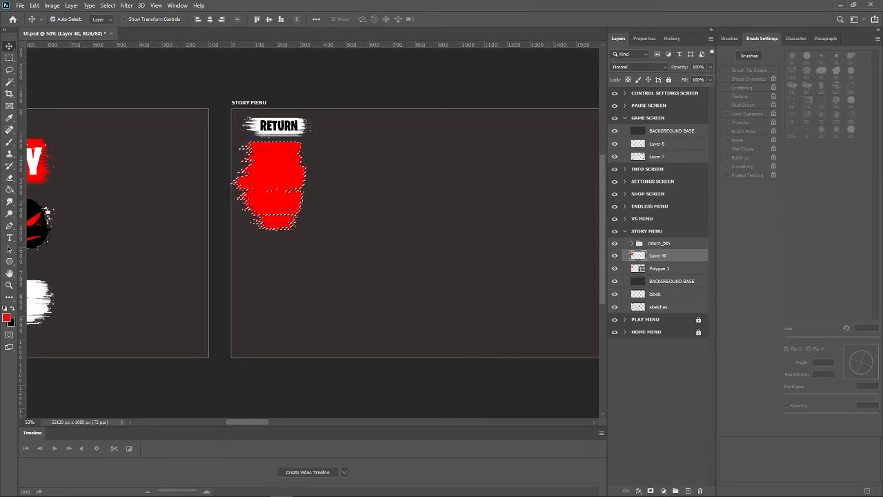
pyautogui.click(662, 268)
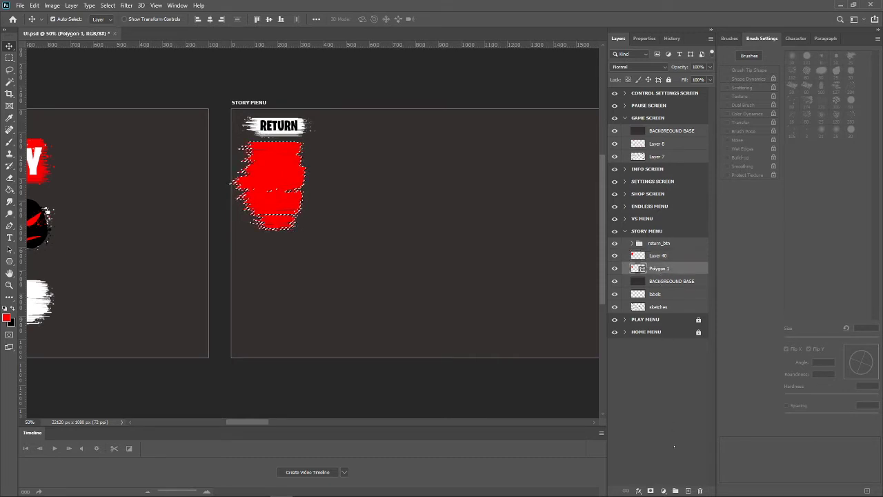
pyautogui.click(651, 490)
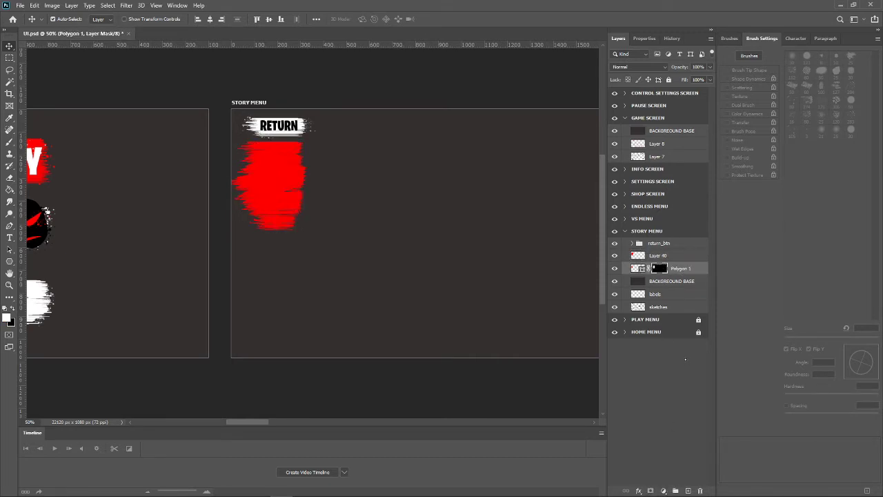
pyautogui.click(615, 255)
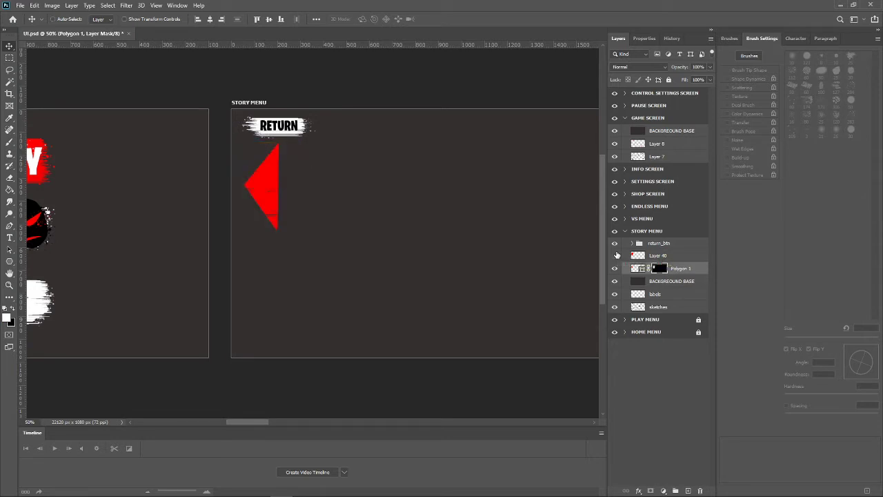
pyautogui.click(616, 255)
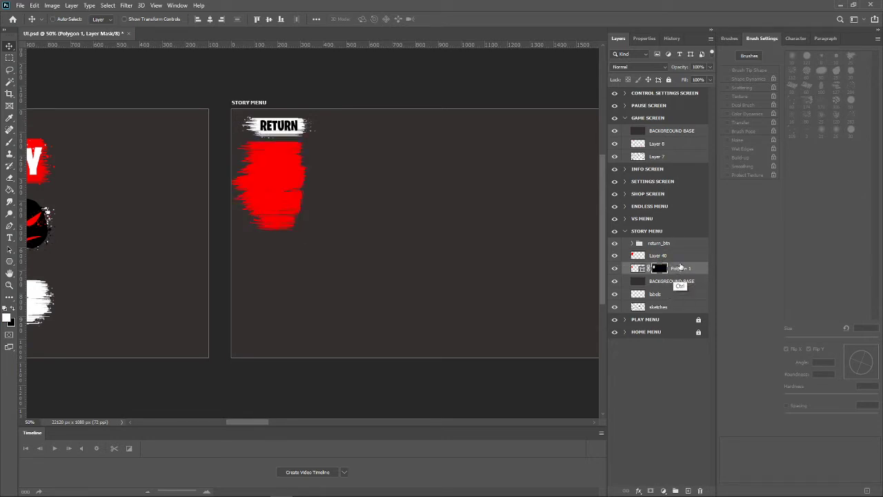
pyautogui.keyDown('ctrl'); pyautogui.click(659, 269); pyautogui.keyUp('ctrl')
# Clear and delete brushy Layer 40, add empty Layer 41, and zoom to 100%.
pyautogui.click(668, 255)
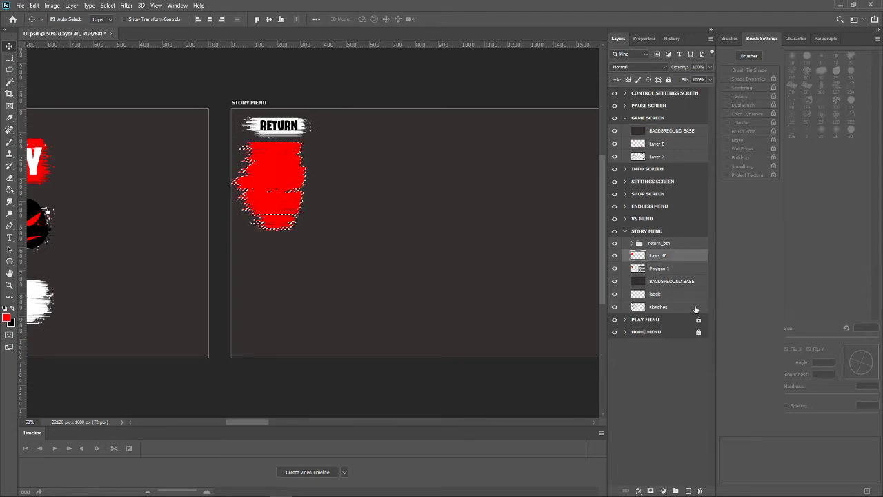
pyautogui.press('Delete')
pyautogui.hotkey('ctrl', 'd')
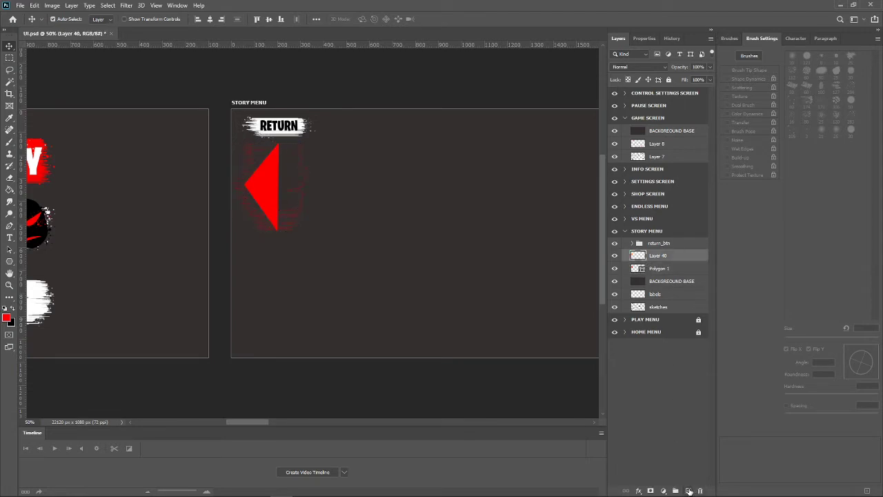
pyautogui.click(687, 490)
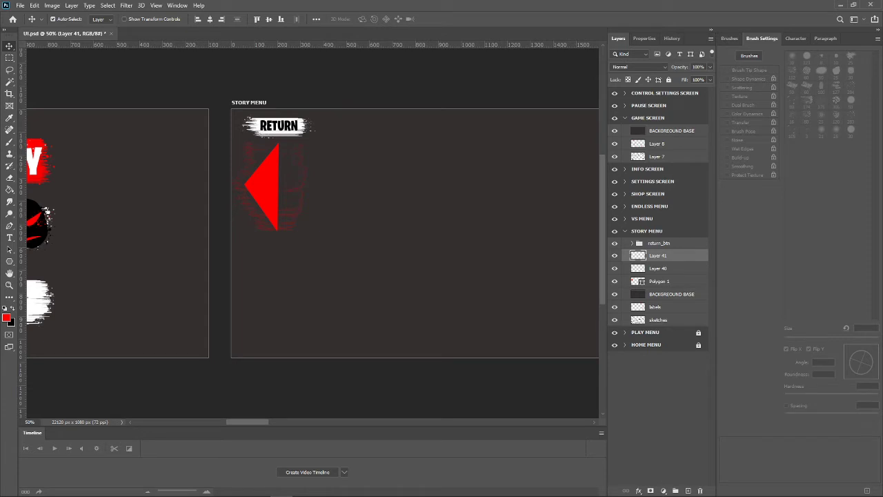
pyautogui.hotkey('alt', '[')
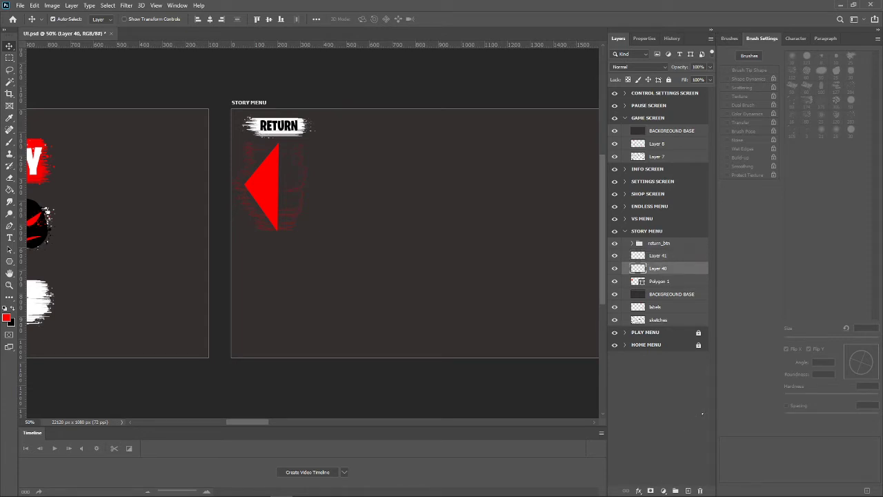
pyautogui.press('Delete')
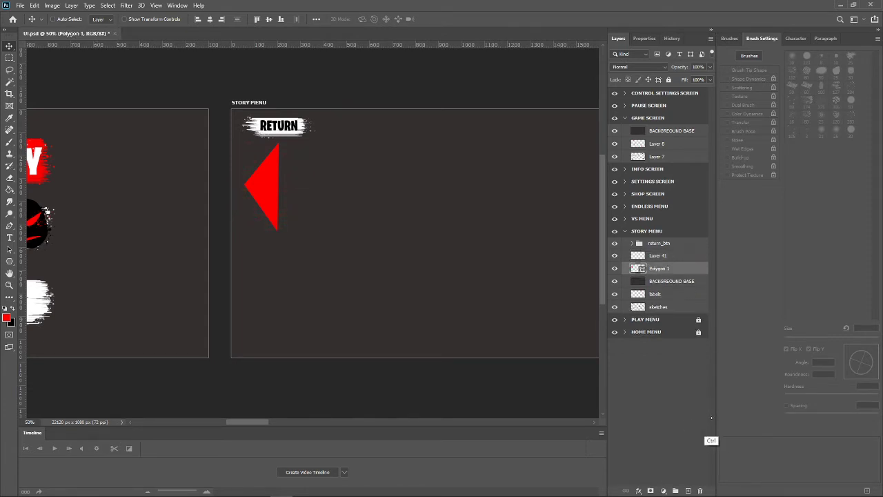
pyautogui.hotkey('ctrl', '+')
pyautogui.hotkey('ctrl', '+')
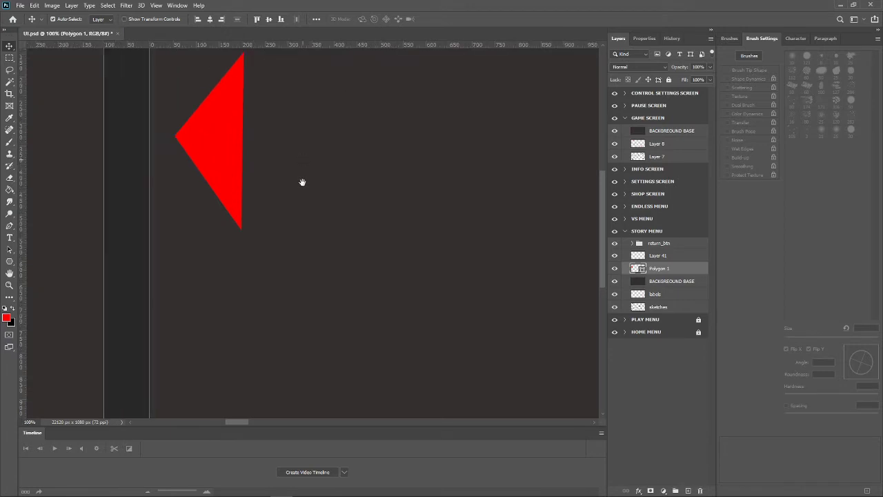
# Switch to Layer 41 and try a 100 px red streak near the triangle's tip, then undo it.
pyautogui.moveTo(302, 182); pyautogui.dragTo(326, 256)
pyautogui.press('b')
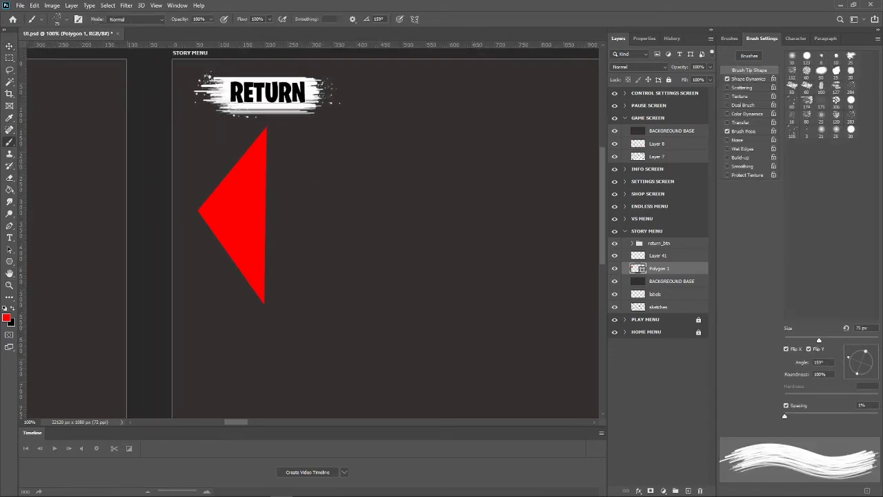
pyautogui.click(67, 19)
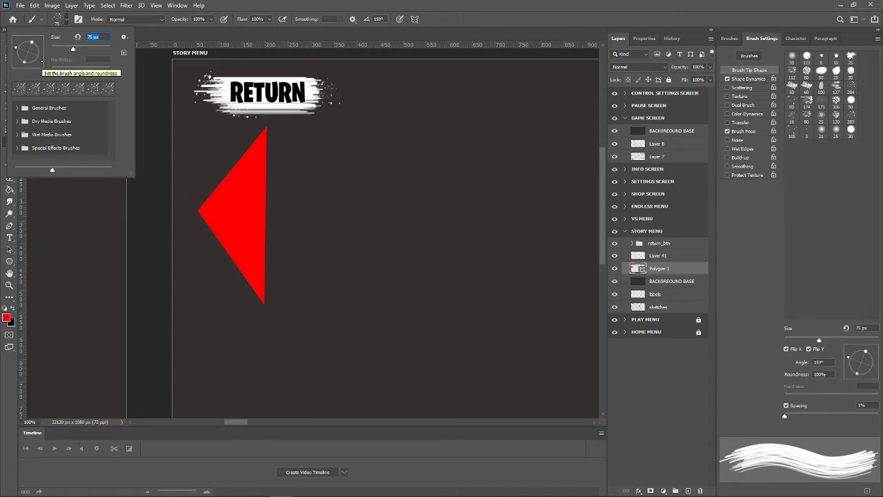
pyautogui.write('100')
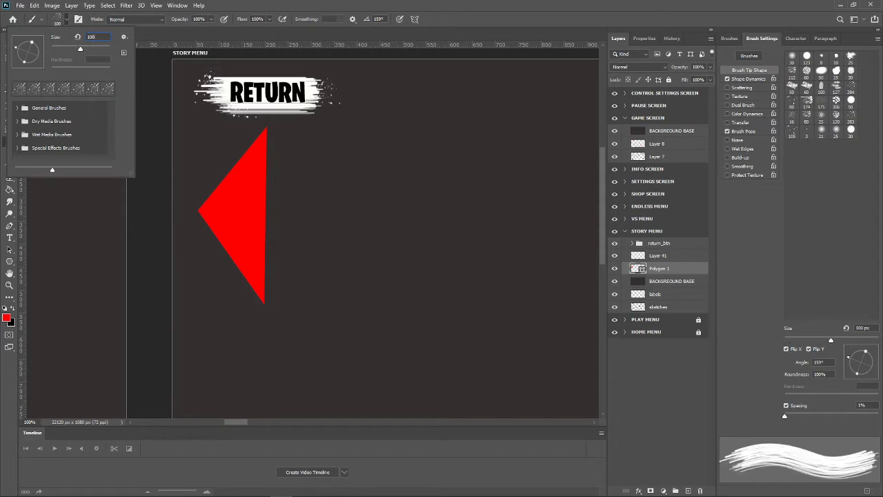
pyautogui.press('Return')
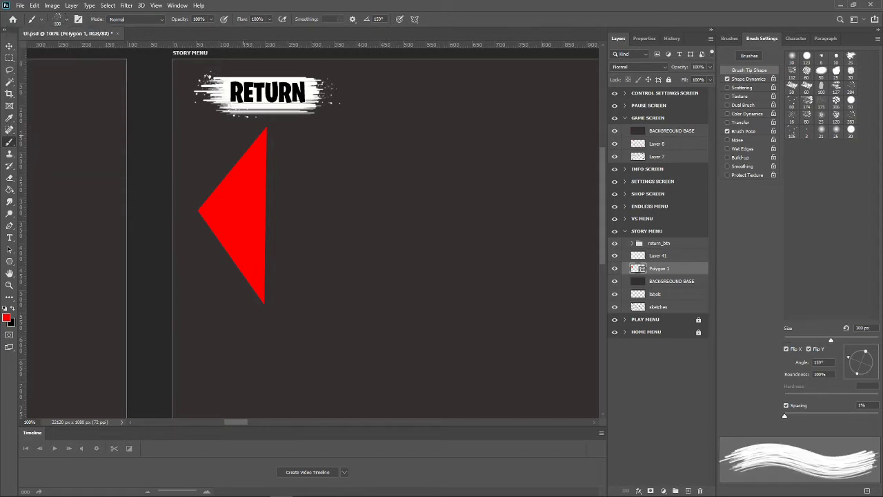
pyautogui.hotkey('alt', ']')
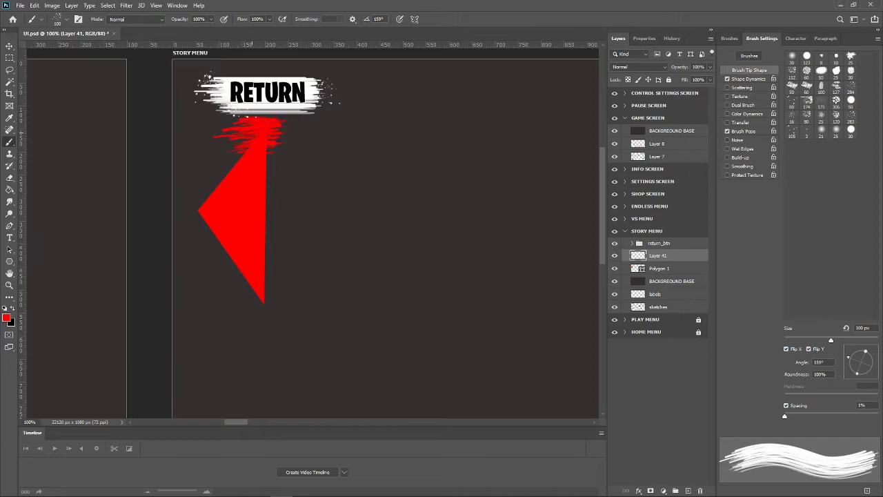
pyautogui.click(212, 209)
pyautogui.hotkey('ctrl', 'z')
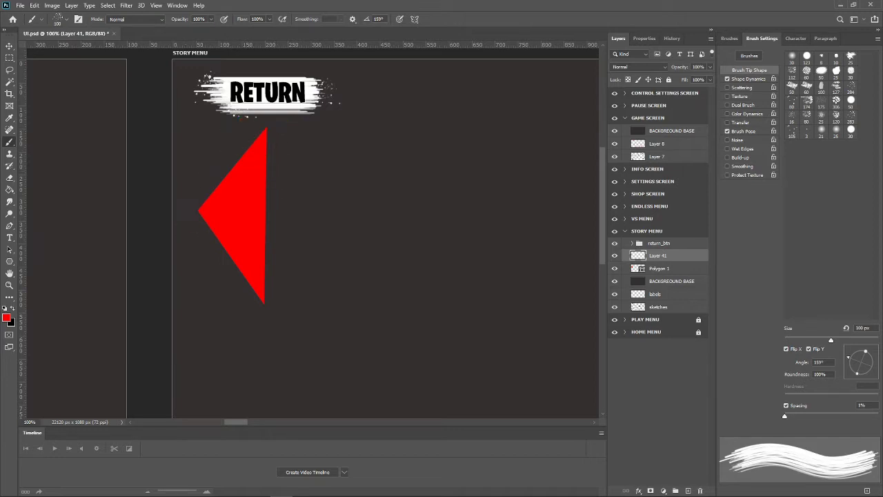
# With a 50 px brush, paint red streaks on the triangle's upper-left and right edges.
pyautogui.click(67, 19)
pyautogui.click(102, 36)
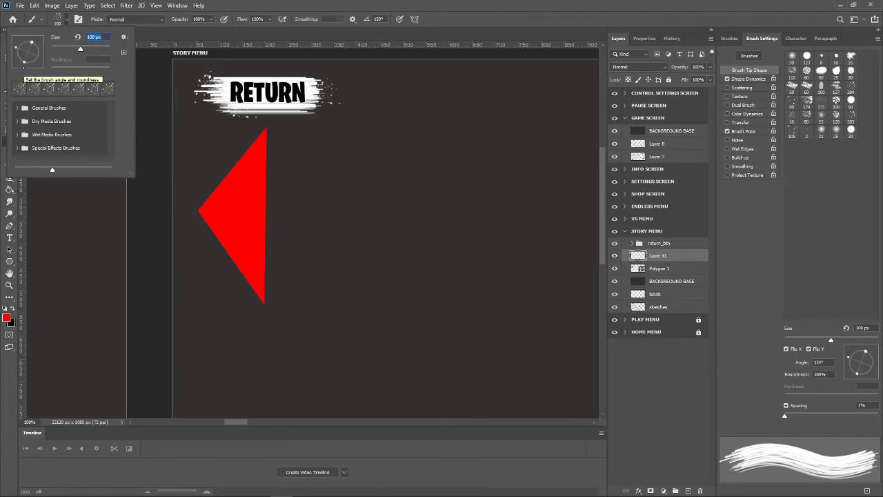
pyautogui.write('50')
pyautogui.press('Return')
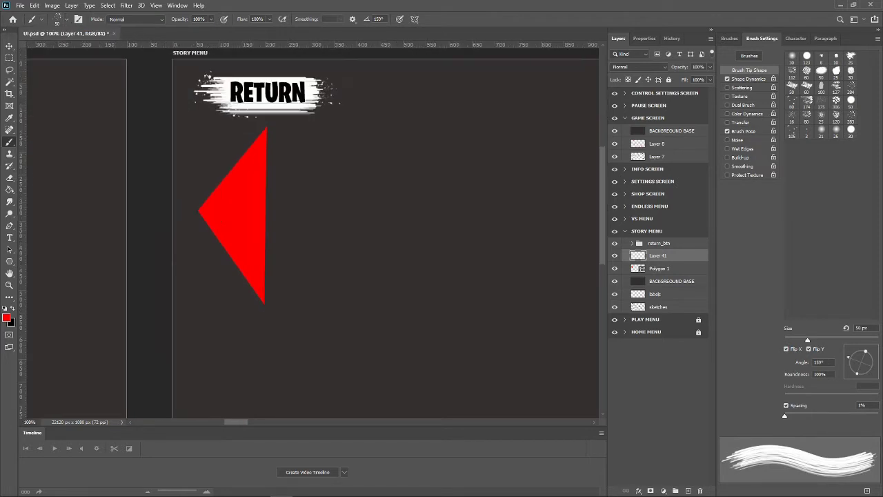
pyautogui.click(225, 169)
pyautogui.click(270, 212)
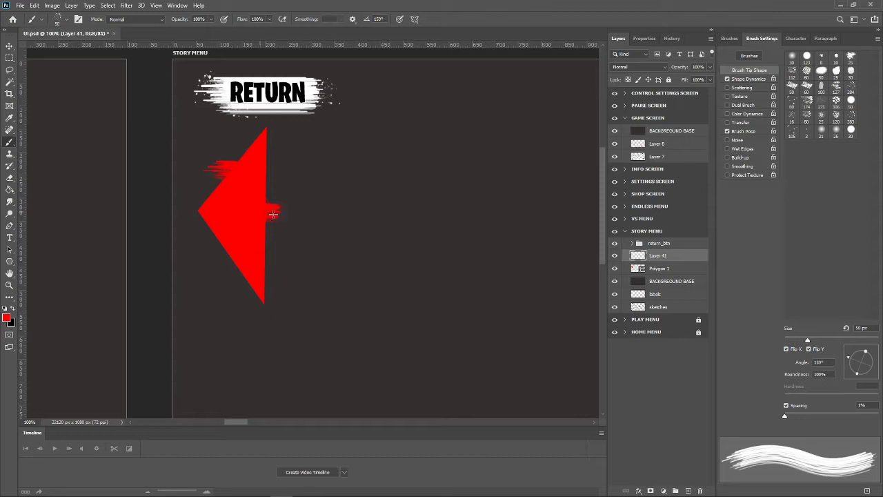
pyautogui.hotkey('ctrl', 'z')
pyautogui.click(275, 206)
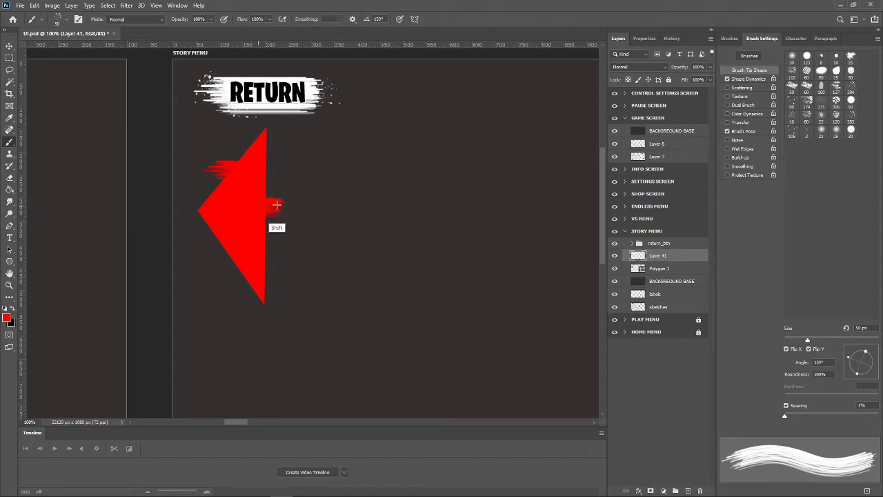
# Add more red streaks along the triangle's lower-left edge, right edge and left tip.
pyautogui.click(214, 240)
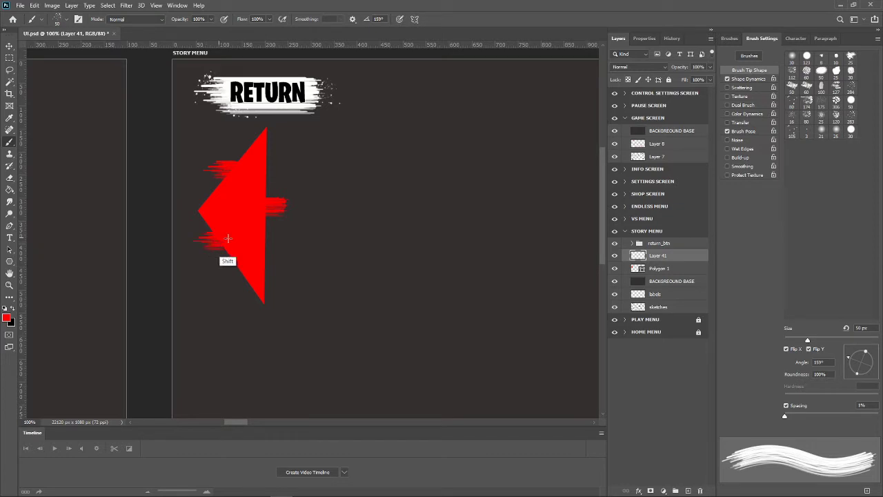
pyautogui.click(273, 258)
pyautogui.click(273, 241)
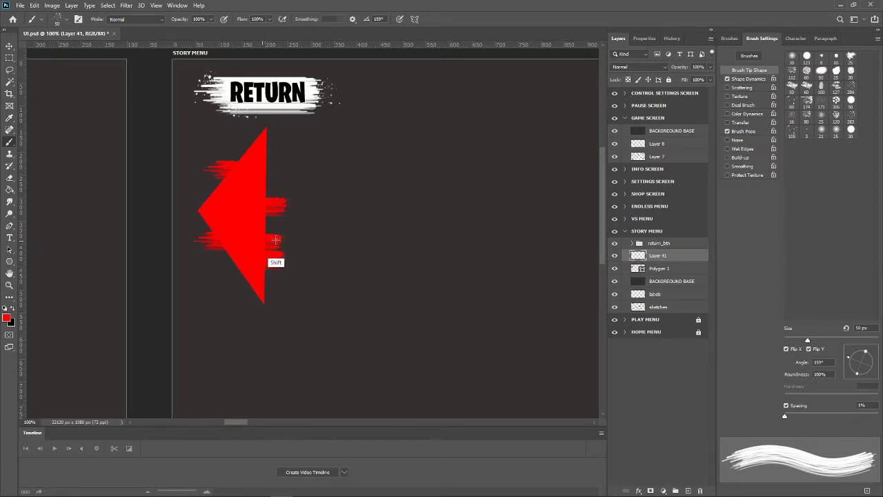
pyautogui.click(276, 235)
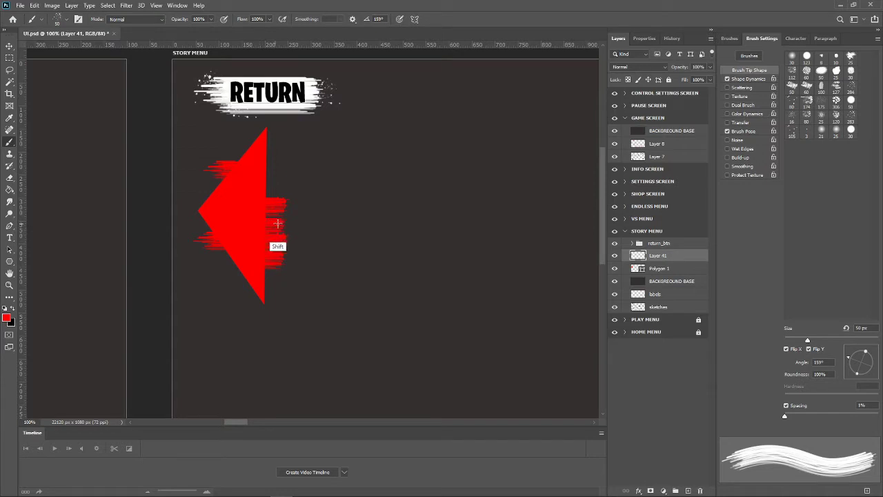
pyautogui.keyDown('shift'); pyautogui.click(204, 198); pyautogui.keyUp('shift')
pyautogui.keyDown('shift'); pyautogui.click(205, 216); pyautogui.keyUp('shift')
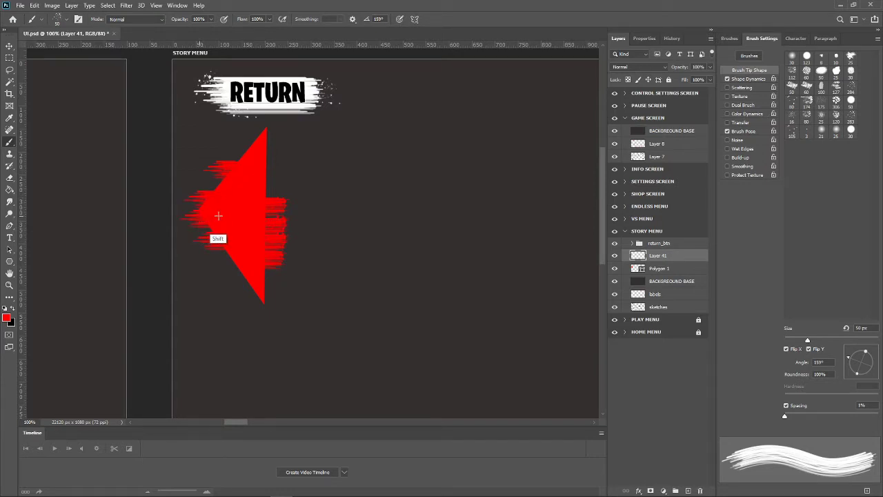
# Return to a 100 px brush and paint shorter red streaks at the arrow's upper right.
pyautogui.click(62, 18)
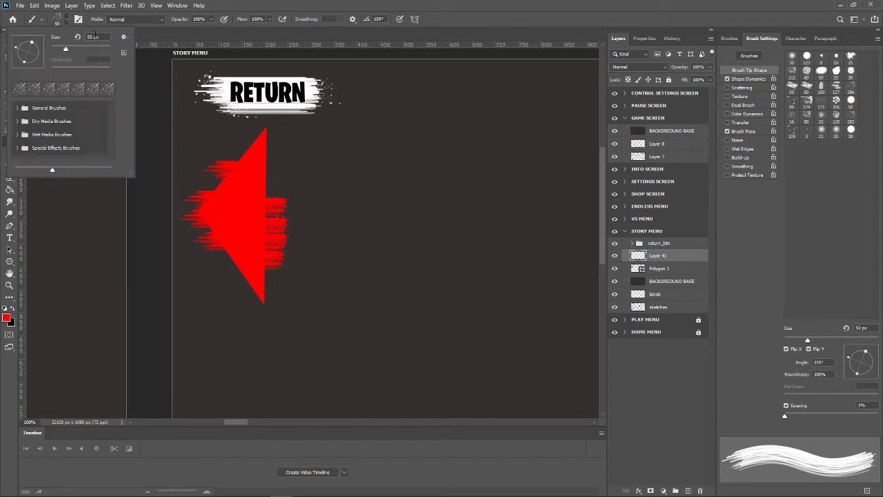
pyautogui.doubleClick(94, 36)
pyautogui.write('100')
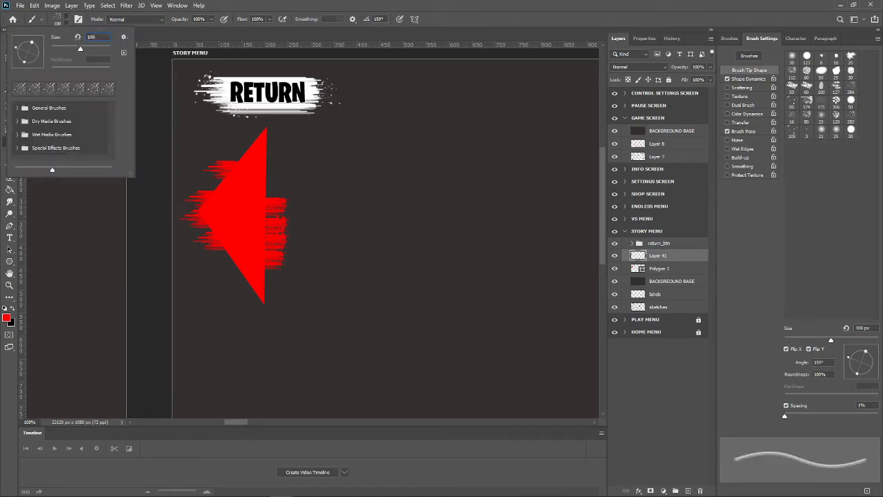
pyautogui.press('Return')
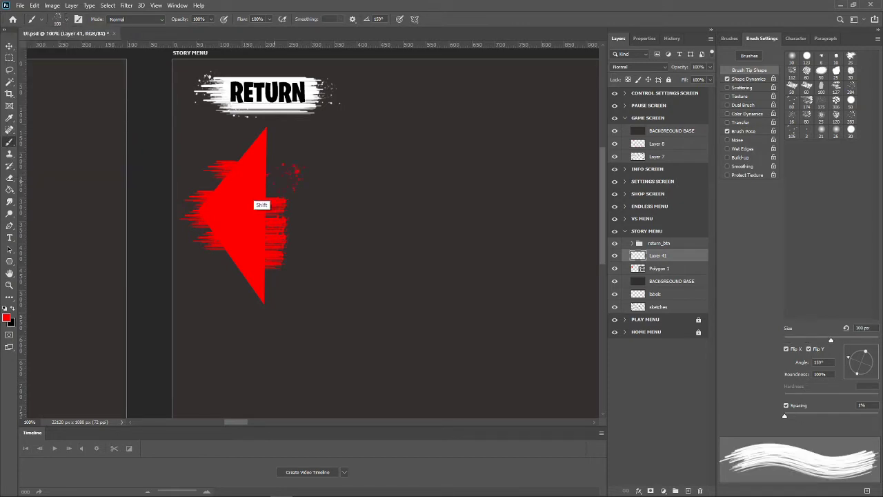
pyautogui.click(285, 181)
pyautogui.hotkey('ctrl', 'z')
pyautogui.keyDown('shift'); pyautogui.click(253, 185); pyautogui.keyUp('shift')
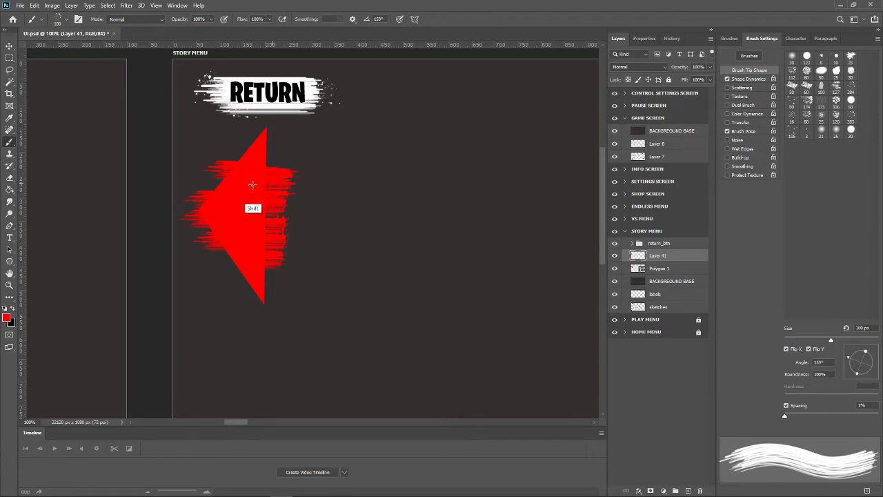
# Add 100 px red streaks on the arrow's lower left, upper left and upper right.
pyautogui.keyDown('shift'); pyautogui.click(234, 263); pyautogui.keyUp('shift')
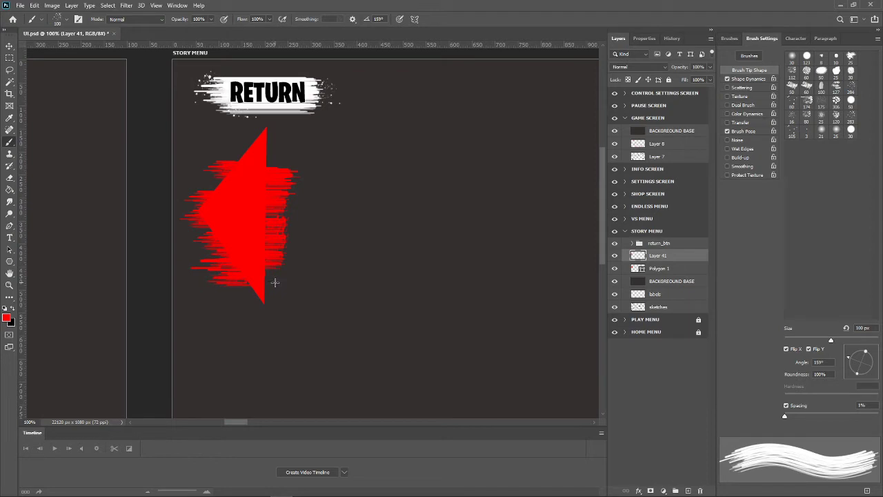
pyautogui.hotkey('ctrl', 'z')
pyautogui.keyDown('shift'); pyautogui.click(249, 275); pyautogui.keyUp('shift')
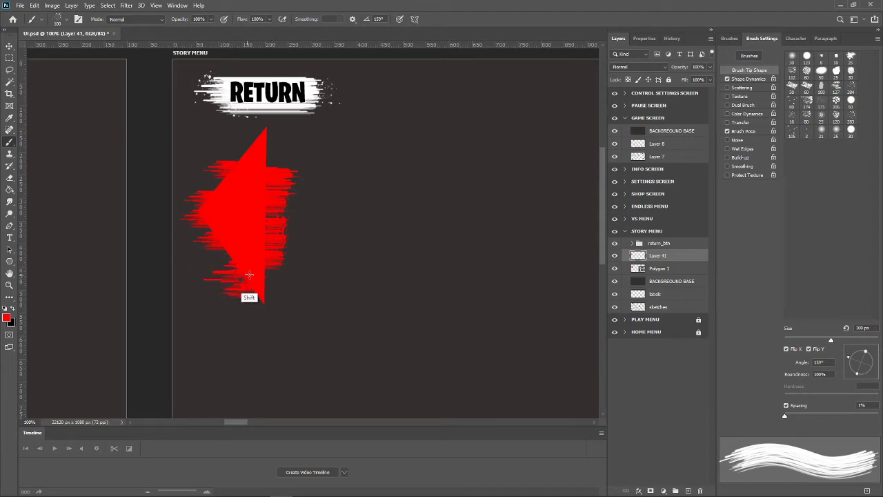
pyautogui.keyDown('shift'); pyautogui.click(211, 182); pyautogui.keyUp('shift')
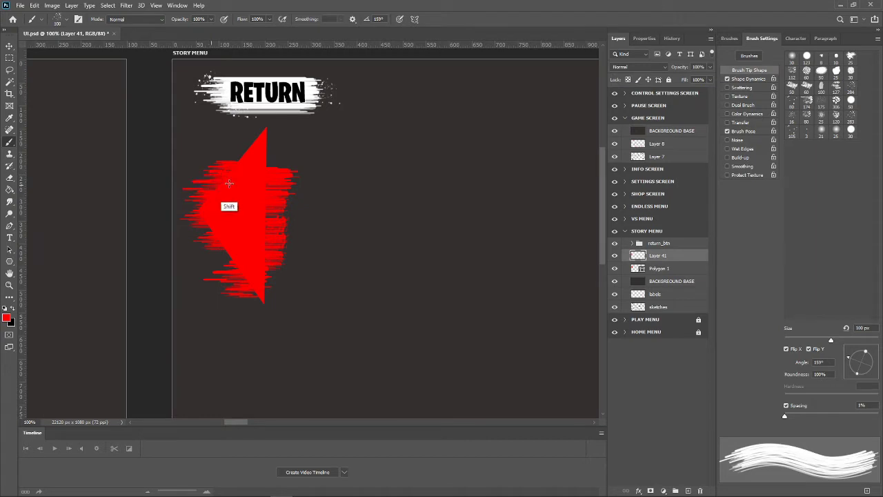
pyautogui.keyDown('shift'); pyautogui.click(270, 148); pyautogui.keyUp('shift')
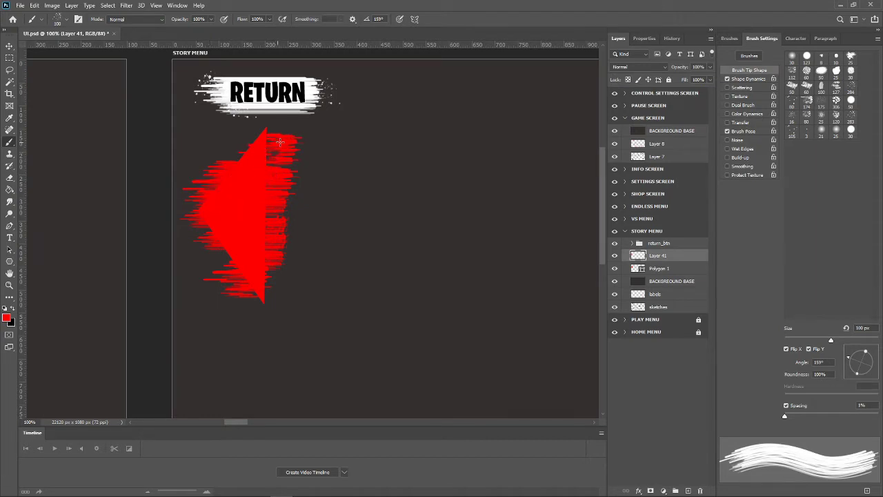
# Load Layer 41's streaks as a selection and mask Polygon 1 with it.
pyautogui.press('v')
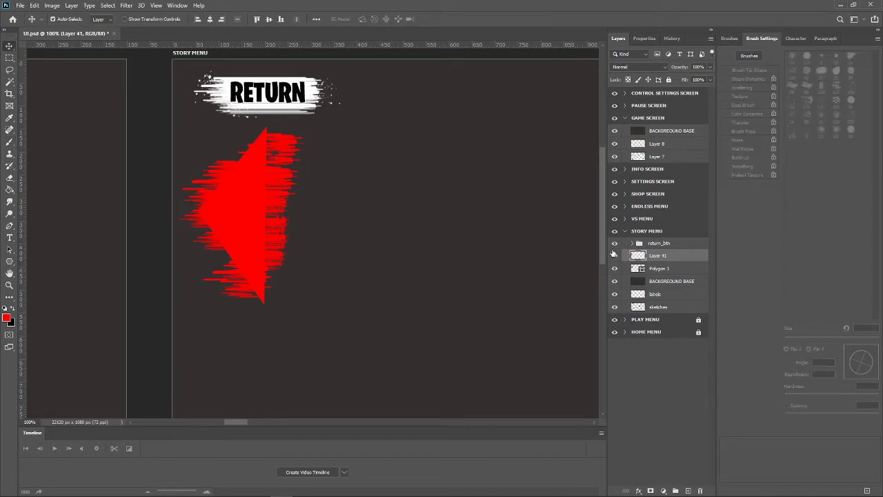
pyautogui.keyDown('ctrl'); pyautogui.click(638, 257); pyautogui.keyUp('ctrl')
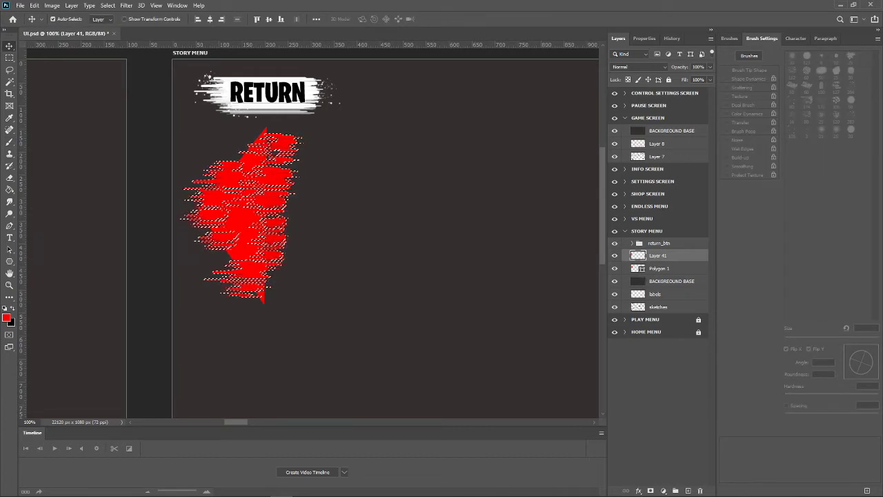
pyautogui.click(659, 268)
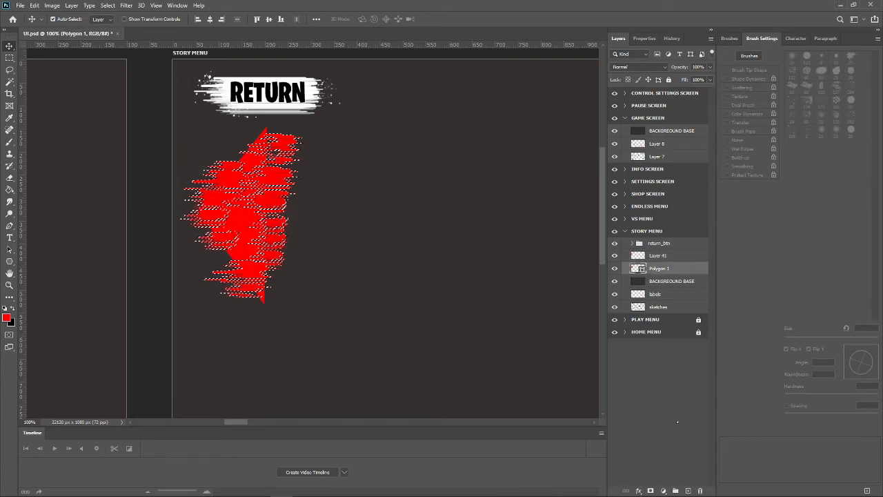
pyautogui.click(649, 491)
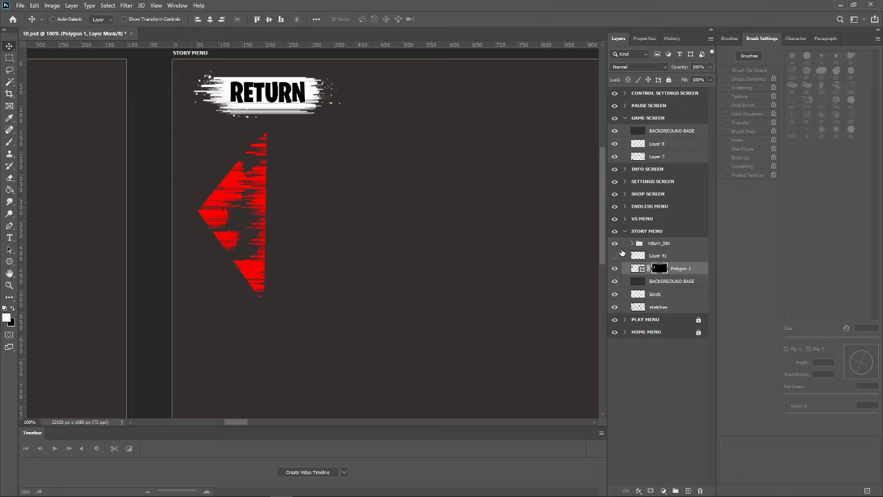
pyautogui.hotkey('ctrl', 'f')
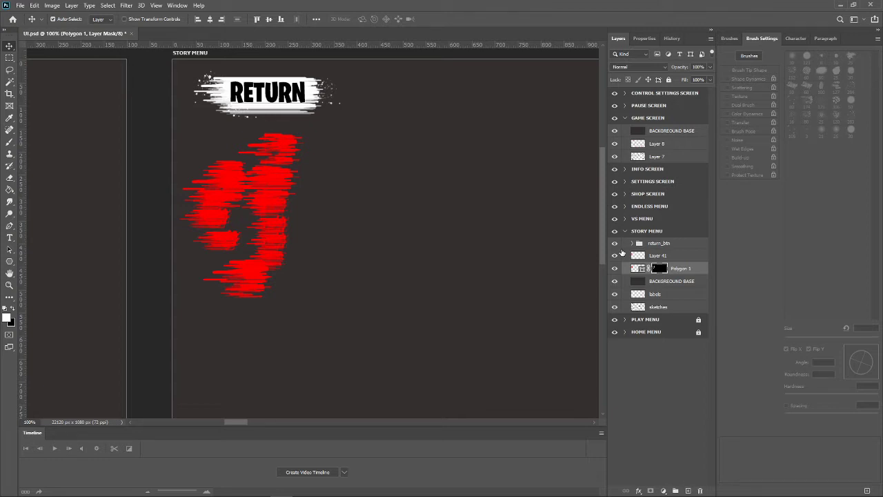
# Delete Polygon 1's mask and add a new layer mask from a full-canvas selection.
pyautogui.click(615, 256)
pyautogui.click(637, 268)
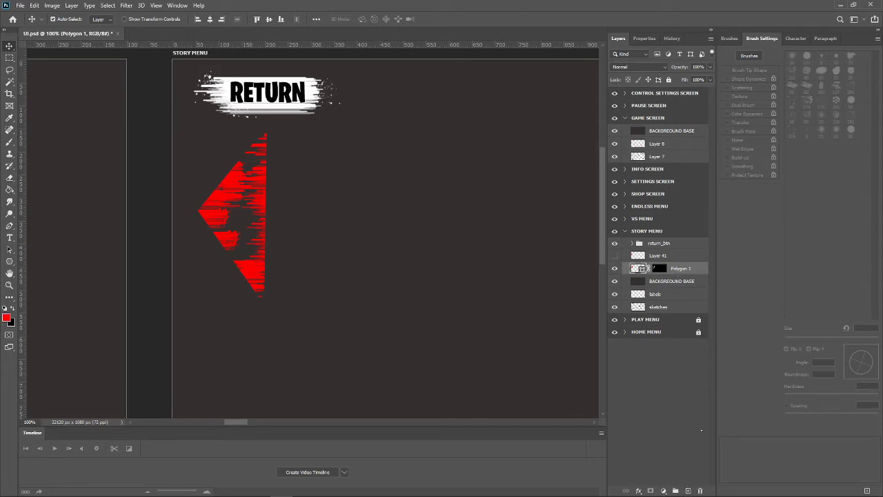
pyautogui.click(614, 255)
pyautogui.moveTo(659, 268); pyautogui.dragTo(661, 297)
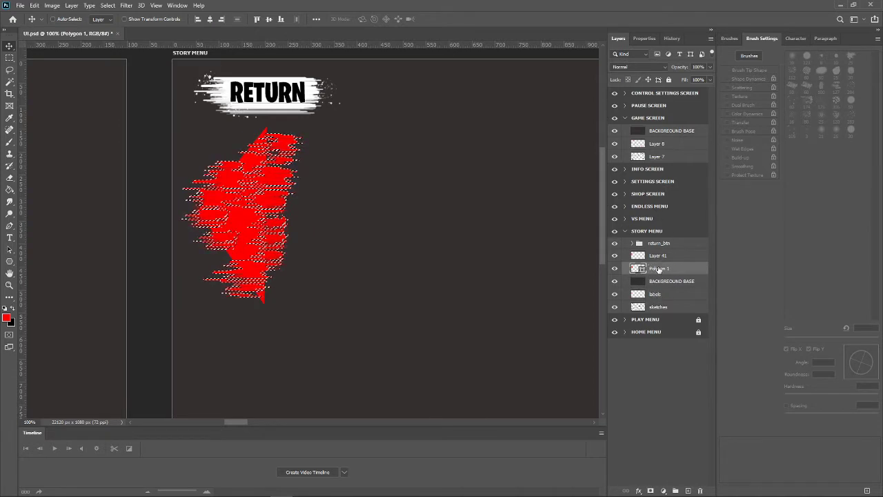
pyautogui.hotkey('ctrl', 'a')
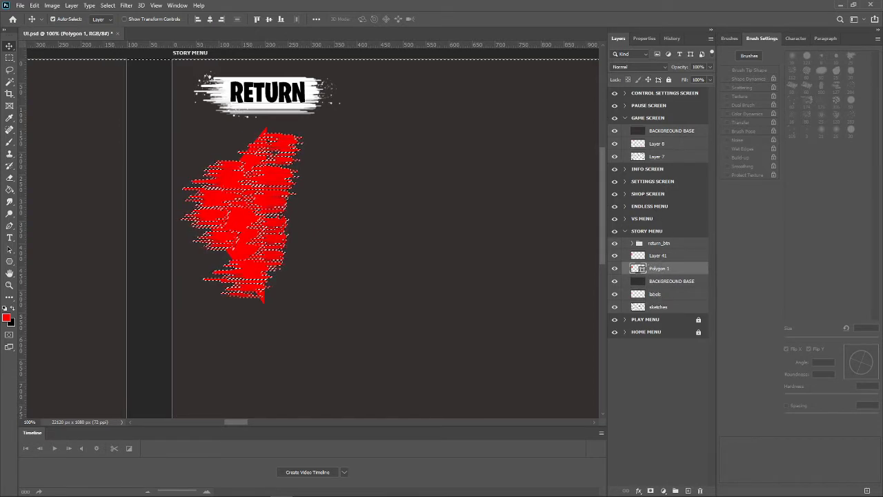
pyautogui.click(650, 490)
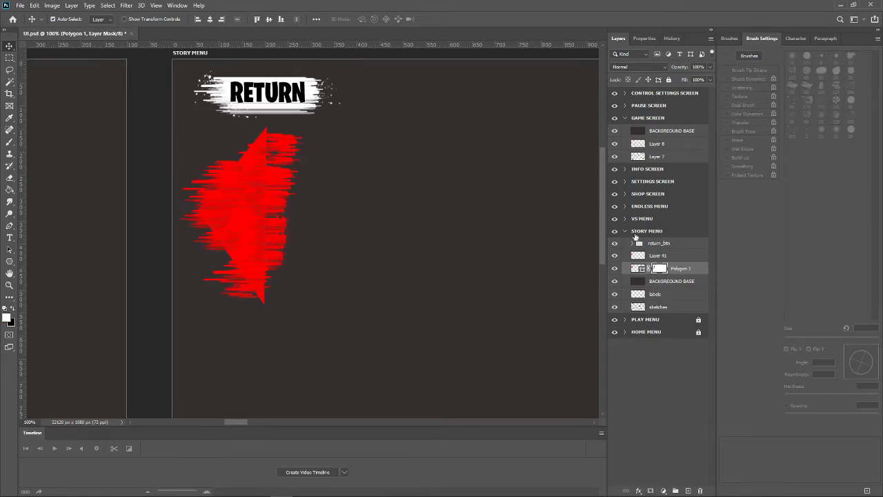
# Hide Layer 41 and check the masked triangle at 66.7% and 100% zoom.
pyautogui.click(611, 255)
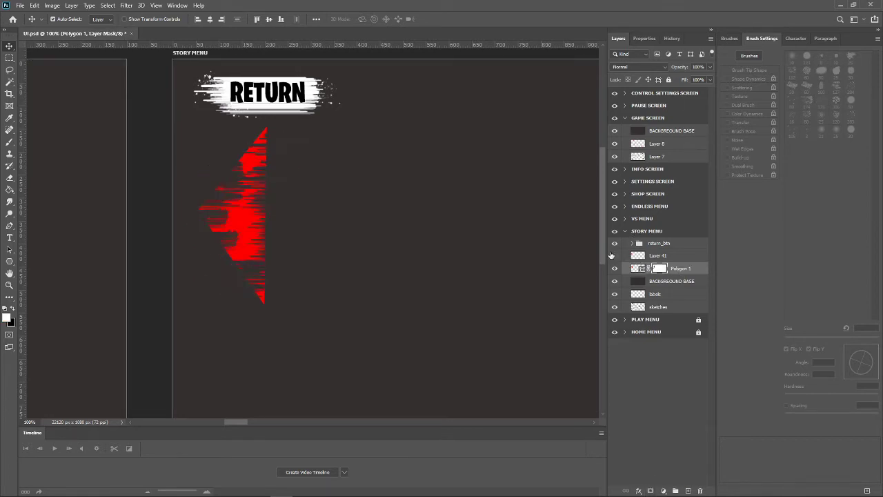
pyautogui.hotkey('ctrl', '-')
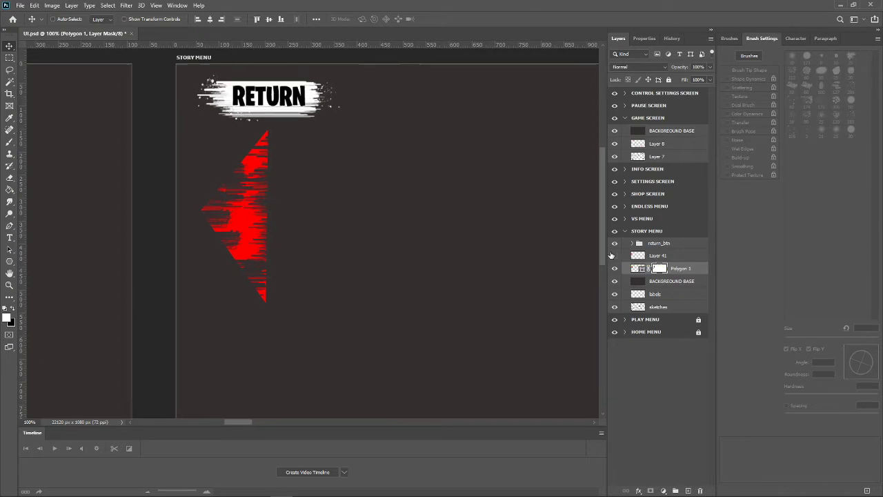
pyautogui.hotkey('ctrl', '+')
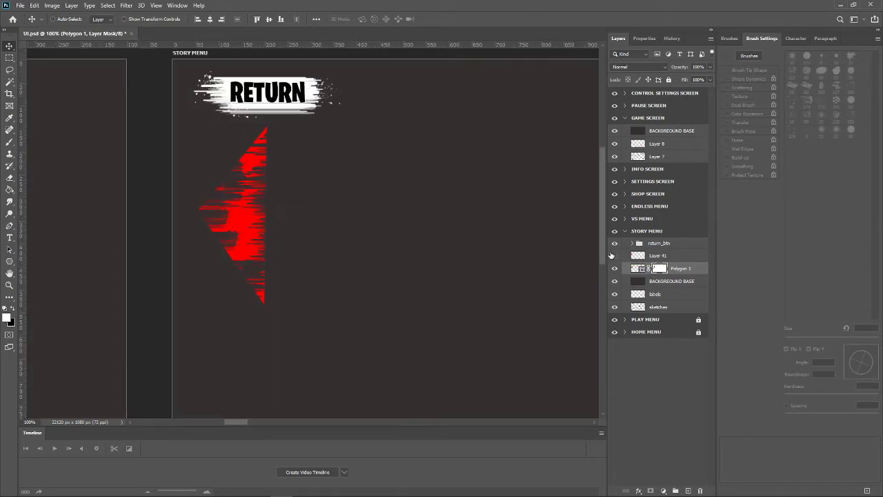
pyautogui.hotkey('ctrl', '+')
pyautogui.hotkey('ctrl', '-')
pyautogui.press('b')
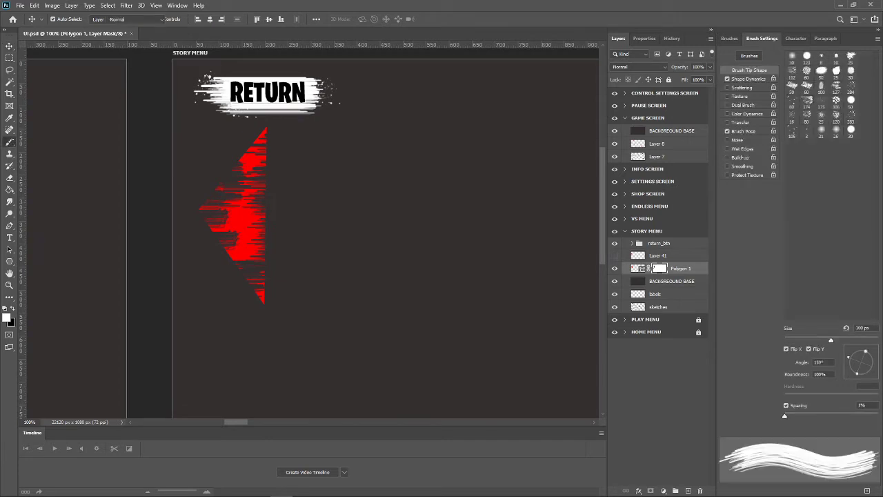
# Add a new layer and paint red speckles on both sides of the triangle.
pyautogui.click(688, 490)
pyautogui.moveTo(259, 192); pyautogui.dragTo(274, 220)
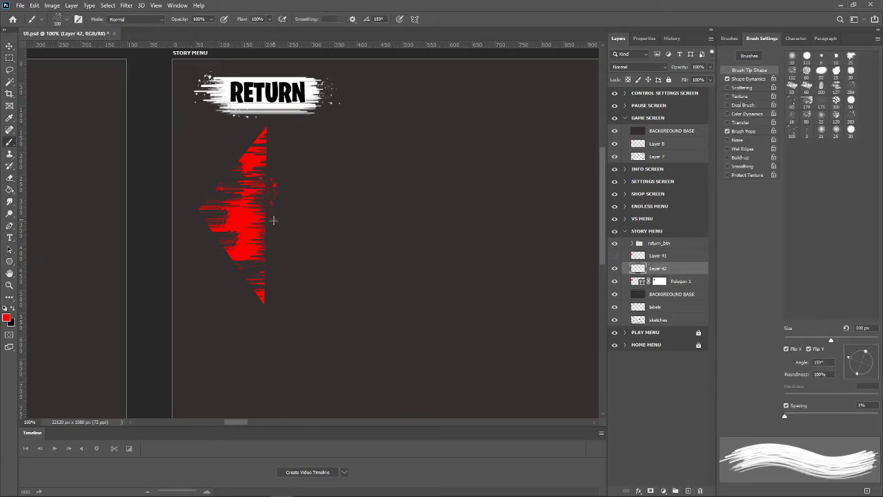
pyautogui.moveTo(208, 206); pyautogui.dragTo(224, 236)
# Rotate the brush tip angle to 50° in Brush Settings.
pyautogui.moveTo(866, 350); pyautogui.dragTo(871, 350)
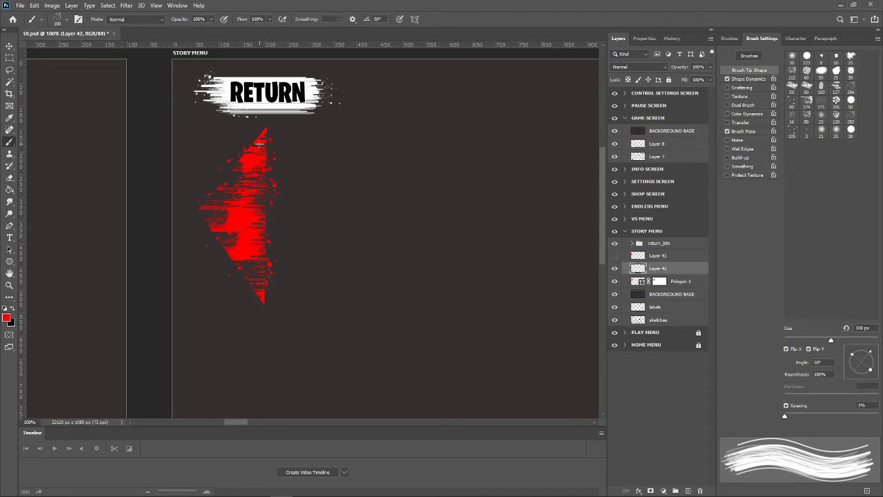
pyautogui.hotkey('ctrl', 'a')
pyautogui.hotkey('ctrl', 'd')
pyautogui.hotkey('ctrl', '-')
pyautogui.hotkey('ctrl', '-')
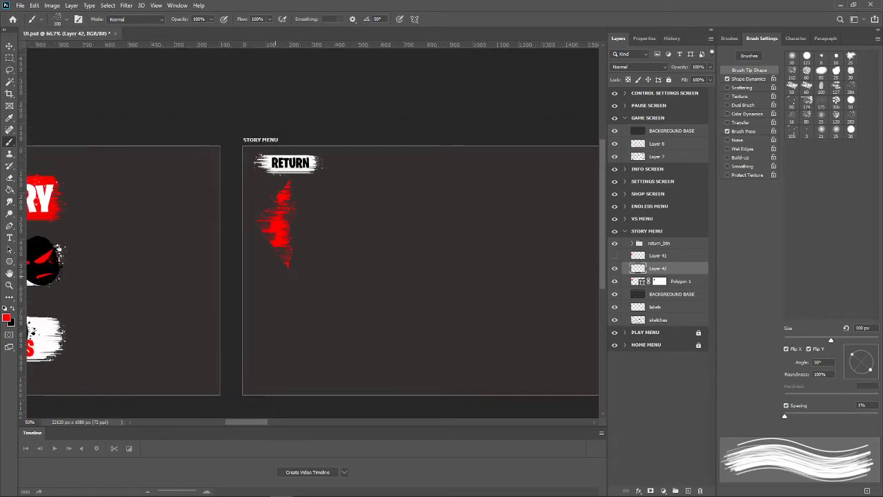
pyautogui.hotkey('ctrl', '+')
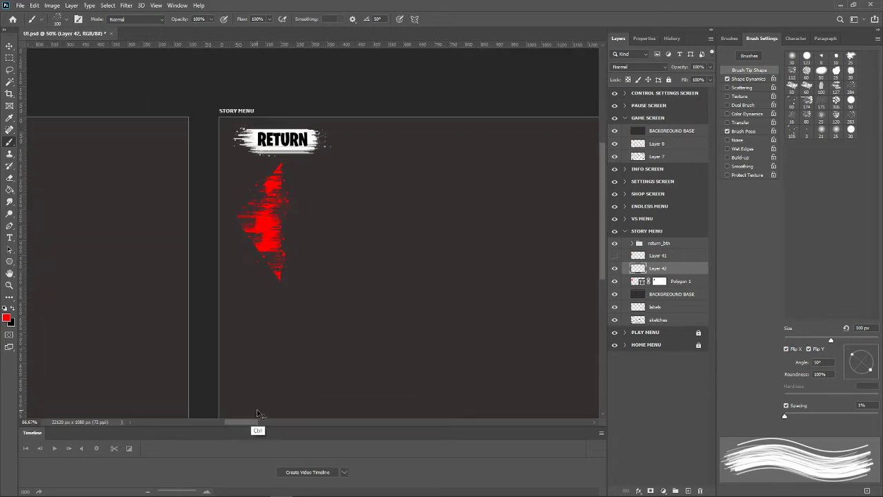
pyautogui.hotkey('ctrl', '+')
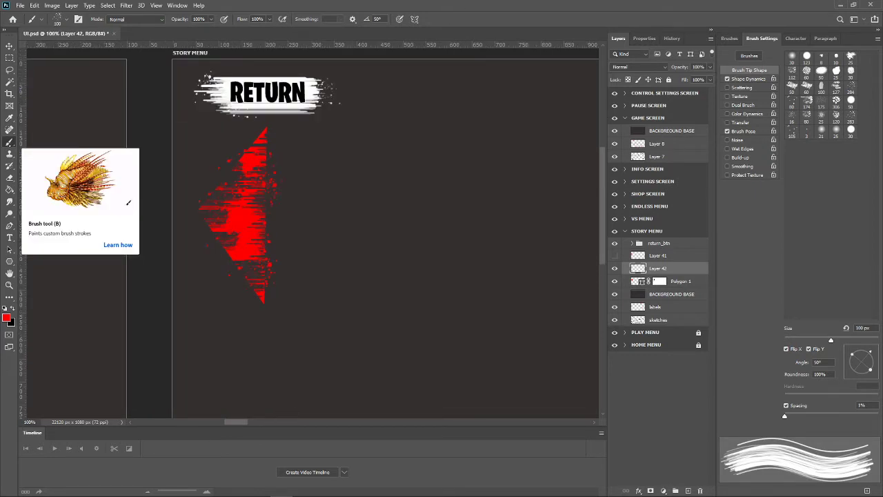
# Set the brush size to 200 px in the preset picker.
pyautogui.click(64, 19)
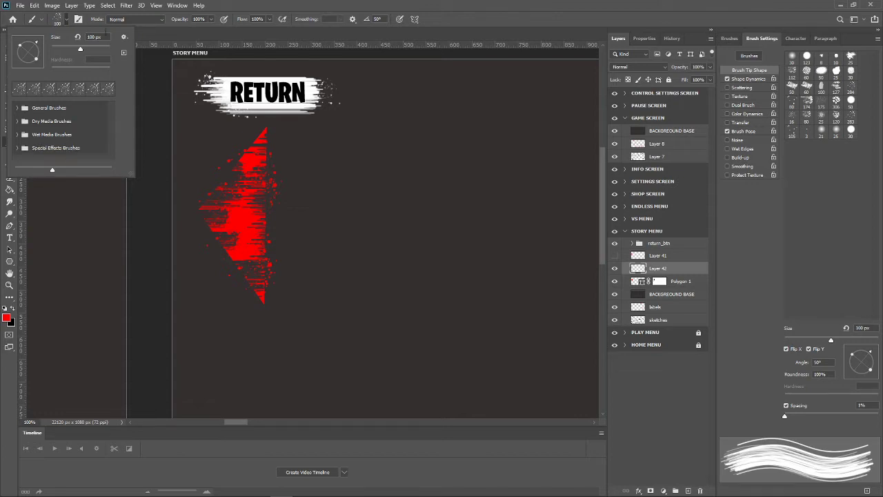
pyautogui.click(94, 37)
pyautogui.write('200')
pyautogui.press('Return')
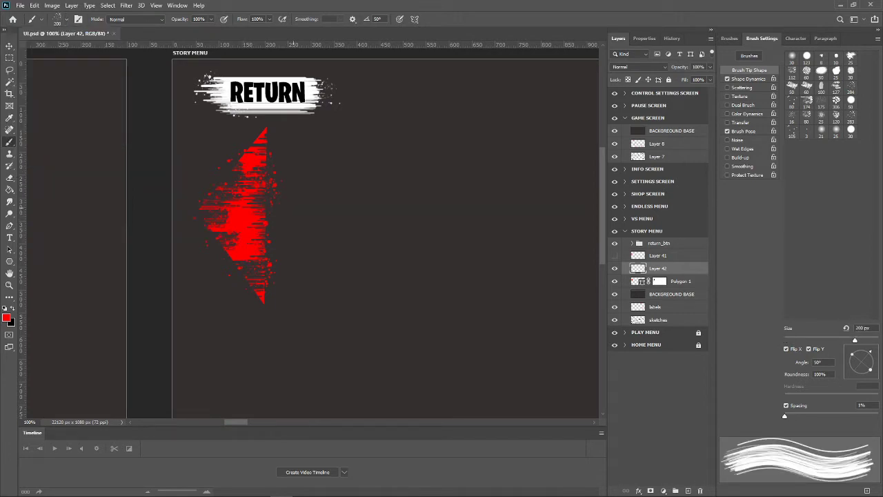
# Zoom out to view all menu artboards and delete the hidden Layer 41.
pyautogui.hotkey('ctrl', '-')
pyautogui.hotkey('ctrl', '-')
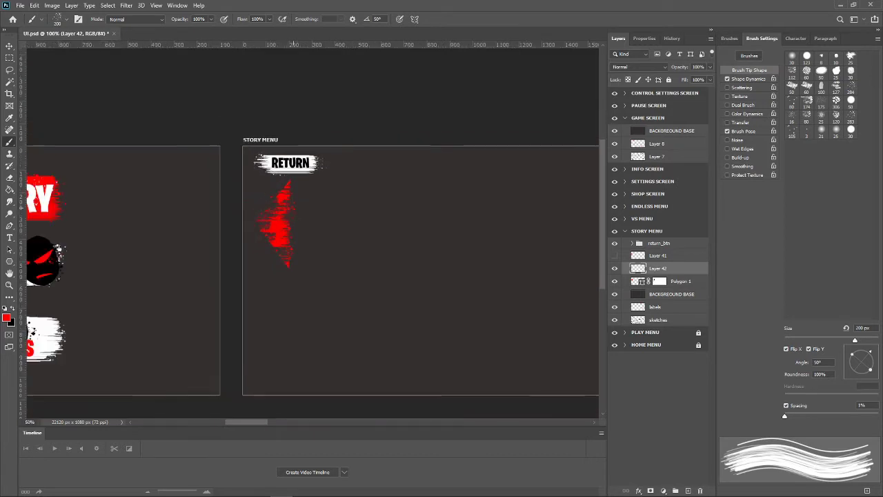
pyautogui.hotkey('ctrl', '-')
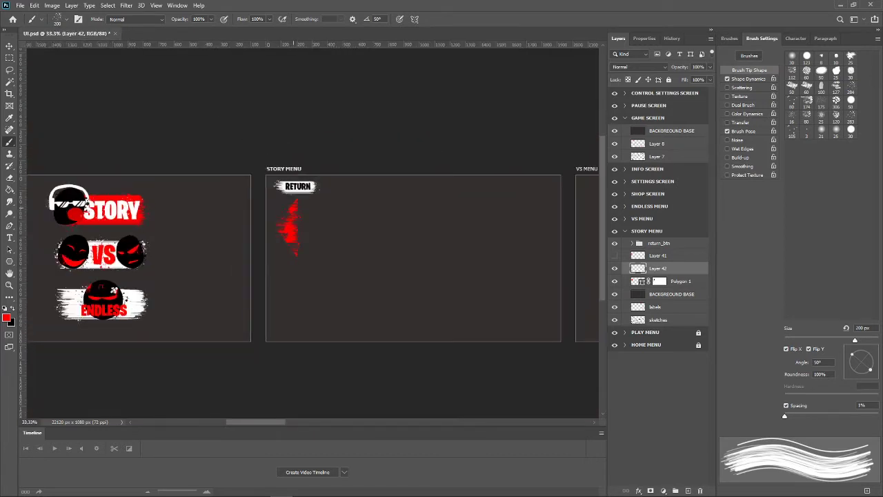
pyautogui.hscroll(-3, 279, 420)
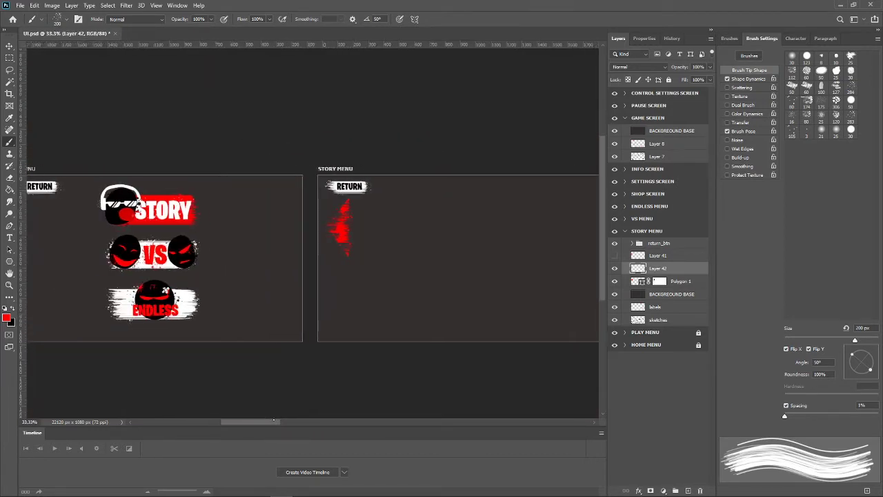
pyautogui.hscroll(2, 293, 411)
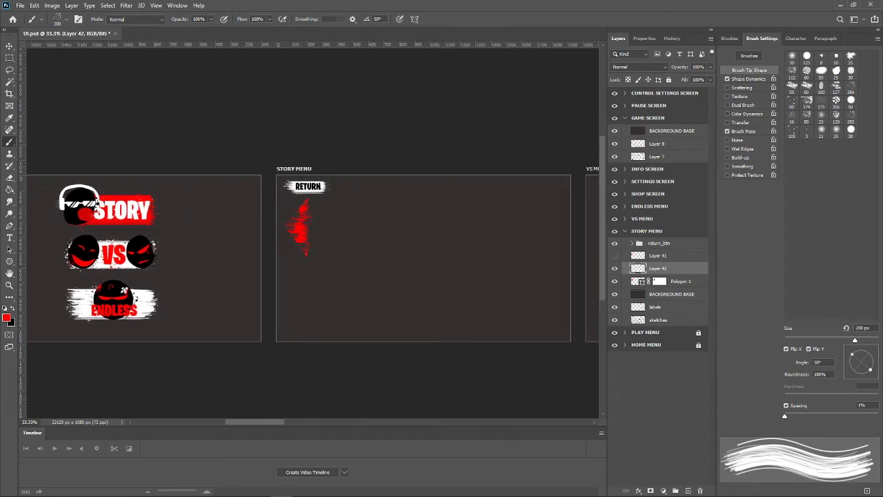
pyautogui.hotkey('alt', ']')
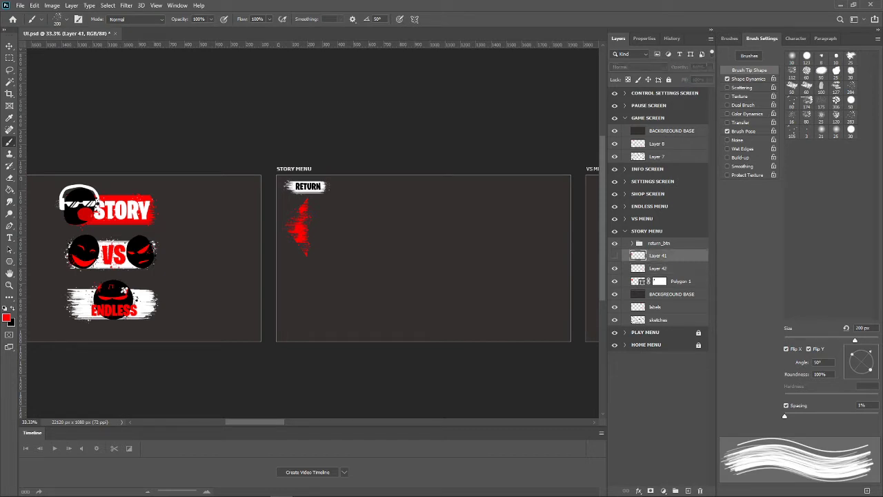
pyautogui.press('Delete')
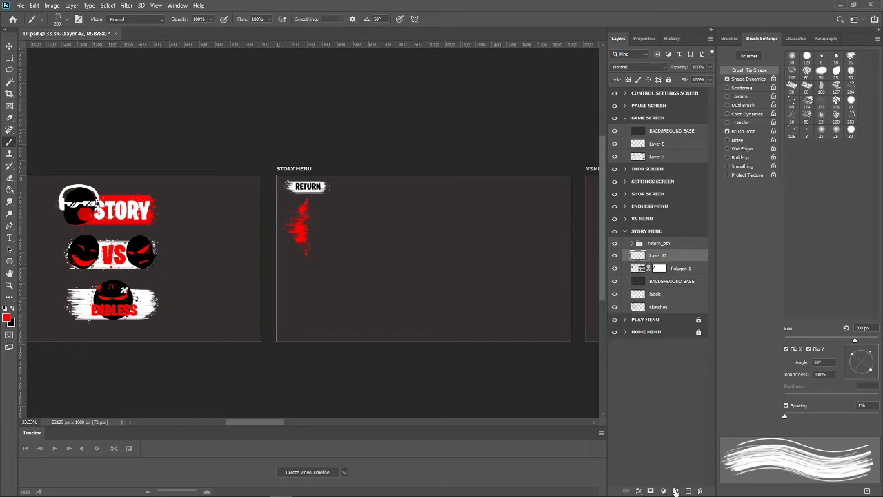
# Group Layer 42 and Polygon 1 together and name the group BTN_LFT.
pyautogui.click(675, 490)
pyautogui.click(661, 267)
pyautogui.keyDown('shift'); pyautogui.click(672, 281); pyautogui.keyUp('shift')
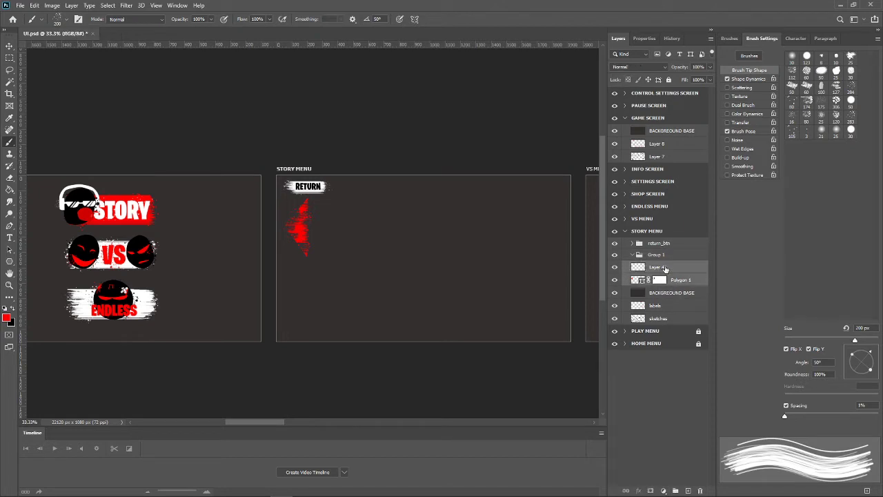
pyautogui.moveTo(672, 281); pyautogui.dragTo(658, 257)
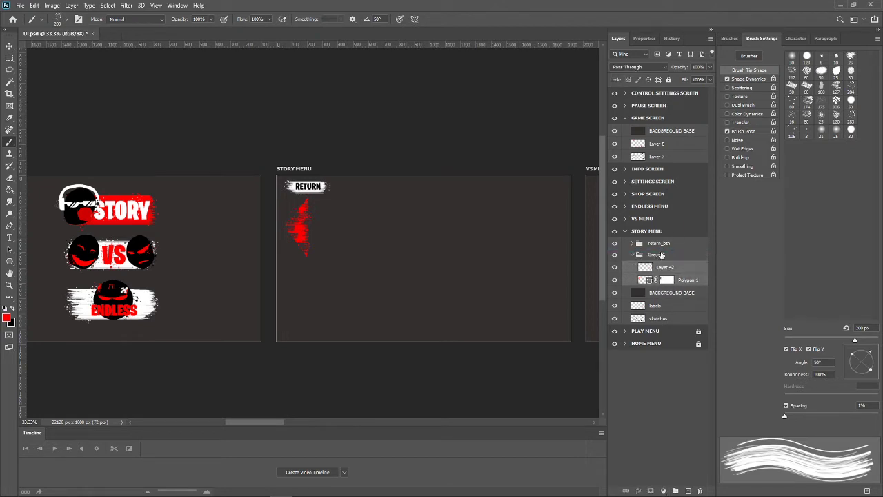
pyautogui.doubleClick(657, 255)
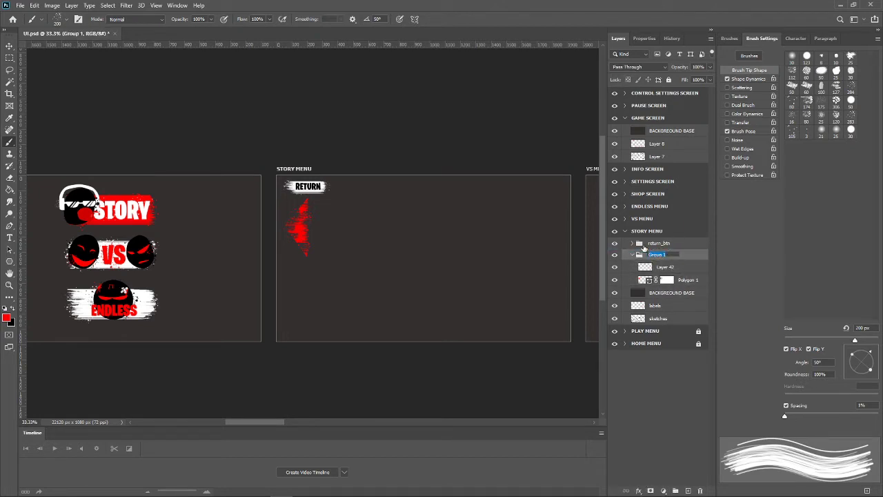
pyautogui.write('grl')
pyautogui.write('_LFT')
pyautogui.press('Return')
# Hide the dark background and duplicate the BTN_LFT group as BTN_RHT.
pyautogui.press('v')
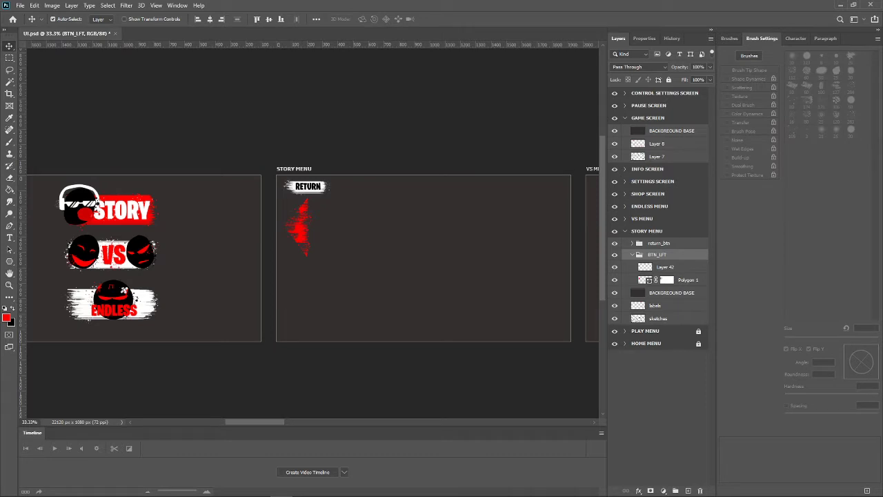
pyautogui.click(615, 292)
pyautogui.click(632, 254)
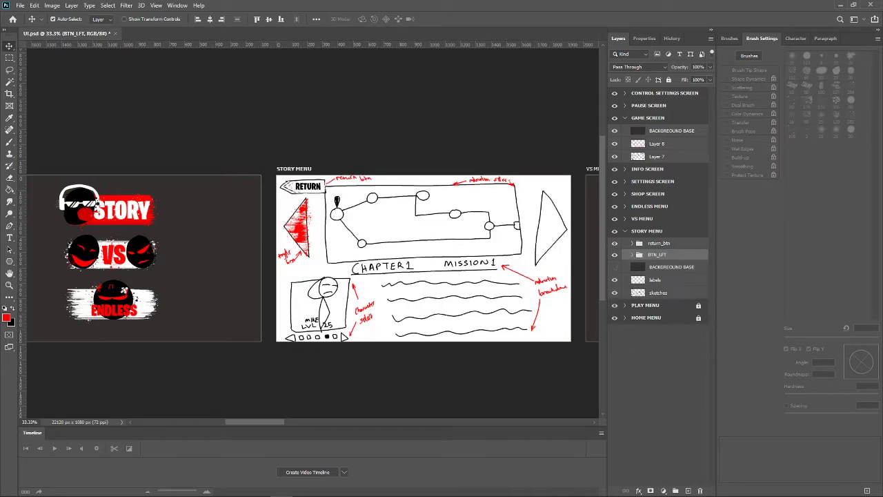
pyautogui.press('ctrl')
pyautogui.hotkey('ctrl', 'j')
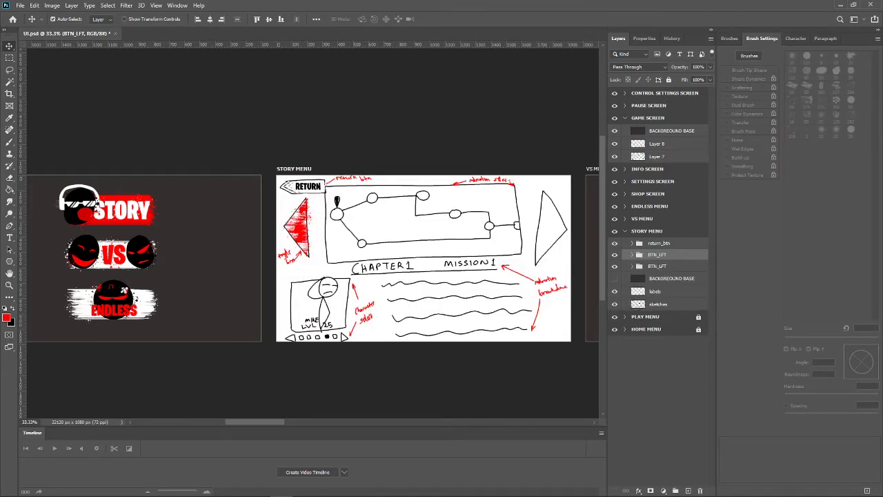
pyautogui.doubleClick(658, 254)
pyautogui.write('RH')
pyautogui.press('Return')
# Flip the BTN_RHT arrow horizontally and move it to the Story Menu's right edge.
pyautogui.hotkey('ctrl', 't')
pyautogui.rightClick(302, 237)
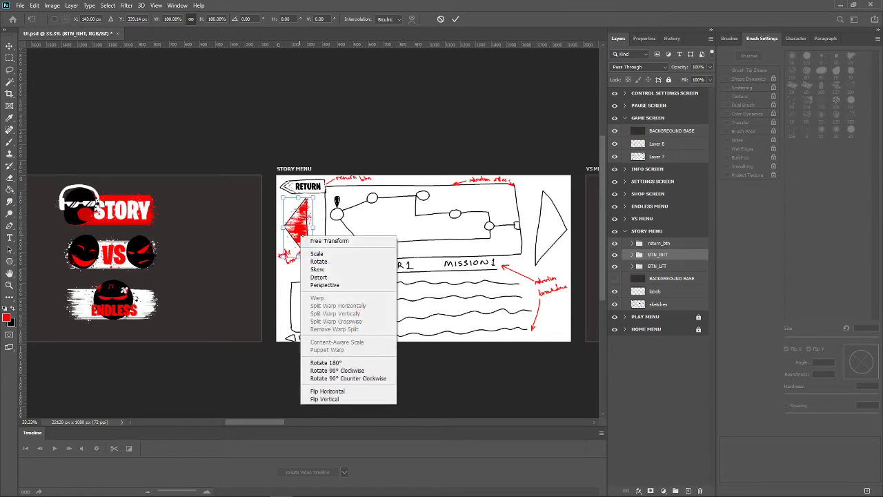
pyautogui.click(354, 390)
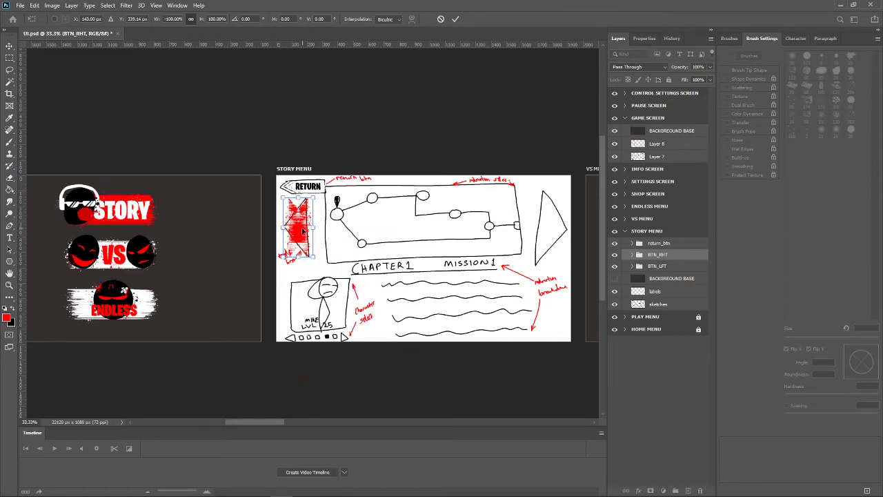
pyautogui.moveTo(305, 233); pyautogui.dragTo(546, 224)
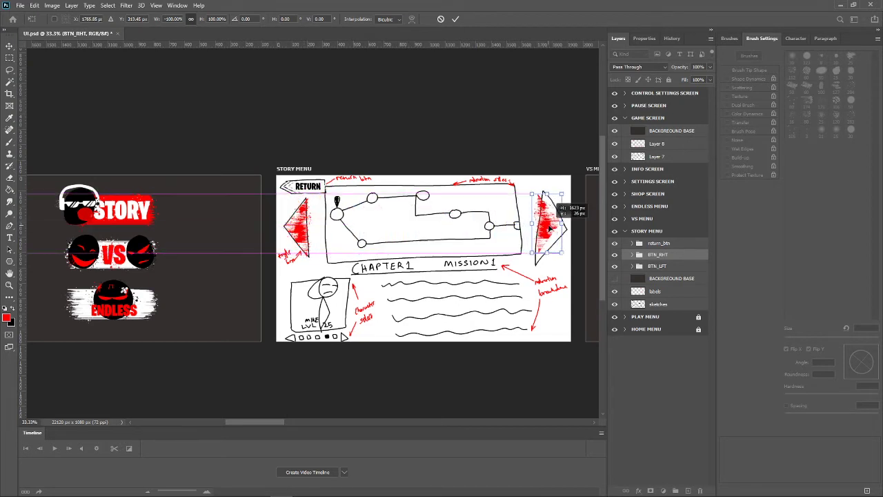
pyautogui.moveTo(547, 224); pyautogui.dragTo(549, 229)
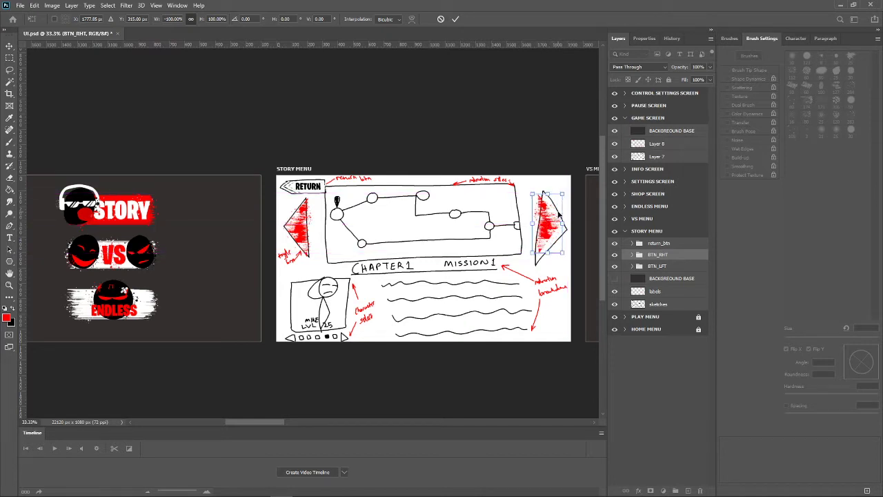
pyautogui.hotkey('shift', 'Right')
pyautogui.hotkey('shift', 'Right')
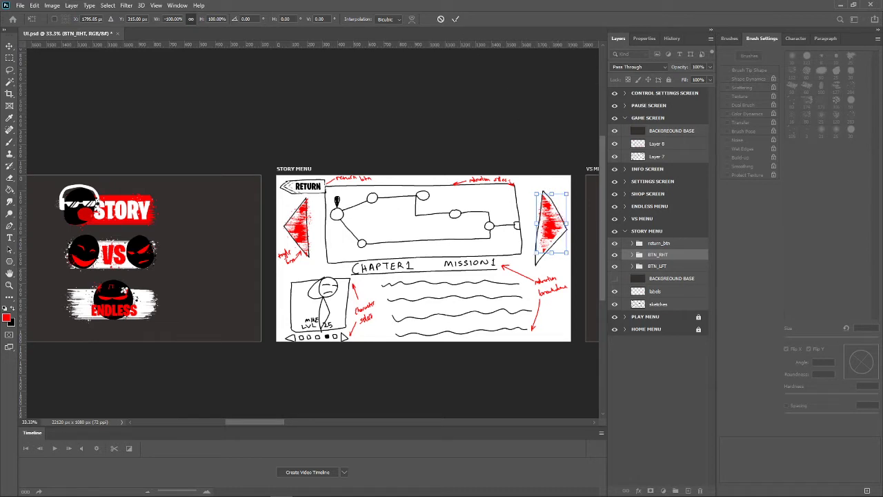
pyautogui.click(455, 19)
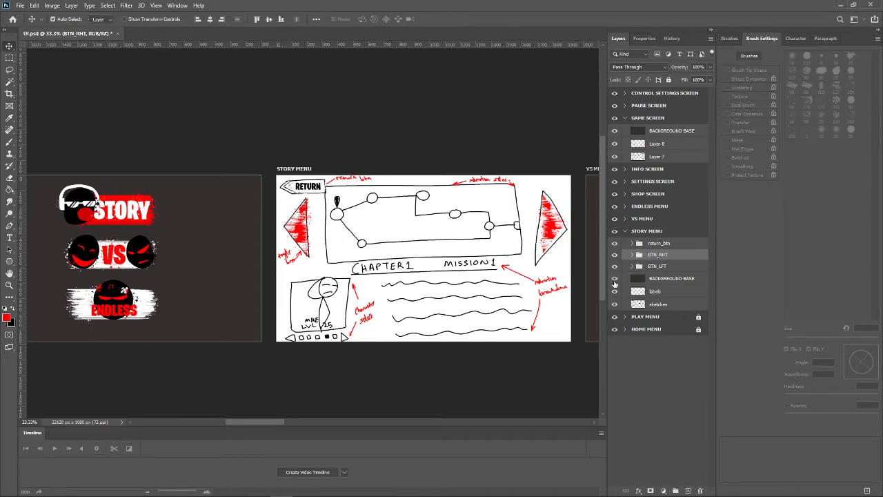
# Show the dark background again and fine-tune the right arrow's position.
pyautogui.click(615, 280)
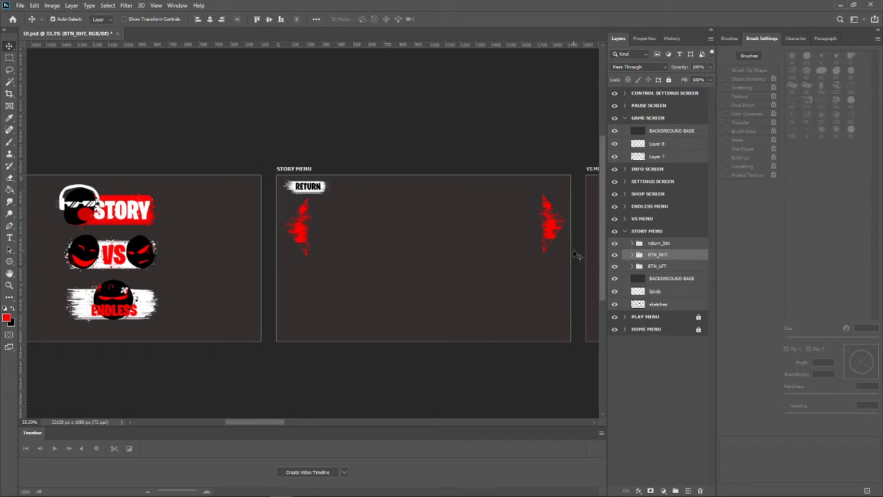
pyautogui.press('ctrl')
pyautogui.hotkey('ctrl', 't')
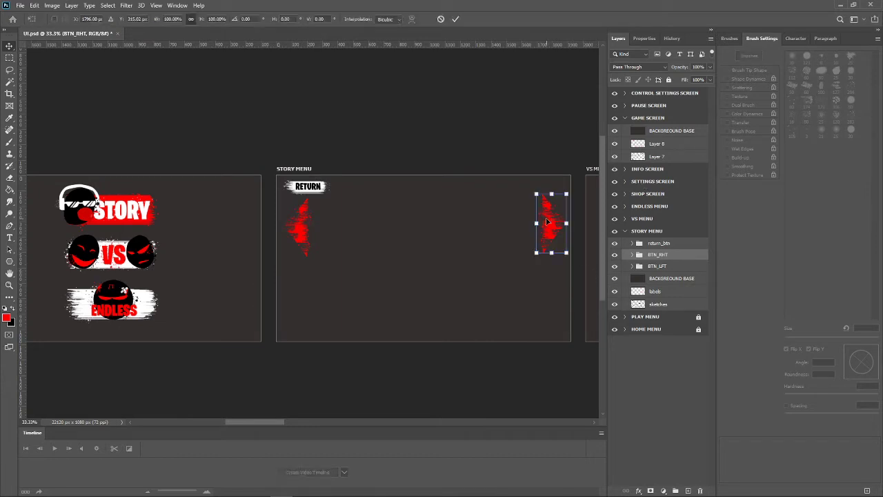
pyautogui.moveTo(551, 226); pyautogui.dragTo(552, 229)
pyautogui.click(455, 18)
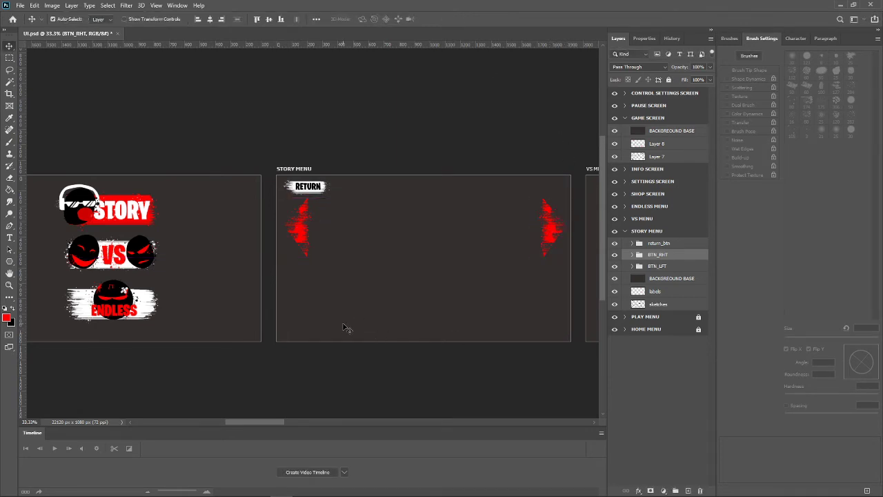
# Zoom out, turn off BACKGROUND BASE and pan across the menu screens.
pyautogui.hotkey('ctrl', '-')
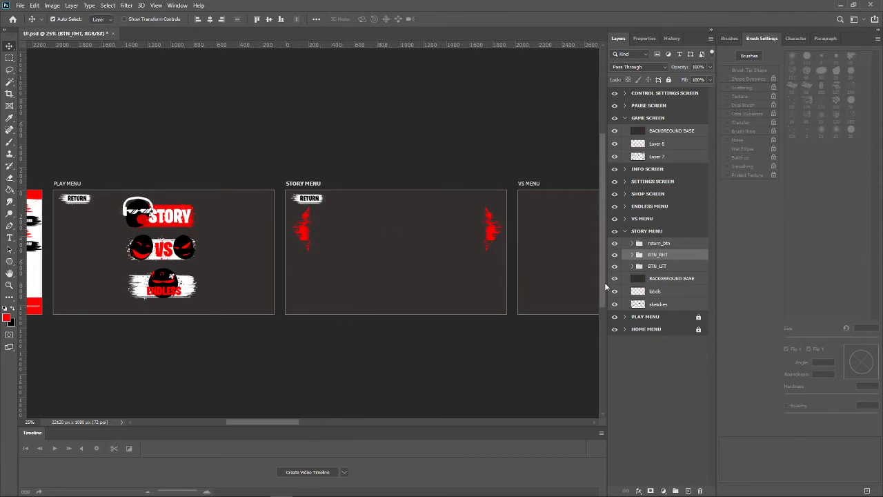
pyautogui.click(614, 279)
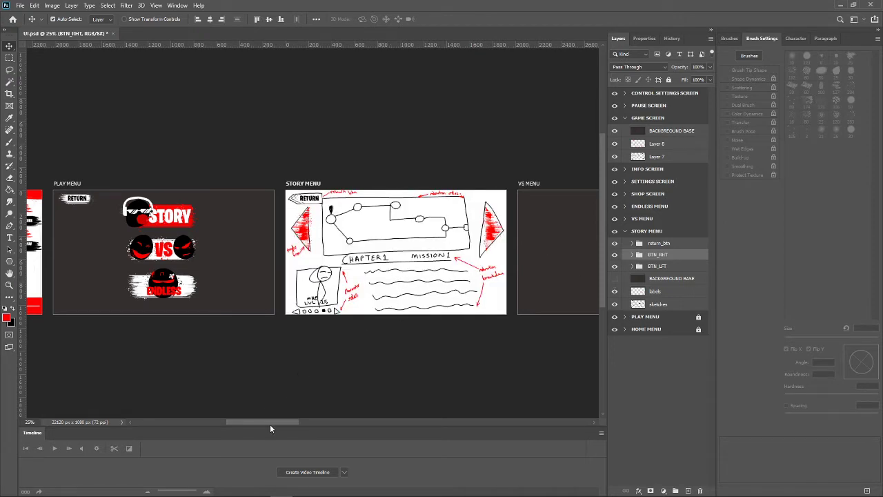
pyautogui.moveTo(271, 424); pyautogui.dragTo(273, 423)
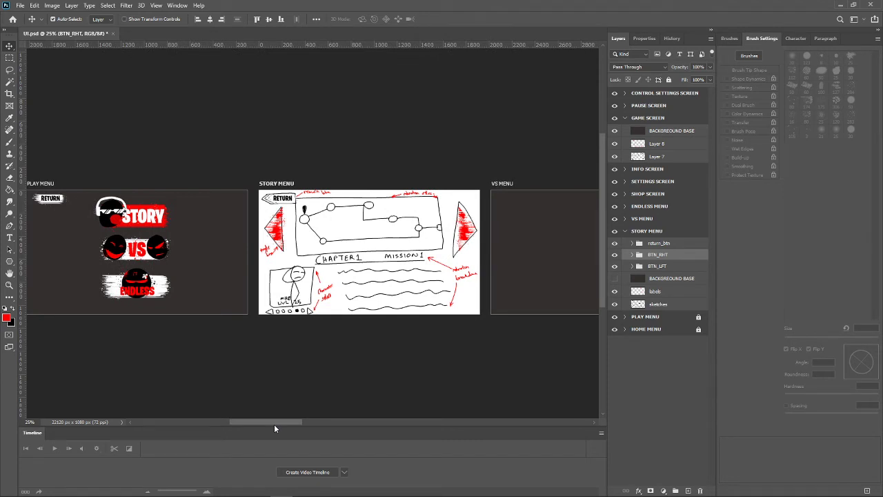
pyautogui.moveTo(267, 421); pyautogui.dragTo(275, 424)
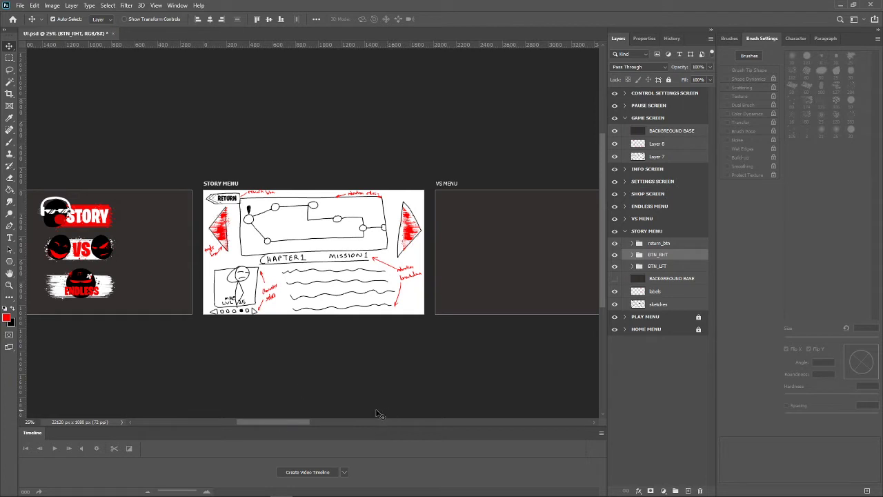
pyautogui.moveTo(307, 422); pyautogui.dragTo(256, 422)
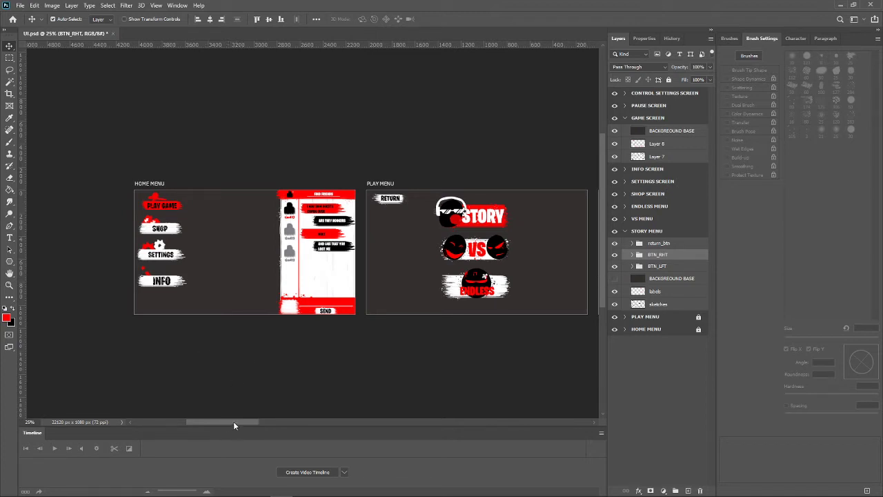
pyautogui.hscroll(-1, 234, 424)
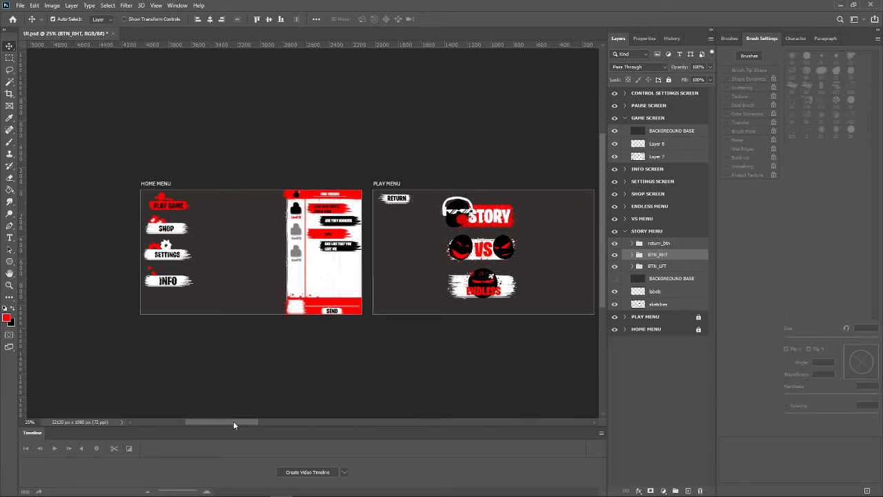
pyautogui.moveTo(233, 423); pyautogui.dragTo(269, 422)
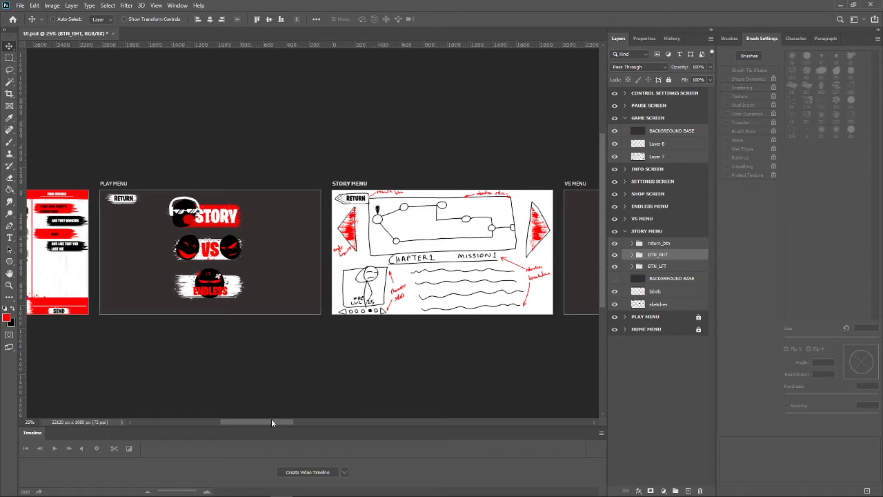
# Zoom back in on the Story Menu and select the return_btn layer.
pyautogui.hotkey('ctrl', '+')
pyautogui.hotkey('ctrl', '+')
pyautogui.moveTo(258, 423); pyautogui.dragTo(275, 422)
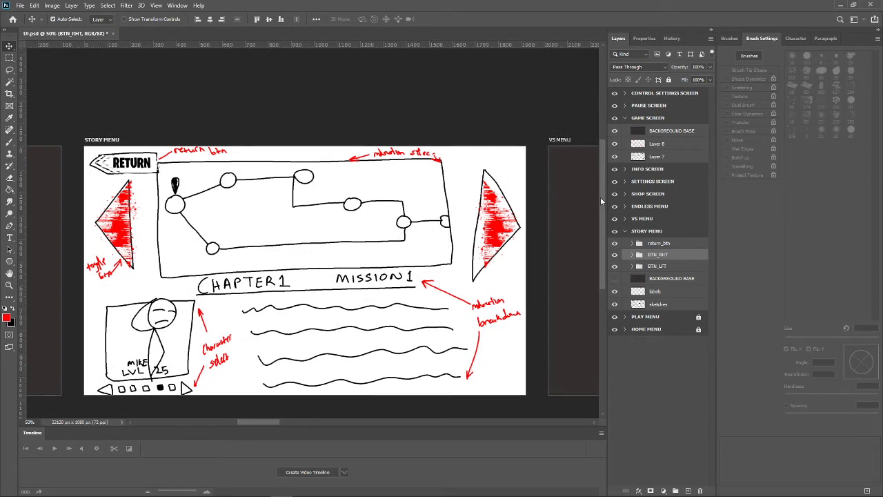
pyautogui.moveTo(600, 197); pyautogui.dragTo(603, 203)
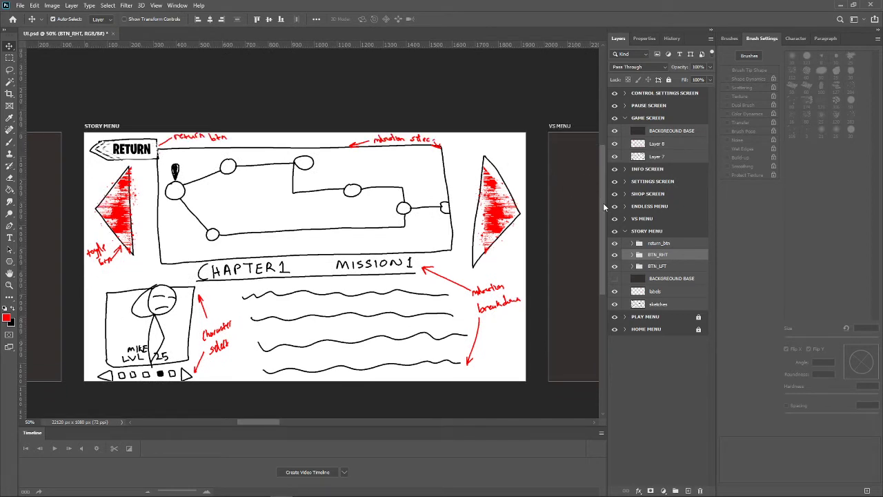
pyautogui.click(659, 243)
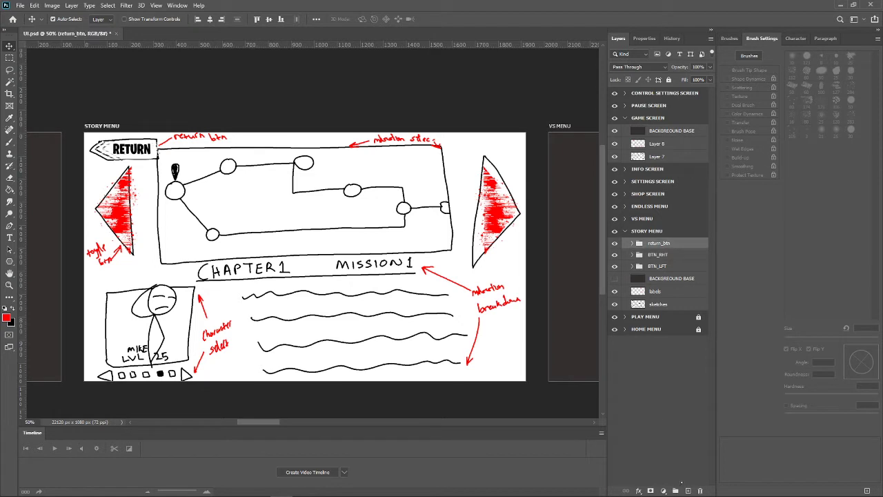
# Create a MAP_CLIP group holding an empty Layer 43 above return_btn, and select Layer 43.
pyautogui.click(676, 491)
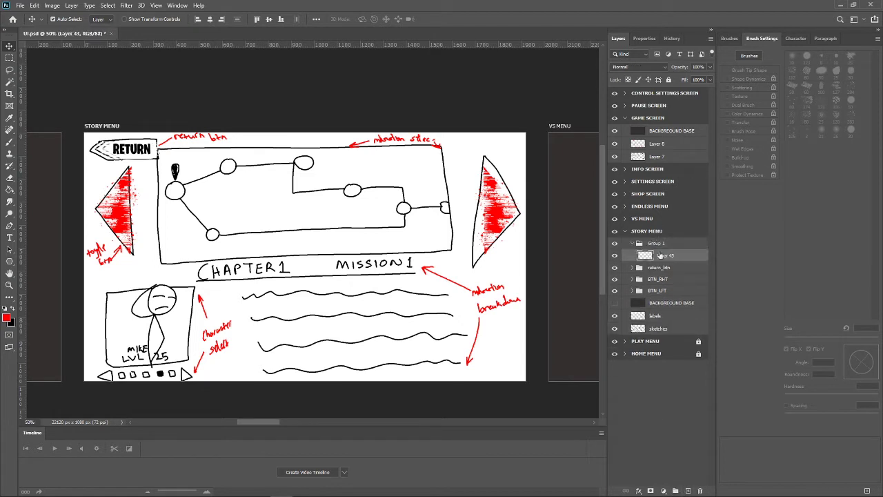
pyautogui.click(658, 243)
pyautogui.doubleClick(657, 243)
pyautogui.write('MAP_CLIP')
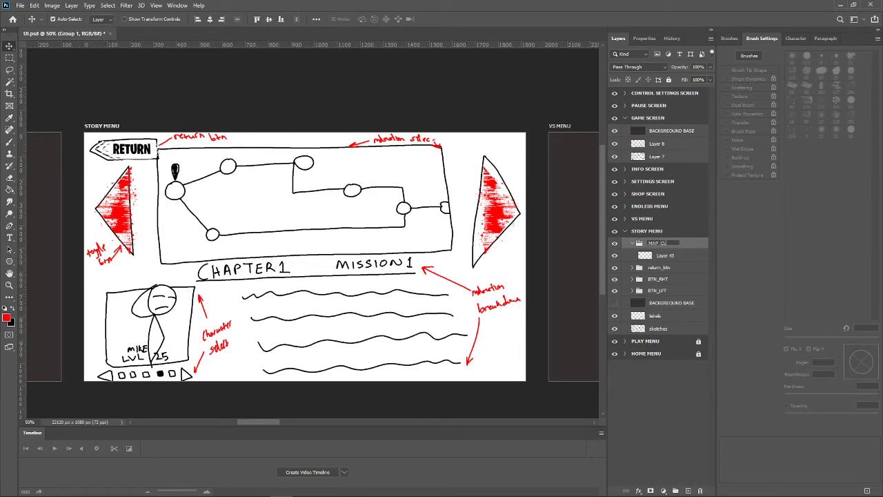
pyautogui.press('Return')
pyautogui.click(641, 255)
pyautogui.press('b')
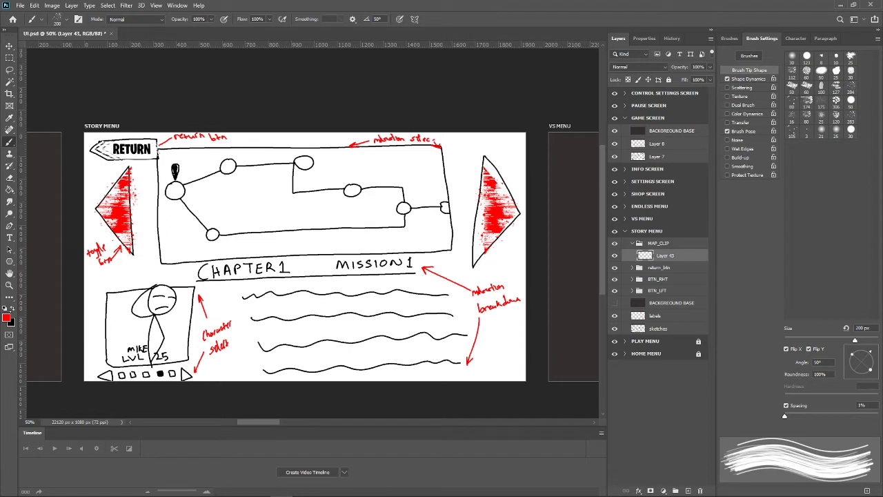
# Switch to black and paint brushy strokes across the map's left nodes, upper-left and top.
pyautogui.press('x')
pyautogui.moveTo(166, 187)
pyautogui.mouseDown()
pyautogui.moveTo(186, 207)
pyautogui.moveTo(365, 200)
pyautogui.mouseUp()
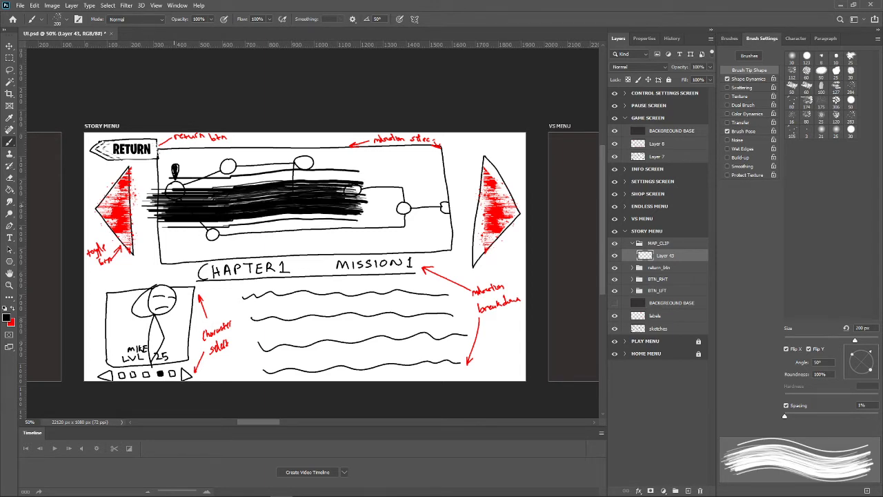
pyautogui.hotkey('ctrl', 'z')
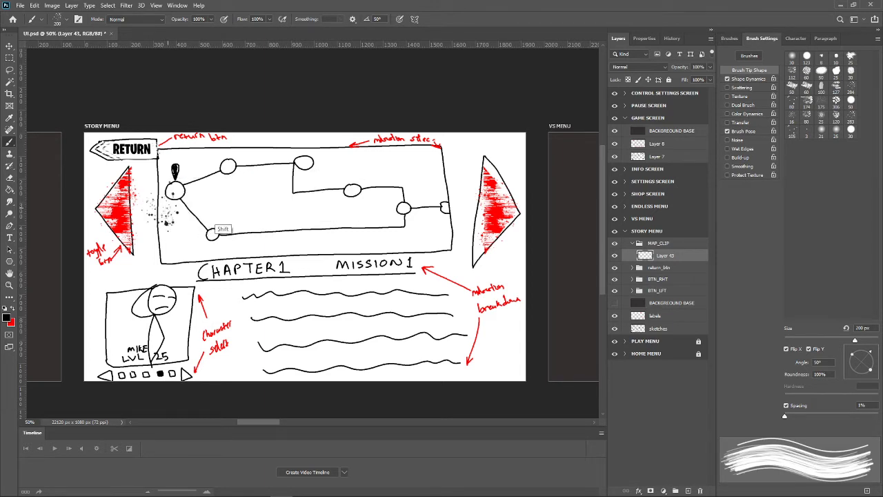
pyautogui.moveTo(145, 194)
pyautogui.mouseDown()
pyautogui.moveTo(200, 224)
pyautogui.moveTo(245, 207)
pyautogui.moveTo(439, 207)
pyautogui.moveTo(432, 219)
pyautogui.moveTo(454, 219)
pyautogui.mouseUp()
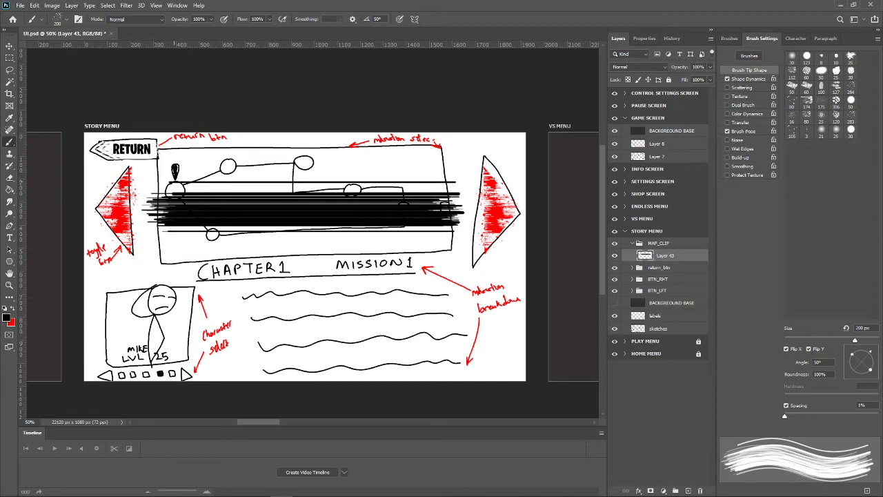
pyautogui.moveTo(166, 180); pyautogui.dragTo(246, 178)
pyautogui.moveTo(341, 196)
pyautogui.mouseDown()
pyautogui.moveTo(447, 198)
pyautogui.moveTo(425, 178)
pyautogui.moveTo(467, 197)
pyautogui.moveTo(466, 208)
pyautogui.mouseUp()
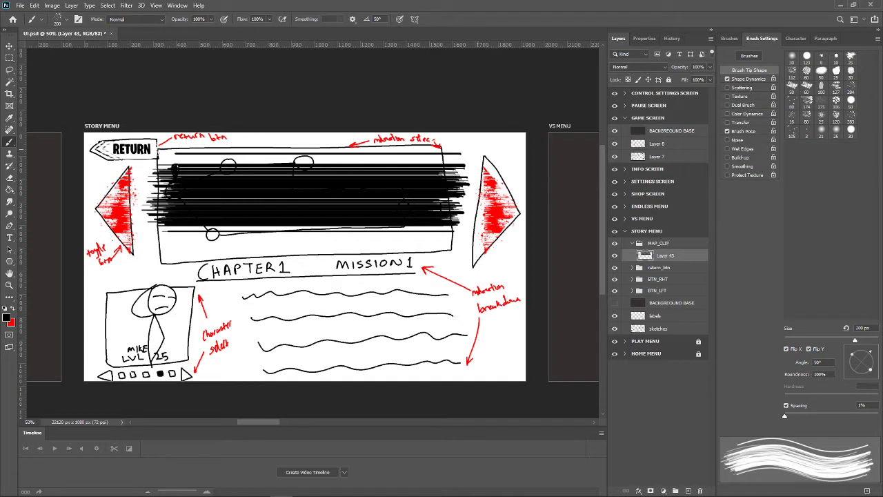
# Repaint black strokes over the map's left side and upper-right area.
pyautogui.hotkey('ctrl', 'z')
pyautogui.hotkey('ctrl', 'z')
pyautogui.hotkey('ctrl', 'z')
pyautogui.moveTo(181, 166)
pyautogui.mouseDown()
pyautogui.moveTo(142, 190)
pyautogui.moveTo(276, 165)
pyautogui.mouseUp()
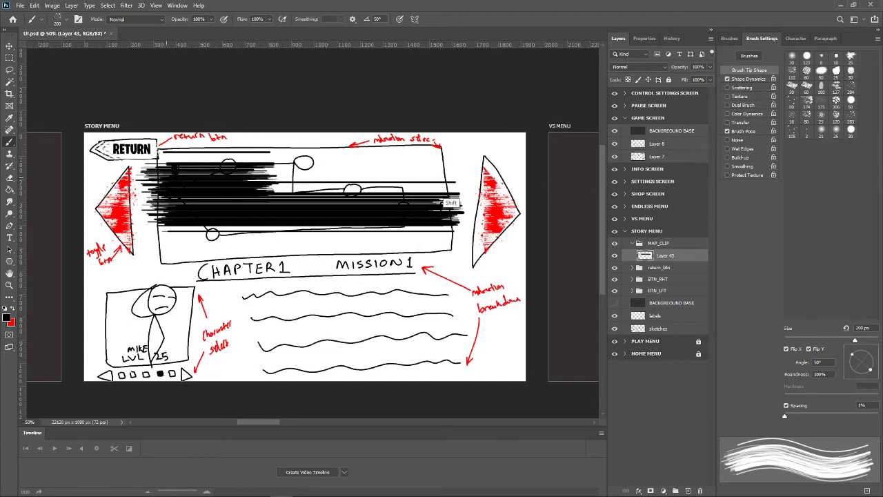
pyautogui.moveTo(449, 202)
pyautogui.mouseDown()
pyautogui.moveTo(454, 175)
pyautogui.moveTo(458, 184)
pyautogui.mouseUp()
pyautogui.hotkey('ctrl', 'z')
pyautogui.hotkey('ctrl', 'z')
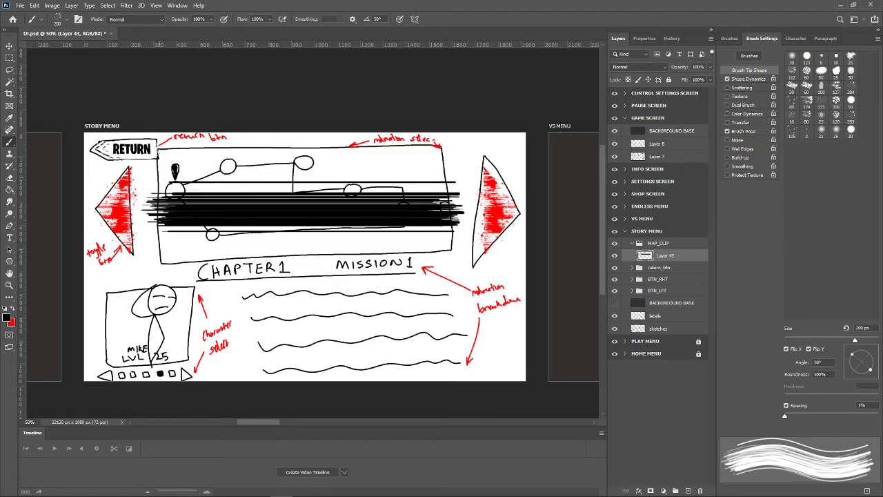
# Redo the undone black strokes across the map's upper and lower bands.
pyautogui.hotkey('ctrl', 'shift', 'z')
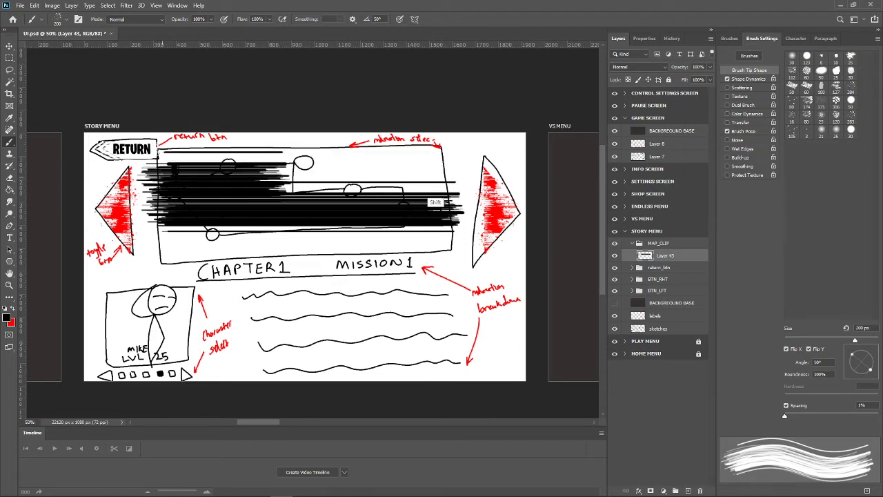
pyautogui.hotkey('ctrl', 'shift', 'z')
pyautogui.hotkey('ctrl', 'shift', 'z')
pyautogui.hotkey('ctrl', 'shift', 'z')
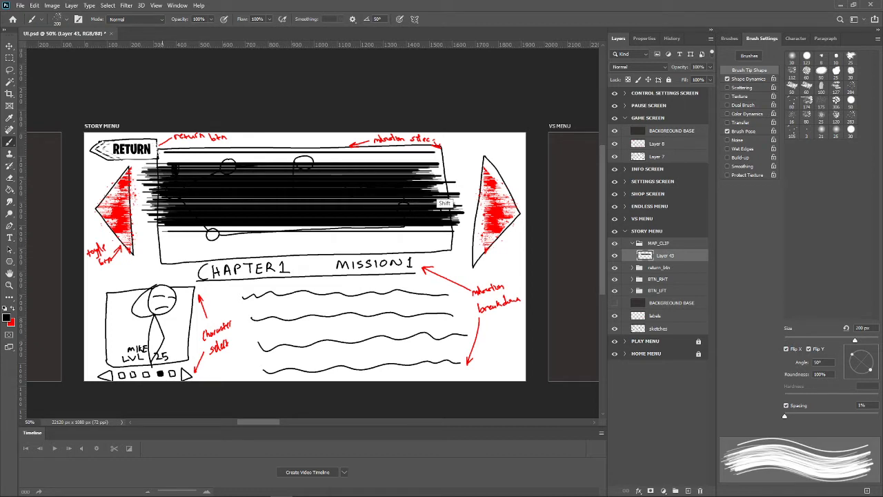
pyautogui.hotkey('ctrl', 'shift', 'z')
pyautogui.hotkey('ctrl', 'shift', 'z')
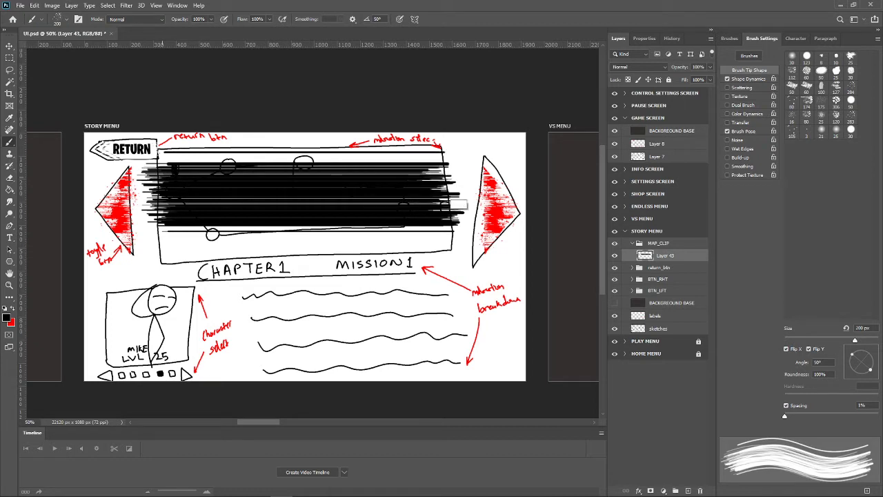
pyautogui.hotkey('ctrl', 'shift', 'z')
pyautogui.hotkey('ctrl', 'shift', 'z')
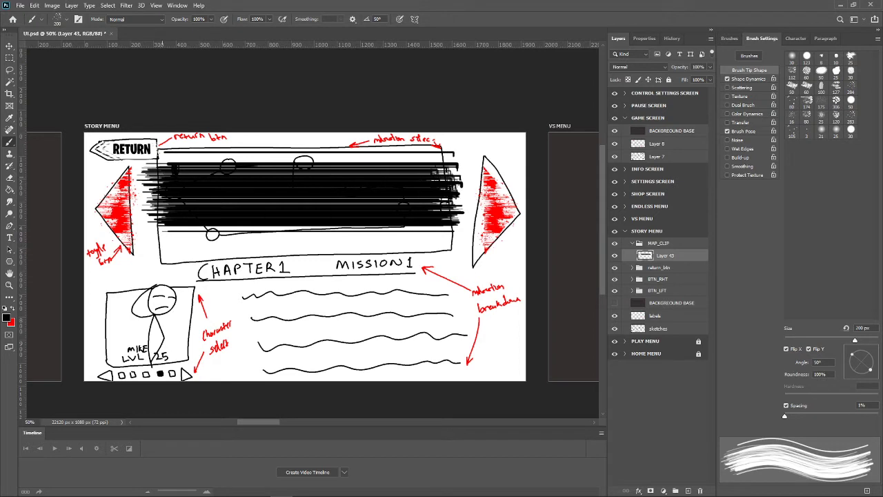
pyautogui.hotkey('ctrl', 'shift', 'z')
pyautogui.hotkey('ctrl', 'shift', 'z')
pyautogui.hotkey('ctrl', 'shift', 'z')
pyautogui.hotkey('ctrl', 'shift', 'z')
pyautogui.hotkey('ctrl', 'shift', 'z')
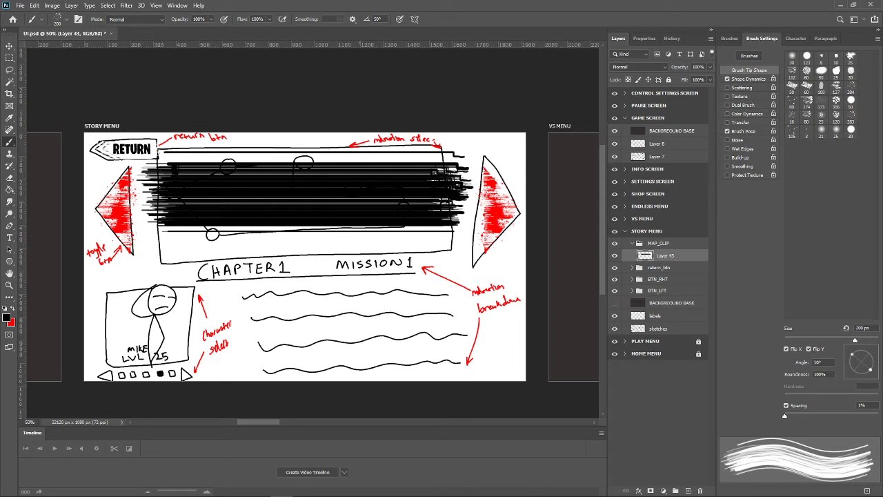
pyautogui.hotkey('ctrl', 'shift', 'z')
pyautogui.hotkey('ctrl', 'shift', 'z')
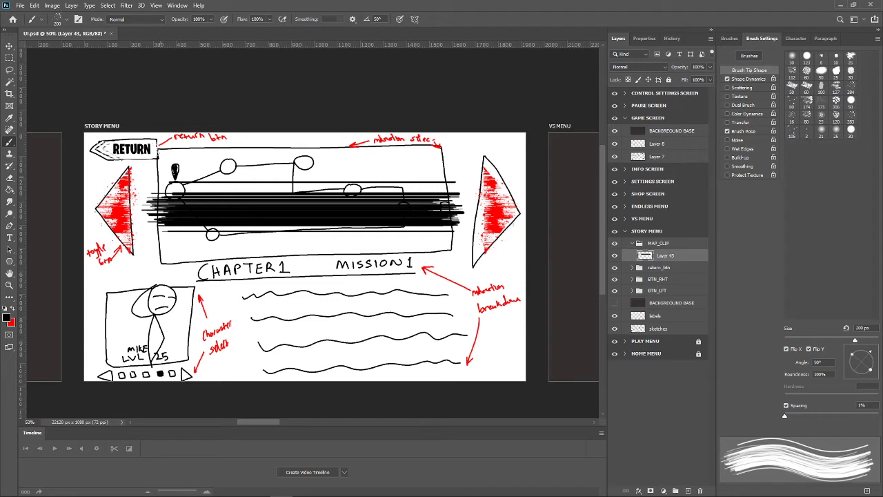
pyautogui.hotkey('ctrl', 'shift', 'z')
pyautogui.hotkey('ctrl', 'shift', 'z')
pyautogui.hotkey('ctrl', 'shift', 'z')
pyautogui.hotkey('ctrl', 'shift', 'z')
pyautogui.hotkey('ctrl', 'shift', 'z')
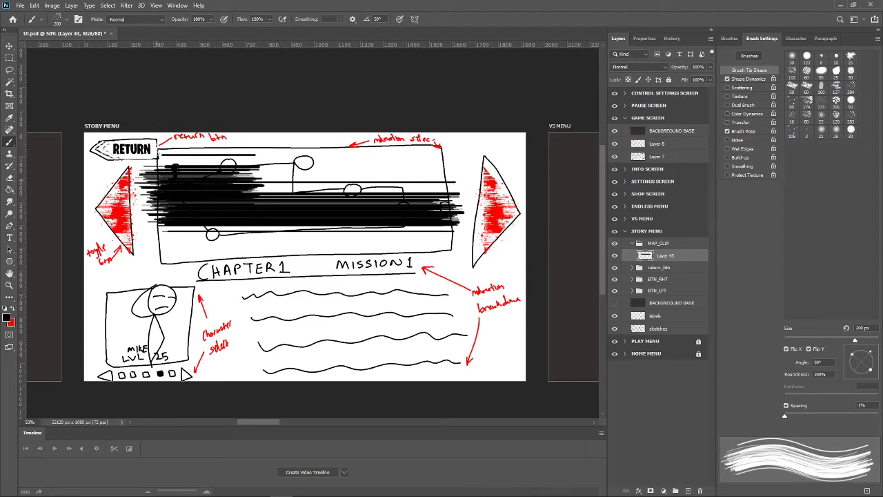
pyautogui.hotkey('ctrl', 'shift', 'z')
pyautogui.hotkey('ctrl', 'shift', 'z')
pyautogui.hotkey('ctrl', 'shift', 'z')
pyautogui.hotkey('ctrl', 'shift', 'z')
pyautogui.hotkey('ctrl', 'shift', 'z')
pyautogui.hotkey('ctrl', 'shift', 'z')
pyautogui.hotkey('ctrl', 'shift', 'z')
pyautogui.hotkey('ctrl', 'shift', 'z')
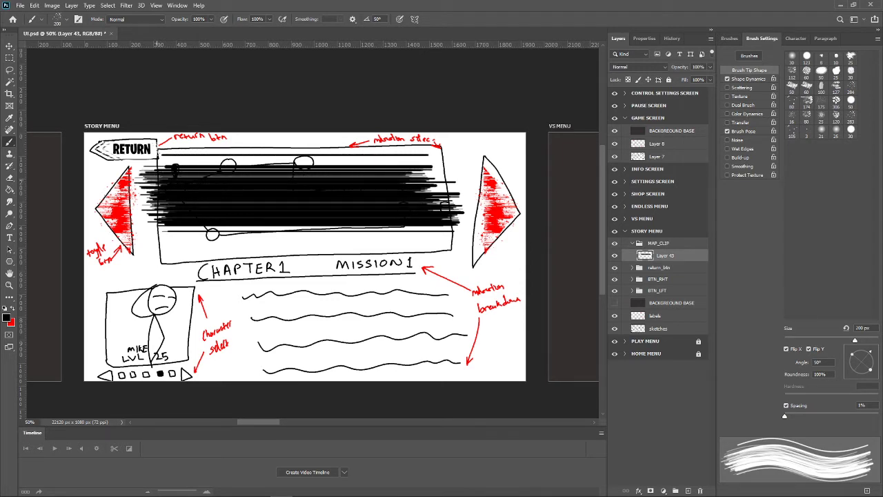
pyautogui.hotkey('ctrl', 'shift', 'z')
pyautogui.hotkey('ctrl', 'shift', 'z')
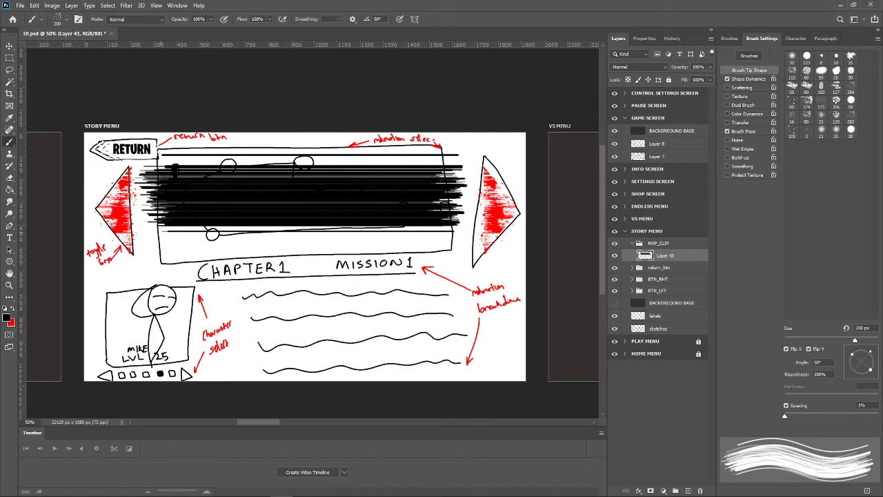
pyautogui.hotkey('ctrl', 'shift', 'z')
pyautogui.hotkey('ctrl', 'shift', 'z')
pyautogui.hotkey('ctrl', 'shift', 'z')
pyautogui.hotkey('ctrl', 'shift', 'z')
pyautogui.hotkey('ctrl', 'shift', 'z')
pyautogui.hotkey('ctrl', 'shift', 'z')
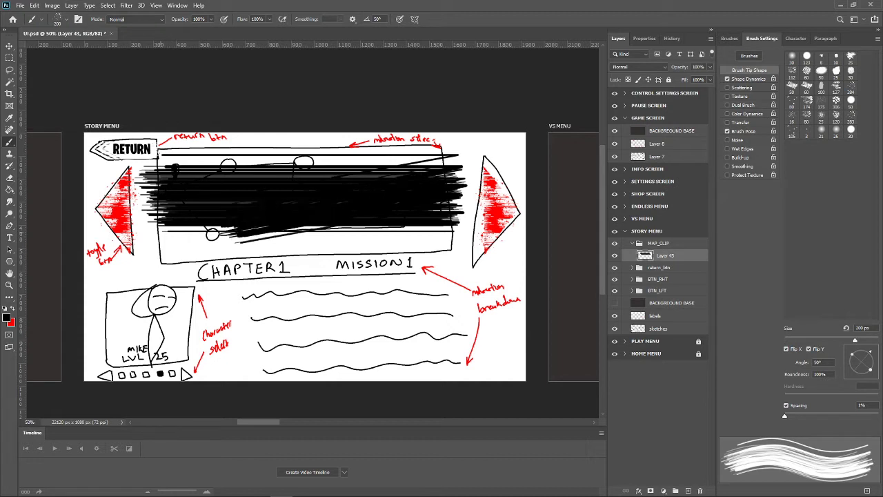
pyautogui.hotkey('ctrl', 'shift', 'z')
pyautogui.hotkey('ctrl', 'shift', 'z')
pyautogui.hotkey('ctrl', 'shift', 'z')
# Repaint a single black stroke across the map's lower band.
pyautogui.hotkey('ctrl', 'z')
pyautogui.hotkey('ctrl', 'z')
pyautogui.hotkey('ctrl', 'z')
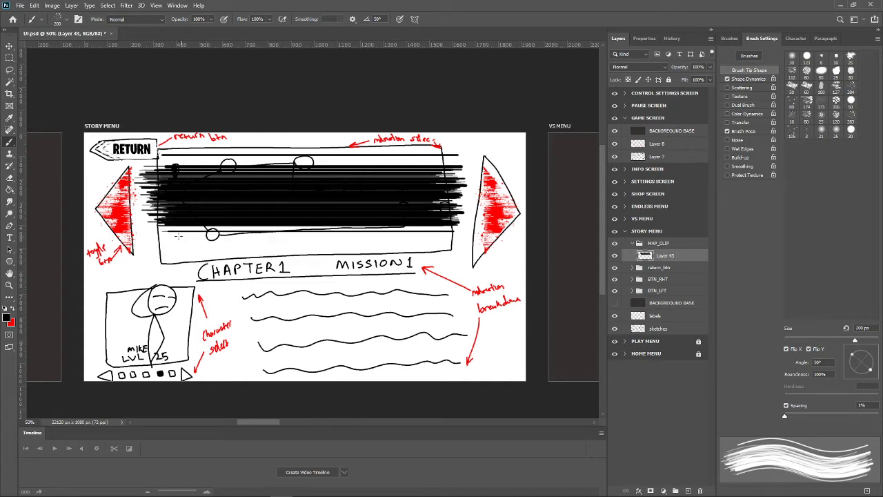
pyautogui.moveTo(166, 235); pyautogui.dragTo(352, 238)
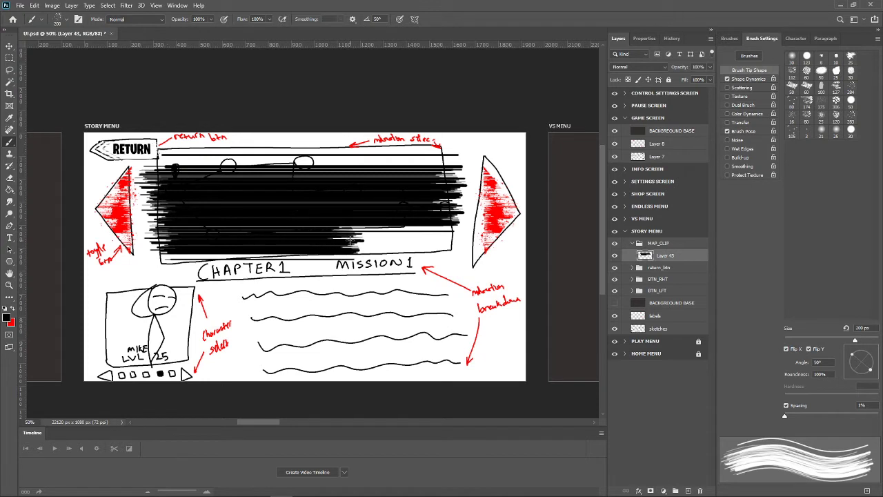
pyautogui.hotkey('ctrl', 'z')
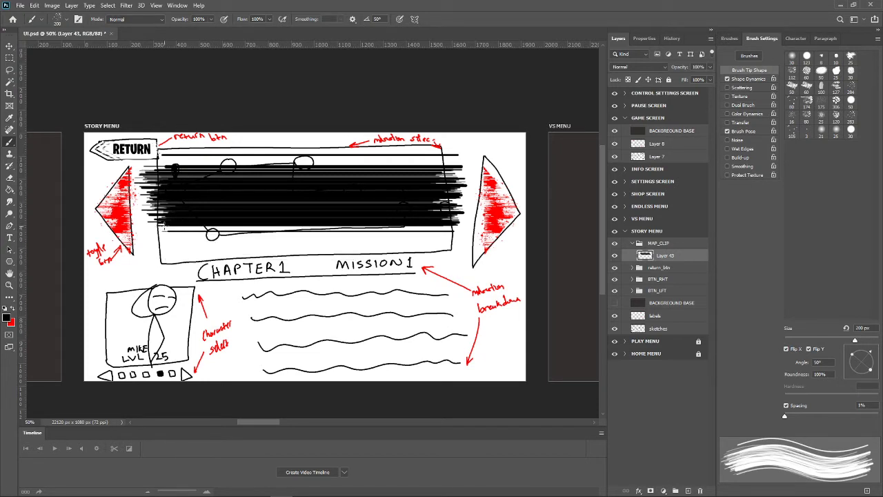
pyautogui.moveTo(163, 228); pyautogui.dragTo(447, 235)
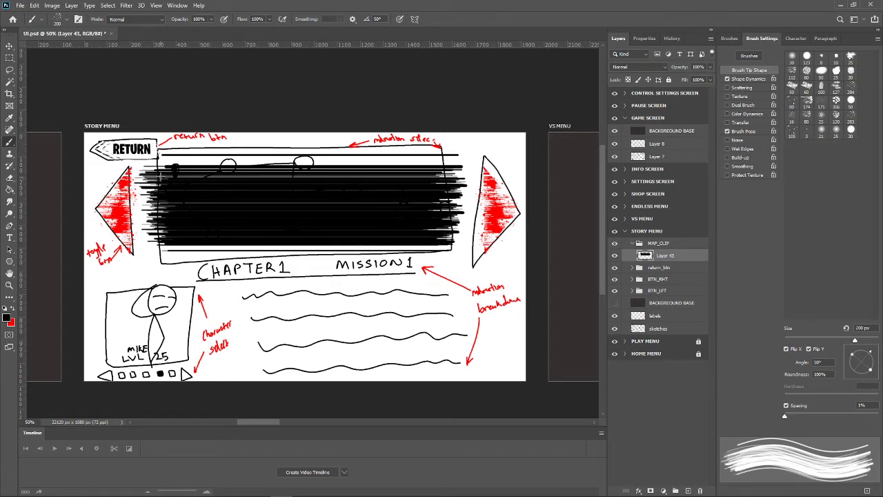
# Rotate the brush tip angle and paint a wide black stroke over the upper-left map.
pyautogui.moveTo(161, 176); pyautogui.dragTo(323, 176)
pyautogui.hotkey('ctrl', 'z')
pyautogui.moveTo(872, 352); pyautogui.dragTo(877, 374)
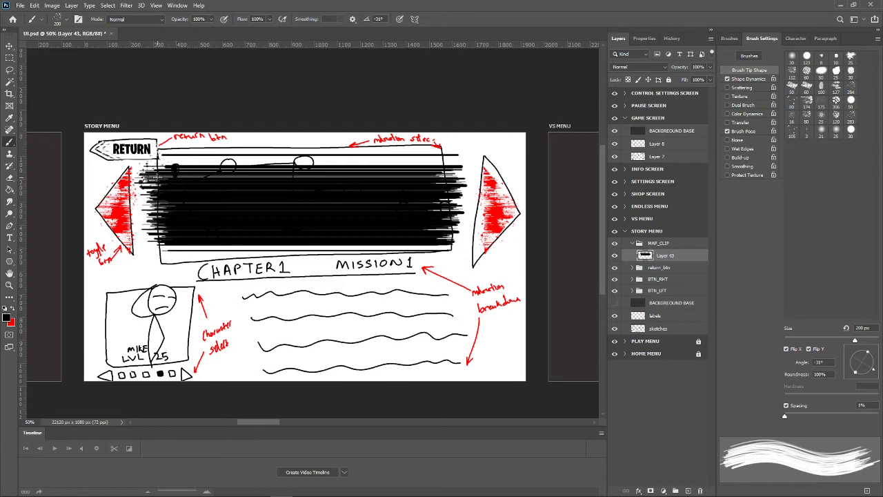
pyautogui.moveTo(141, 180); pyautogui.dragTo(256, 181)
pyautogui.hotkey('ctrl', 'z')
# Extend black horizontal strokes across the upper map panel at a steeper tip angle.
pyautogui.moveTo(152, 172); pyautogui.dragTo(241, 172)
pyautogui.moveTo(329, 188)
pyautogui.mouseDown()
pyautogui.moveTo(440, 182)
pyautogui.moveTo(394, 203)
pyautogui.moveTo(174, 207)
pyautogui.mouseUp()
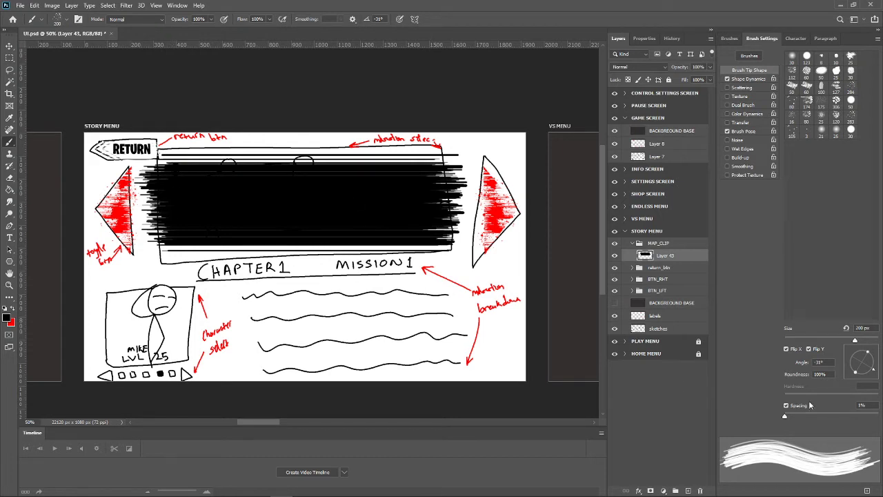
pyautogui.moveTo(874, 370); pyautogui.dragTo(868, 378)
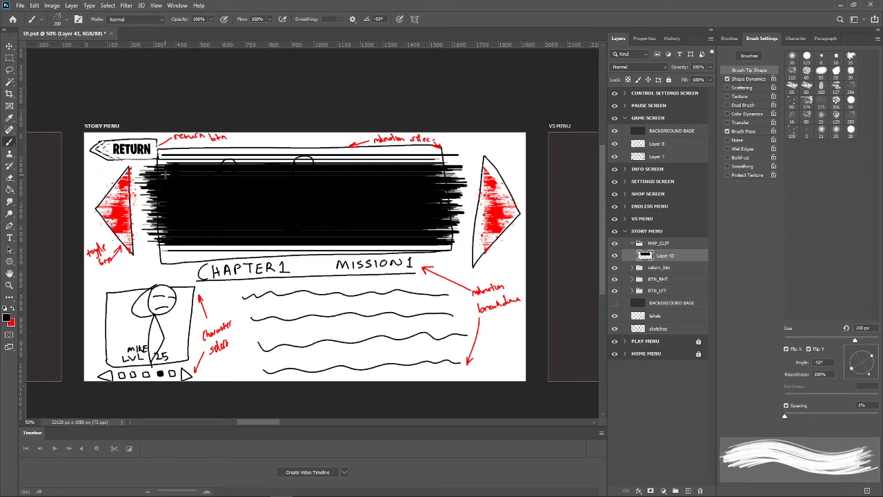
pyautogui.moveTo(166, 174); pyautogui.dragTo(447, 192)
pyautogui.hotkey('ctrl', 'z')
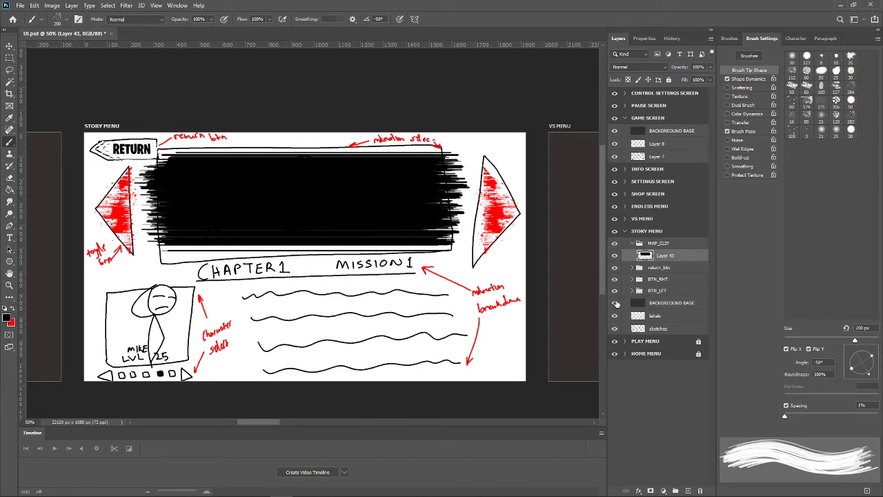
# Hide BACKGROUND BASE and nudge Layer 43's black map panel slightly down.
pyautogui.click(615, 303)
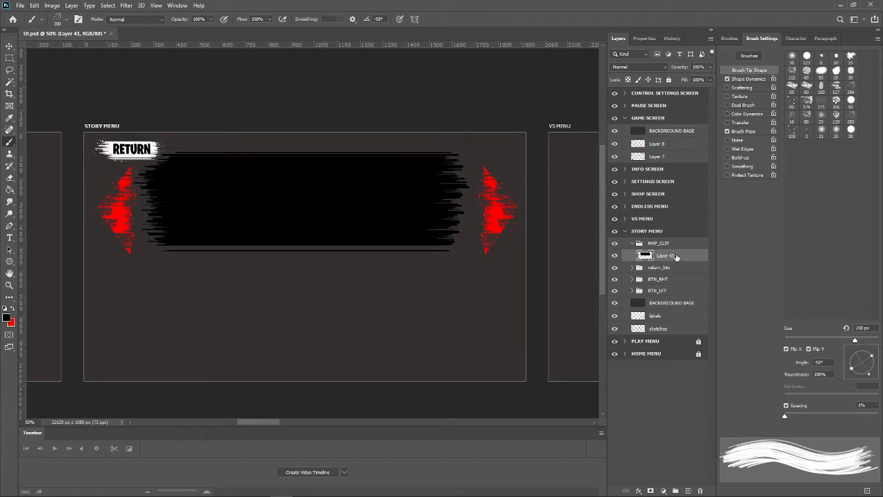
pyautogui.click(10, 45)
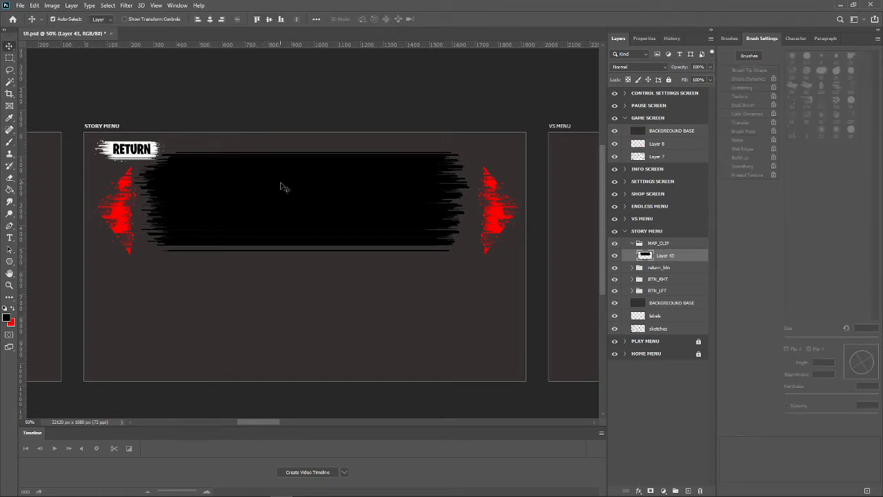
pyautogui.moveTo(282, 187); pyautogui.dragTo(281, 193)
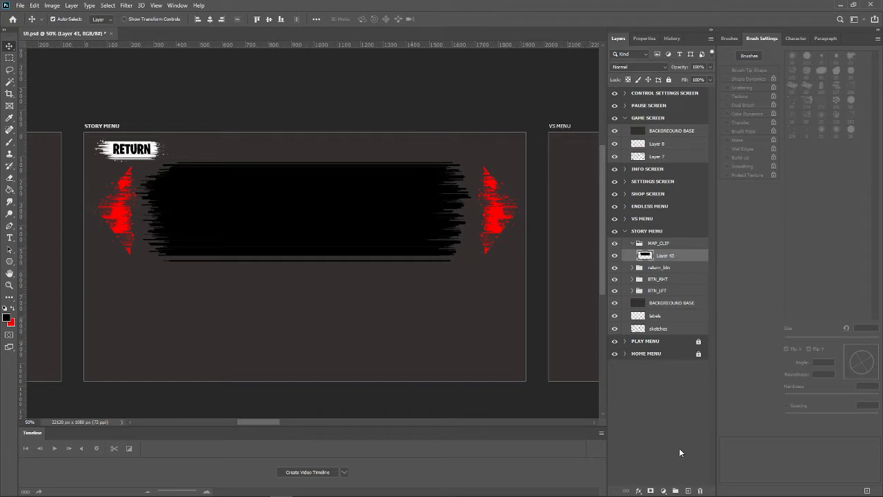
# Add a new layer named WAYPOINT in MAP_CLIP and make red the foreground colour.
pyautogui.click(688, 489)
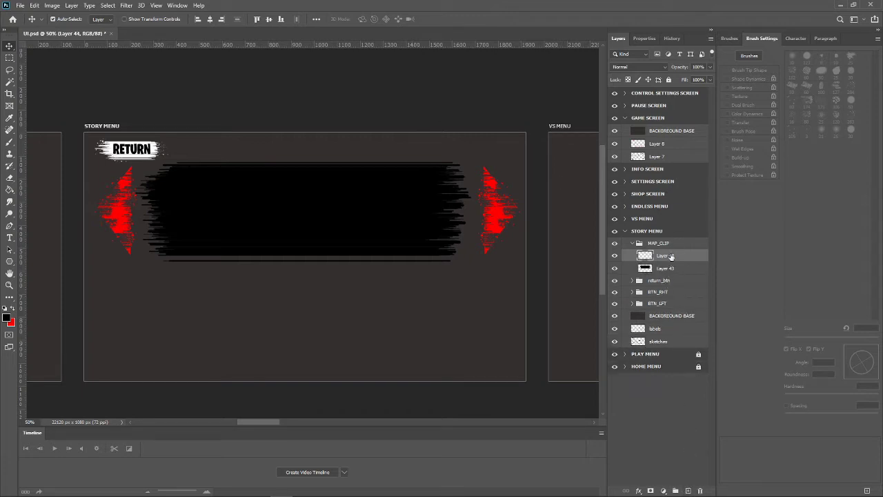
pyautogui.doubleClick(669, 255)
pyautogui.write('cl')
pyautogui.doubleClick(680, 254)
pyautogui.write('WAYP')
pyautogui.write('OINT')
pyautogui.press('Return')
pyautogui.click(12, 309)
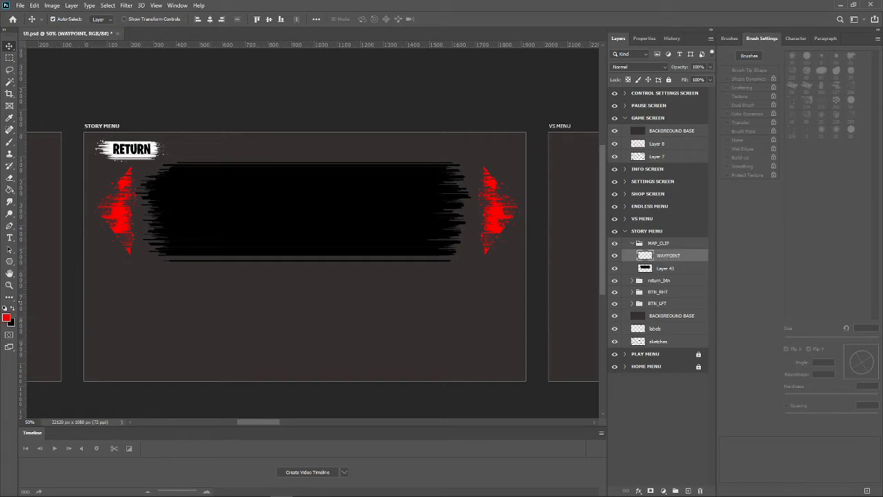
# Add a MARKER layer above WAYPOINT, then return to the WAYPOINT layer.
pyautogui.click(688, 490)
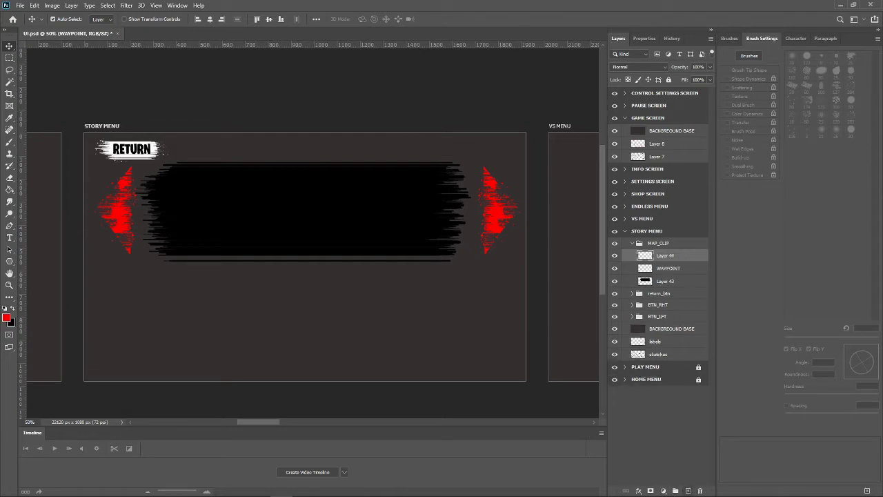
pyautogui.doubleClick(666, 256)
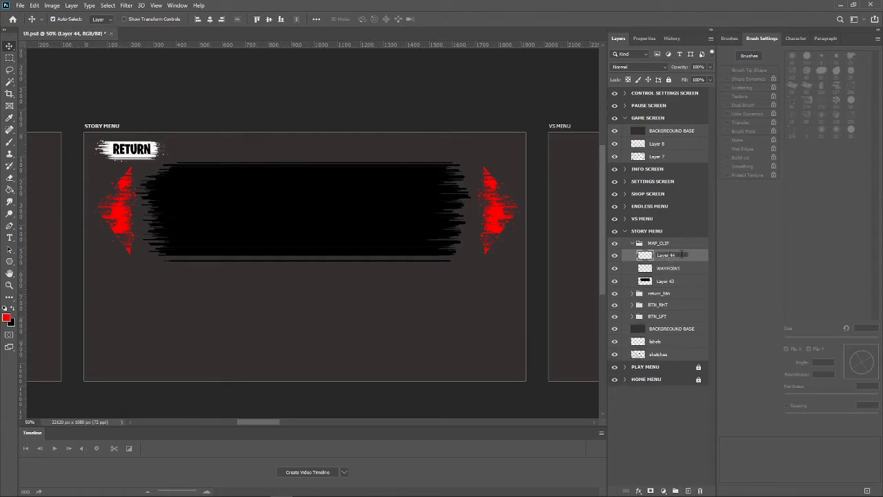
pyautogui.write('MARKER')
pyautogui.press('Return')
pyautogui.hotkey('alt', '[')
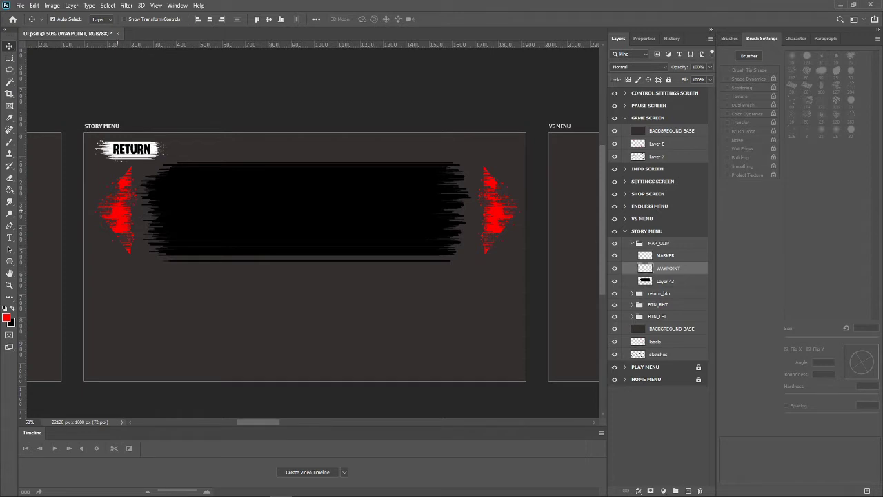
pyautogui.click(9, 141)
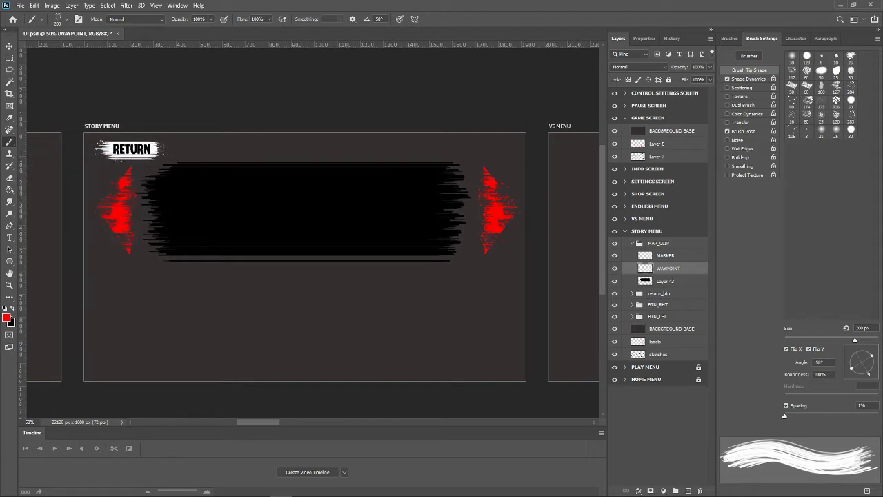
# Set the foreground colour to white.
pyautogui.click(6, 318)
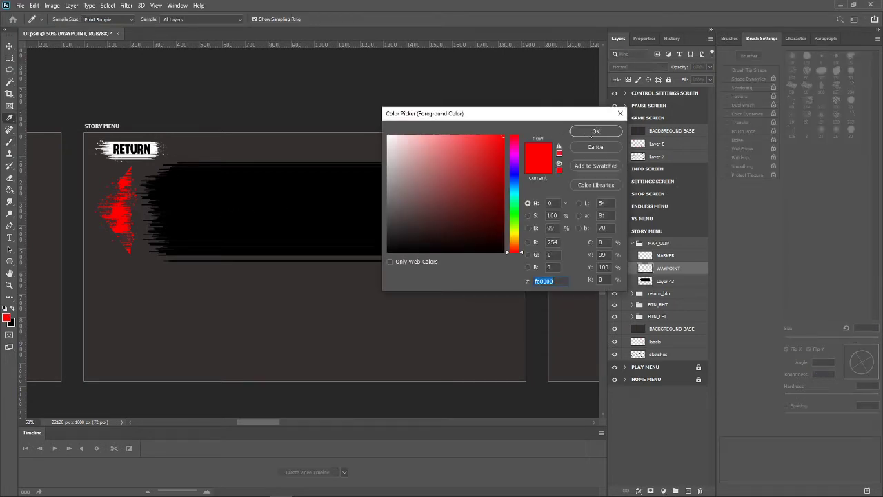
pyautogui.click(594, 132)
pyautogui.click(495, 207)
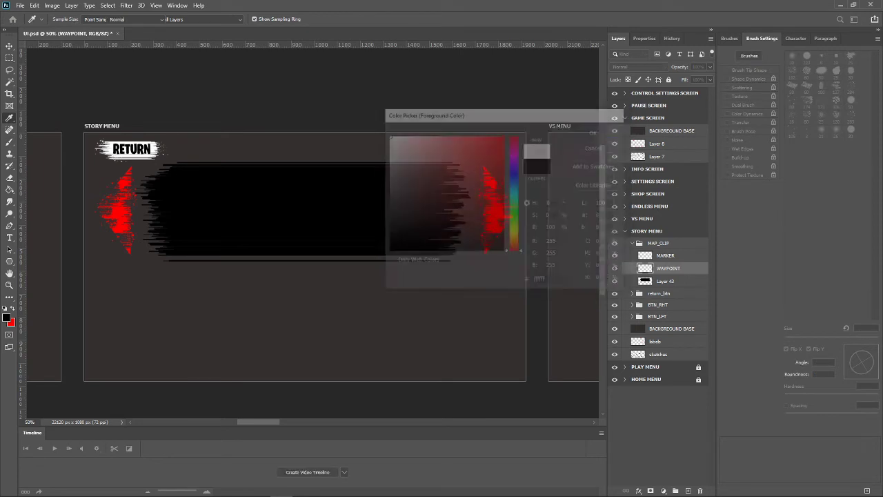
# Set the brush size to 15 px and paint a small ring near the panel's upper-left.
pyautogui.click(33, 19)
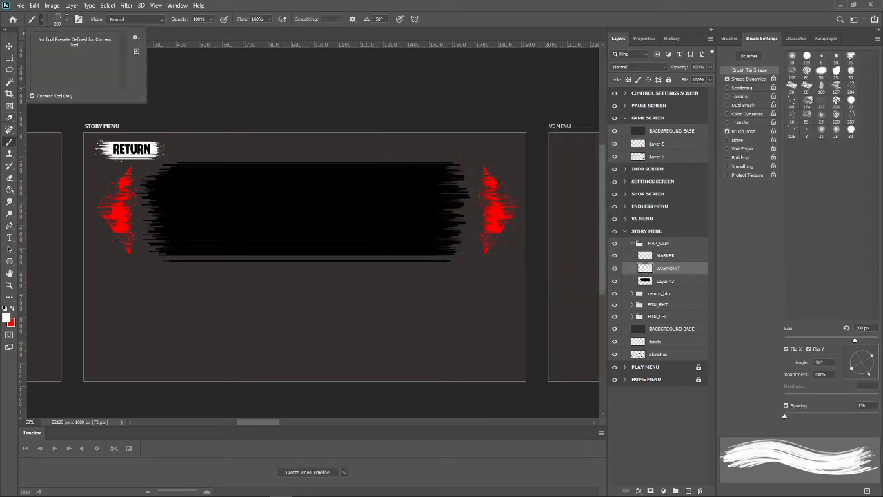
pyautogui.click(67, 19)
pyautogui.doubleClick(95, 36)
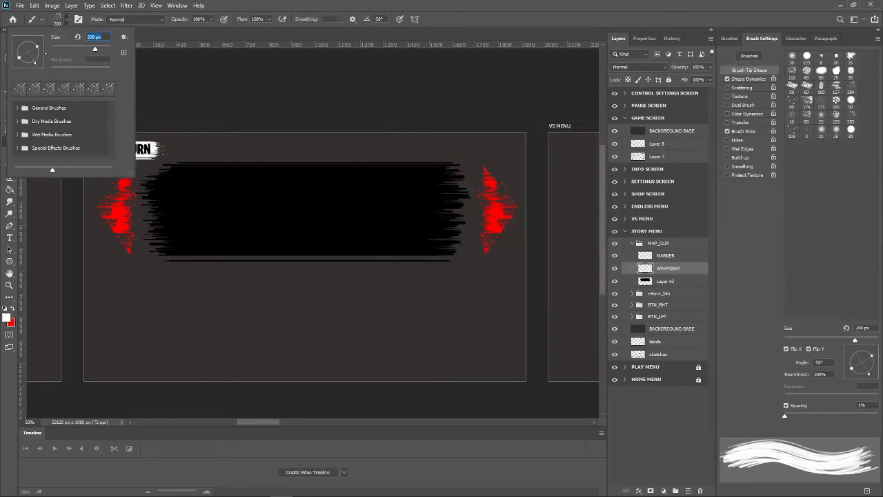
pyautogui.write('10')
pyautogui.press('Return')
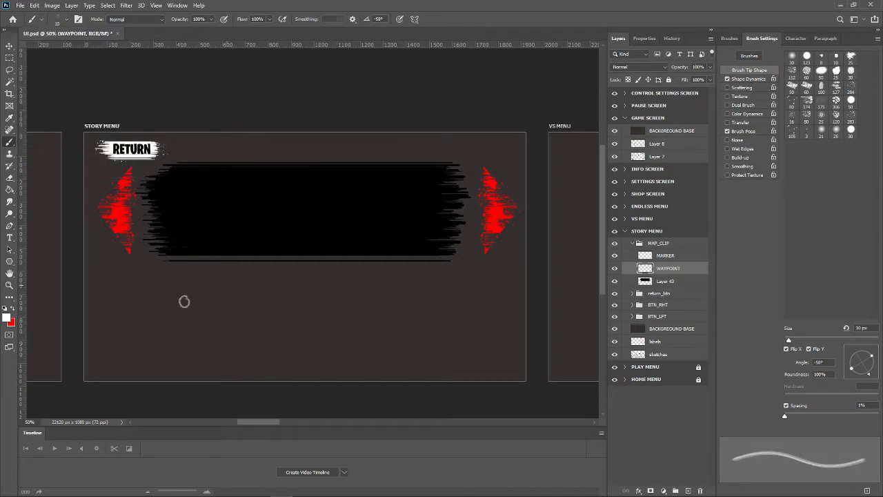
pyautogui.click(41, 19)
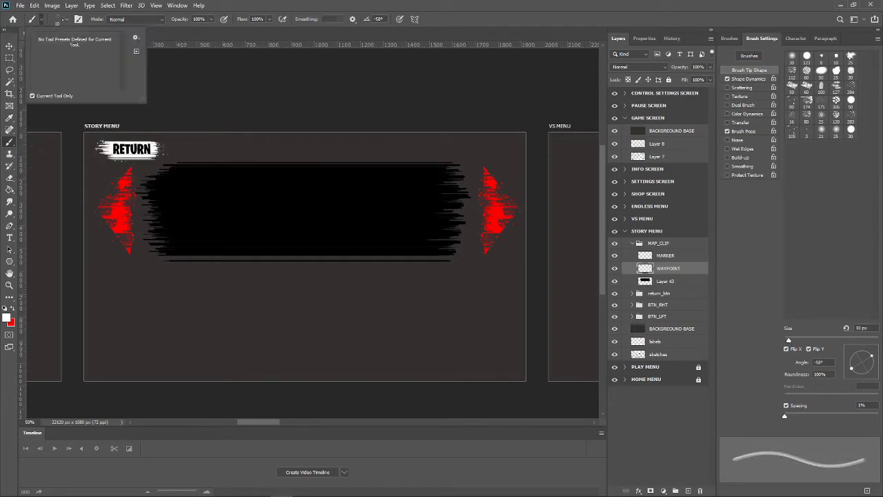
pyautogui.click(67, 19)
pyautogui.click(89, 36)
pyautogui.write('15')
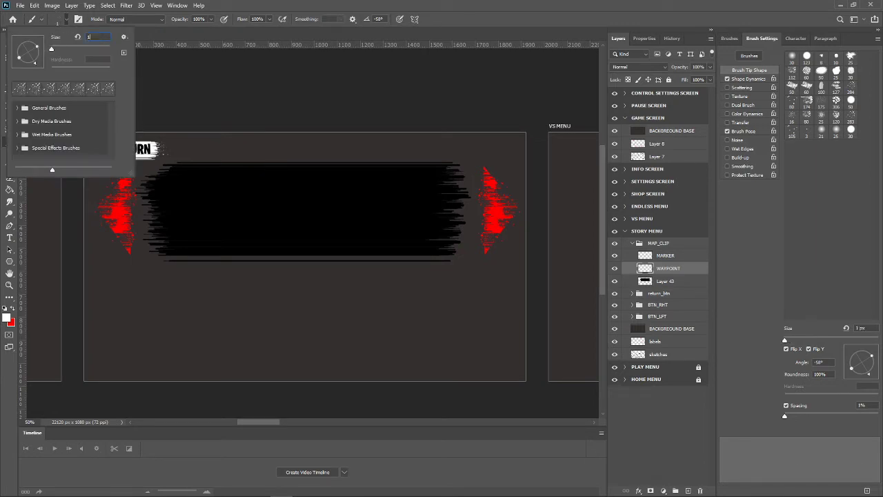
pyautogui.press('Return')
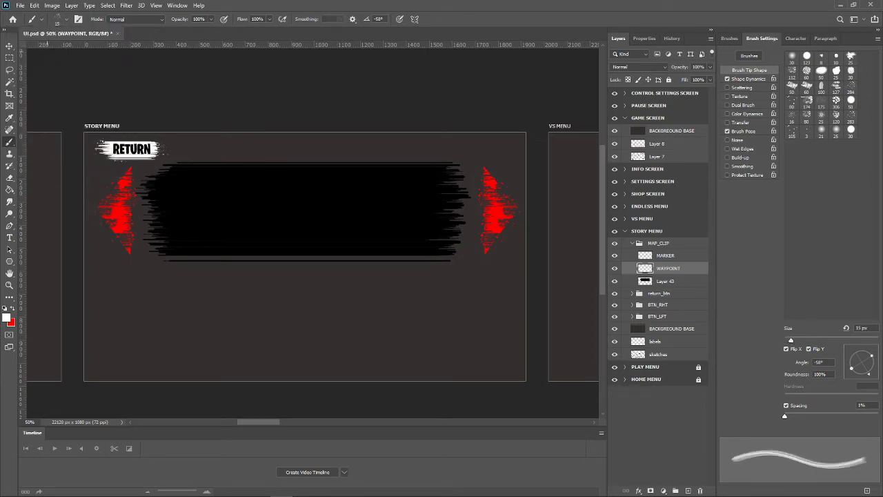
pyautogui.hotkey('ctrl', '+')
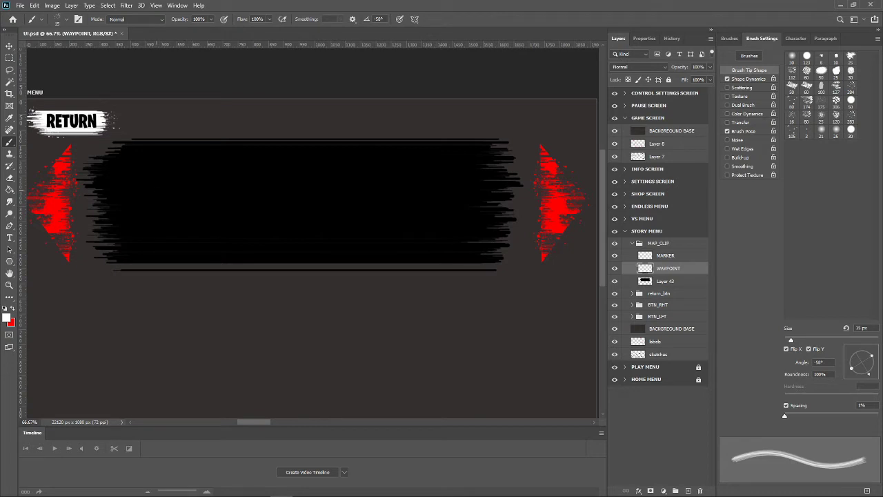
pyautogui.moveTo(156, 190); pyautogui.dragTo(147, 192)
# Create a WAYPOINTS group and move the WAYPOINT ring layer into it.
pyautogui.press('v')
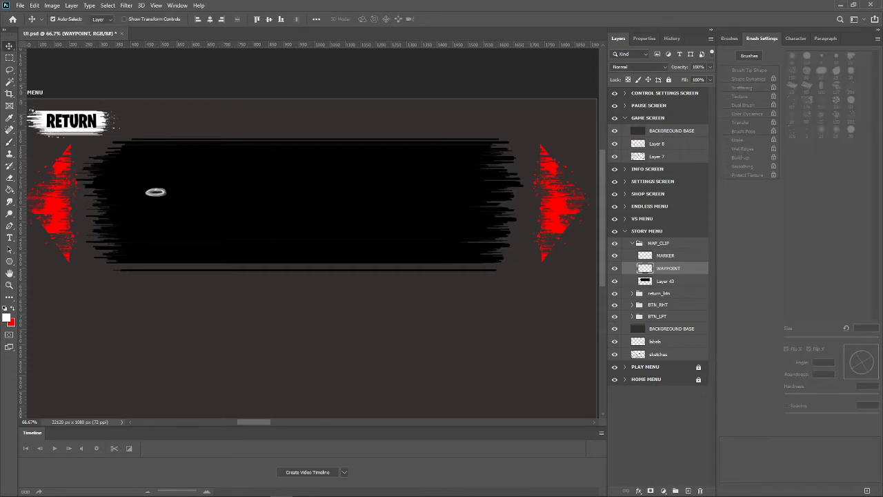
pyautogui.click(675, 490)
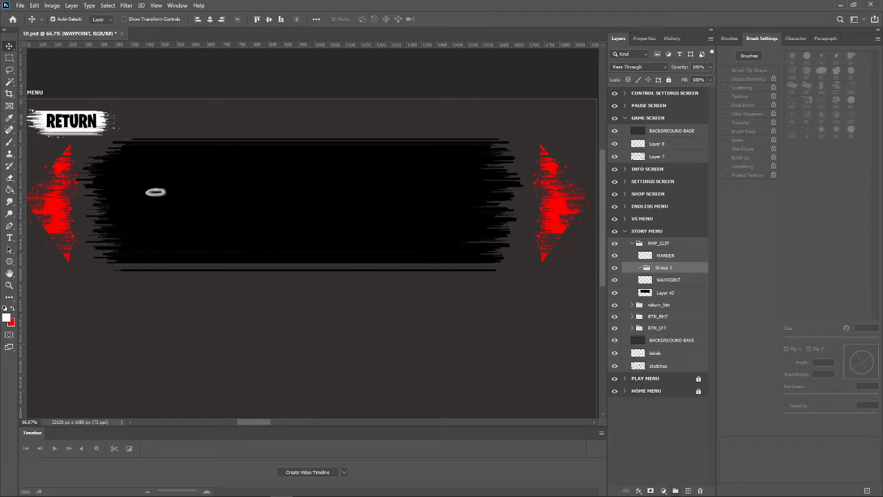
pyautogui.doubleClick(665, 267)
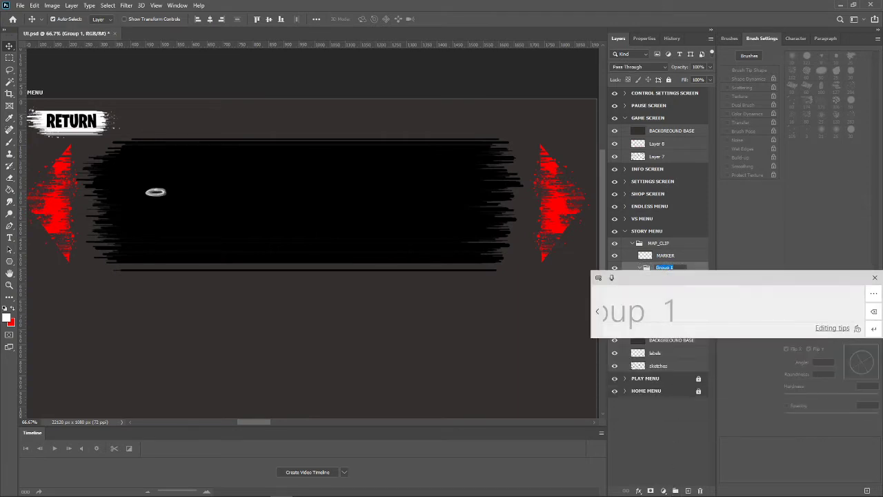
pyautogui.write('WAYPOINTS')
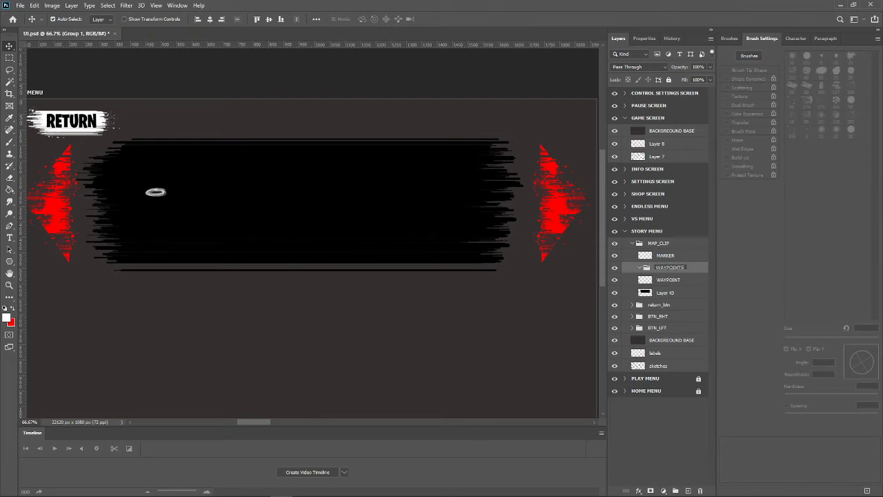
pyautogui.press('Return')
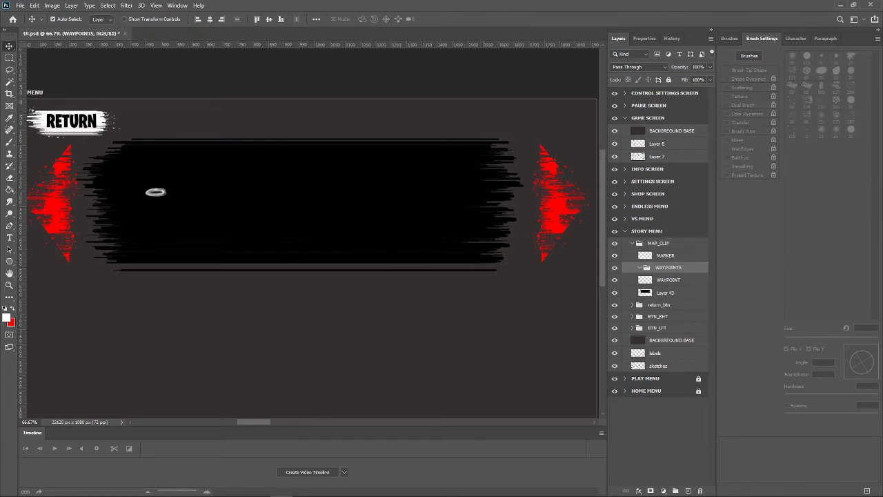
pyautogui.moveTo(667, 279); pyautogui.dragTo(672, 268)
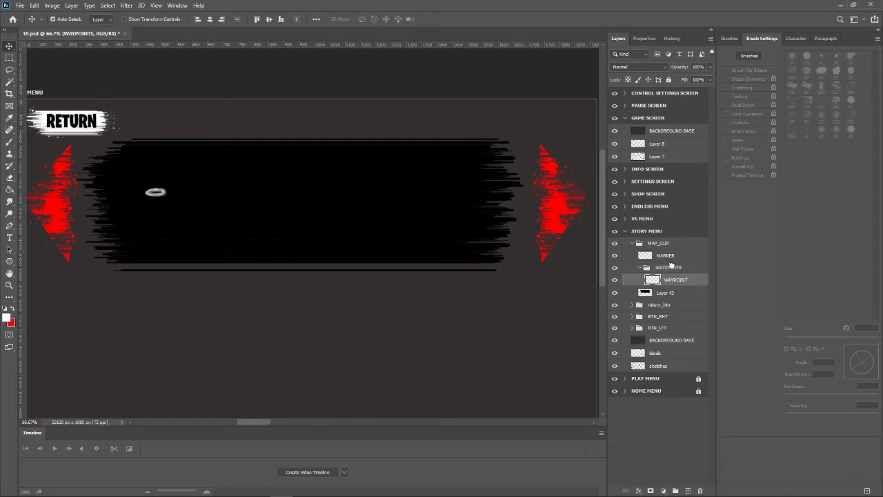
# Rename the ring layer WAYPOINT_1 and duplicate it.
pyautogui.doubleClick(686, 280)
pyautogui.press('Return')
pyautogui.hotkey('ctrl', 'j')
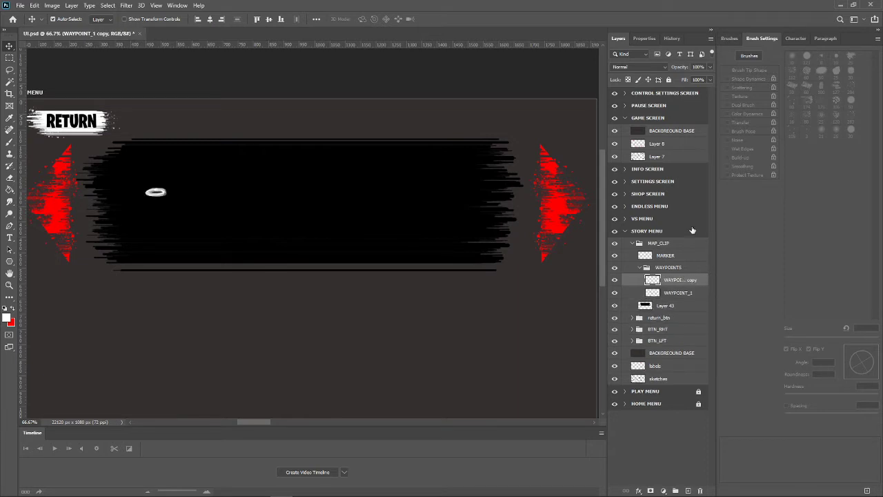
# Duplicate the ring repeatedly, placing copies right, above, below and lower-right of the first.
pyautogui.moveTo(163, 197); pyautogui.dragTo(204, 198)
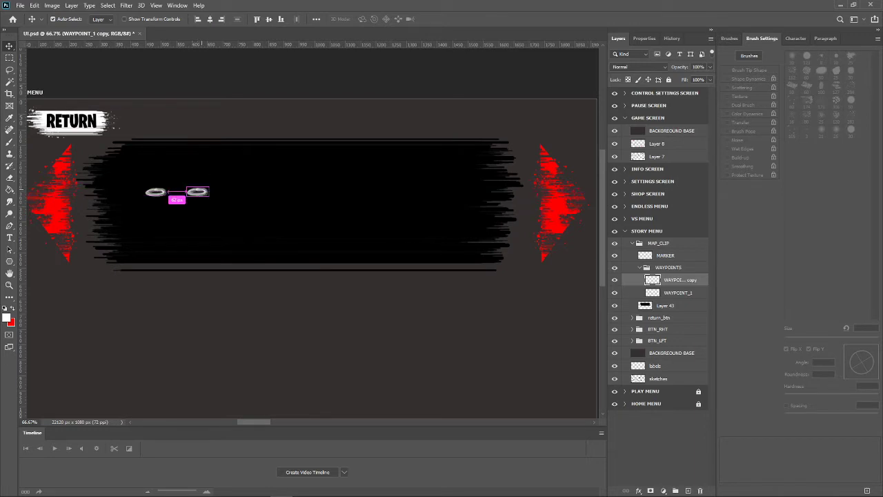
pyautogui.hotkey('ctrl', 'j')
pyautogui.moveTo(198, 192); pyautogui.dragTo(244, 174)
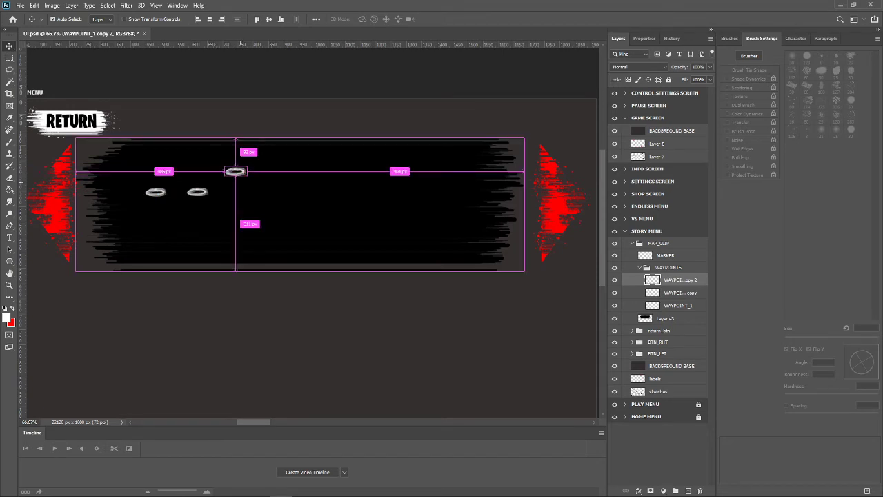
pyautogui.hotkey('ctrl', 'j')
pyautogui.moveTo(244, 174); pyautogui.dragTo(243, 222)
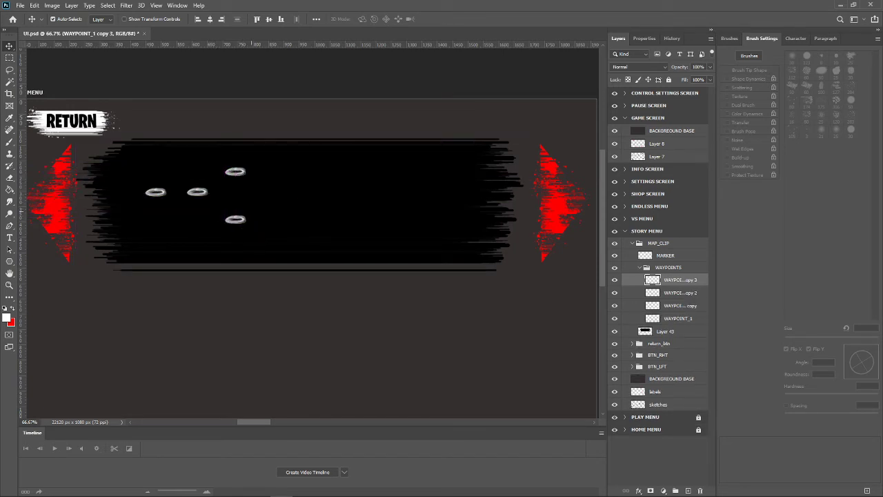
pyautogui.press('ctrl')
pyautogui.hotkey('ctrl', 'j')
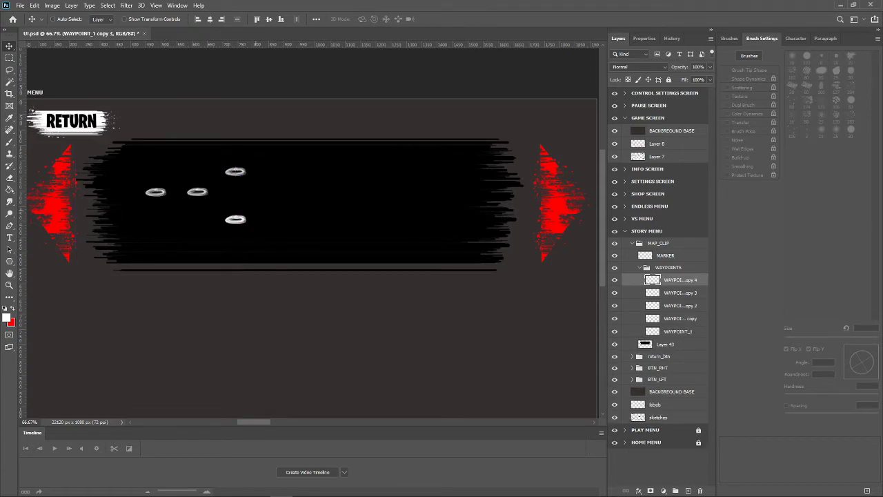
pyautogui.moveTo(243, 222); pyautogui.dragTo(298, 198)
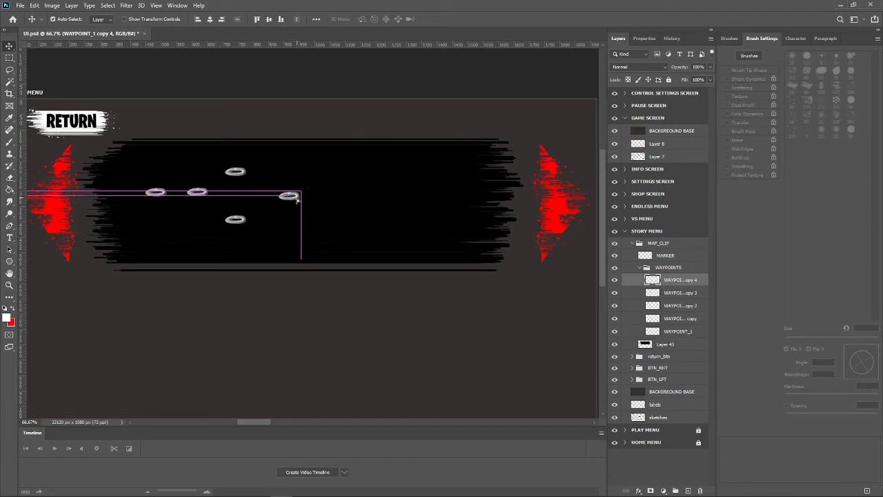
pyautogui.moveTo(298, 198); pyautogui.dragTo(298, 199)
pyautogui.hotkey('ctrl', 'j')
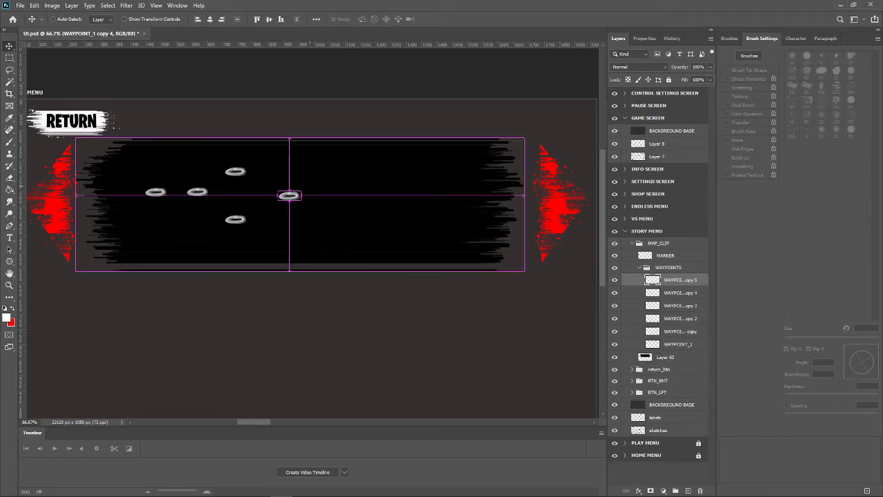
pyautogui.moveTo(298, 201); pyautogui.dragTo(320, 239)
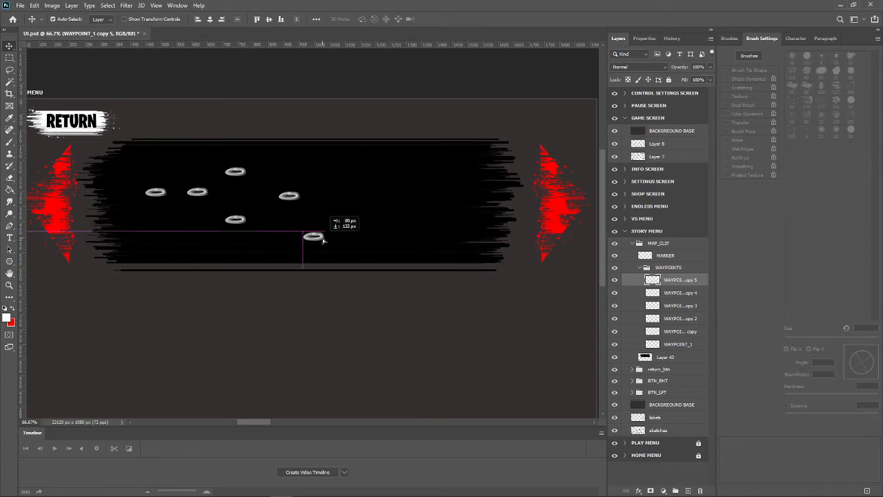
pyautogui.moveTo(321, 238); pyautogui.dragTo(323, 241)
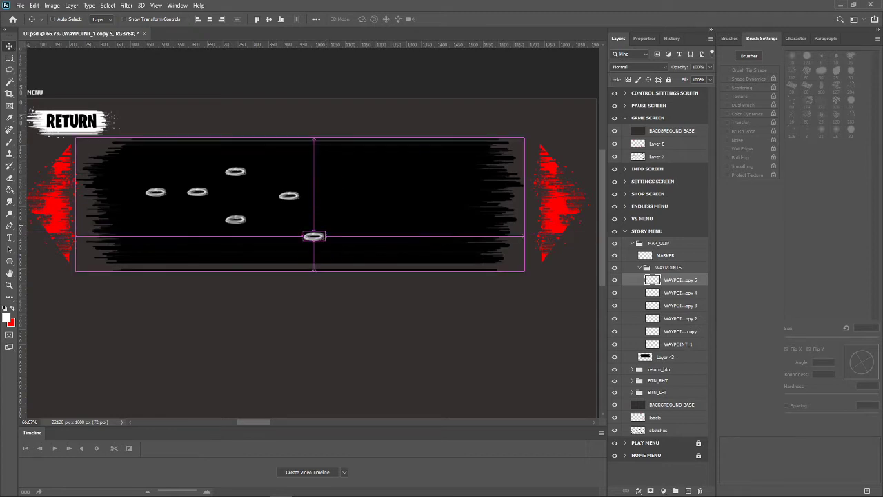
# Add more aligned ring copies further right and below, completing eleven waypoints.
pyautogui.hotkey('ctrl', 'j')
pyautogui.moveTo(321, 241); pyautogui.dragTo(365, 228)
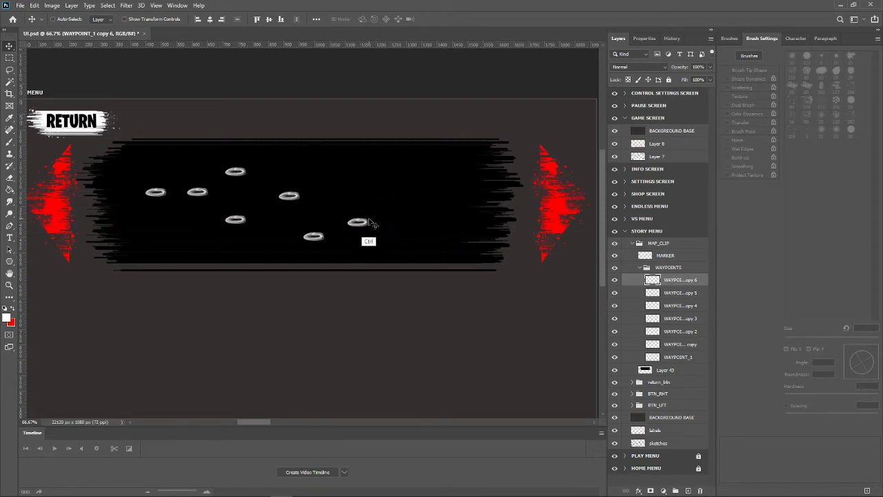
pyautogui.hotkey('ctrl', 'j')
pyautogui.moveTo(367, 229)
pyautogui.mouseDown()
pyautogui.moveTo(368, 252)
pyautogui.moveTo(369, 243)
pyautogui.mouseUp()
pyautogui.hotkey('ctrl', 'j')
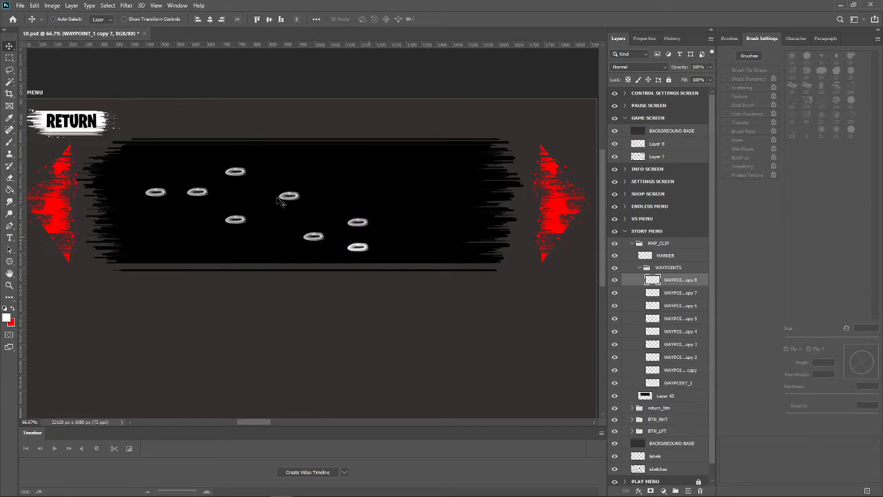
pyautogui.moveTo(365, 247); pyautogui.dragTo(364, 199)
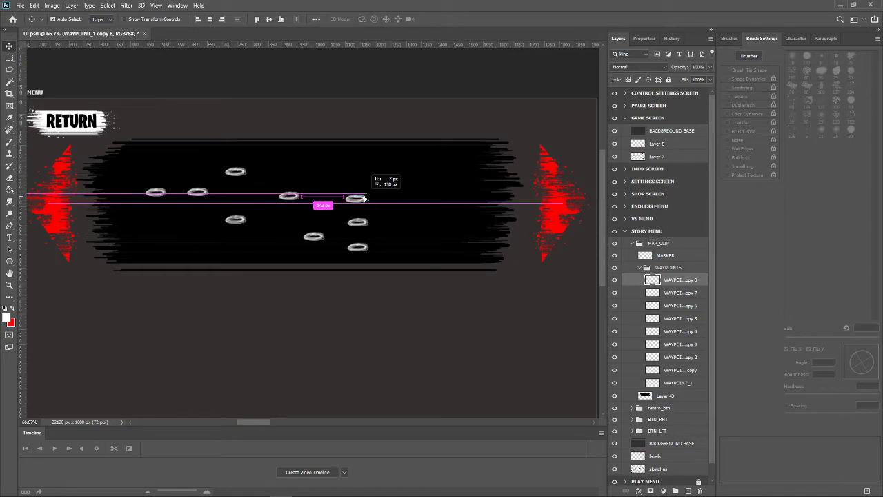
pyautogui.moveTo(365, 199); pyautogui.dragTo(364, 198)
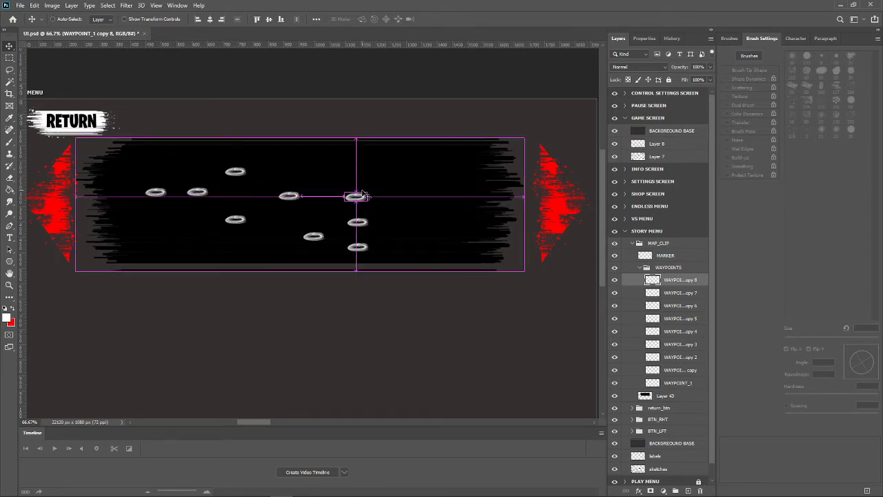
pyautogui.hotkey('ctrl', 'j')
pyautogui.moveTo(365, 200)
pyautogui.mouseDown()
pyautogui.moveTo(440, 199)
pyautogui.moveTo(442, 175)
pyautogui.mouseUp()
pyautogui.press('ctrl')
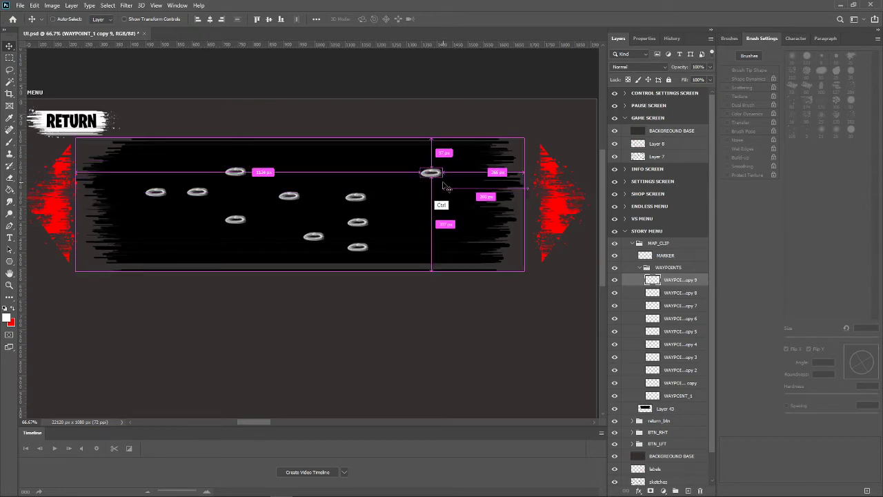
pyautogui.moveTo(435, 173); pyautogui.dragTo(438, 200)
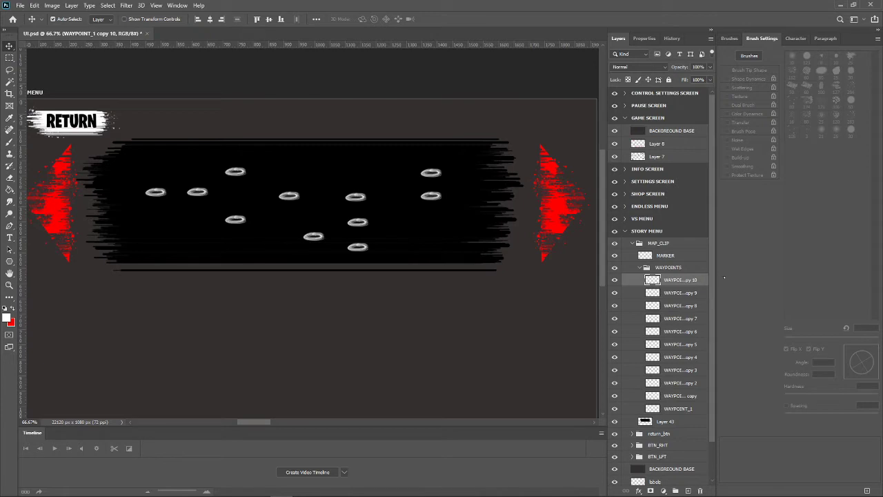
# Add a new layer named LINES and set up a red brush.
pyautogui.click(688, 491)
pyautogui.doubleClick(672, 280)
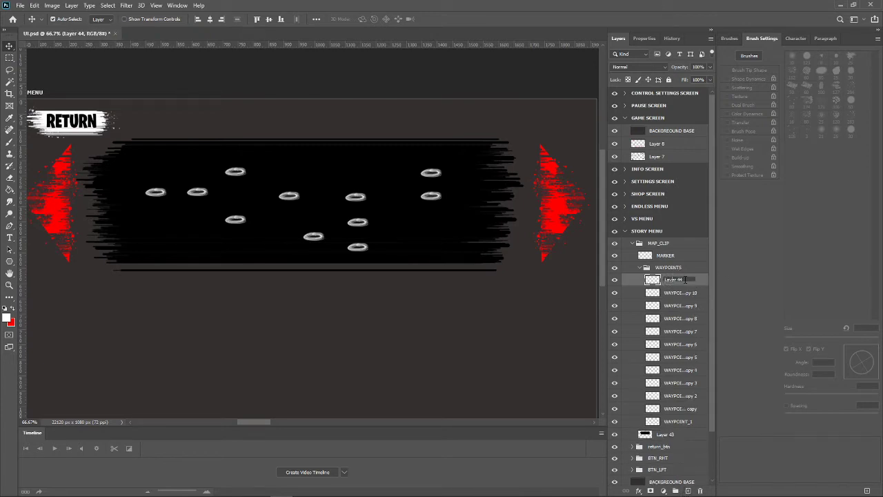
pyautogui.write('U')
pyautogui.press('Return')
pyautogui.press('b')
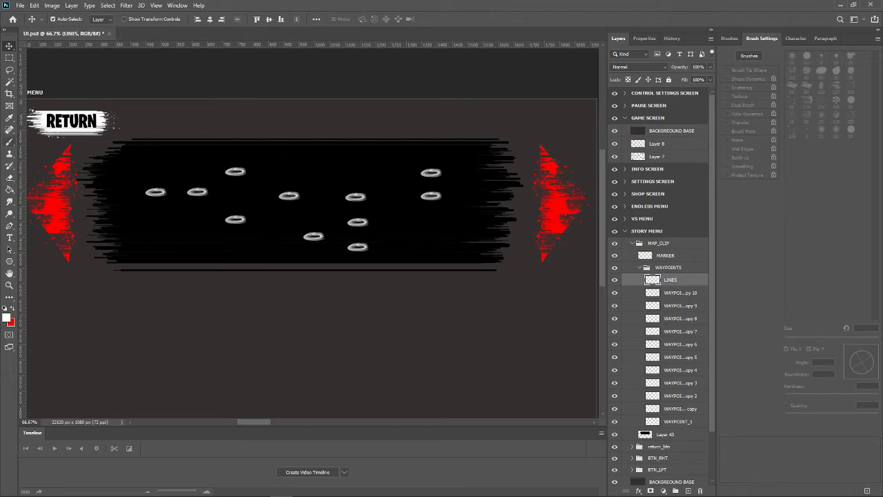
pyautogui.press('x')
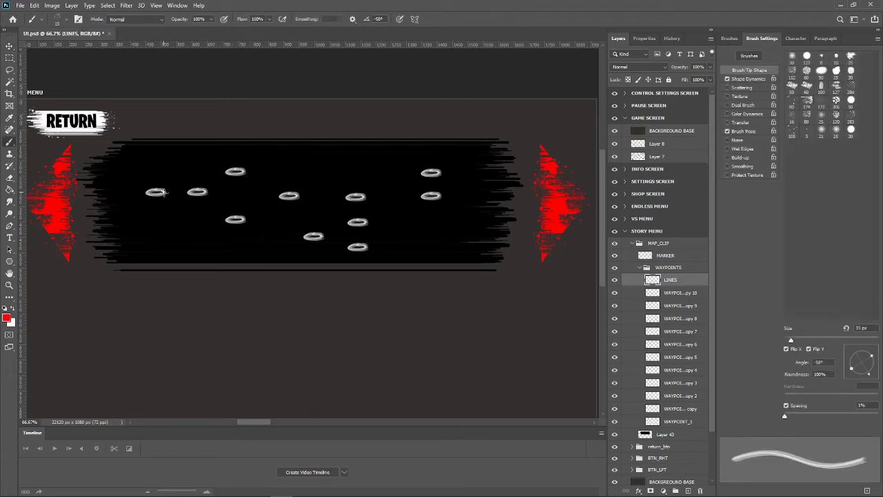
# Paint a red line between the first two waypoints, undoing the bent attempts.
pyautogui.moveTo(167, 192); pyautogui.dragTo(183, 192)
pyautogui.moveTo(210, 190); pyautogui.dragTo(228, 179)
pyautogui.hotkey('ctrl', 'z')
pyautogui.moveTo(209, 191); pyautogui.dragTo(230, 178)
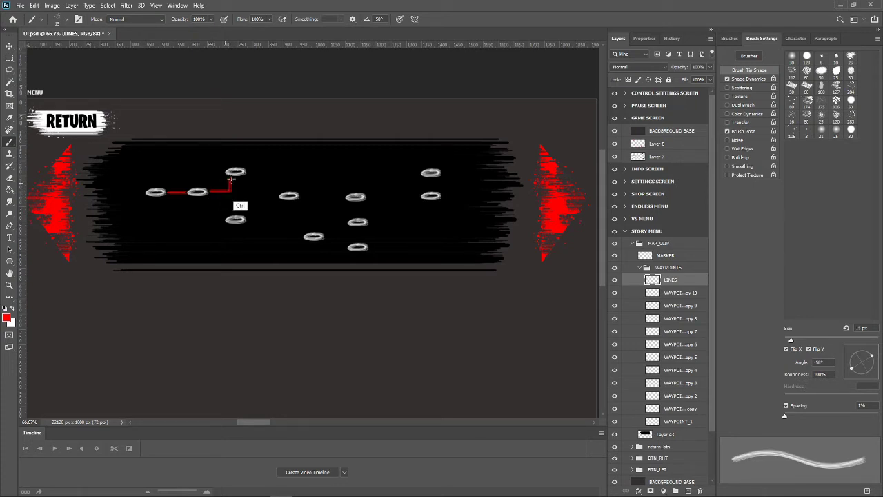
pyautogui.hotkey('ctrl', 'z')
pyautogui.moveTo(212, 192); pyautogui.dragTo(233, 192)
pyautogui.keyDown('shift'); pyautogui.click(233, 179); pyautogui.keyUp('shift')
pyautogui.hotkey('ctrl', 'z')
pyautogui.hotkey('ctrl', 'z')
# Draw a straight red line from the second waypoint across to the right-hand waypoint.
pyautogui.keyDown('shift'); pyautogui.click(247, 193); pyautogui.keyUp('shift')
pyautogui.moveTo(256, 193); pyautogui.dragTo(279, 192)
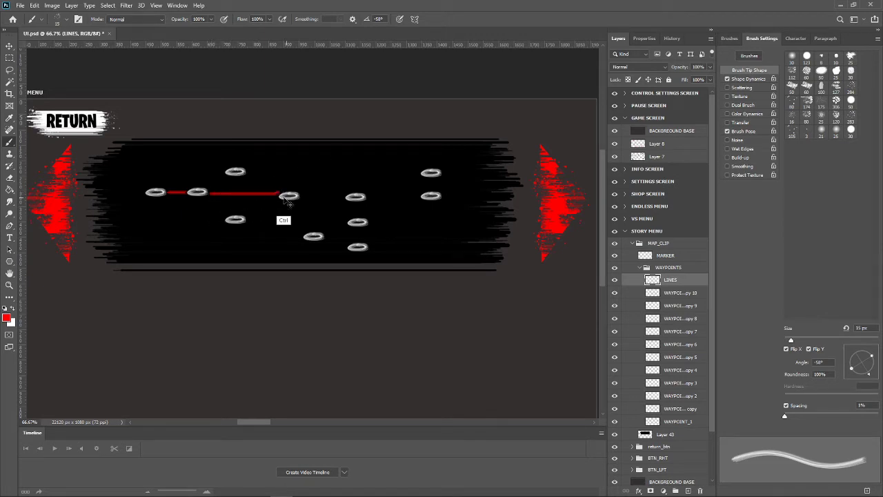
pyautogui.hotkey('ctrl', 'z')
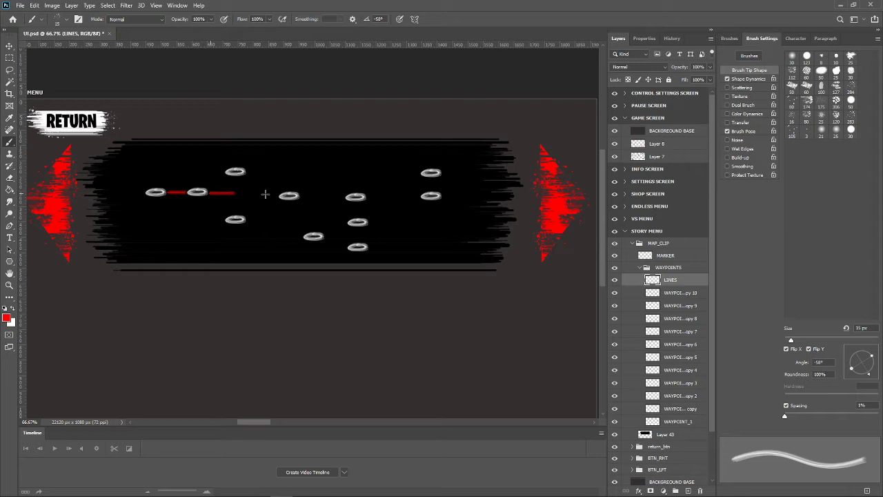
pyautogui.moveTo(210, 192); pyautogui.dragTo(277, 195)
pyautogui.keyDown('shift'); pyautogui.click(316, 193); pyautogui.keyUp('shift')
pyautogui.keyDown('shift'); pyautogui.click(344, 197); pyautogui.keyUp('shift')
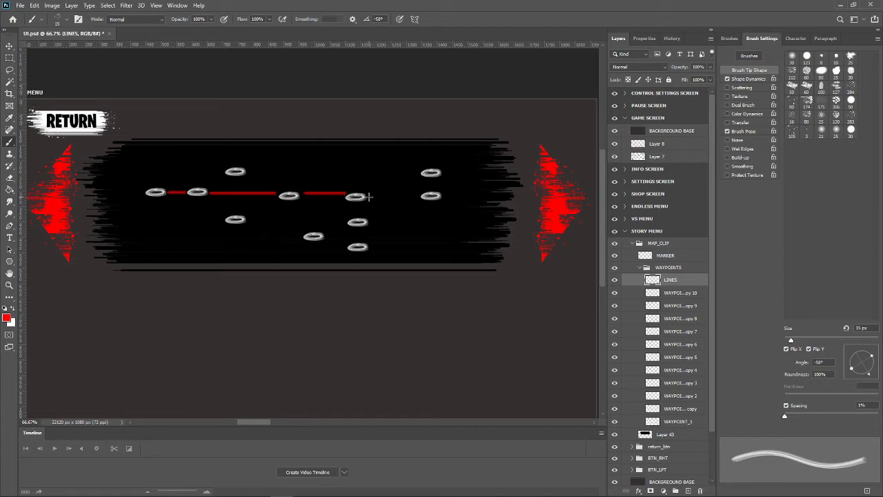
pyautogui.moveTo(371, 195); pyautogui.dragTo(414, 195)
# Pick the fourth waypoint ring, then return to brushing on the LINES layer.
pyautogui.click(9, 45)
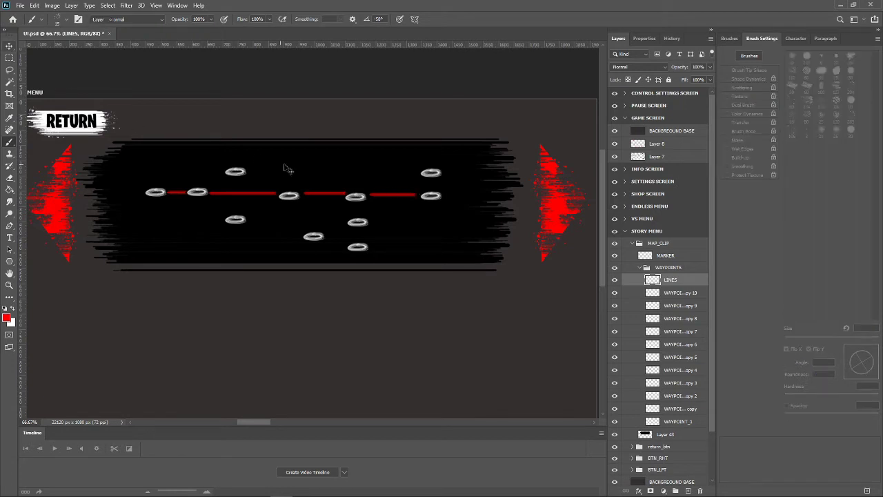
pyautogui.press('v')
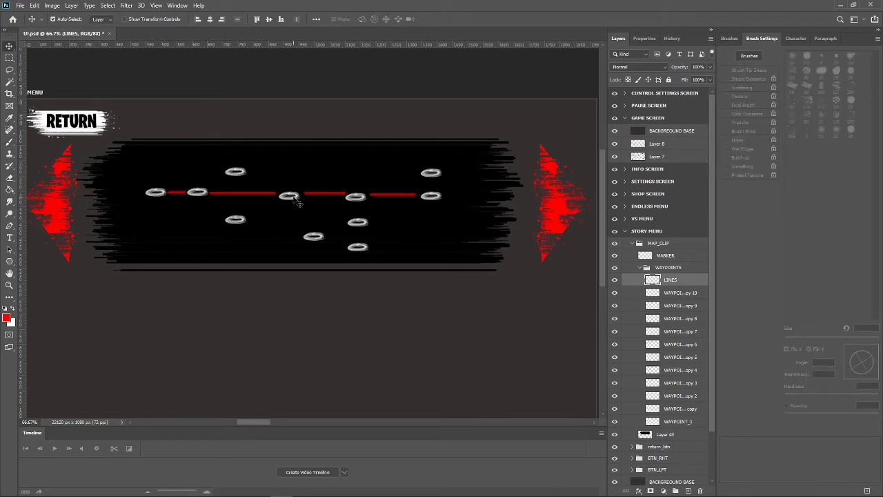
pyautogui.click(294, 197)
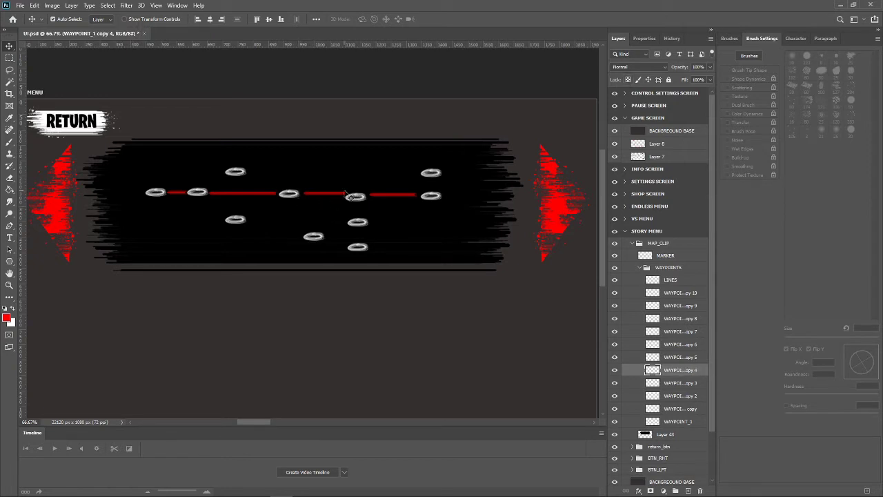
pyautogui.click(10, 142)
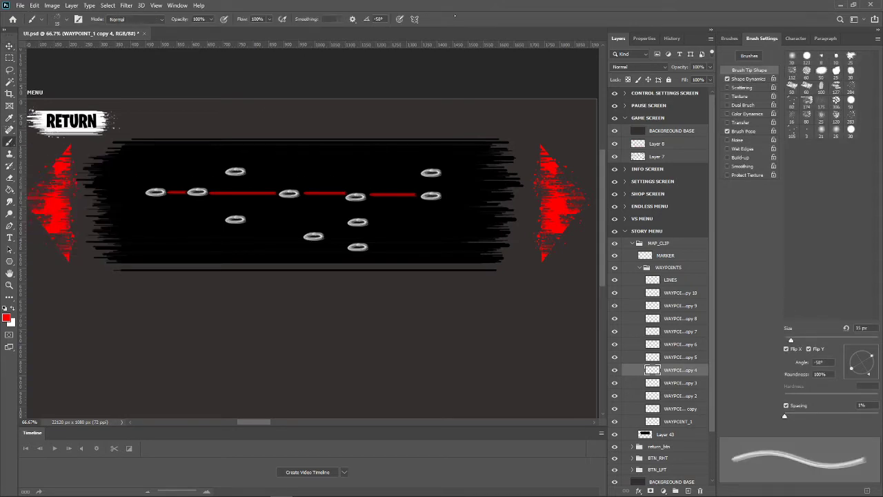
pyautogui.click(670, 279)
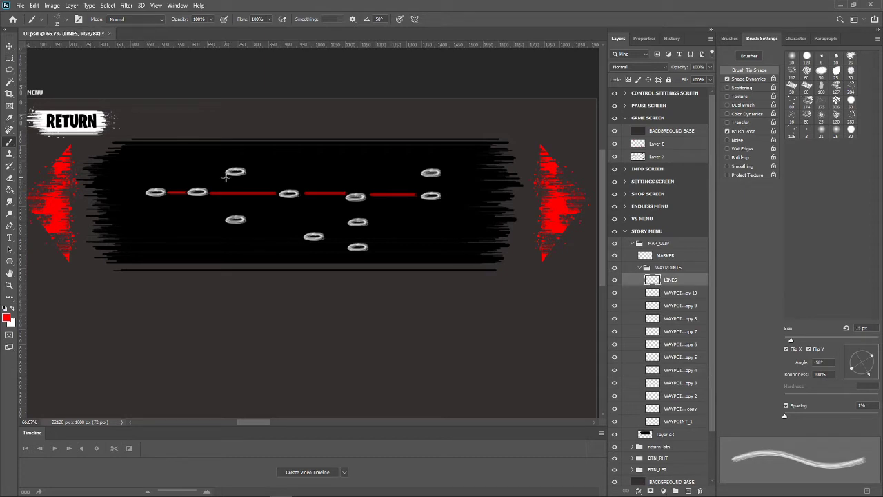
# Paint red branch lines to the upper, lower, bottom and upper-right waypoints.
pyautogui.moveTo(226, 177)
pyautogui.mouseDown()
pyautogui.moveTo(210, 188)
pyautogui.moveTo(229, 215)
pyautogui.mouseUp()
pyautogui.moveTo(309, 227); pyautogui.dragTo(311, 230)
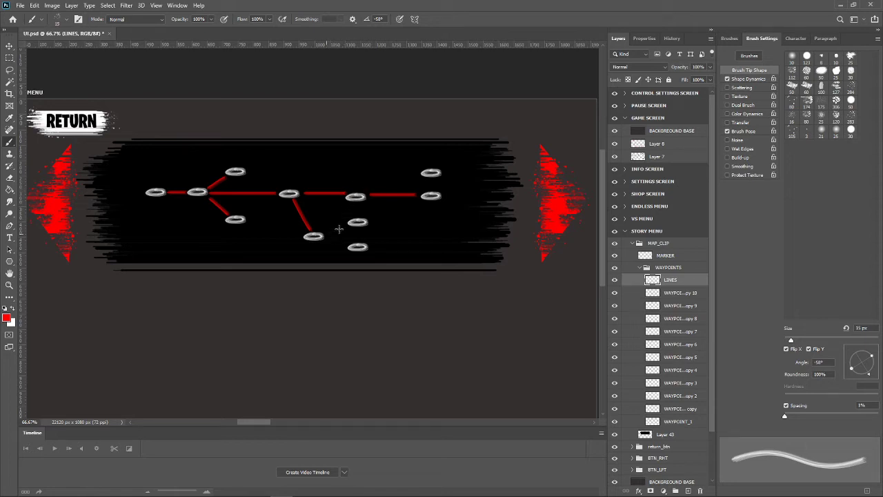
pyautogui.moveTo(325, 235); pyautogui.dragTo(344, 227)
pyautogui.moveTo(326, 236); pyautogui.dragTo(347, 246)
pyautogui.moveTo(370, 194); pyautogui.dragTo(421, 173)
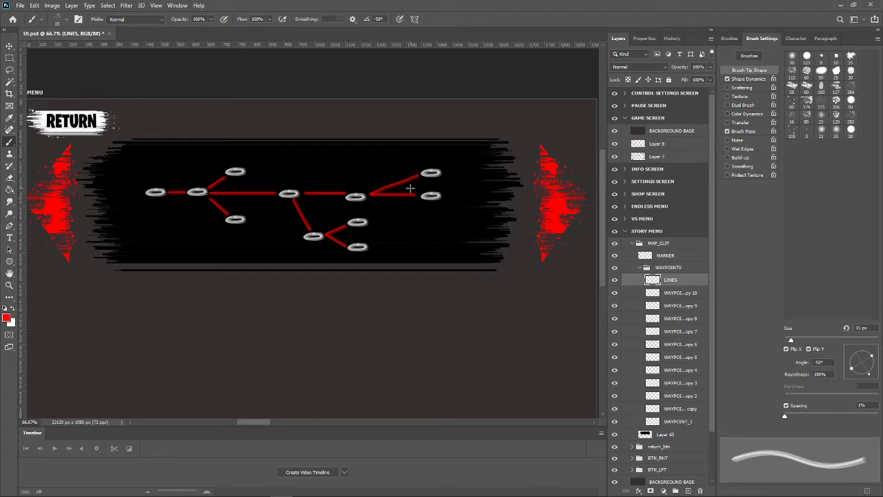
pyautogui.click(673, 256)
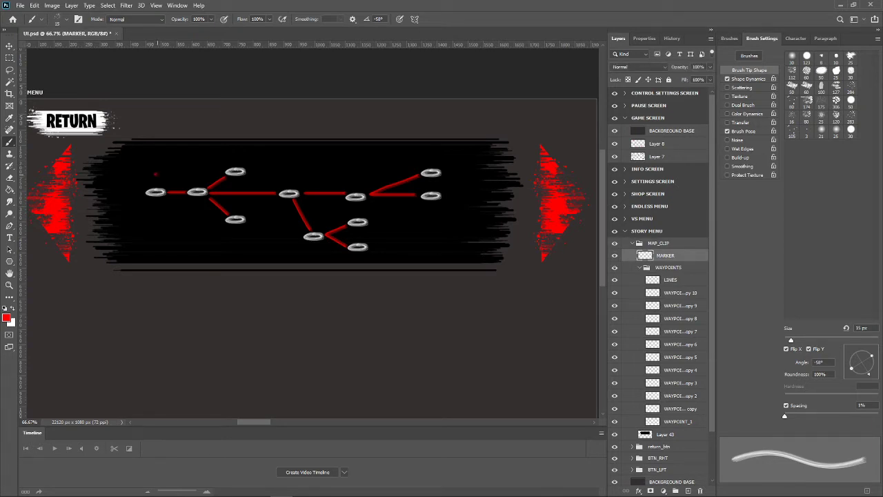
# Paint a small red pin on the MARKER layer and move it onto the second waypoint.
pyautogui.moveTo(155, 174); pyautogui.dragTo(153, 184)
pyautogui.hotkey('ctrl', '-')
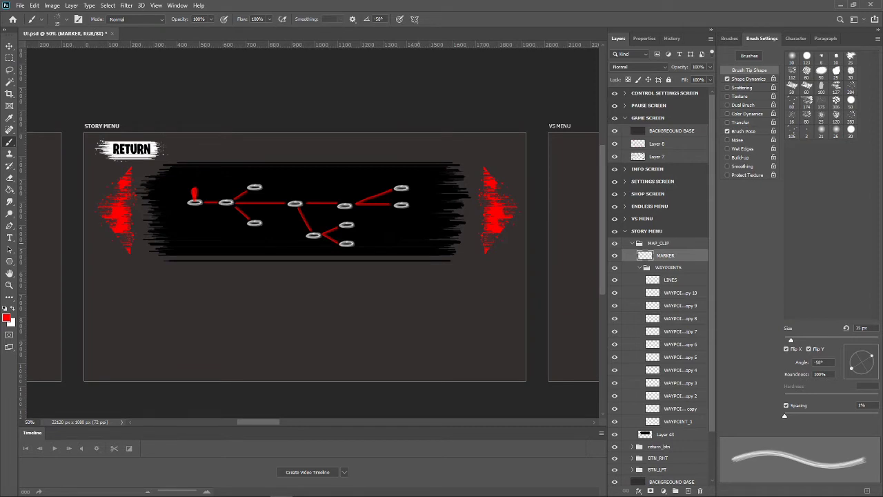
pyautogui.hotkey('ctrl', '+')
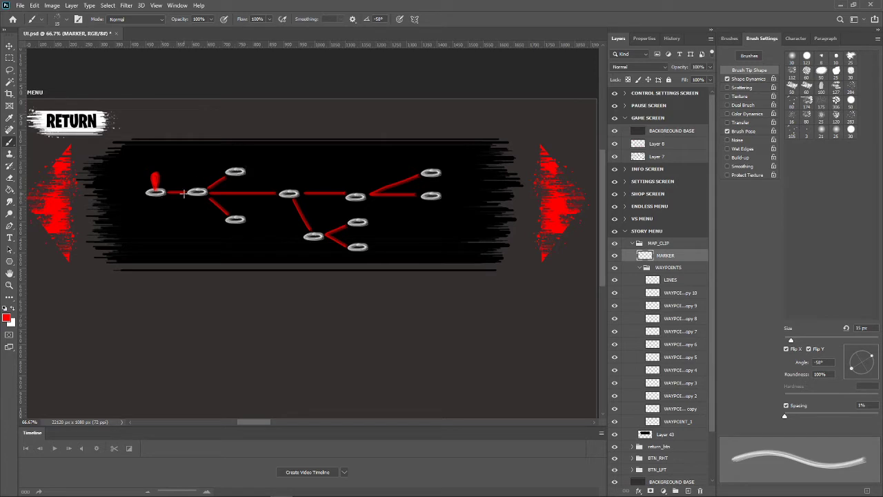
pyautogui.click(9, 47)
pyautogui.moveTo(155, 183); pyautogui.dragTo(236, 160)
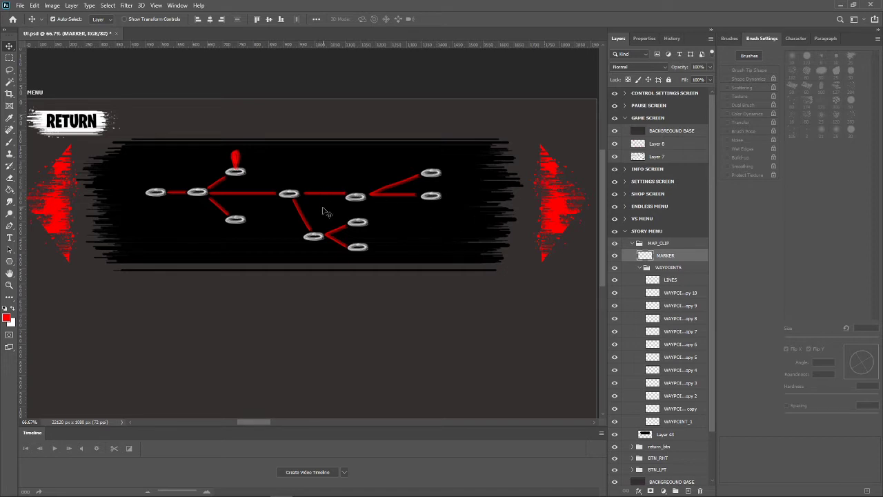
pyautogui.moveTo(238, 162)
pyautogui.mouseDown()
pyautogui.moveTo(177, 184)
pyautogui.moveTo(197, 184)
pyautogui.mouseUp()
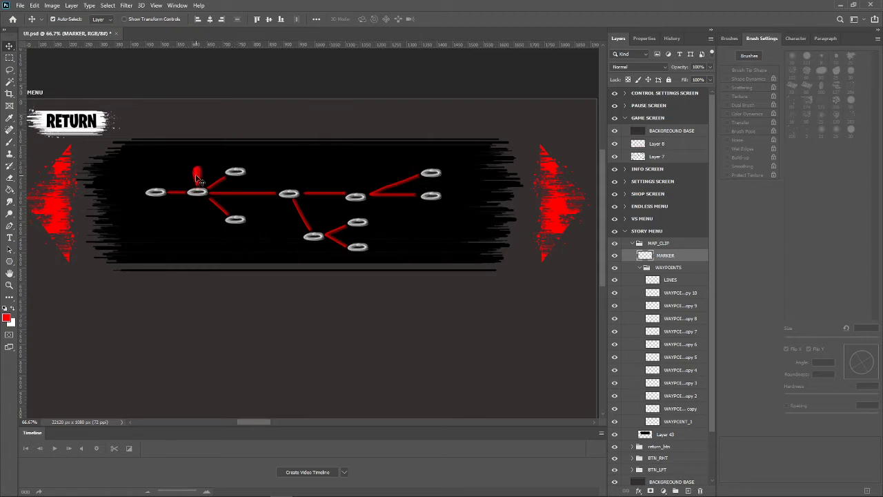
pyautogui.moveTo(201, 166); pyautogui.dragTo(201, 181)
# Nudge the WAYPOINTS group by a pixel with the arrow keys.
pyautogui.click(658, 274)
pyautogui.press('Up')
pyautogui.press('Up')
pyautogui.press('Up')
pyautogui.press('Up')
pyautogui.press('Down')
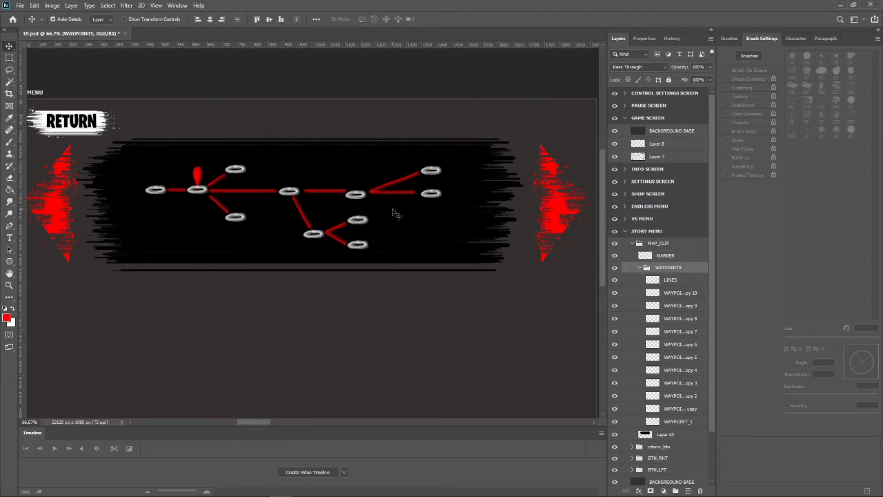
pyautogui.press('Down')
pyautogui.press('Down')
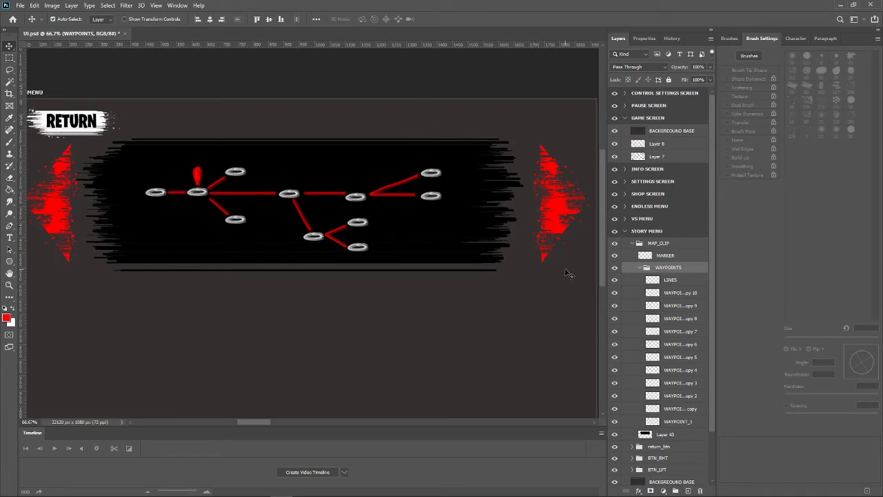
pyautogui.press('Up')
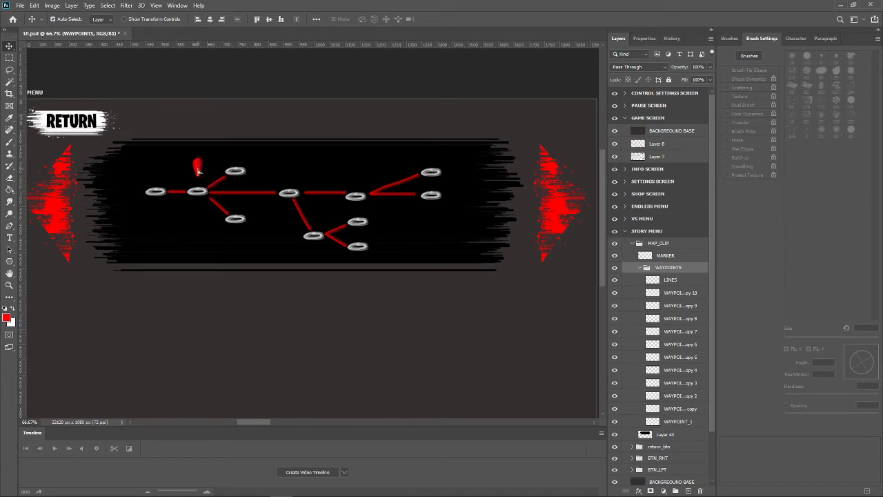
# Drag the marker onto the junction waypoint and save the document.
pyautogui.moveTo(196, 166); pyautogui.dragTo(199, 182)
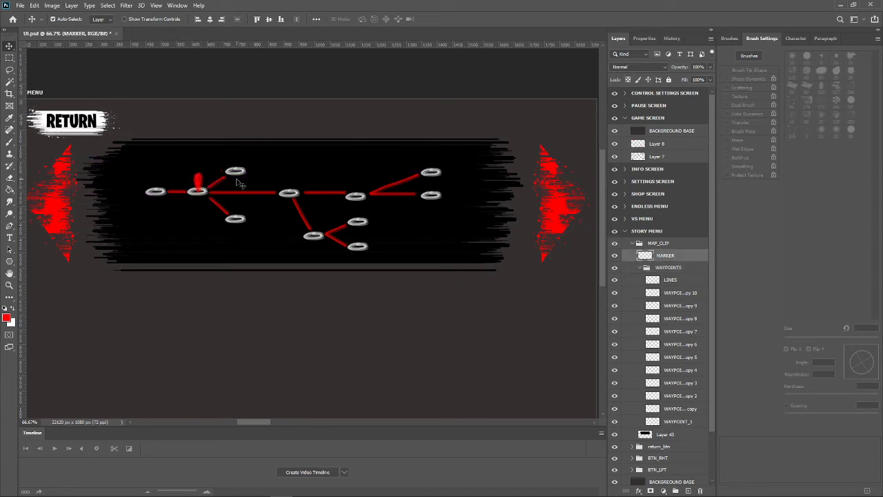
pyautogui.click(348, 88)
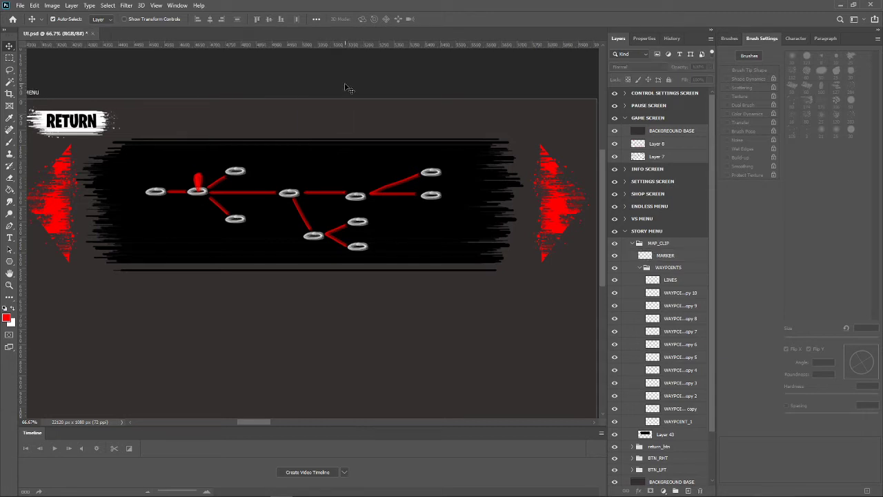
pyautogui.hotkey('ctrl', 's')
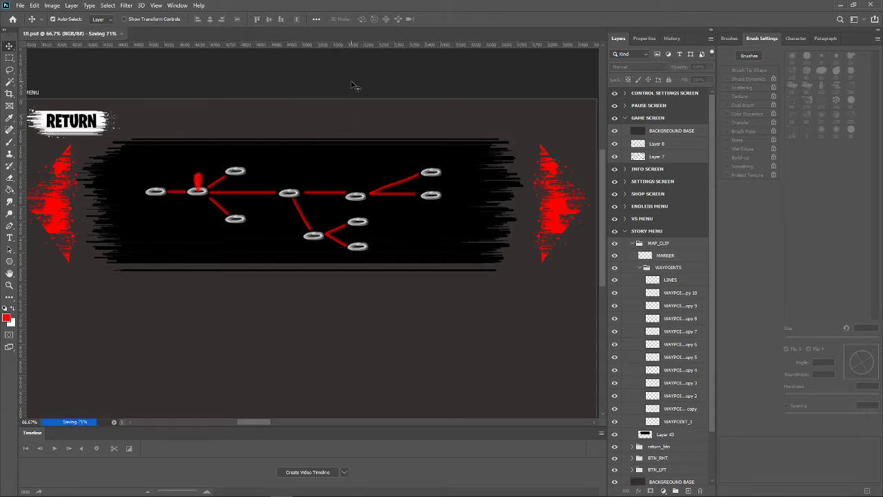
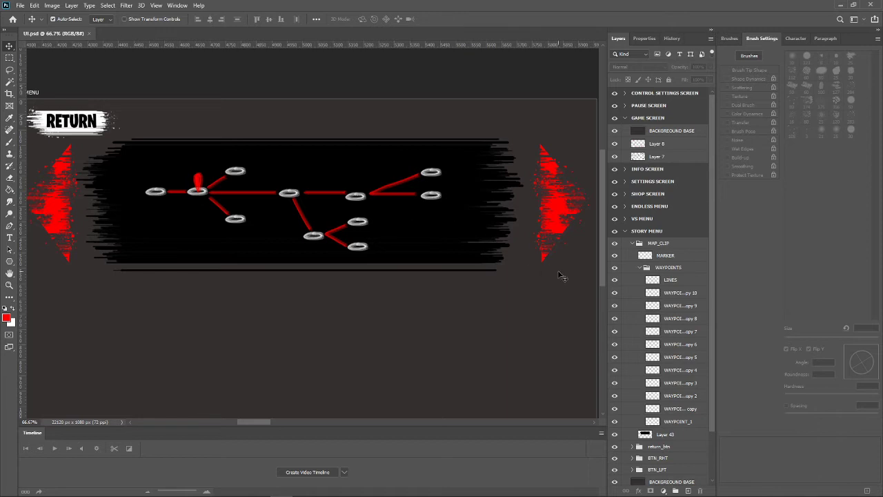
# Collapse the WAYPOINTS and MAP_CLIP folders, check the sketch, and select BACKGROUND BASE.
pyautogui.scroll(-3, 449, 290)
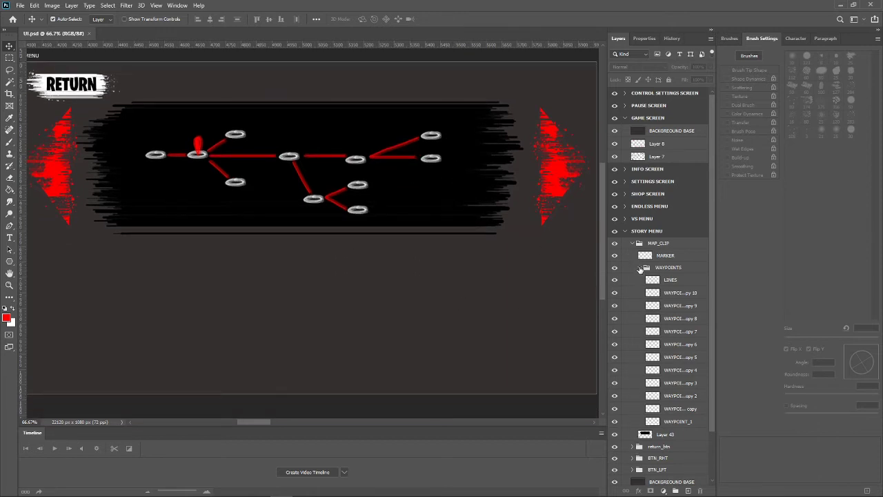
pyautogui.click(639, 267)
pyautogui.click(632, 242)
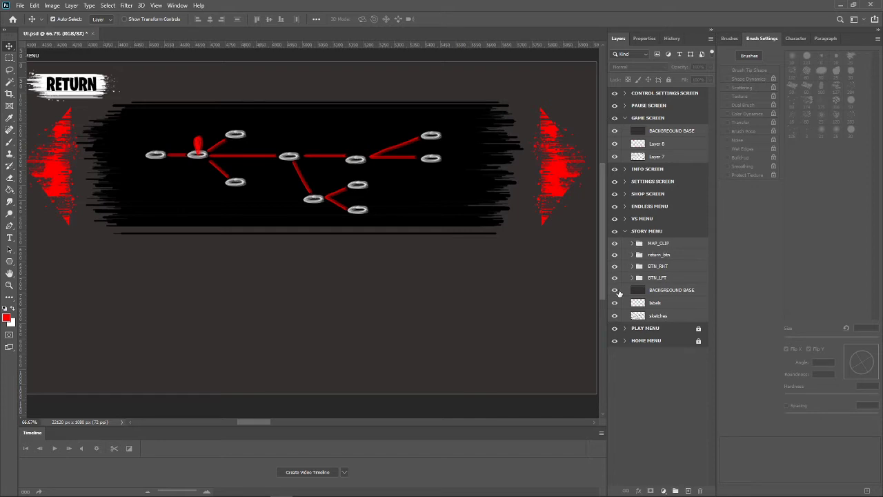
pyautogui.click(614, 290)
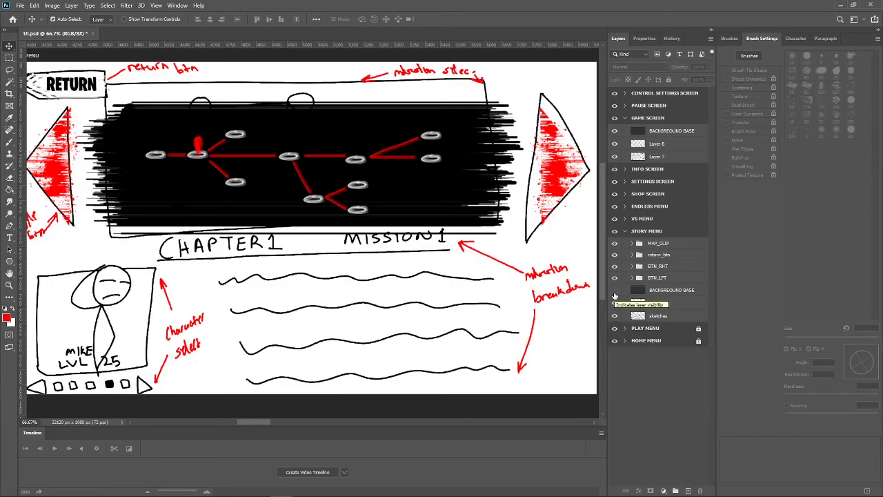
pyautogui.click(614, 289)
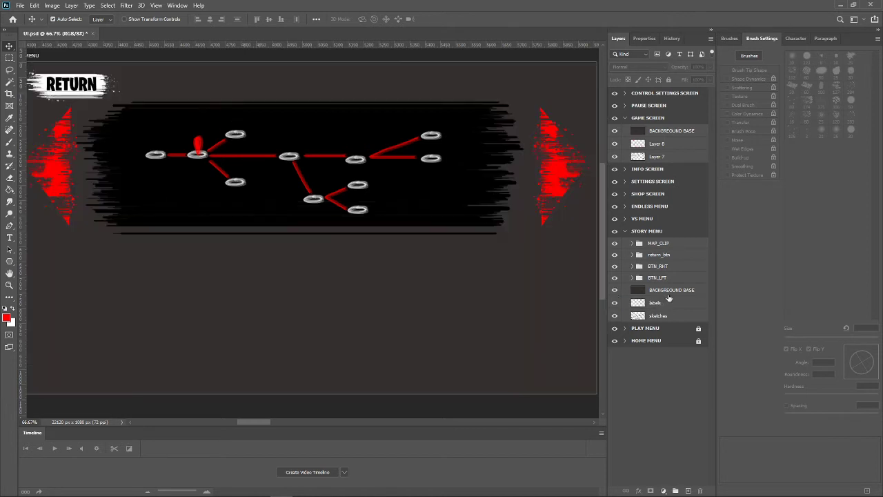
pyautogui.click(673, 291)
# Add Layer 44 inside a new group named CHAPTER_INFO.
pyautogui.click(688, 490)
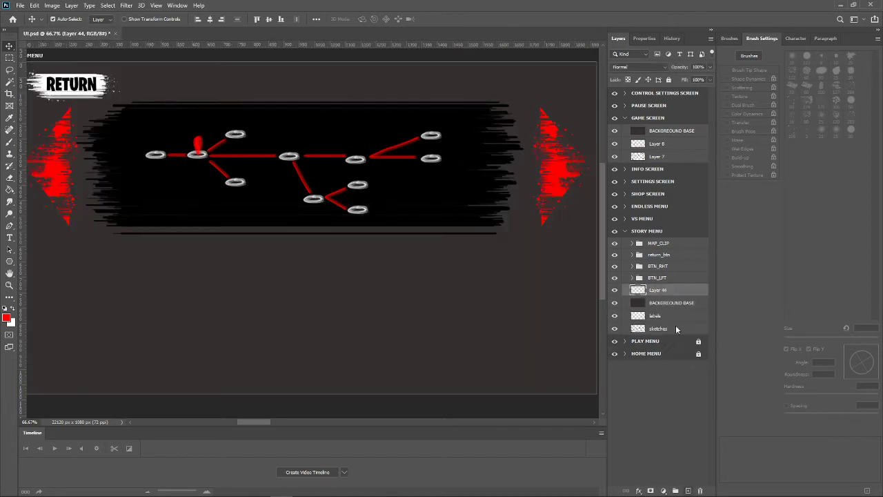
pyautogui.click(675, 490)
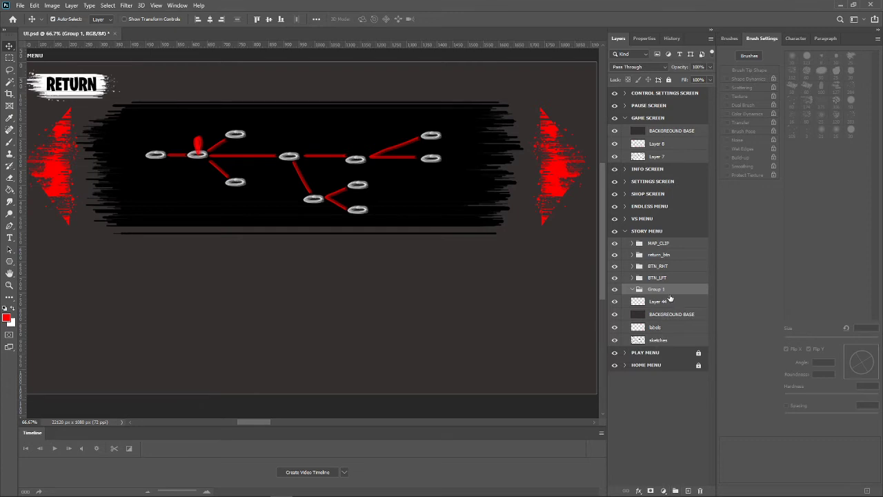
pyautogui.moveTo(667, 288); pyautogui.dragTo(662, 289)
pyautogui.doubleClick(656, 289)
pyautogui.write('chapter_in')
pyautogui.write('fo')
pyautogui.press('Return')
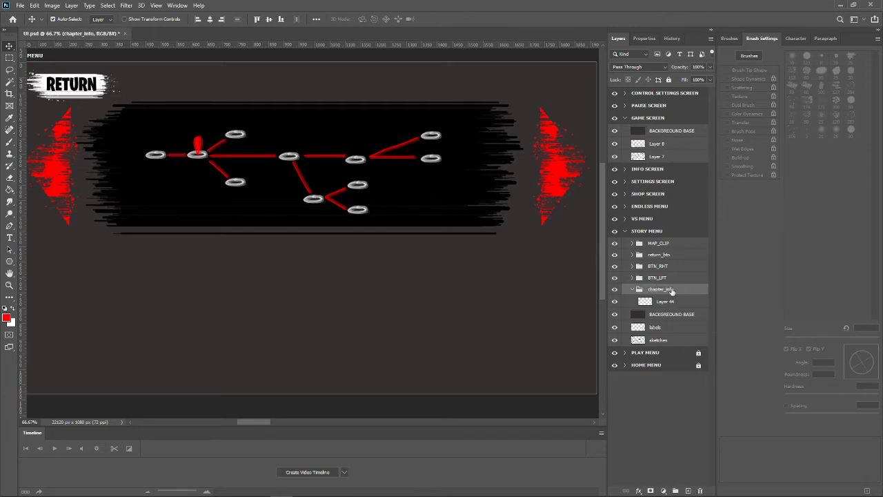
pyautogui.doubleClick(662, 289)
pyautogui.write('c')
pyautogui.write('P')
pyautogui.write('ER_INFO')
pyautogui.press('Return')
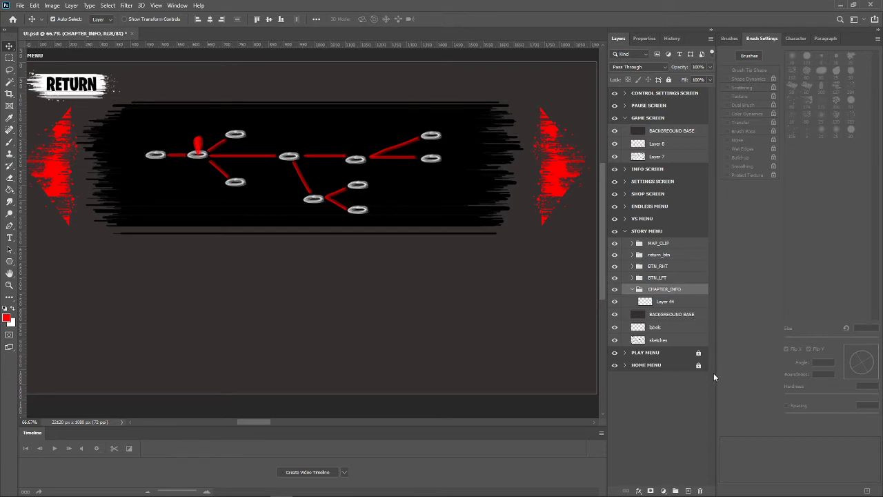
# Nest a new group named TITLE inside CHAPTER_INFO.
pyautogui.click(675, 490)
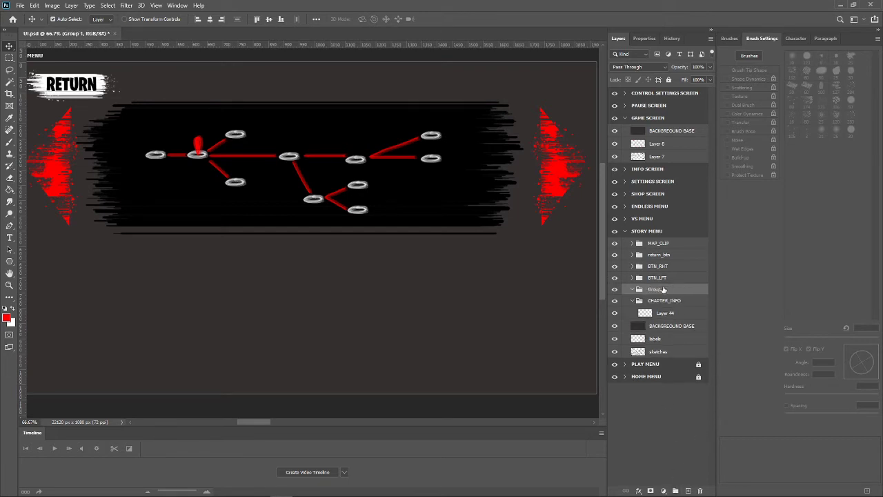
pyautogui.moveTo(661, 301); pyautogui.dragTo(669, 307)
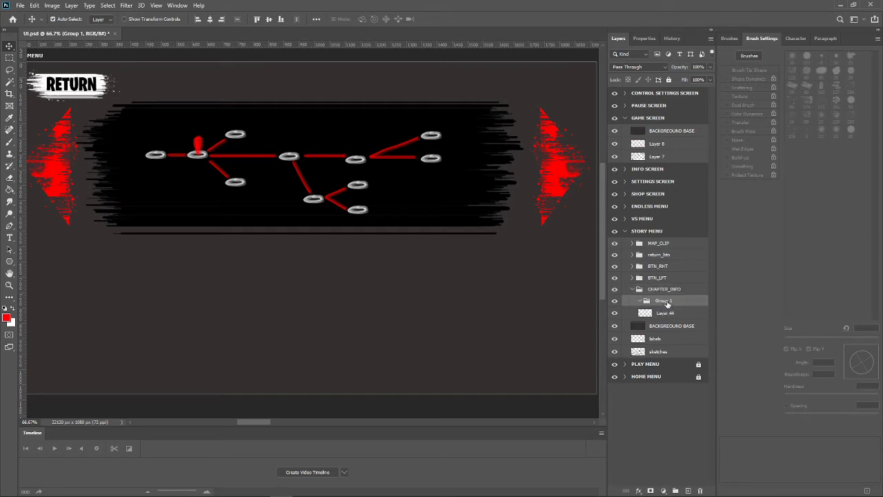
pyautogui.doubleClick(664, 300)
pyautogui.write('TITLE')
pyautogui.press('Return')
# Add a DESC. group below TITLE, then create a new empty layer inside TITLE.
pyautogui.click(675, 490)
pyautogui.moveTo(674, 301); pyautogui.dragTo(668, 317)
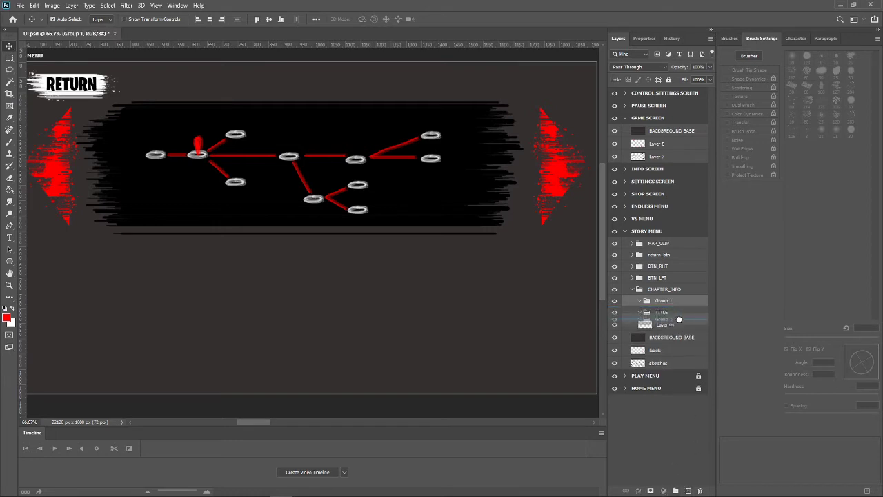
pyautogui.doubleClick(666, 313)
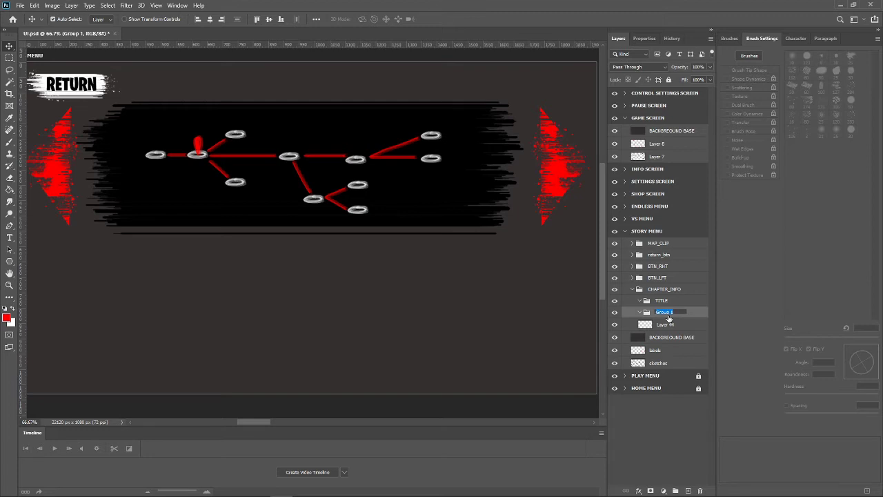
pyautogui.write('DESC.')
pyautogui.press('Return')
pyautogui.click(667, 302)
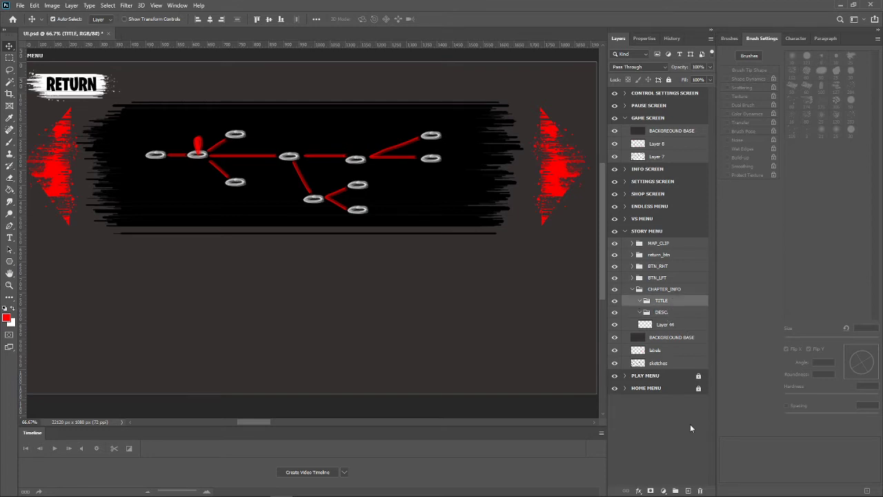
pyautogui.click(689, 490)
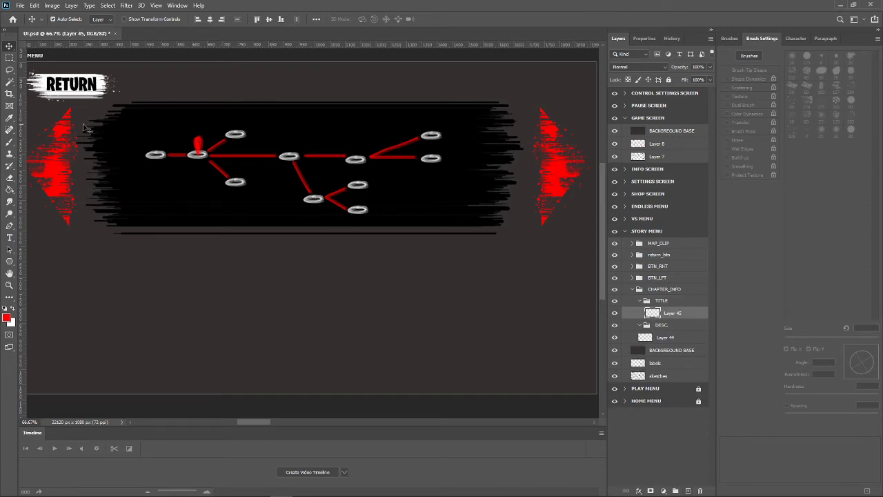
# Type the title 'CHAPTER 1 MISSION 1' over the sketched chapter heading.
pyautogui.press('t')
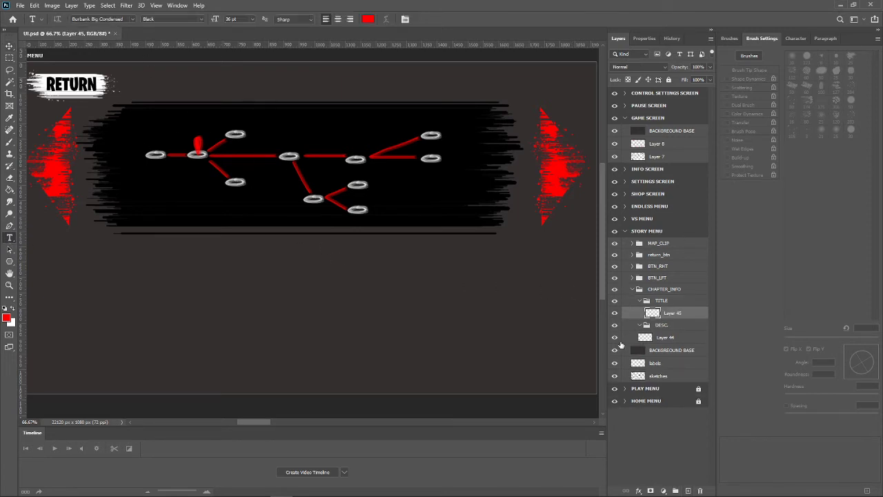
pyautogui.click(615, 350)
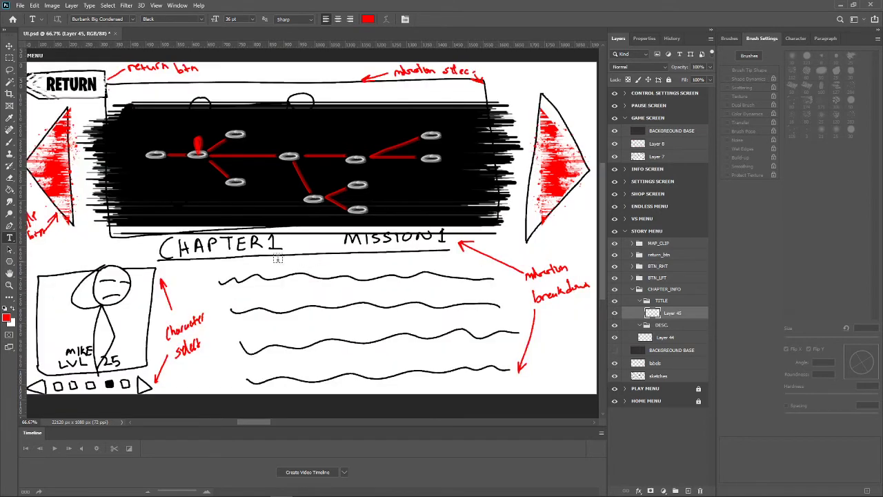
pyautogui.click(191, 246)
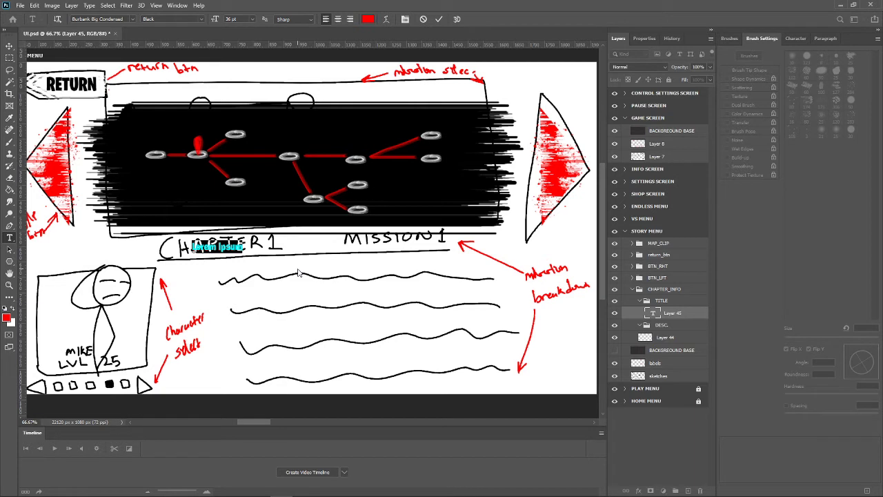
pyautogui.press('BackSpace')
pyautogui.write('H')
pyautogui.write('APTER')
pyautogui.write(' 1')
pyautogui.write(' MISS')
pyautogui.write('ION 1')
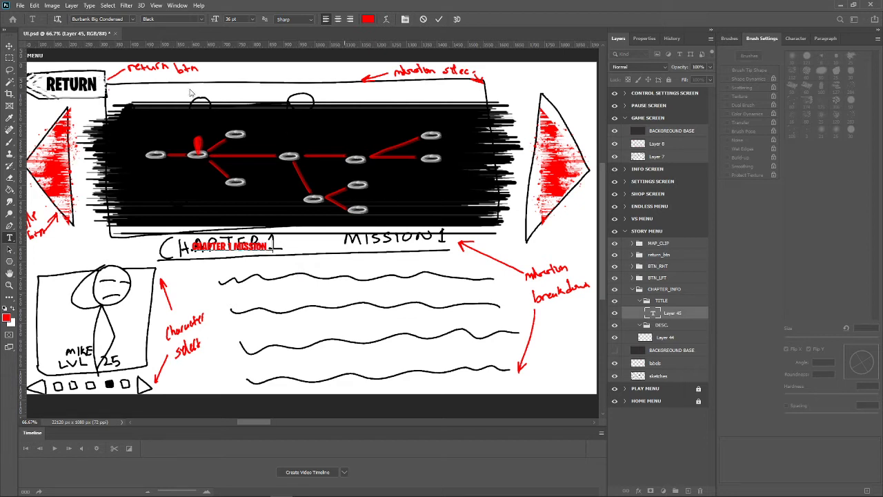
pyautogui.click(9, 46)
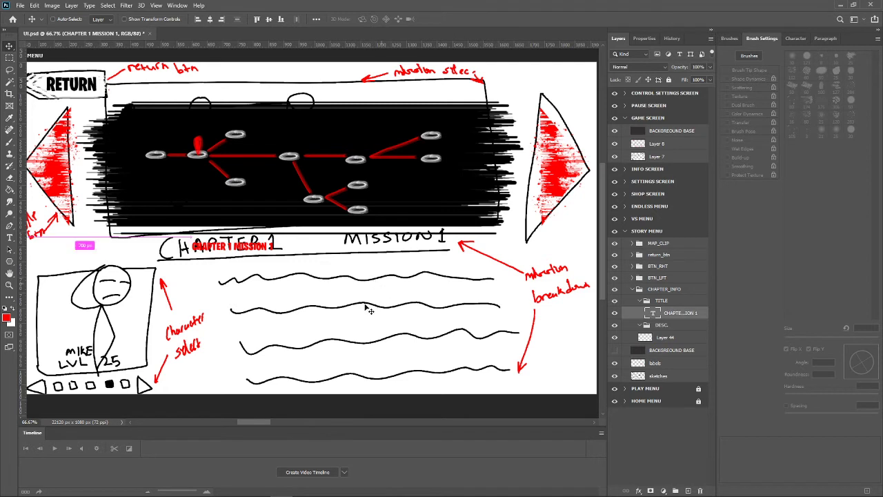
# Scale up the chapter title and position it beneath the waypoint map.
pyautogui.hotkey('ctrl', 't')
pyautogui.moveTo(273, 256)
pyautogui.mouseDown()
pyautogui.moveTo(447, 275)
pyautogui.moveTo(416, 239)
pyautogui.mouseUp()
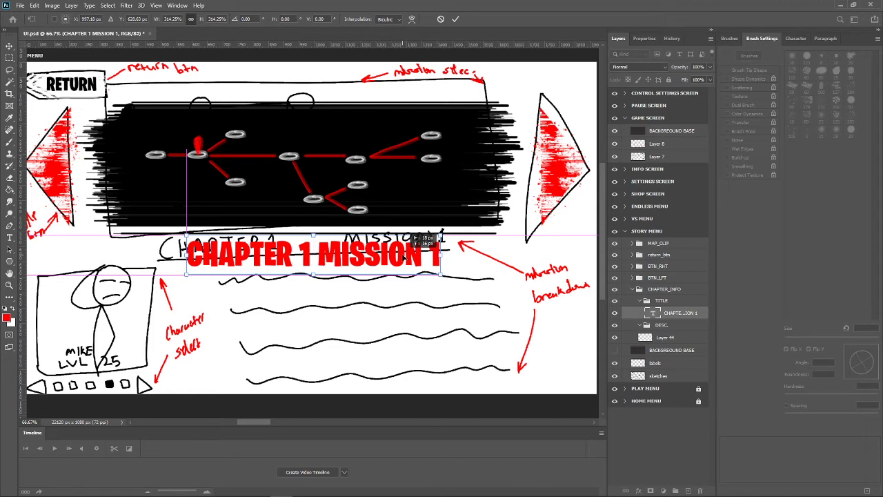
pyautogui.moveTo(406, 257); pyautogui.dragTo(401, 256)
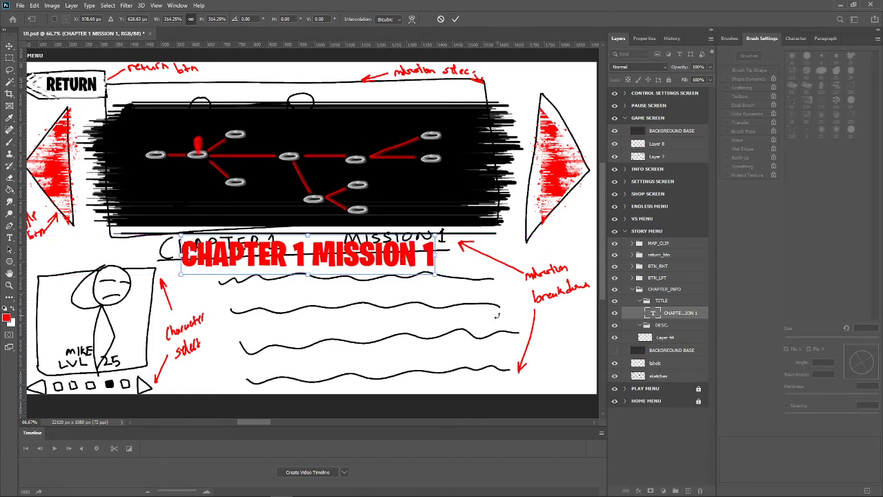
pyautogui.press('Return')
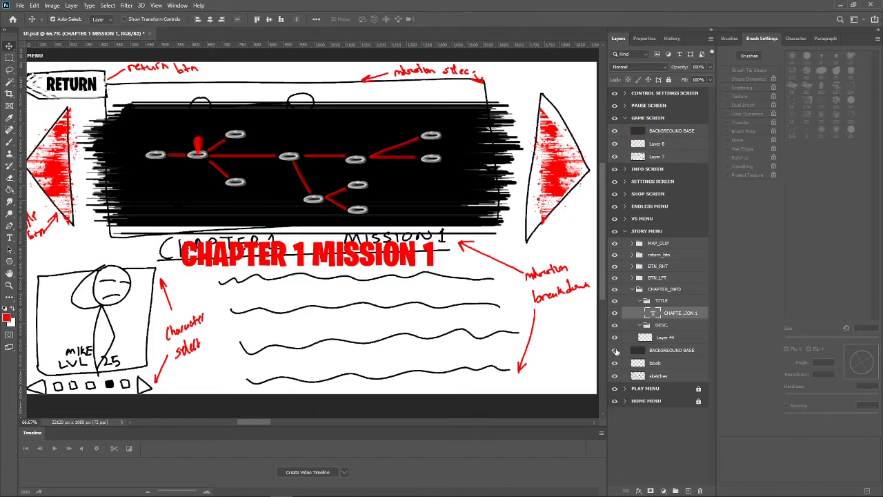
pyautogui.click(615, 350)
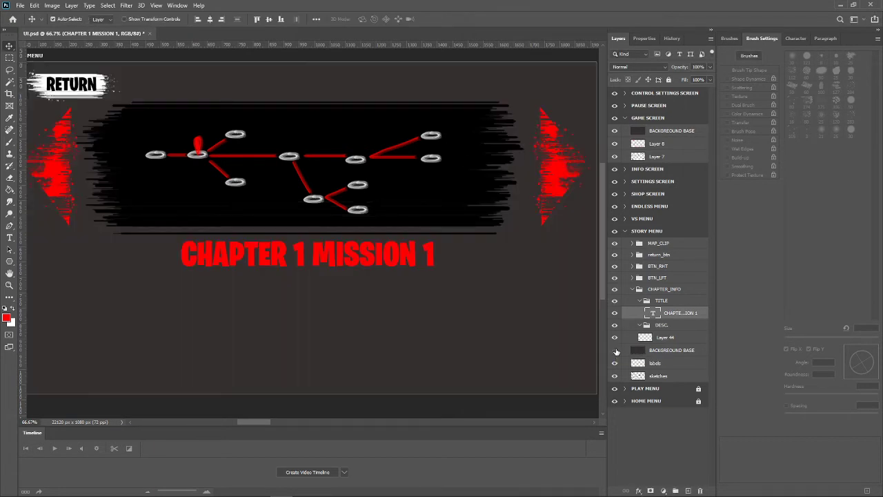
pyautogui.click(615, 351)
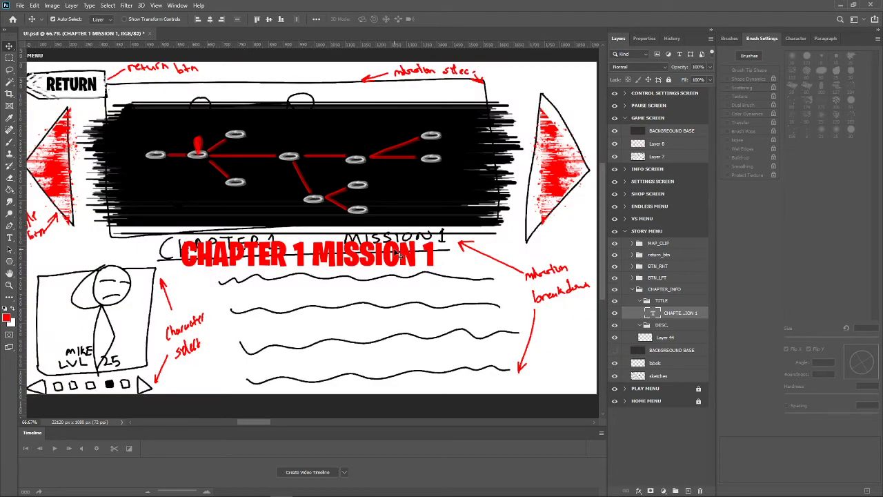
pyautogui.moveTo(396, 252); pyautogui.dragTo(456, 258)
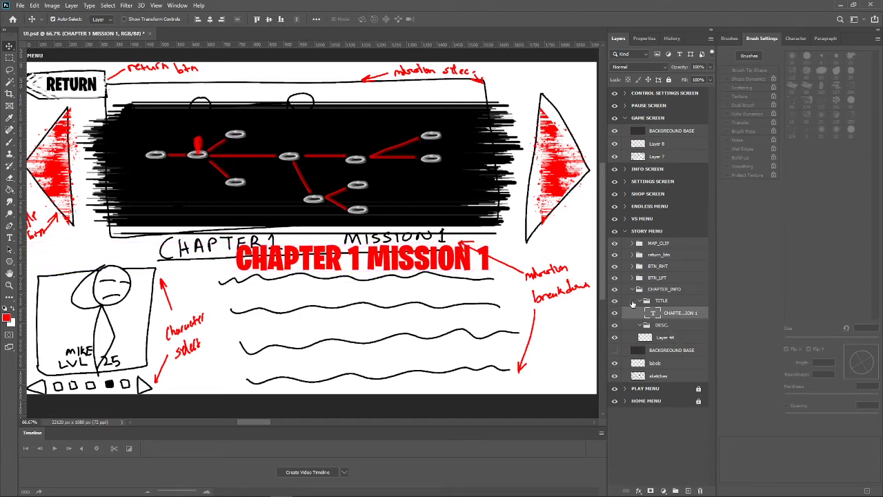
# Collapse TITLE and place a Lorem Ipsum point-text layer on Layer 44 below the title.
pyautogui.click(643, 302)
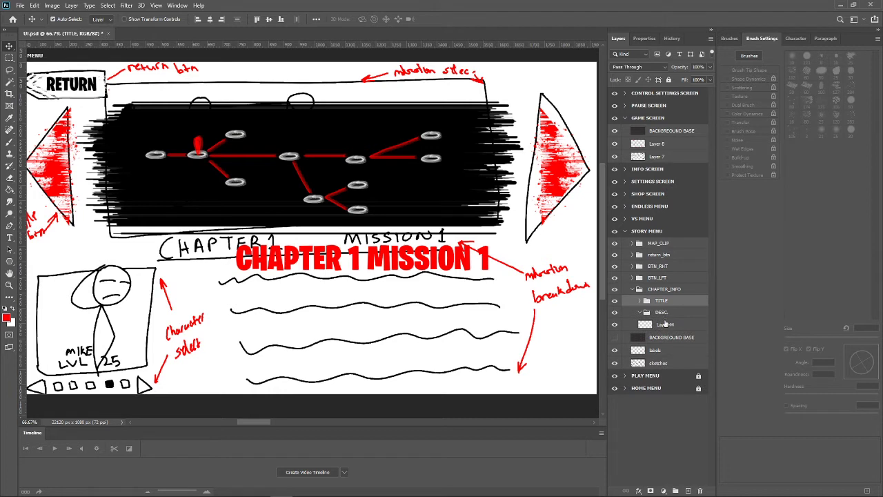
pyautogui.click(665, 324)
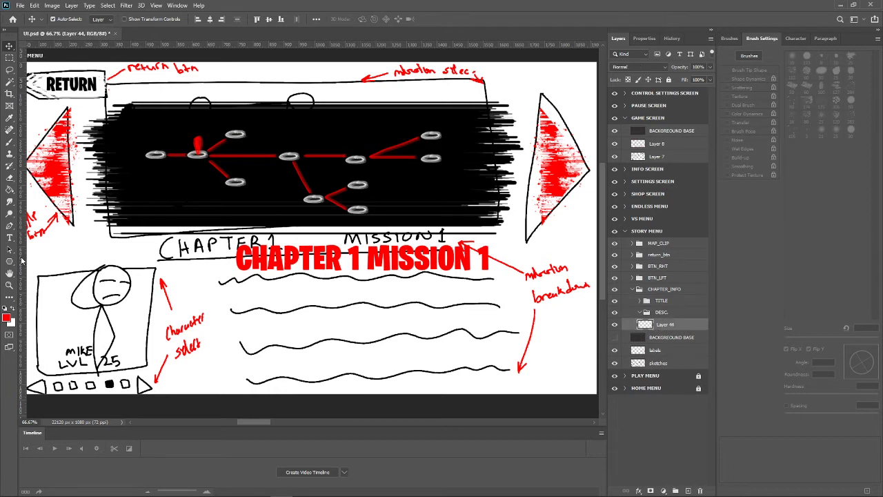
pyautogui.click(10, 238)
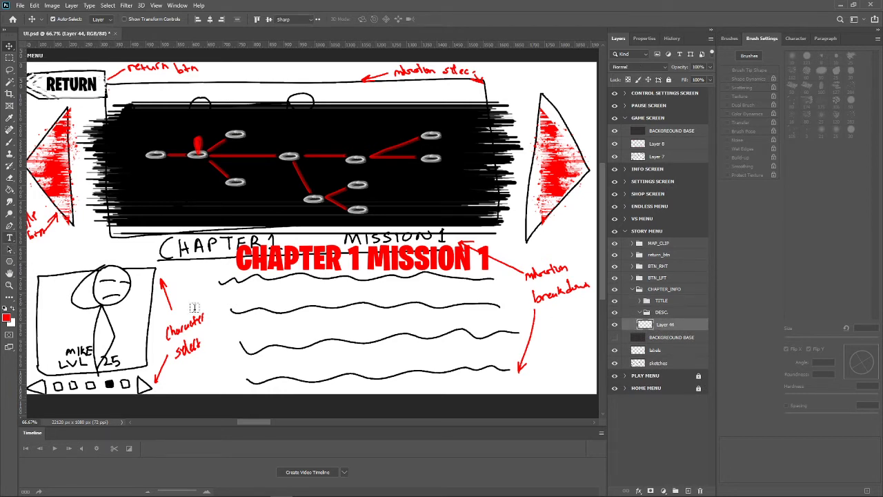
pyautogui.click(263, 305)
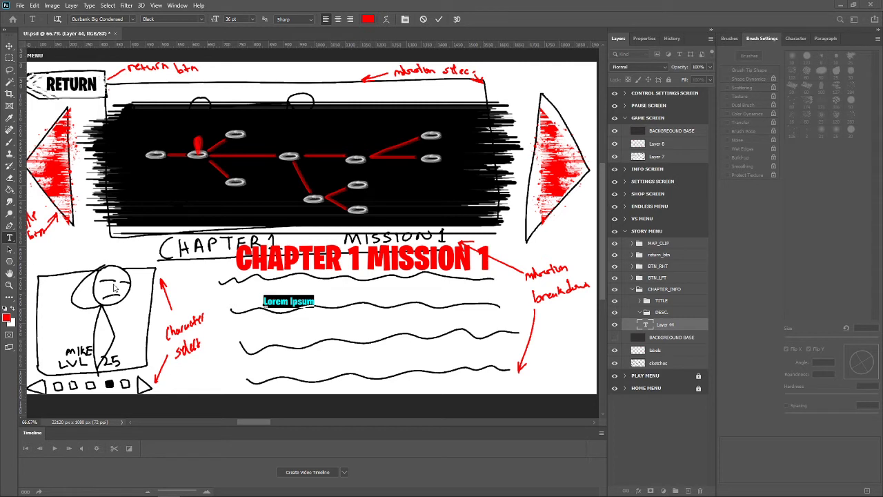
# Replace the placeholder with pasted lorem ipsum and resize the box into a wrapped paragraph.
pyautogui.click(293, 301)
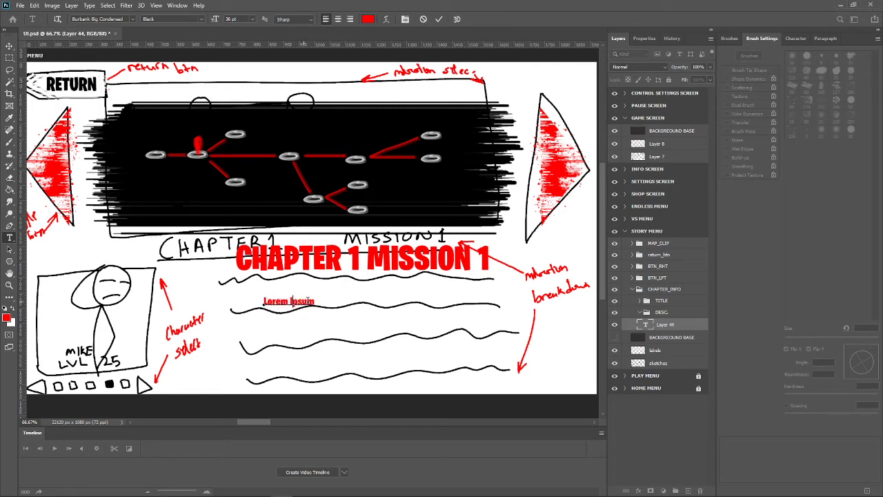
pyautogui.moveTo(315, 302); pyautogui.dragTo(262, 302)
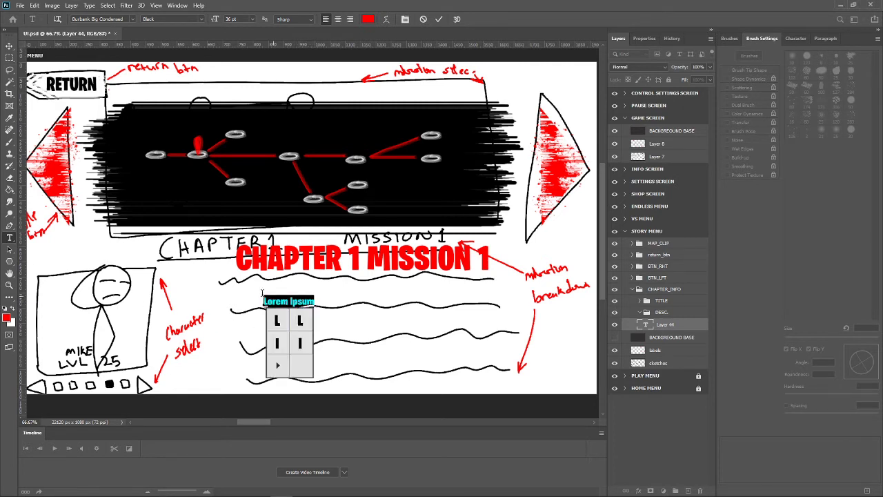
pyautogui.hotkey('ctrl', 'v')
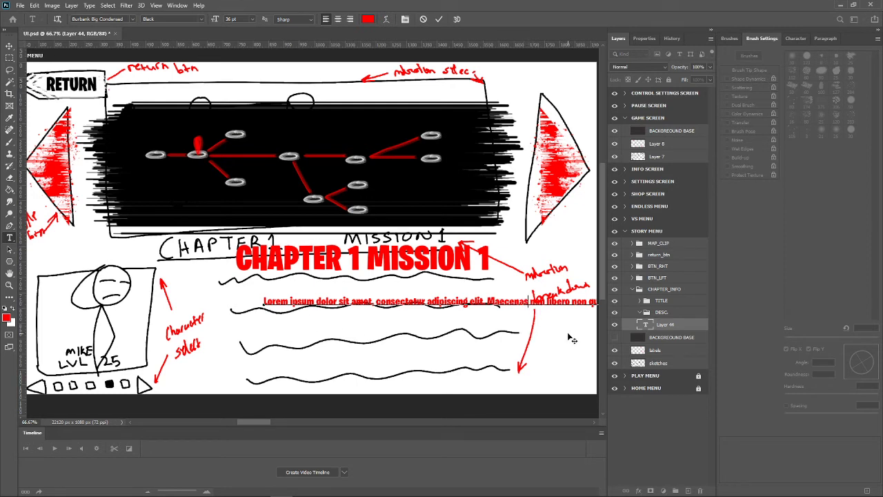
pyautogui.moveTo(571, 338); pyautogui.dragTo(545, 312)
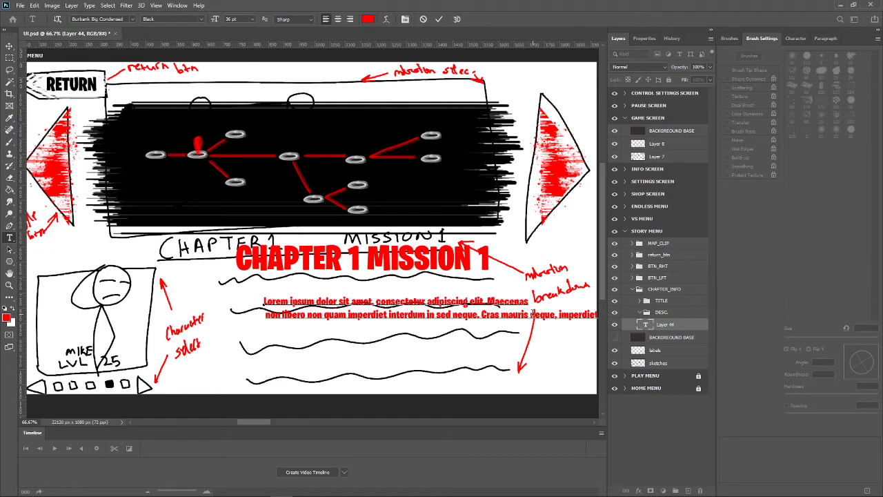
pyautogui.moveTo(533, 317); pyautogui.dragTo(559, 346)
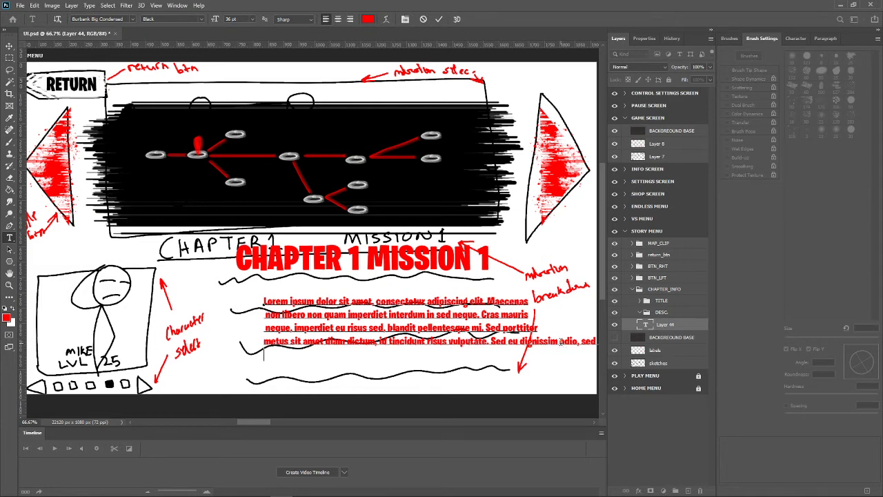
pyautogui.moveTo(560, 341)
pyautogui.mouseDown()
pyautogui.moveTo(559, 352)
pyautogui.moveTo(585, 373)
pyautogui.moveTo(572, 395)
pyautogui.mouseUp()
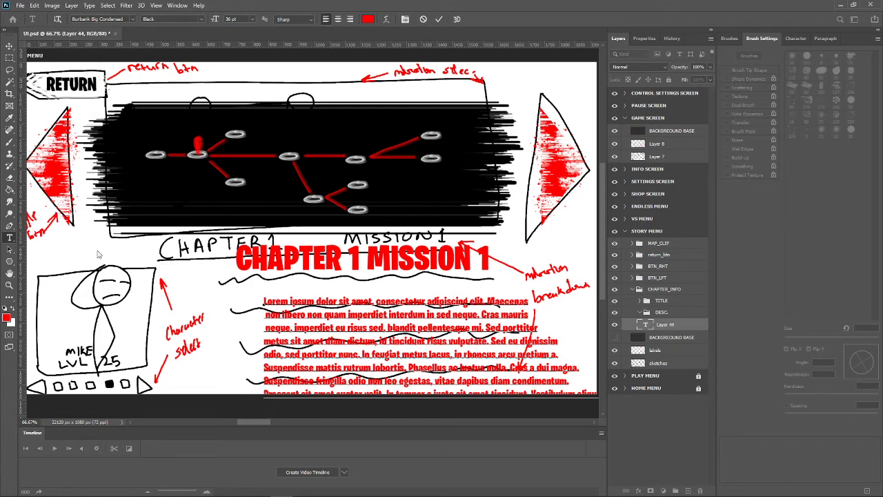
# Commit the paragraph and move it up under the chapter title.
pyautogui.click(9, 46)
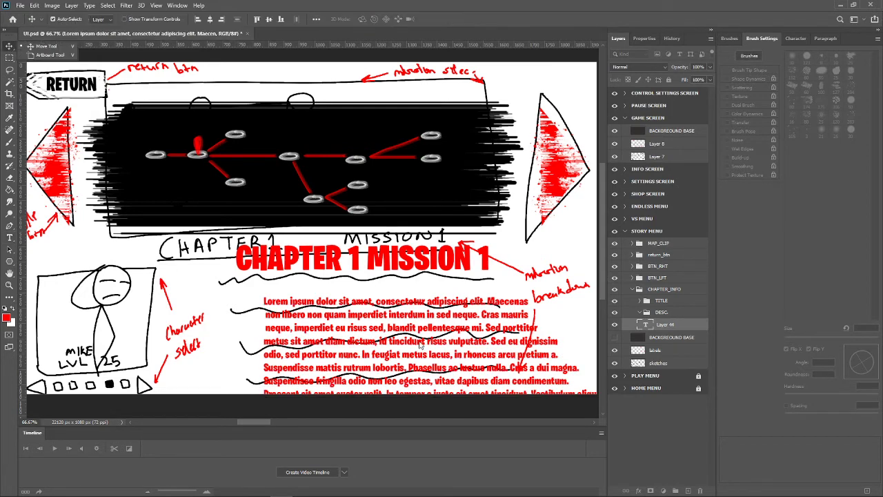
pyautogui.moveTo(418, 342); pyautogui.dragTo(400, 327)
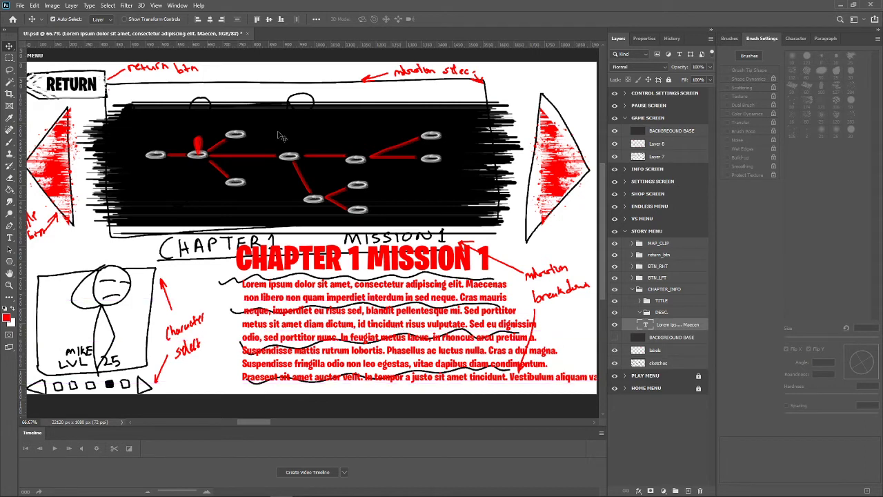
pyautogui.click(210, 19)
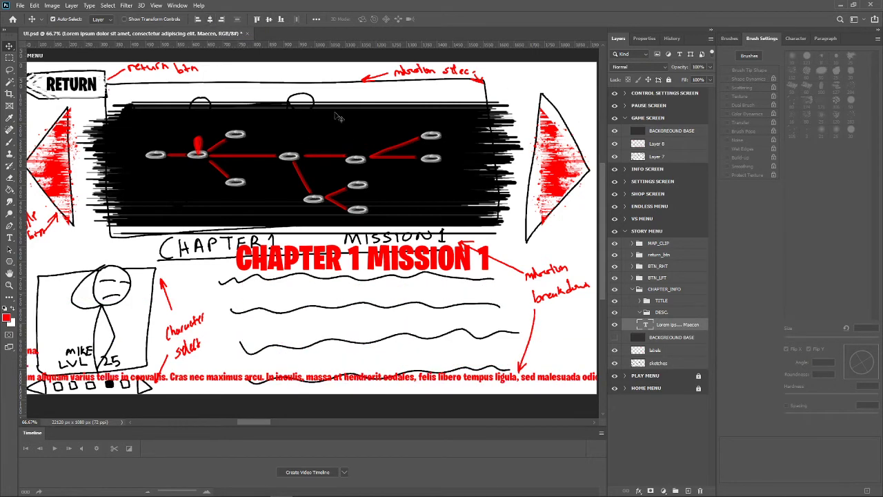
pyautogui.hotkey('ctrl', 'z')
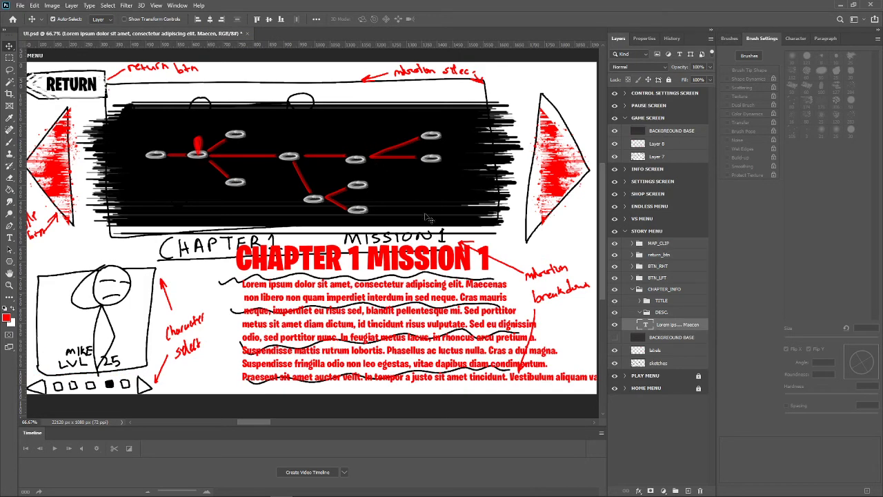
# Delete the trailing text so the paragraph ends at 'velit.', then commit.
pyautogui.press('t')
pyautogui.doubleClick(370, 380)
pyautogui.click(363, 377)
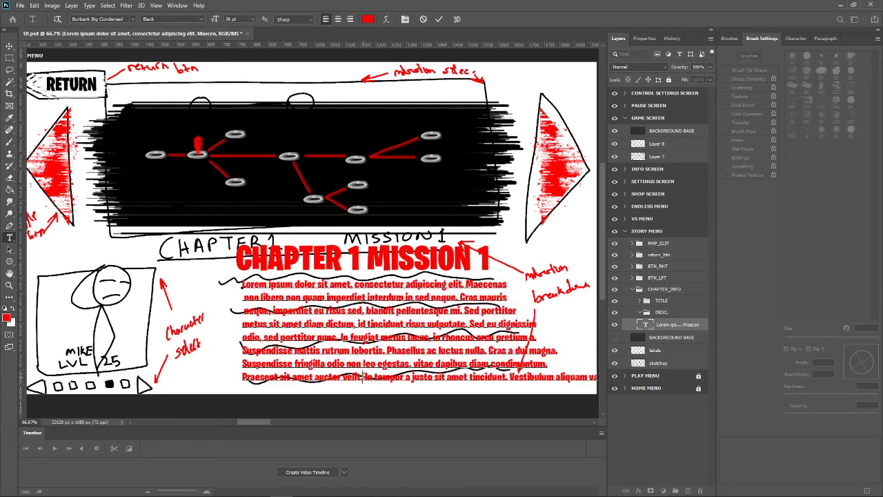
pyautogui.moveTo(363, 377); pyautogui.dragTo(880, 373)
pyautogui.press('BackSpace')
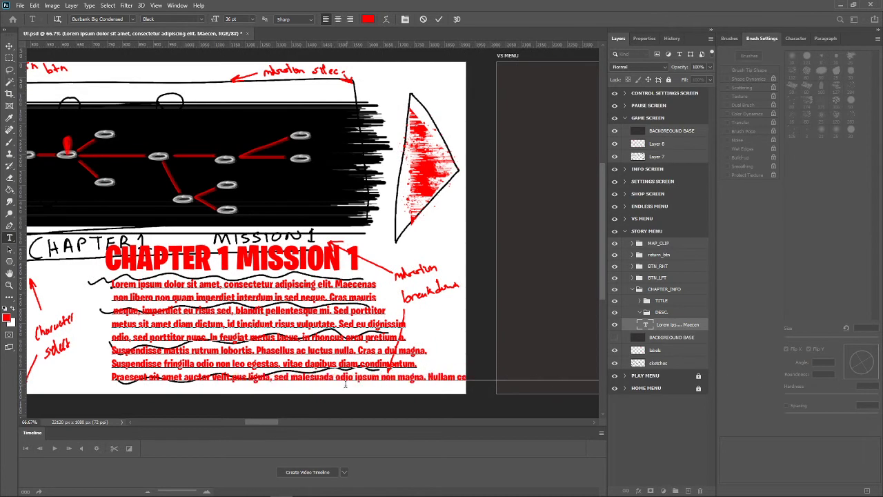
pyautogui.moveTo(232, 377); pyautogui.dragTo(208, 359)
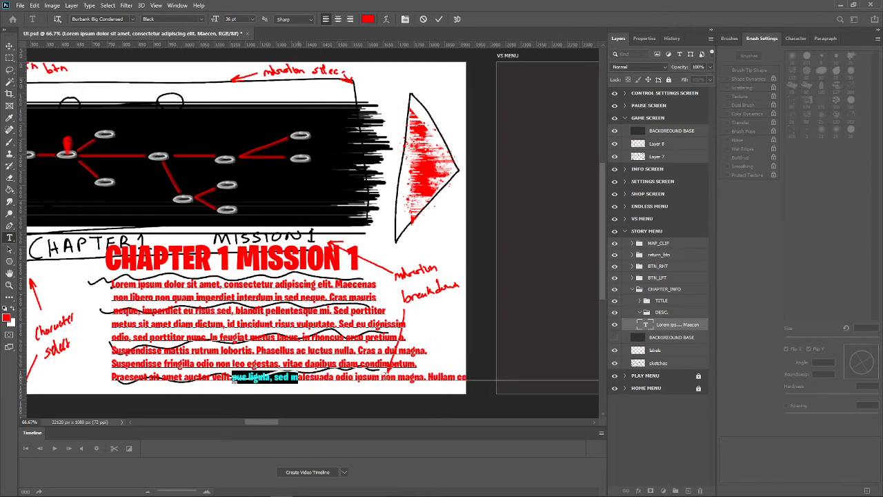
pyautogui.press('BackSpace')
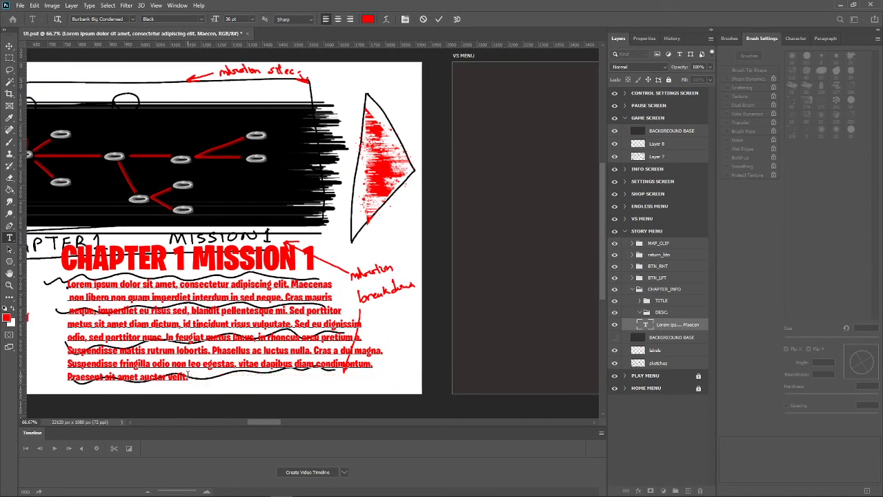
pyautogui.moveTo(266, 420); pyautogui.dragTo(254, 429)
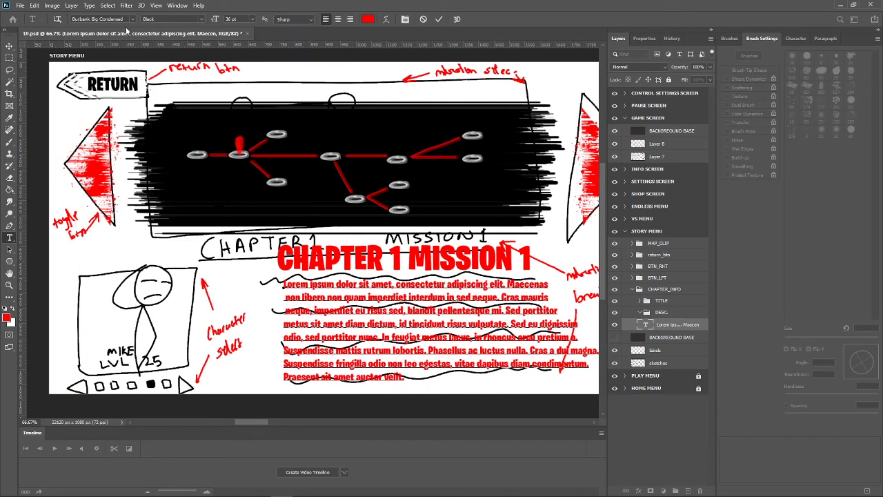
pyautogui.click(9, 46)
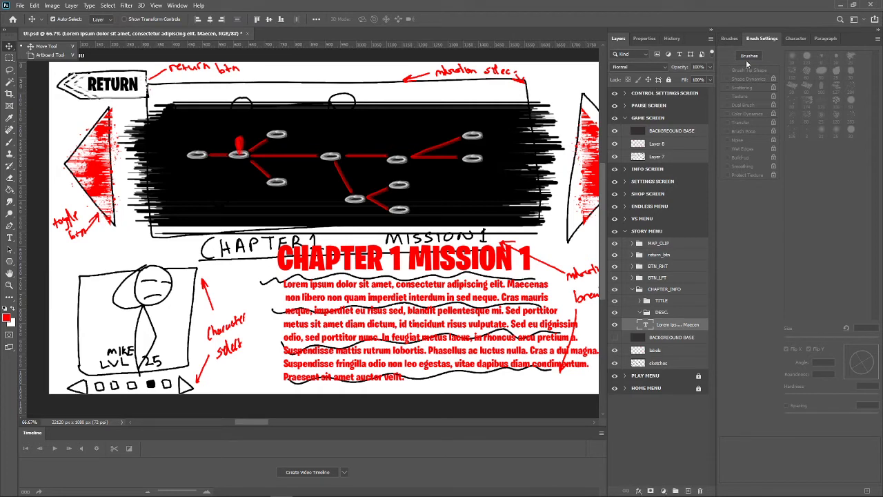
# Centre-align the description paragraph and position it centred under the title.
pyautogui.click(796, 37)
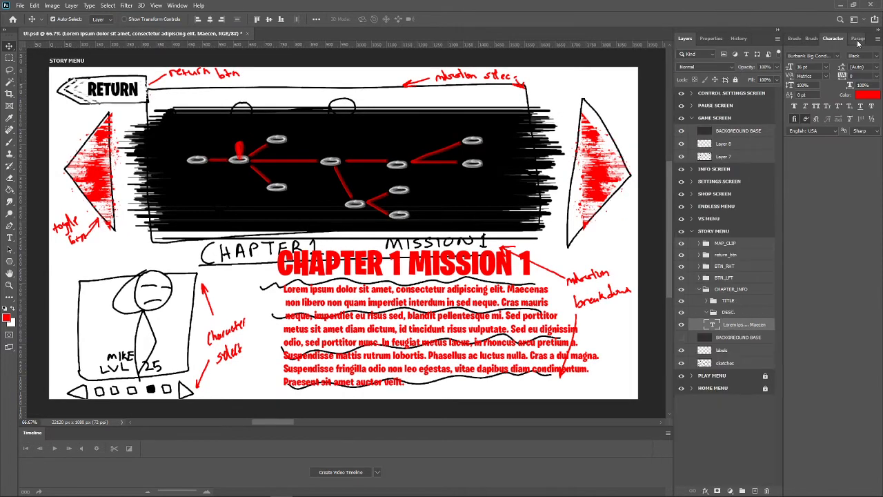
pyautogui.click(850, 38)
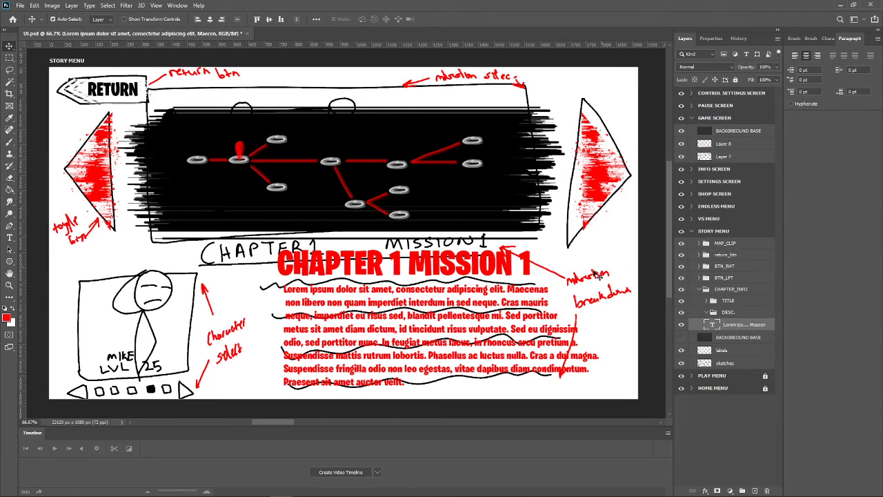
pyautogui.click(806, 55)
pyautogui.moveTo(336, 331)
pyautogui.mouseDown()
pyautogui.moveTo(483, 330)
pyautogui.moveTo(455, 331)
pyautogui.mouseUp()
pyautogui.moveTo(452, 330); pyautogui.dragTo(452, 330)
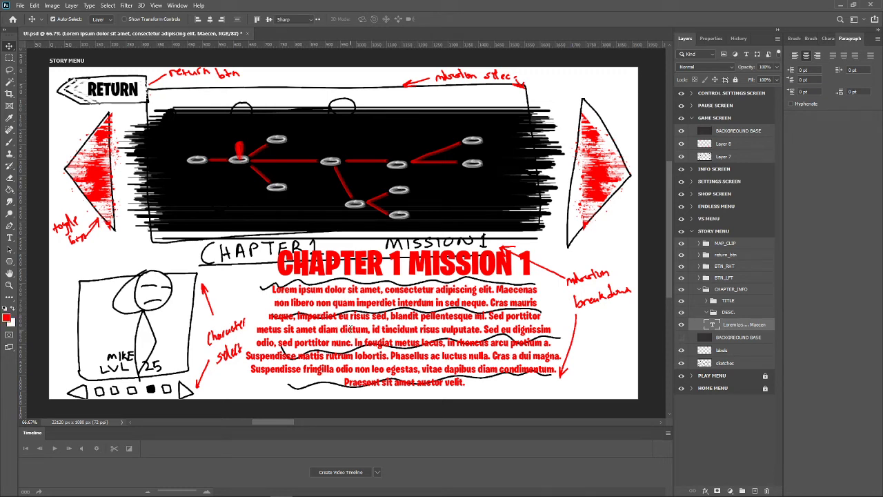
# Set the paragraph text colour to white #ffffff and preview it on the dark background.
pyautogui.doubleClick(351, 328)
pyautogui.click(836, 36)
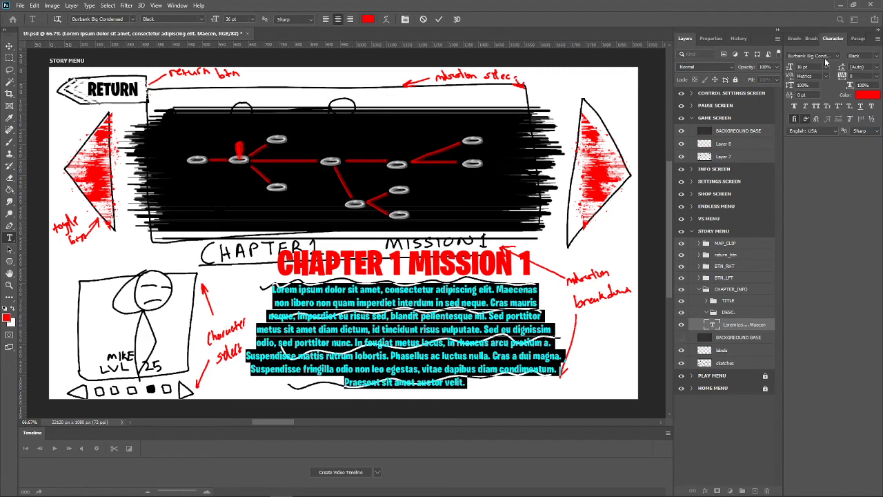
pyautogui.click(868, 94)
pyautogui.click(404, 142)
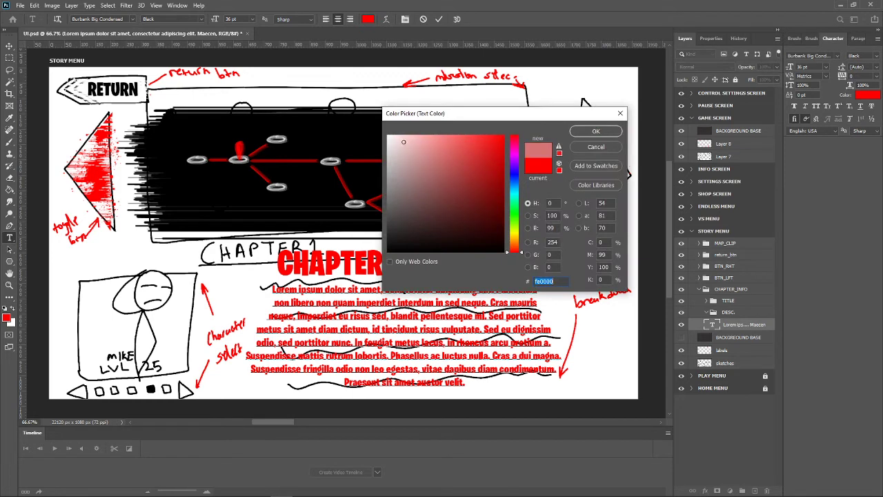
pyautogui.write('ffffff')
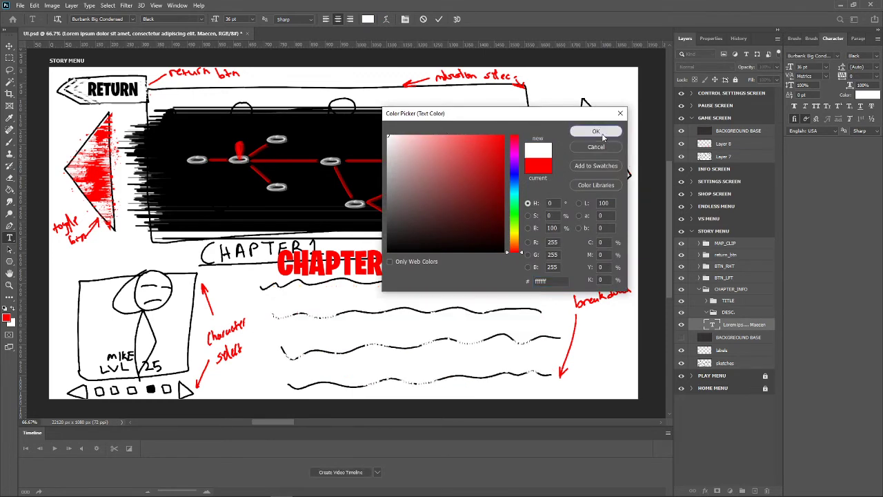
pyautogui.click(597, 132)
pyautogui.hotkey('ctrl', 'Return')
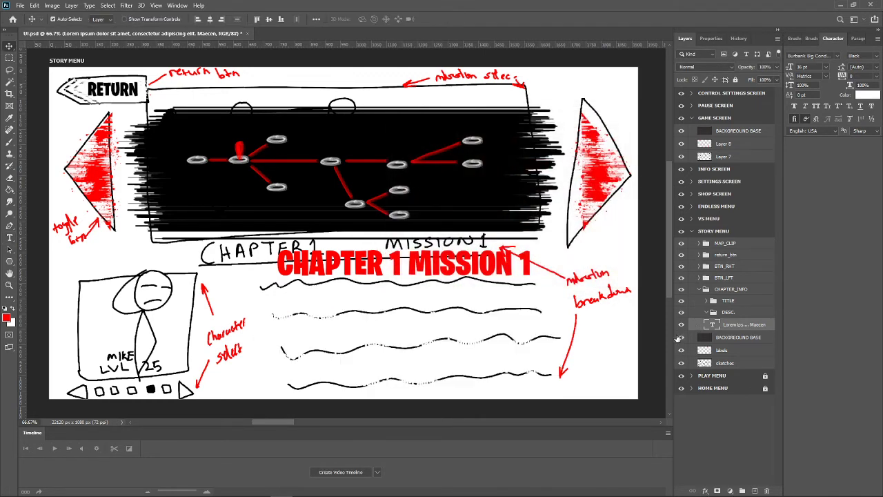
pyautogui.click(681, 337)
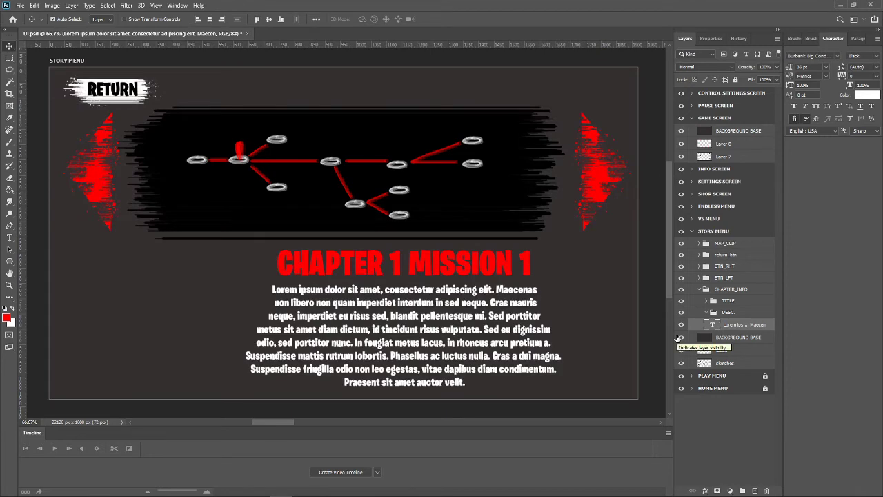
pyautogui.click(680, 337)
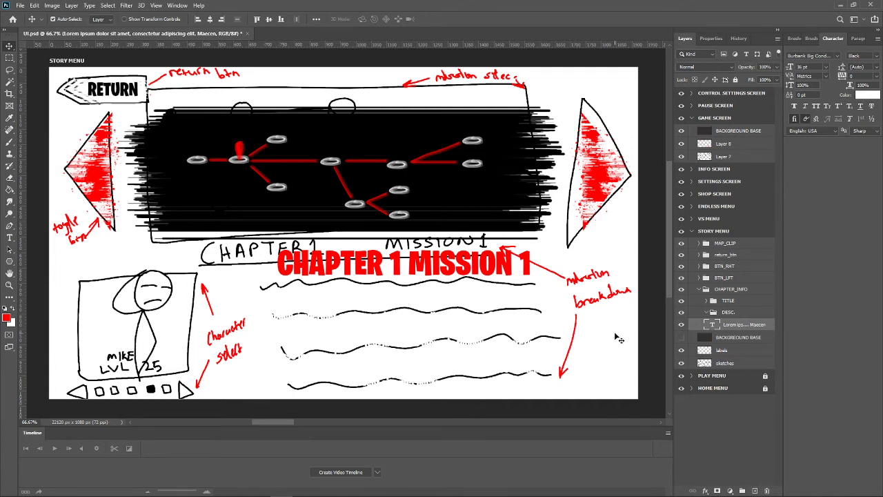
# Collapse CHAPTER_INFO and create a new group holding a new empty Layer 44.
pyautogui.click(700, 291)
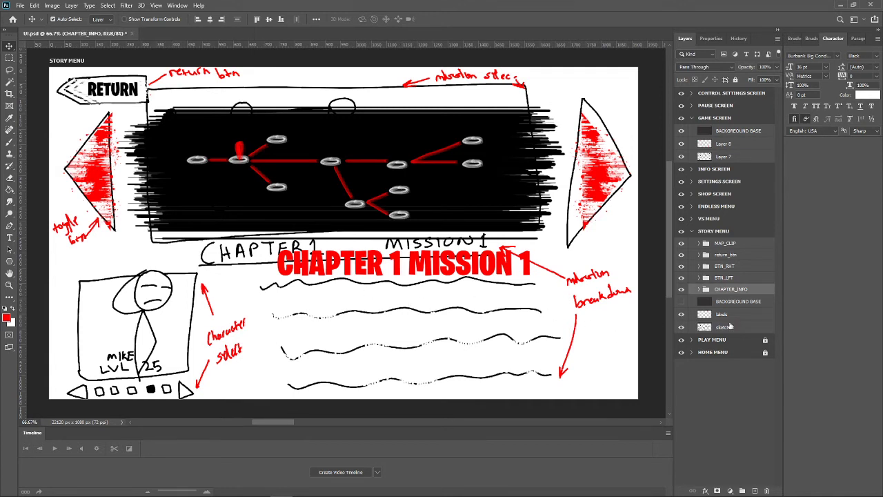
pyautogui.click(736, 302)
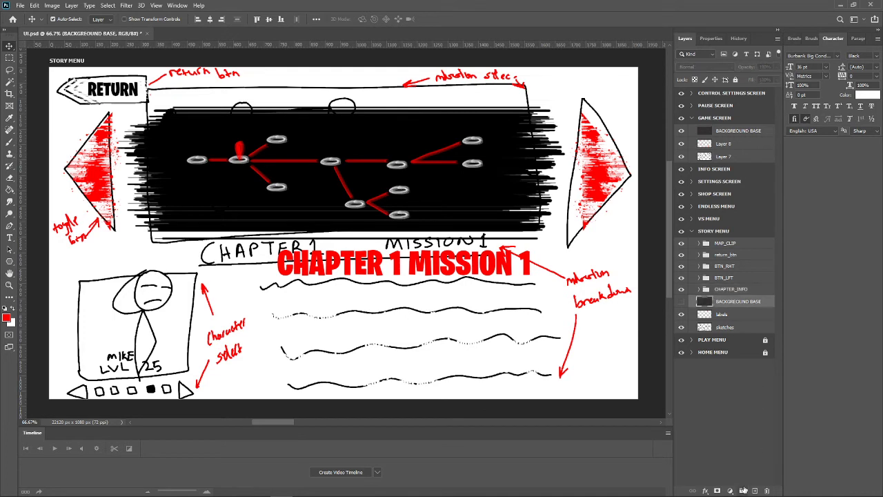
pyautogui.click(743, 490)
pyautogui.click(754, 490)
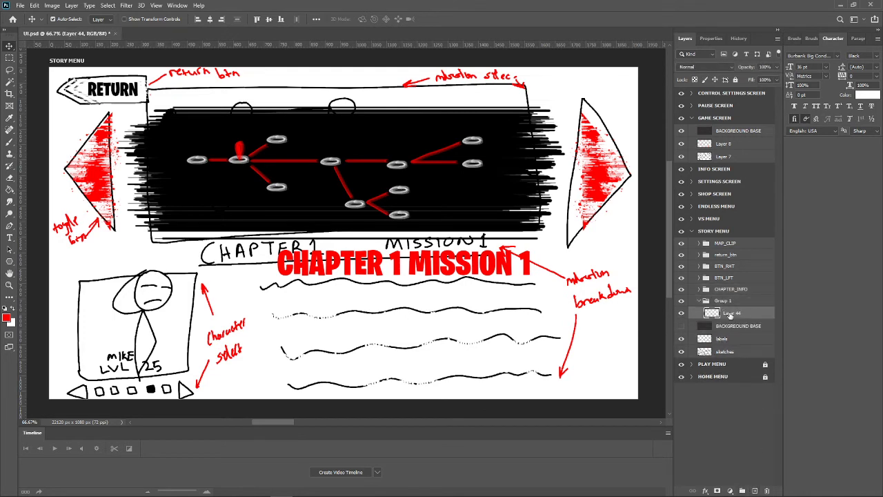
pyautogui.moveTo(731, 311); pyautogui.dragTo(729, 304)
# Name the group CHARACTER_SELECT_CLIP and select Layer 44 with the Brush tool.
pyautogui.doubleClick(724, 300)
pyautogui.write('C')
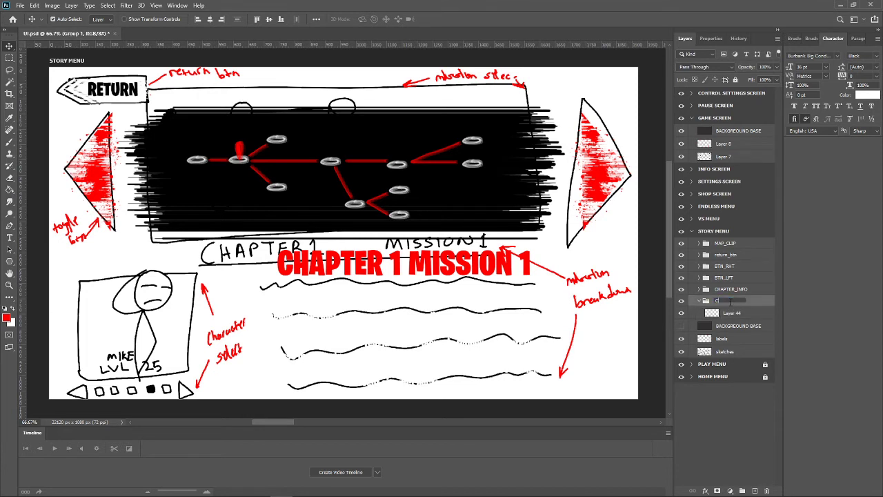
pyautogui.write('H')
pyautogui.write('ARACTER')
pyautogui.write('_SE')
pyautogui.write('LECT_C')
pyautogui.write('LIP')
pyautogui.press('Return')
pyautogui.click(729, 315)
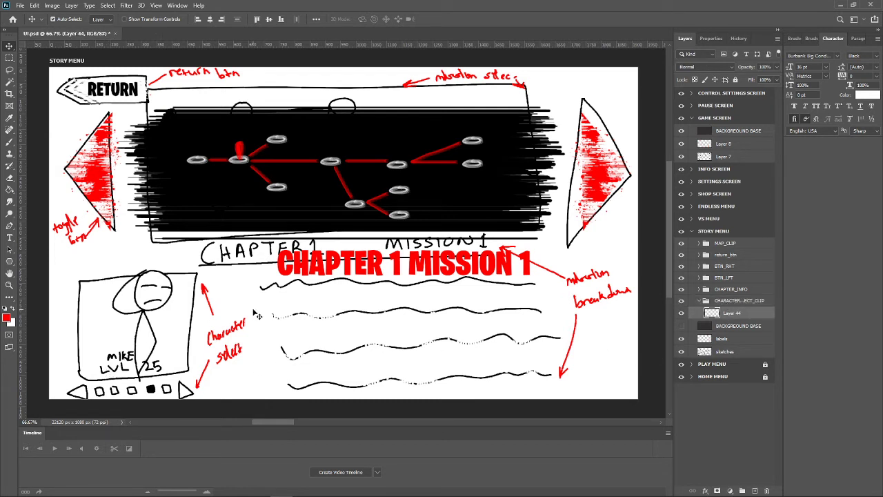
pyautogui.click(9, 142)
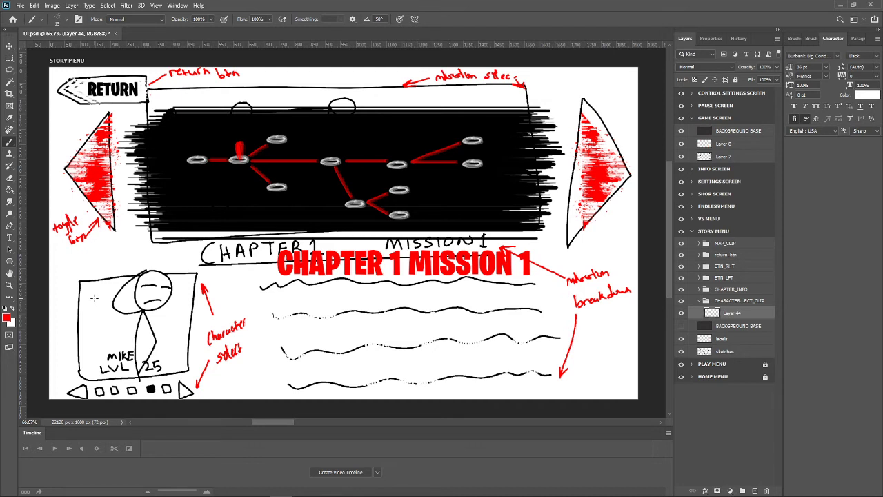
# Check the background base, undo a thin test stroke, and set the brush to 75 px.
pyautogui.click(681, 326)
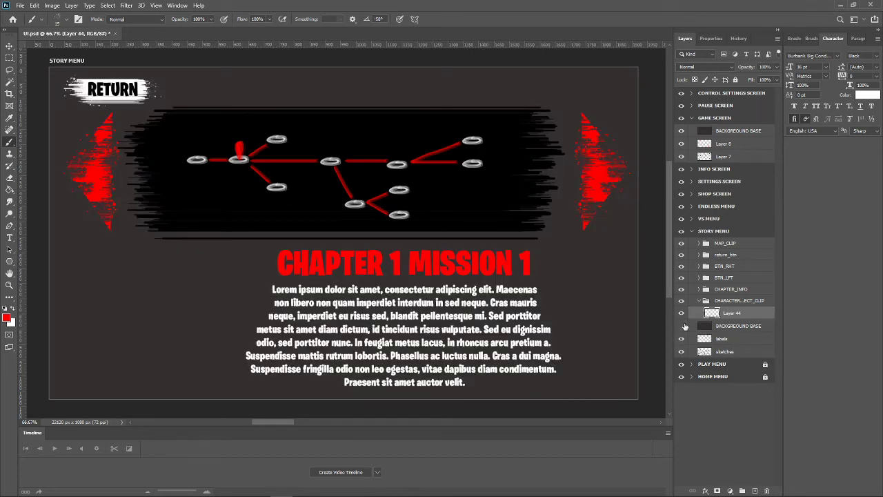
pyautogui.click(683, 326)
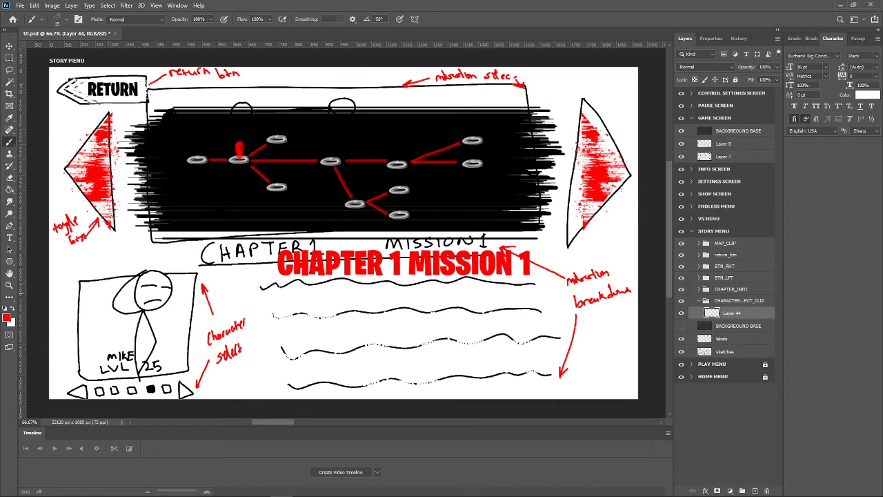
pyautogui.moveTo(80, 289); pyautogui.dragTo(179, 289)
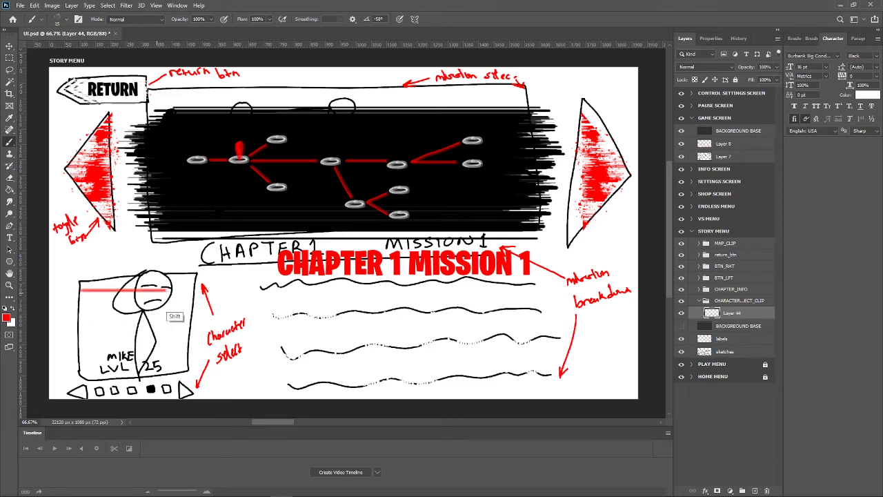
pyautogui.hotkey('ctrl', 'z')
pyautogui.click(62, 19)
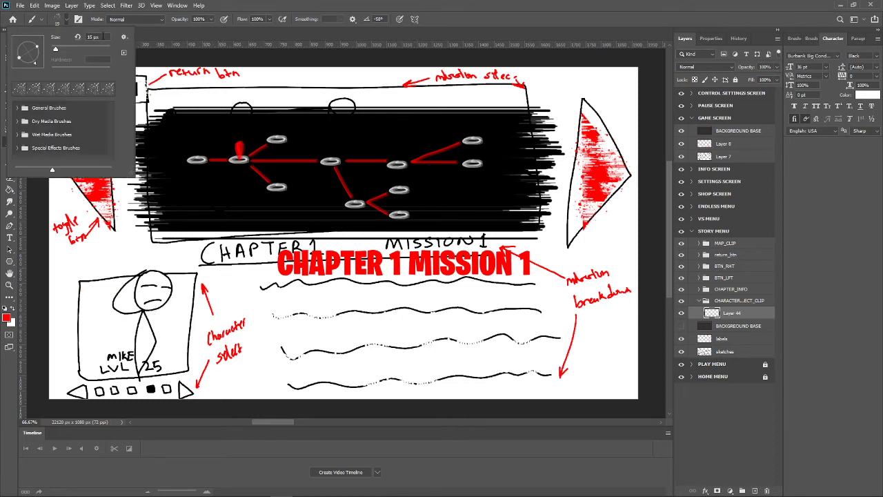
pyautogui.write('75')
pyautogui.press('Return')
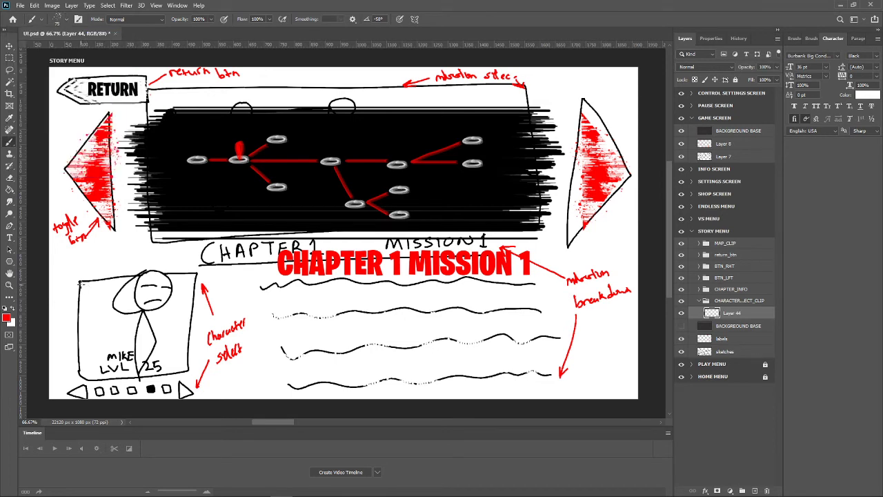
# Paint thick red strokes forming a band across the top of the character box.
pyautogui.moveTo(72, 282); pyautogui.dragTo(198, 283)
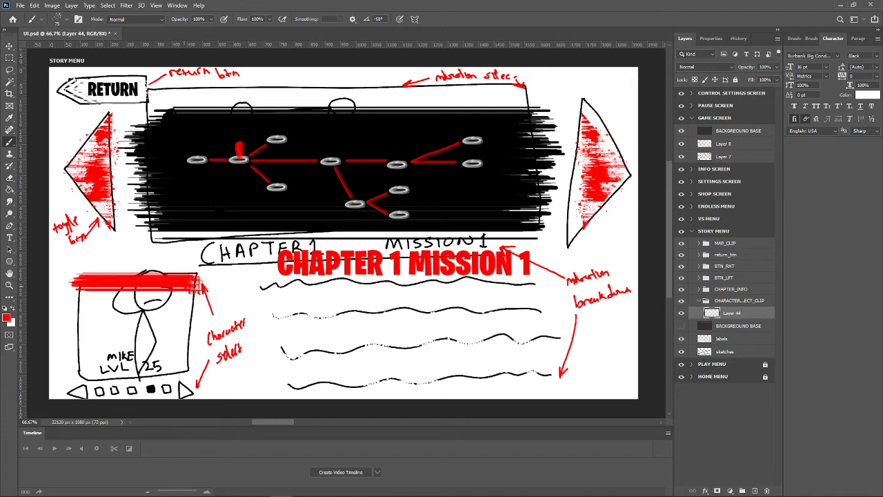
pyautogui.hotkey('ctrl', 'z')
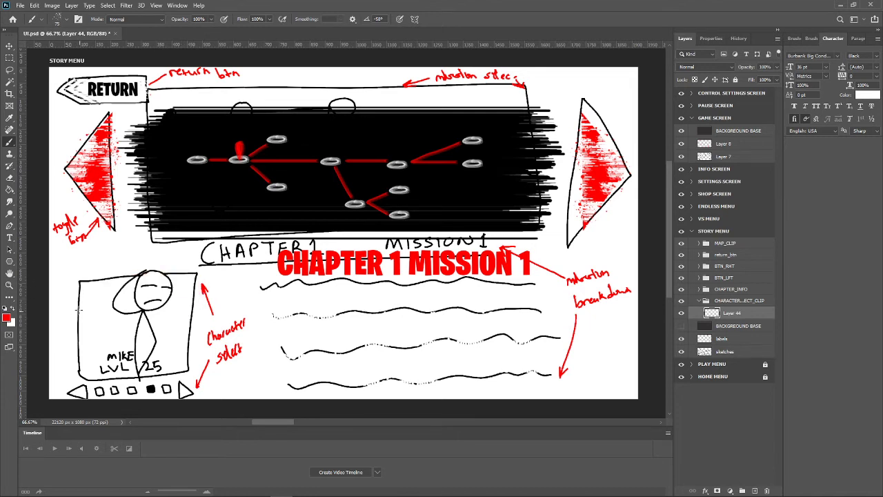
pyautogui.moveTo(80, 283); pyautogui.dragTo(202, 284)
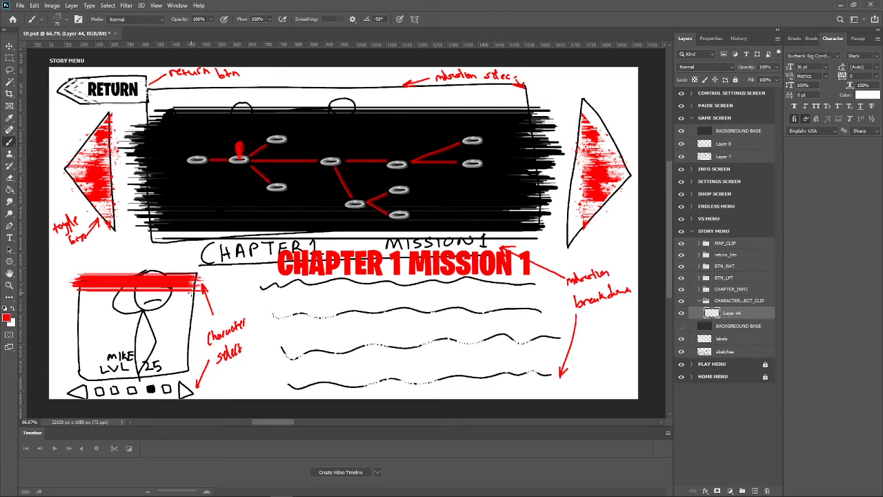
pyautogui.moveTo(195, 292); pyautogui.dragTo(81, 296)
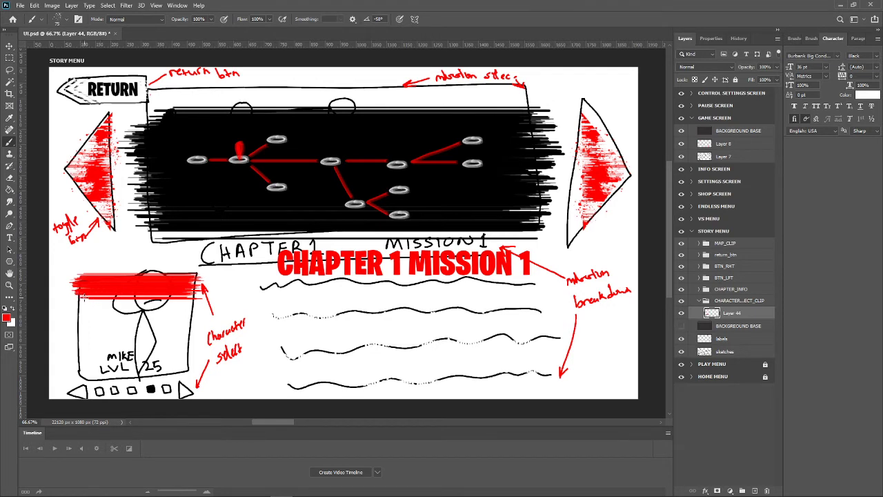
pyautogui.moveTo(83, 295)
pyautogui.mouseDown()
pyautogui.moveTo(90, 306)
pyautogui.moveTo(192, 296)
pyautogui.mouseUp()
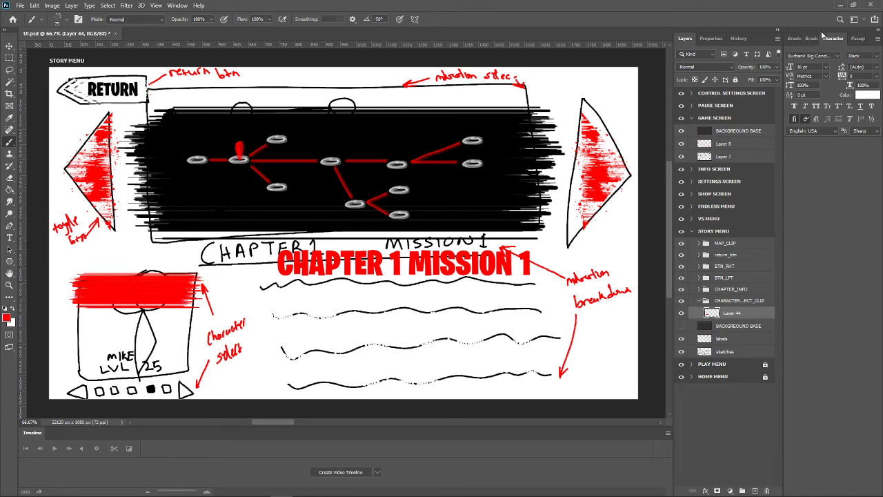
# Rotate the brush tip to -119° and paint red across the MIKE line and lower box.
pyautogui.click(795, 38)
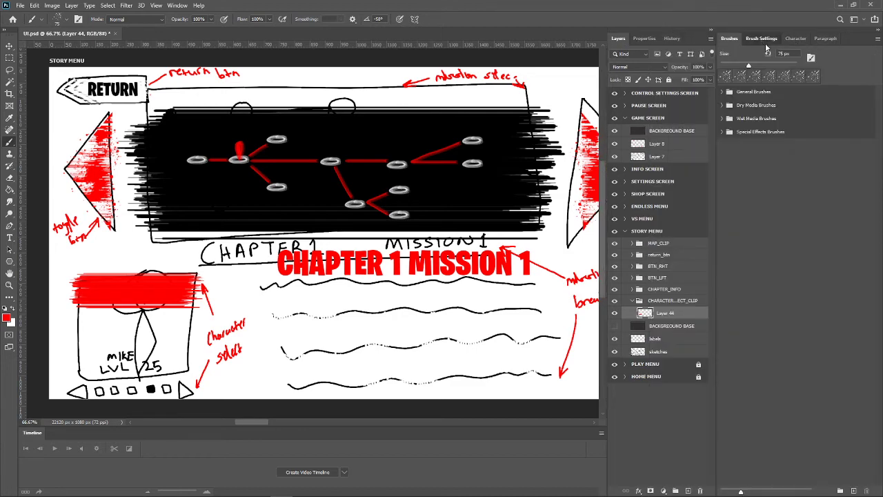
pyautogui.click(762, 39)
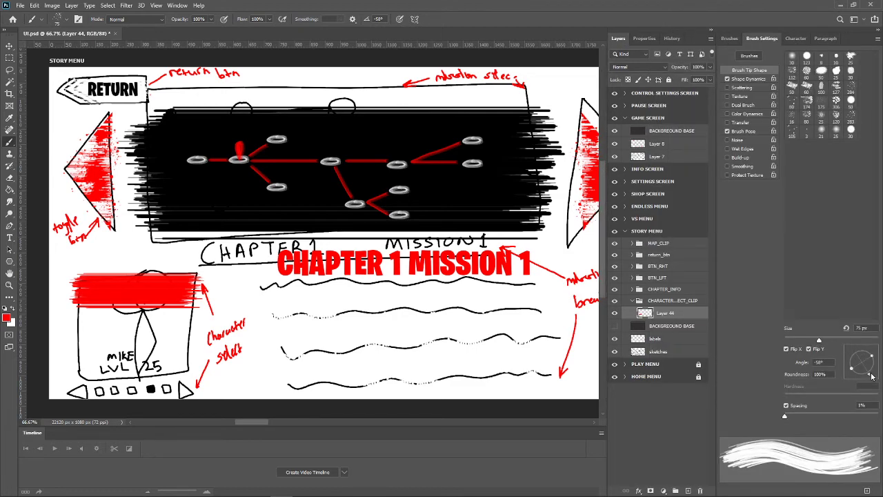
pyautogui.moveTo(871, 376); pyautogui.dragTo(854, 380)
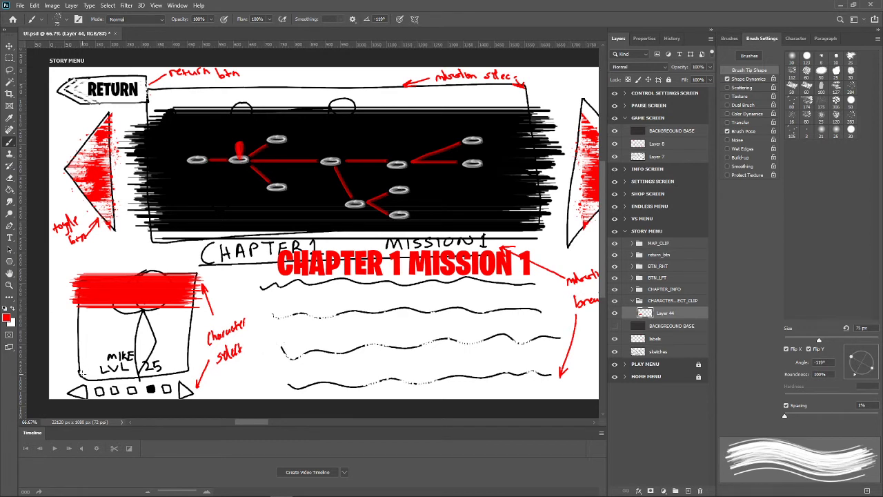
pyautogui.moveTo(81, 371); pyautogui.dragTo(135, 381)
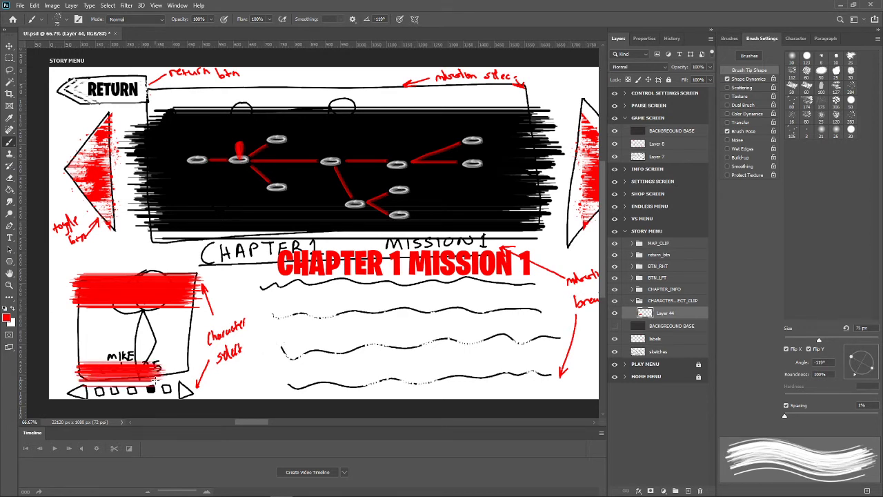
pyautogui.hotkey('ctrl', 'z')
pyautogui.moveTo(77, 354); pyautogui.dragTo(185, 367)
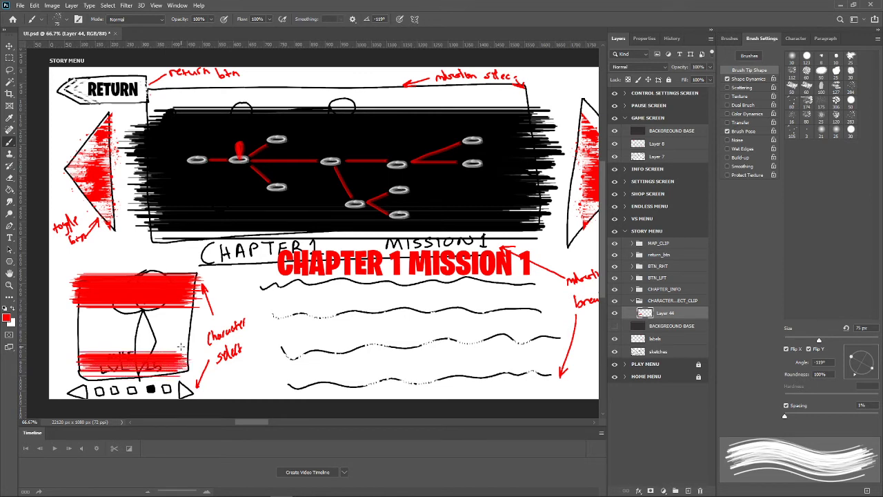
pyautogui.moveTo(183, 343)
pyautogui.mouseDown()
pyautogui.moveTo(78, 349)
pyautogui.moveTo(104, 328)
pyautogui.moveTo(187, 329)
pyautogui.mouseUp()
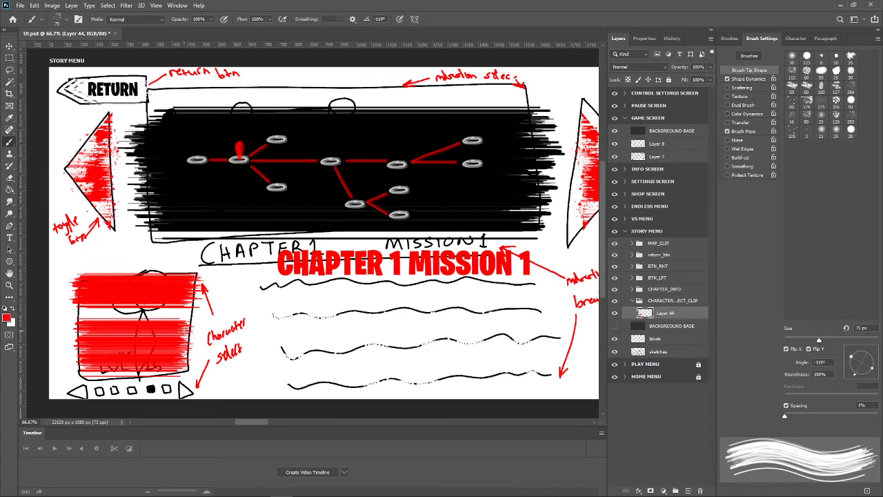
# Enlarge the brush to 122 px, angle -159°, and paint red over the remaining sketch and lettering.
pyautogui.moveTo(819, 339); pyautogui.dragTo(811, 338)
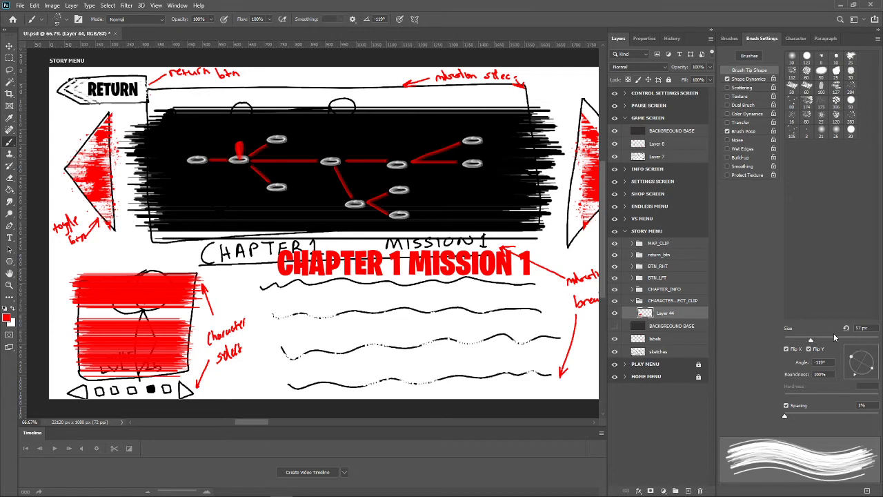
pyautogui.click(835, 339)
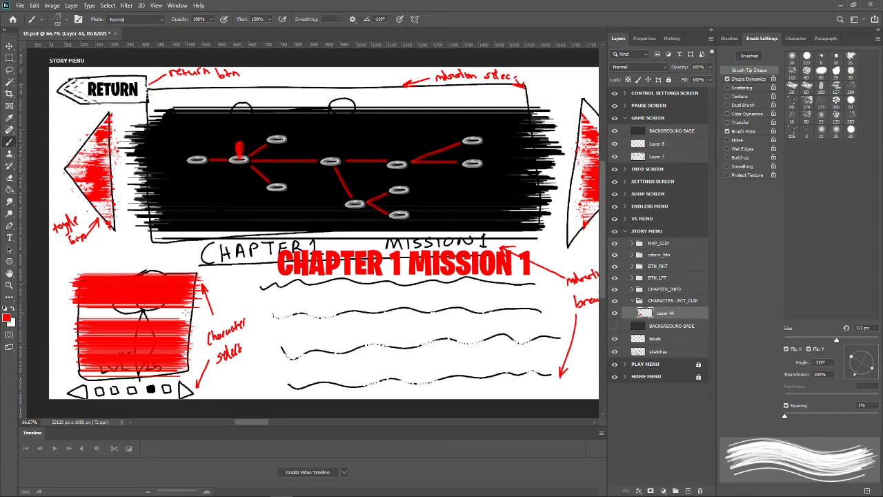
pyautogui.moveTo(190, 313); pyautogui.dragTo(86, 314)
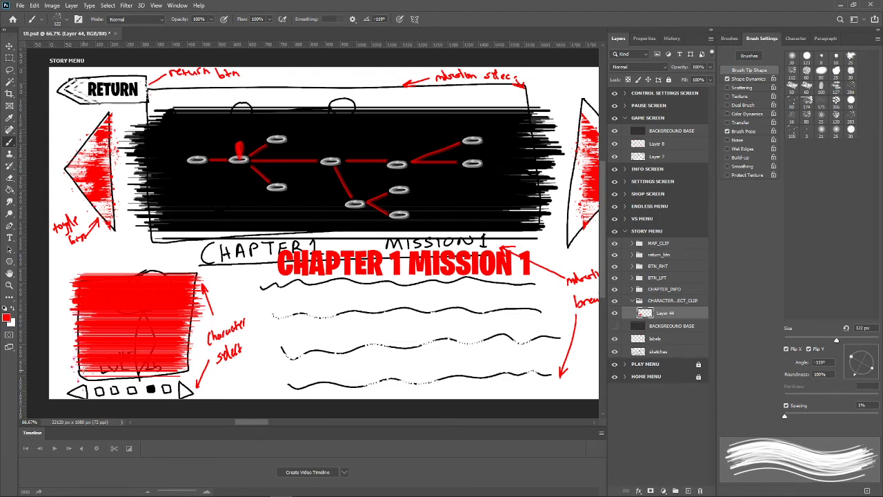
pyautogui.moveTo(76, 360); pyautogui.dragTo(114, 376)
pyautogui.hotkey('ctrl', 'z')
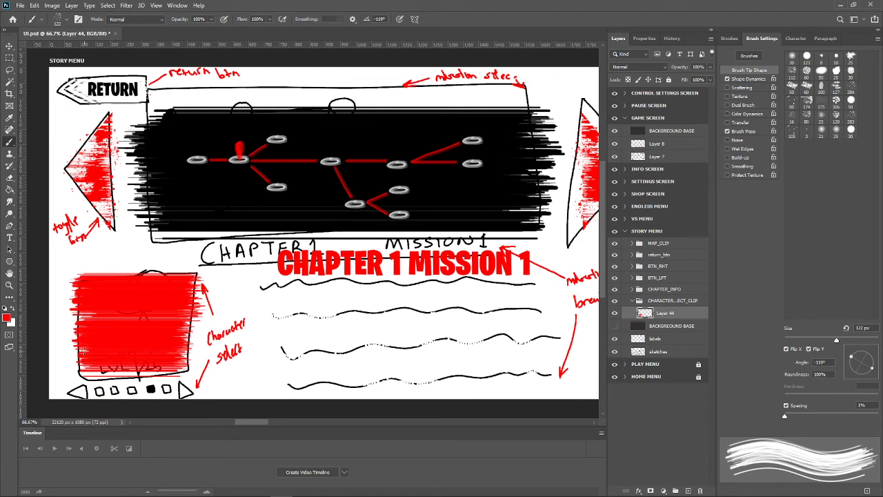
pyautogui.moveTo(80, 322); pyautogui.dragTo(171, 322)
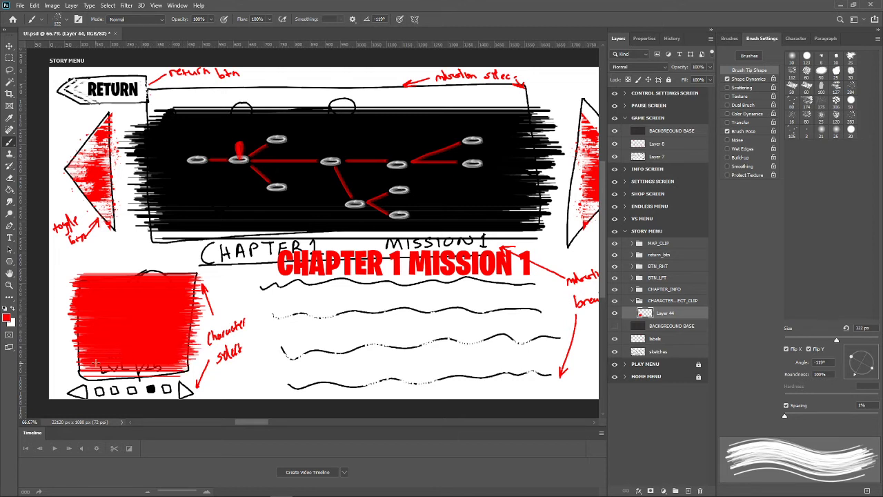
pyautogui.moveTo(99, 364); pyautogui.dragTo(135, 365)
pyautogui.moveTo(853, 378); pyautogui.dragTo(848, 366)
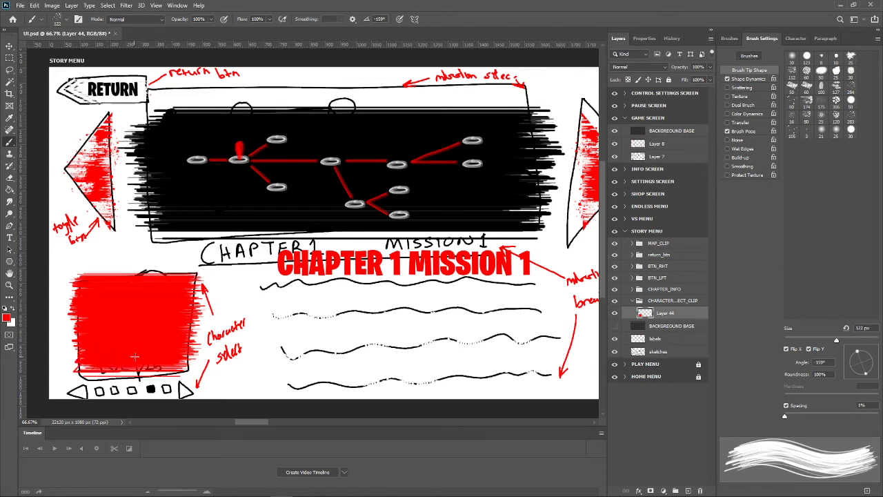
pyautogui.moveTo(87, 358); pyautogui.dragTo(177, 359)
# Set the brush to 76 px and paint solid red over the gaps along the panel's bottom edge.
pyautogui.click(66, 20)
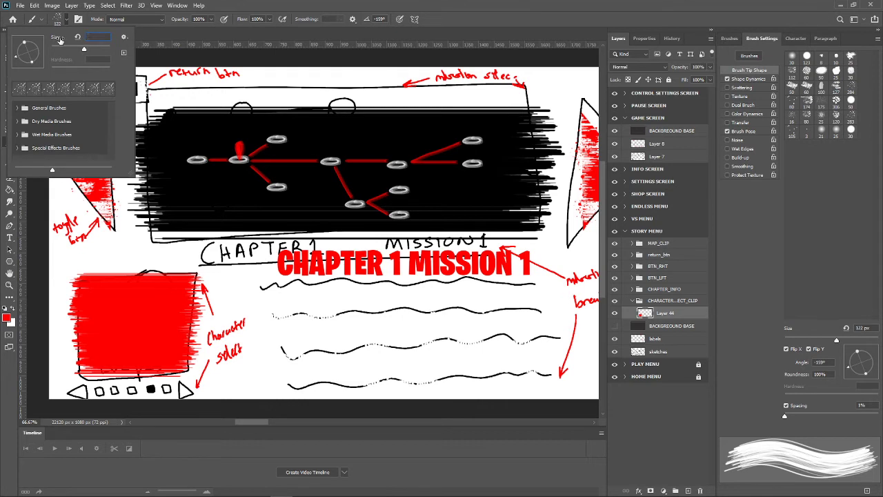
pyautogui.write('7')
pyautogui.press('Return')
pyautogui.press(']')
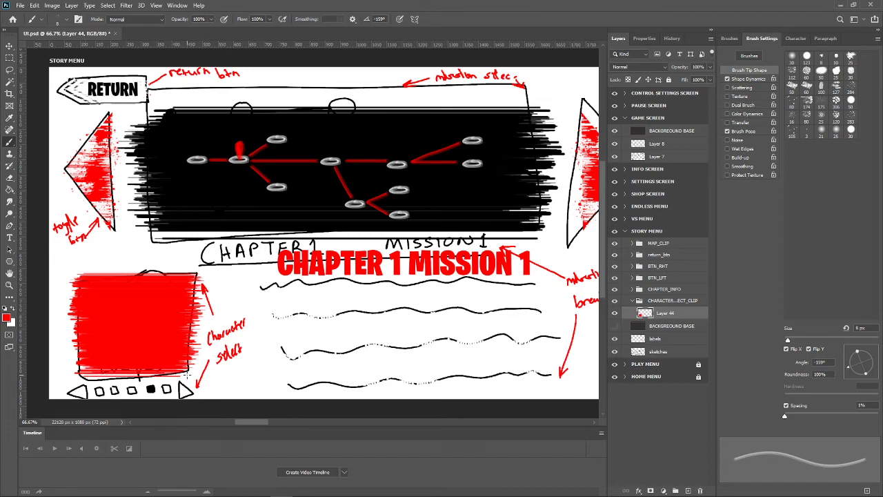
pyautogui.click(65, 21)
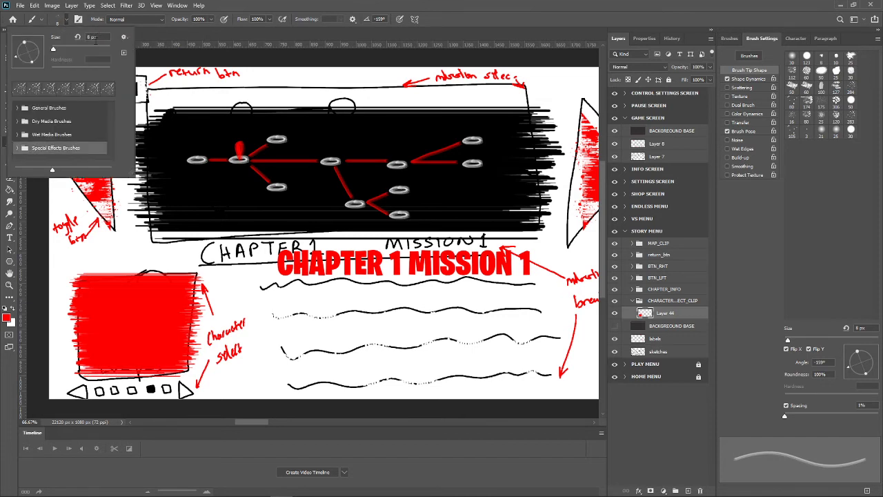
pyautogui.write('17')
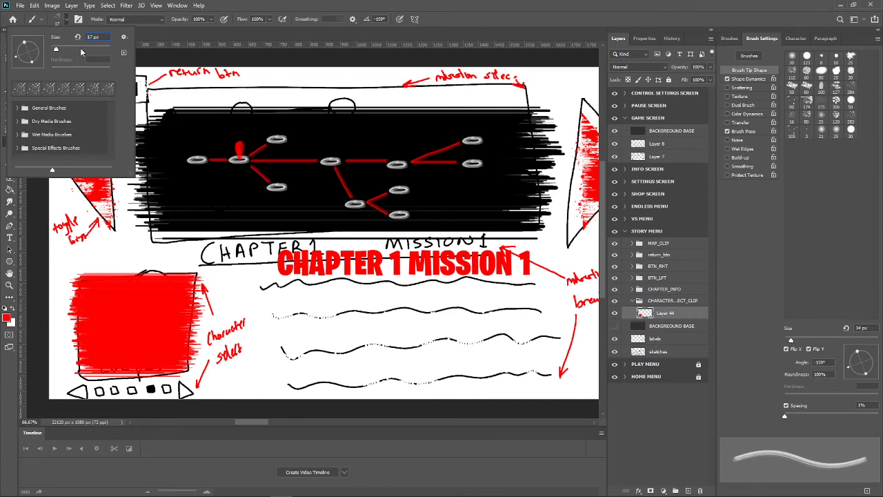
pyautogui.write('6')
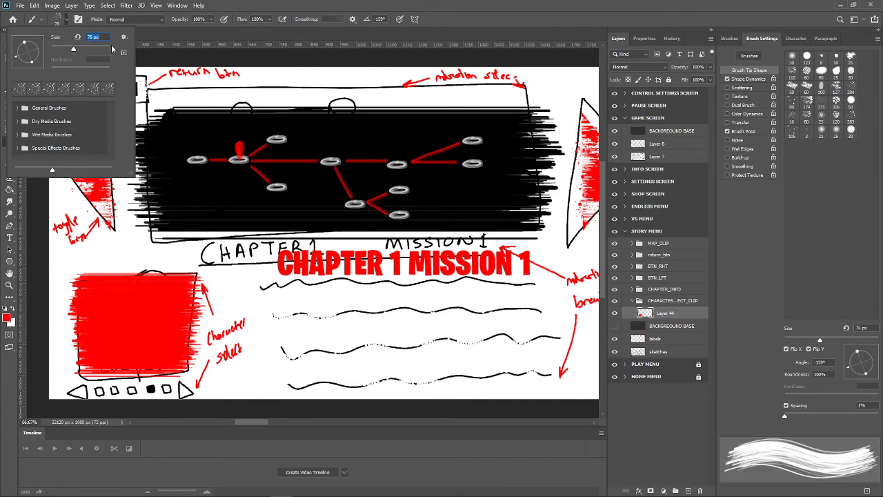
pyautogui.press('Return')
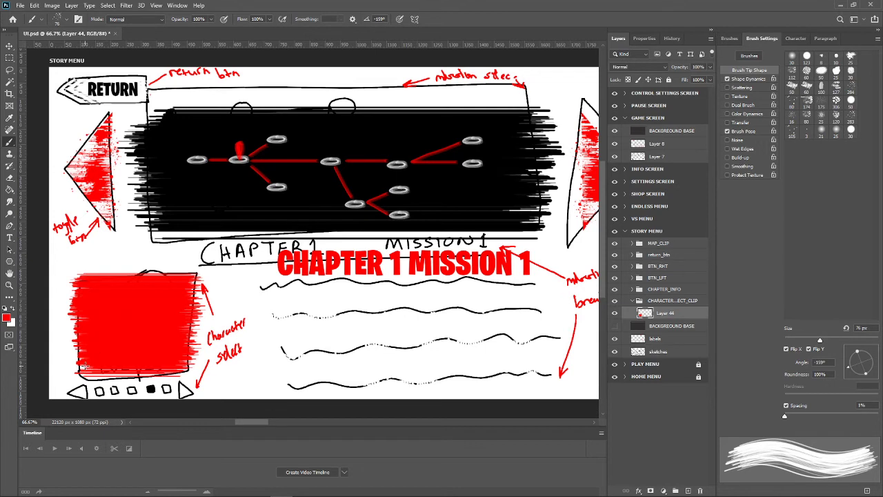
pyautogui.moveTo(81, 368); pyautogui.dragTo(183, 366)
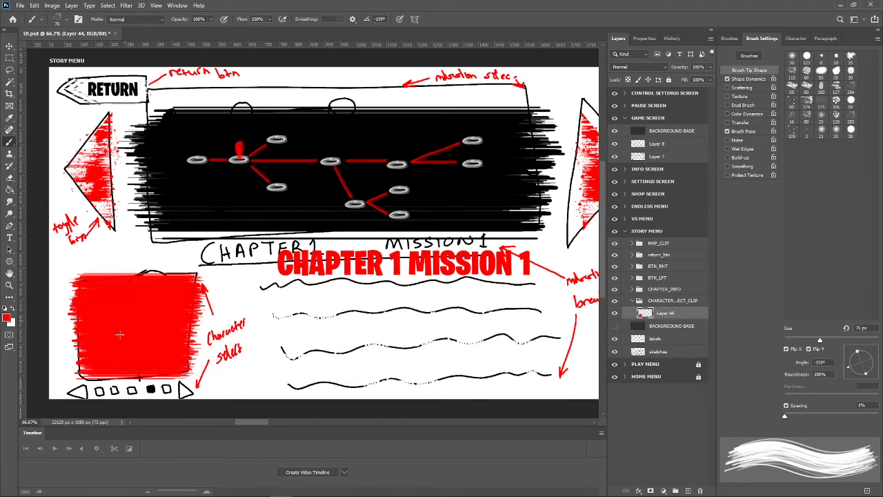
pyautogui.moveTo(85, 367)
pyautogui.mouseDown()
pyautogui.moveTo(107, 377)
pyautogui.moveTo(168, 366)
pyautogui.mouseUp()
pyautogui.moveTo(83, 371); pyautogui.dragTo(178, 365)
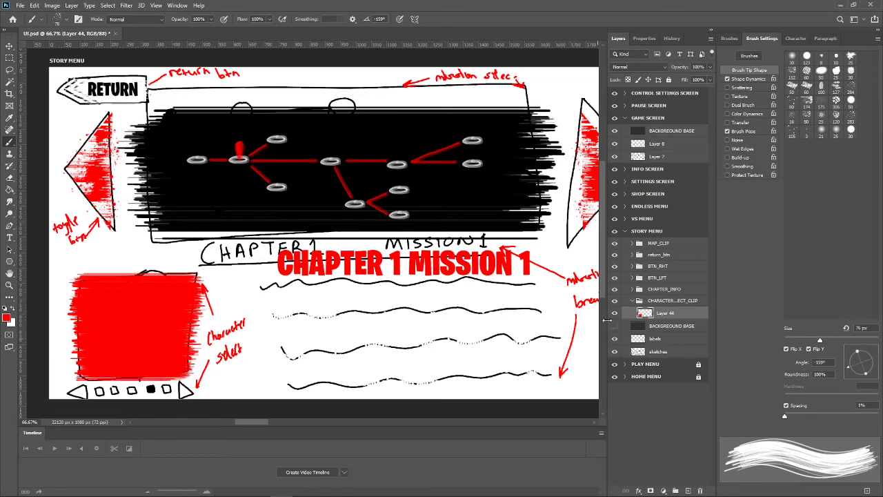
# Paint red along the panel's top and left edges, previewing it against BACKGROUND BASE.
pyautogui.click(613, 327)
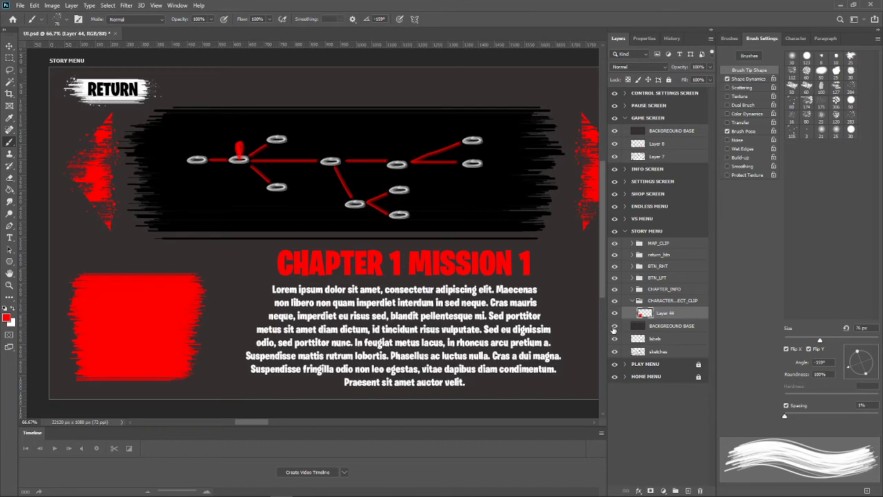
pyautogui.click(613, 327)
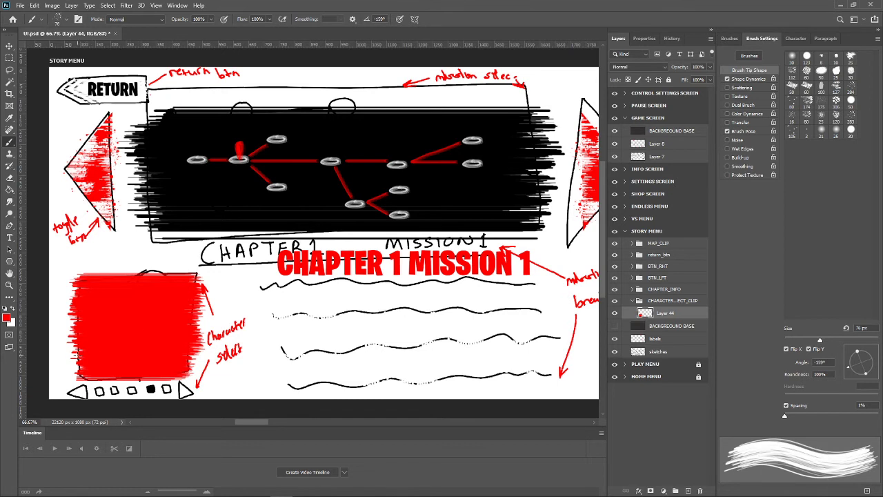
pyautogui.moveTo(76, 355); pyautogui.dragTo(70, 353)
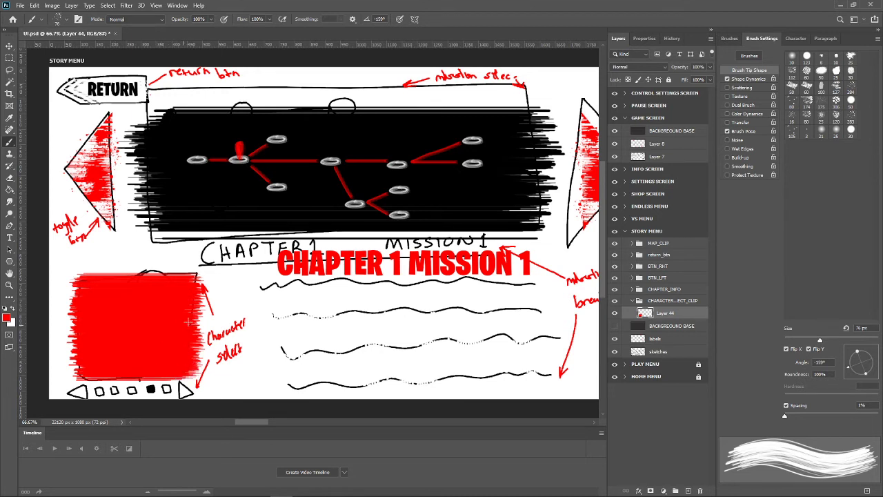
pyautogui.moveTo(194, 284); pyautogui.dragTo(81, 283)
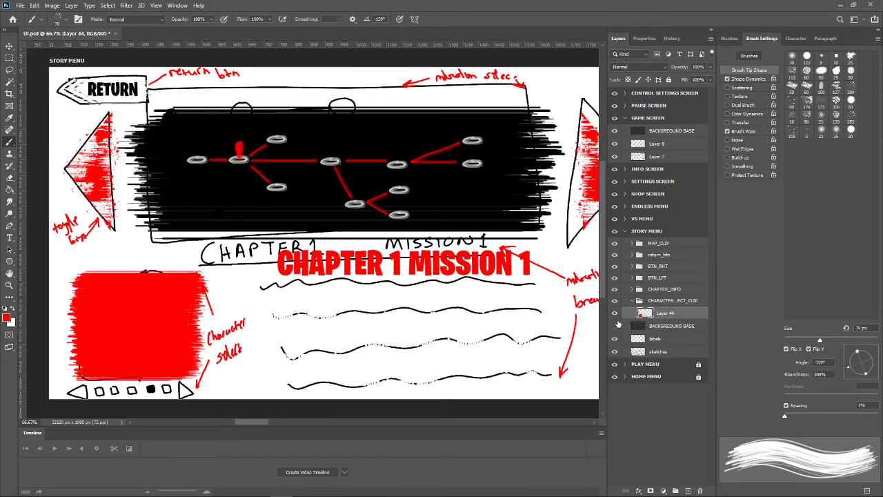
pyautogui.click(615, 327)
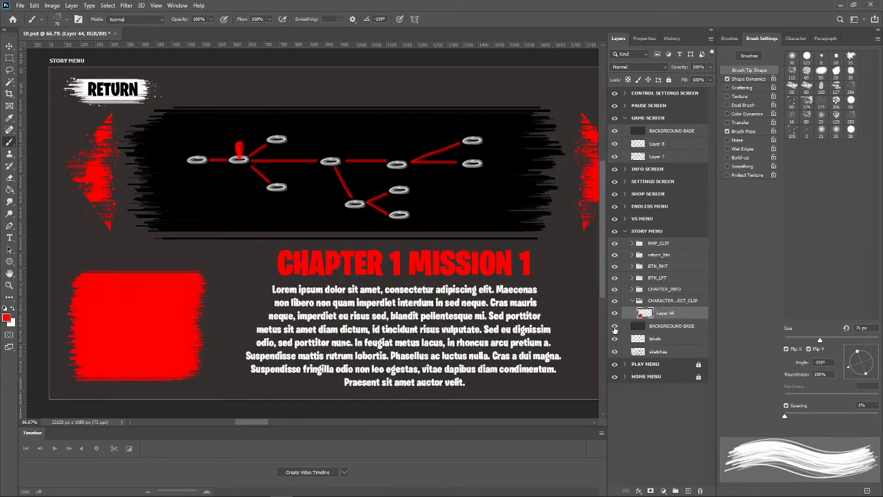
pyautogui.click(615, 327)
pyautogui.click(615, 327)
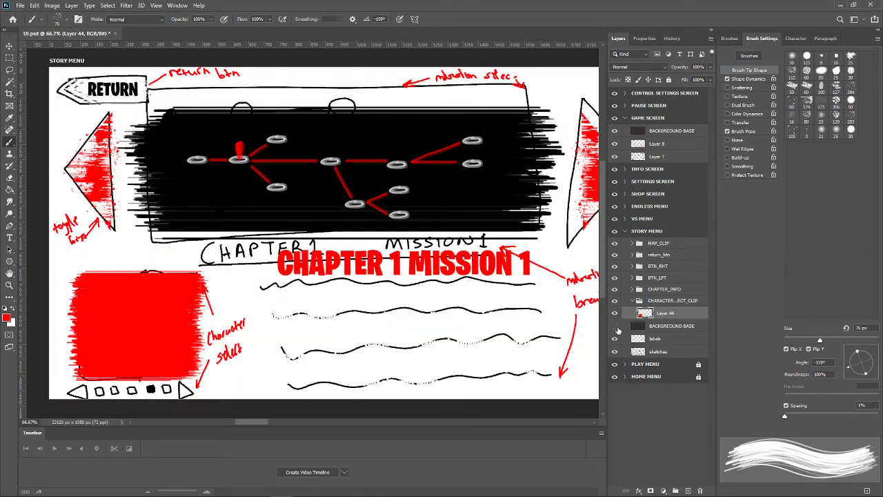
# Rename Layer 44 to BASE and hide it.
pyautogui.doubleClick(665, 313)
pyautogui.write('BASE')
pyautogui.press('Return')
pyautogui.click(615, 314)
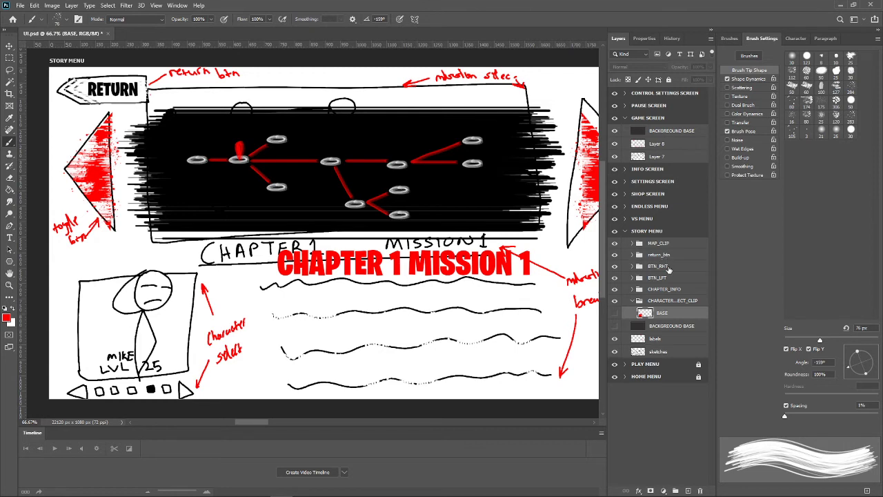
# Duplicate the BTN_RHT and BTN_LFT groups and move the copies into CHARACTER_SELECT_CLIP.
pyautogui.click(668, 268)
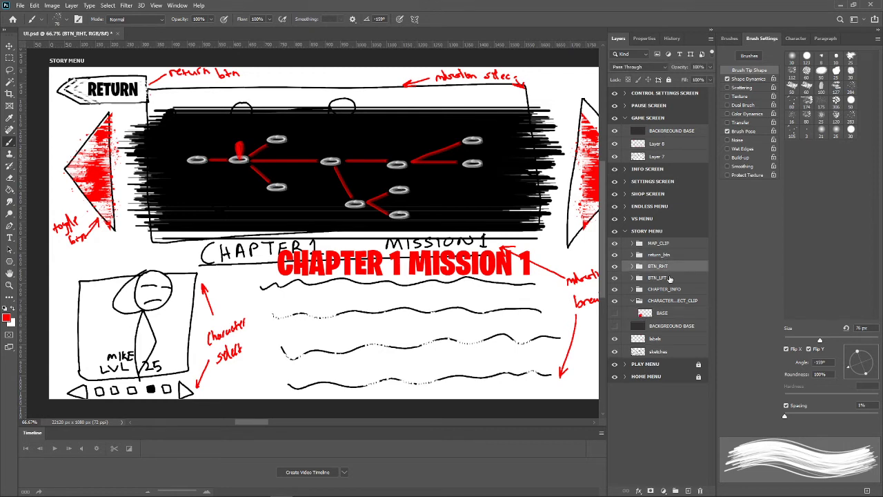
pyautogui.keyDown('shift'); pyautogui.click(668, 277); pyautogui.keyUp('shift')
pyautogui.hotkey('ctrl', 'j')
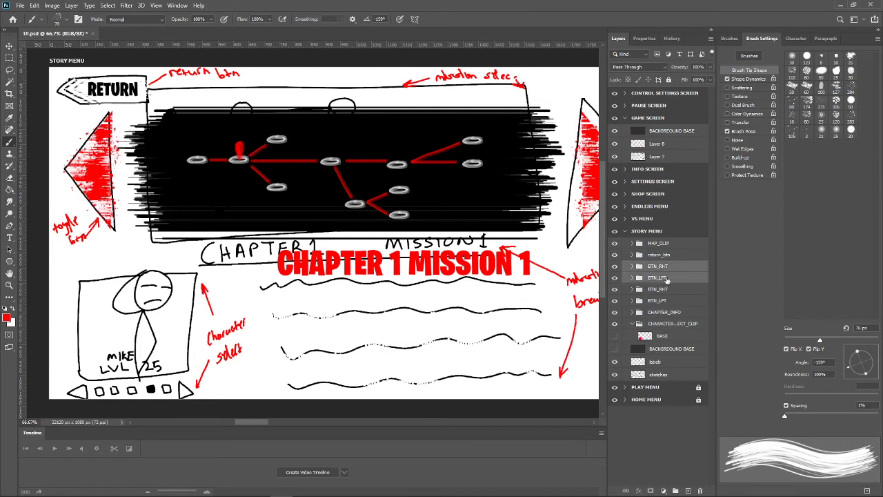
pyautogui.moveTo(674, 278); pyautogui.dragTo(678, 340)
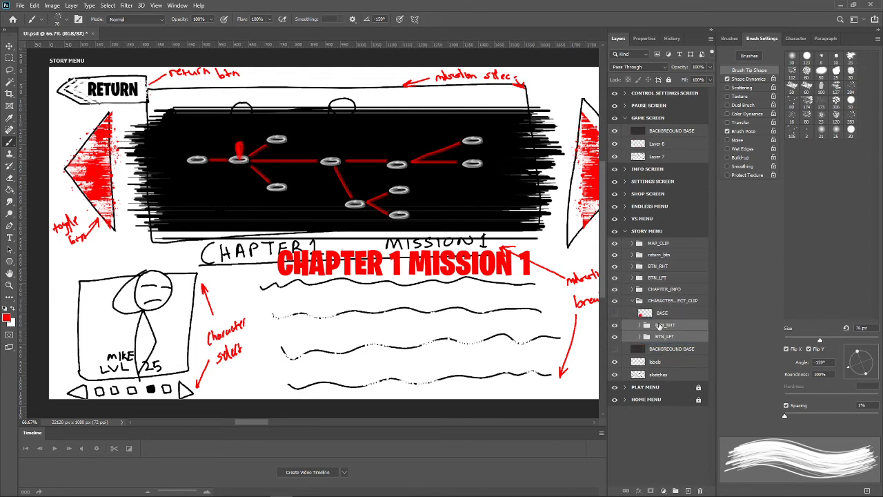
pyautogui.click(615, 300)
# Move the copied arrow groups down and left onto the character panel.
pyautogui.hotkey('ctrl', 't')
pyautogui.moveTo(93, 175); pyautogui.dragTo(103, 304)
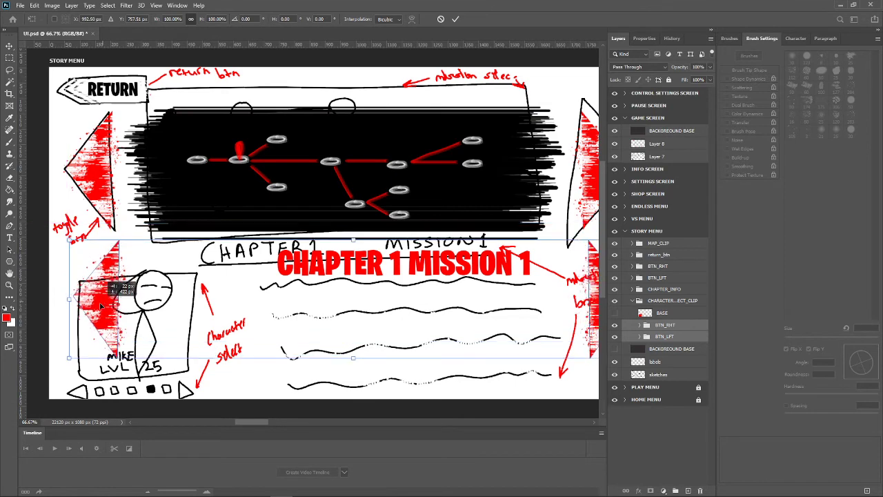
pyautogui.moveTo(104, 303); pyautogui.dragTo(92, 310)
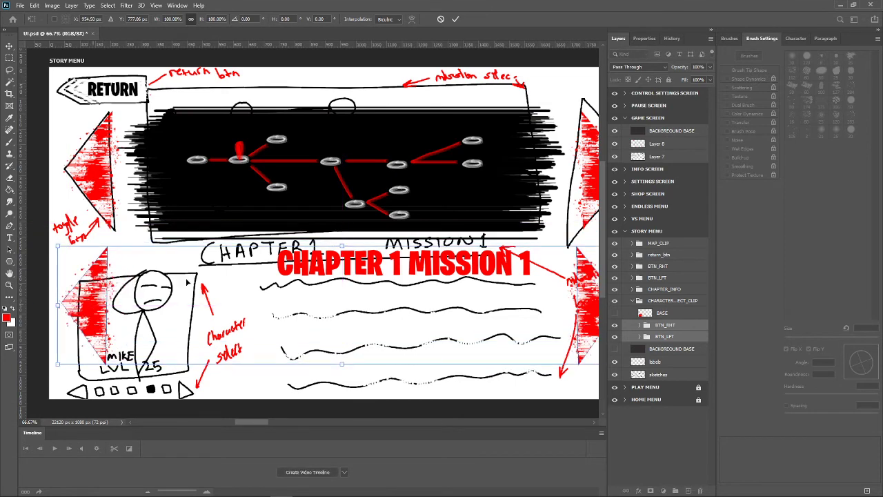
pyautogui.click(455, 19)
pyautogui.press('b')
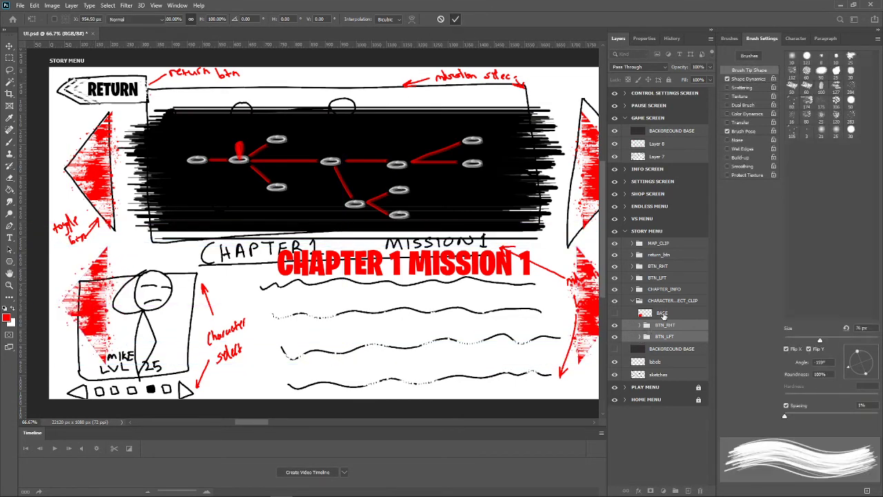
# Shrink the copied BTN_RHT arrow to about 22% at the panel's bottom edge.
pyautogui.click(670, 315)
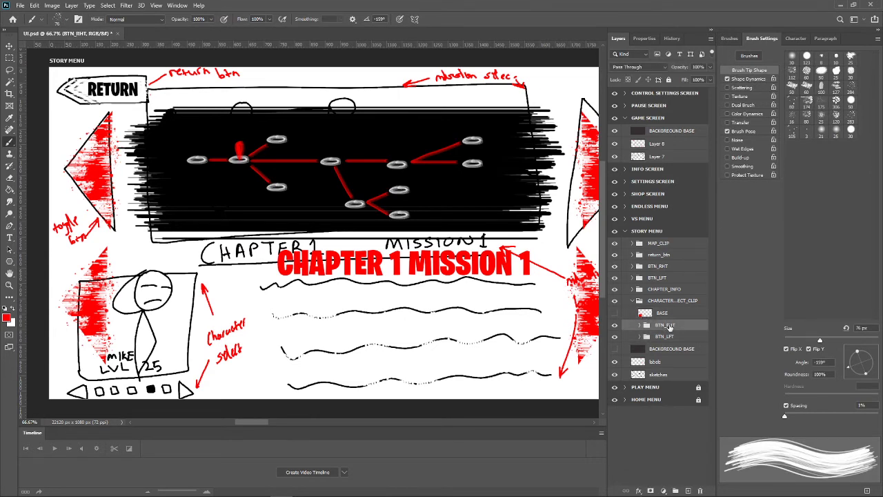
pyautogui.hotkey('ctrl', 't')
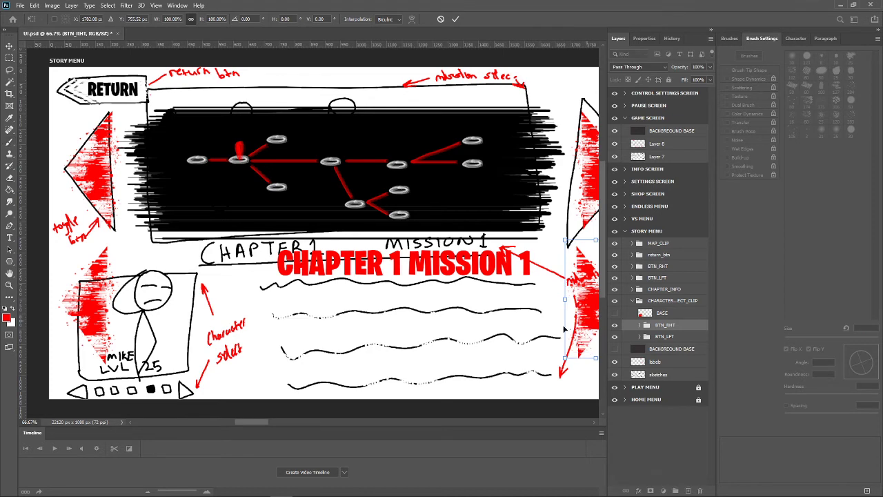
pyautogui.moveTo(580, 318)
pyautogui.mouseDown()
pyautogui.moveTo(200, 364)
pyautogui.moveTo(211, 342)
pyautogui.mouseUp()
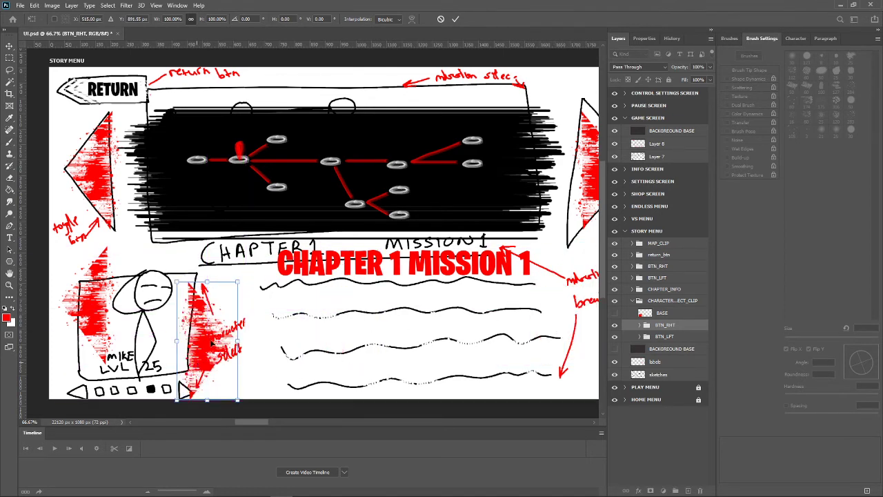
pyautogui.moveTo(238, 282); pyautogui.dragTo(187, 385)
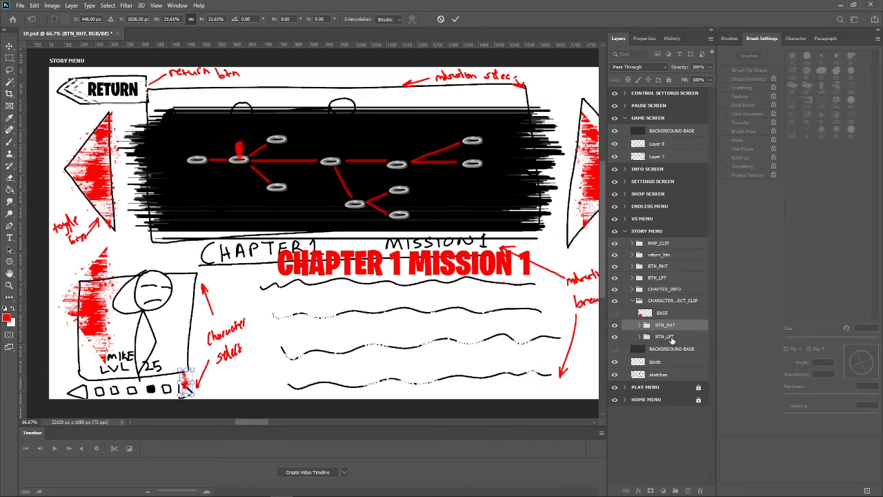
pyautogui.press('Return')
# Delete the copied BTN_LFT group and show BACKGROUND BASE.
pyautogui.click(671, 336)
pyautogui.press('Delete')
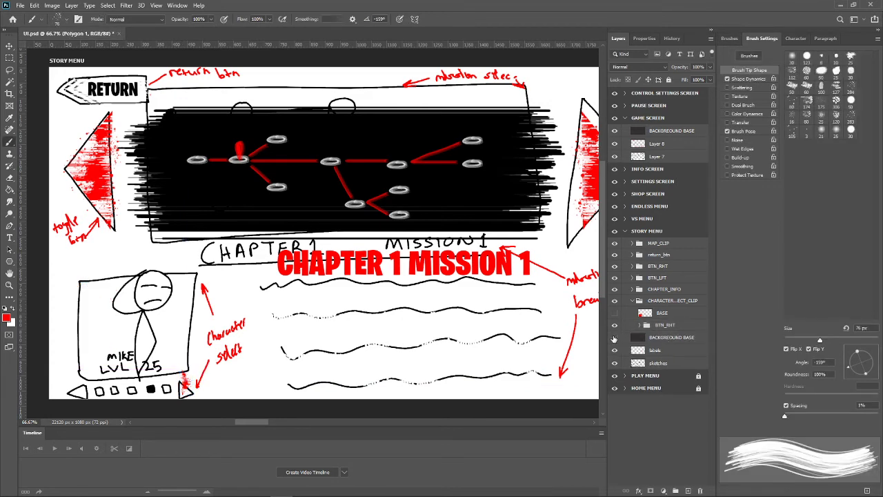
pyautogui.click(615, 313)
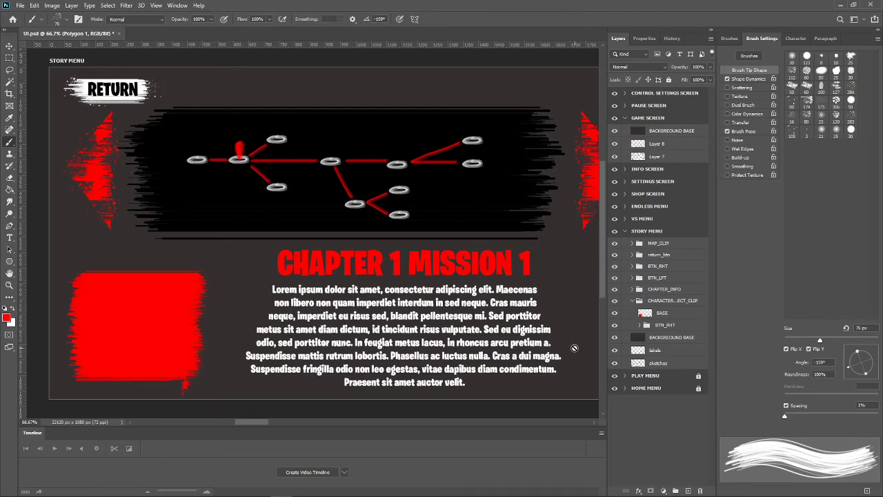
# Raise the BASE panel slightly with a Move-tool drag and four Up-arrow nudges.
pyautogui.click(683, 315)
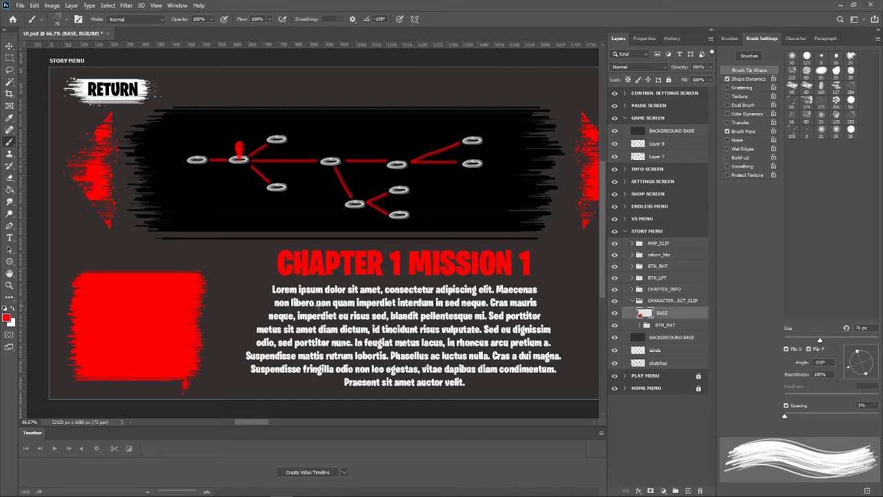
pyautogui.click(10, 46)
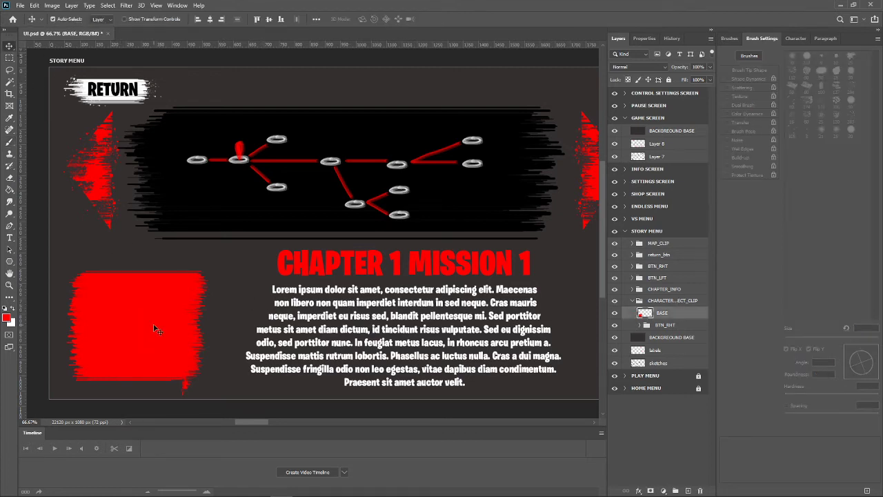
pyautogui.moveTo(160, 334); pyautogui.dragTo(167, 330)
pyautogui.press('Up')
pyautogui.press('Up')
pyautogui.press('Up')
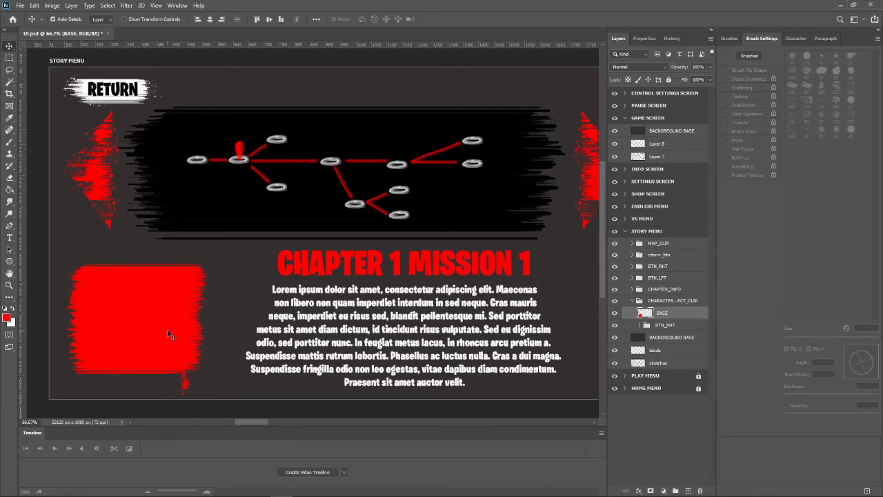
pyautogui.press('Up')
pyautogui.press('Up')
pyautogui.press('Up')
pyautogui.press('Up')
pyautogui.press('Up')
pyautogui.press('Up')
pyautogui.press('Up')
pyautogui.press('Up')
pyautogui.press('Up')
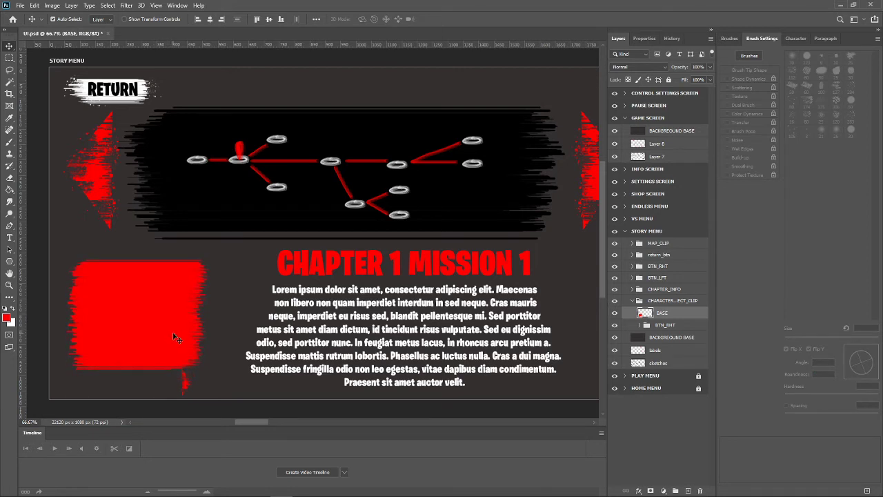
pyautogui.press('Up')
pyautogui.press('Up')
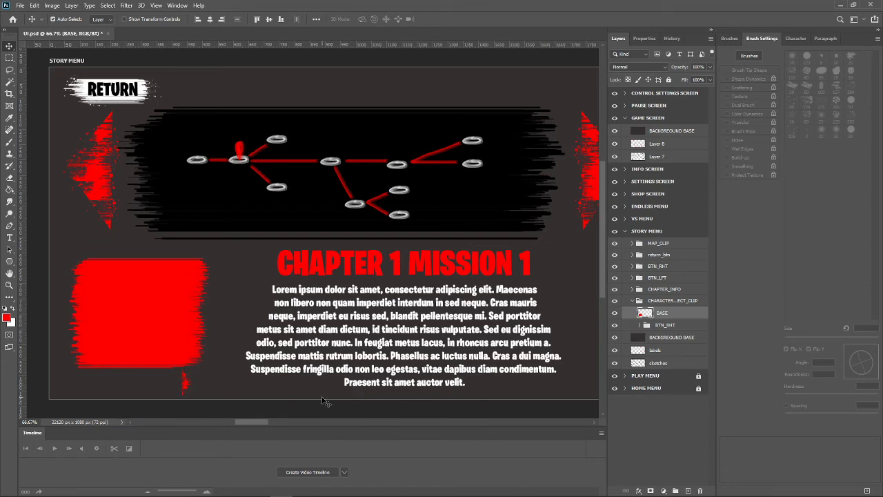
pyautogui.press('Up')
pyautogui.press('Up')
pyautogui.press('Up')
pyautogui.press('Up')
pyautogui.press('Up')
pyautogui.press('Up')
pyautogui.press('Up')
pyautogui.press('Up')
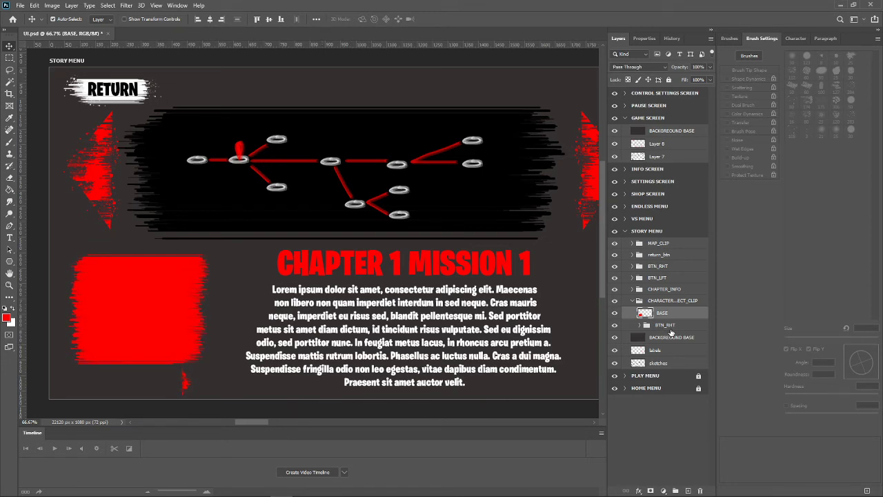
pyautogui.click(670, 330)
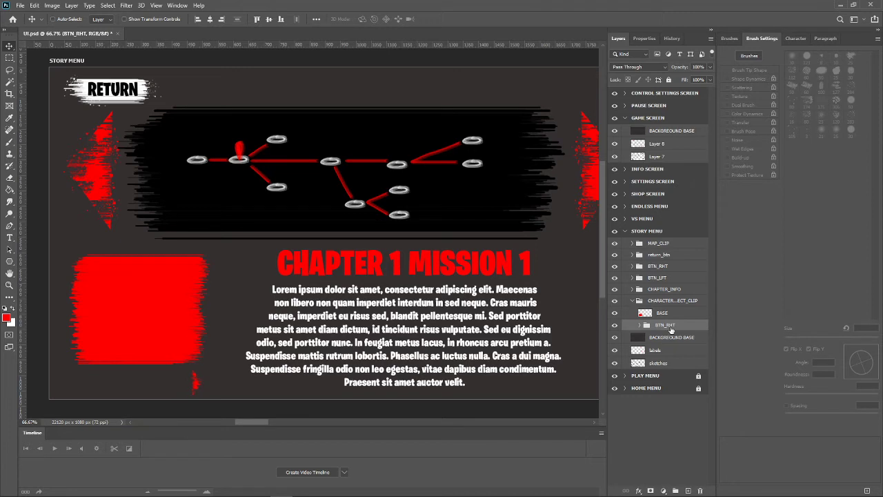
# Duplicate the BTN_RHT arrow group as BTN_LFT.
pyautogui.hotkey('ctrl', 'j')
pyautogui.doubleClick(674, 325)
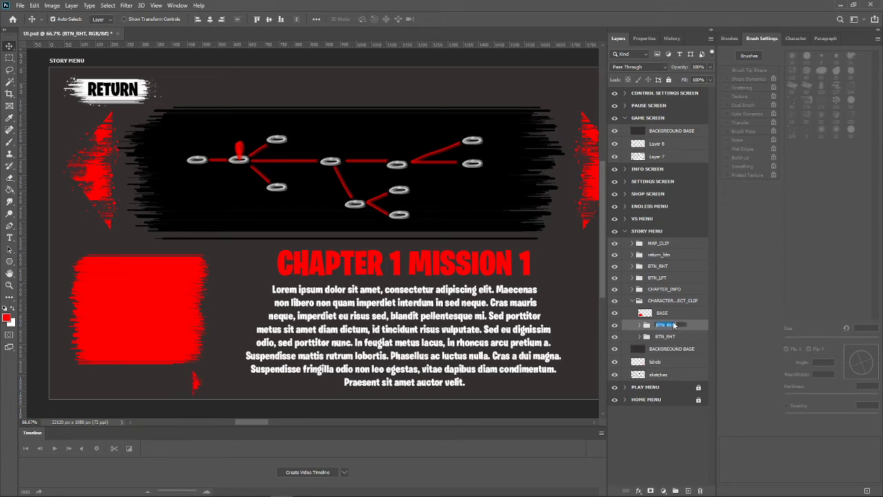
pyautogui.write('BTN_LF')
pyautogui.press('Return')
# Flip BTN_LFT horizontally and move it to the panel's bottom-left corner.
pyautogui.hotkey('ctrl', 't')
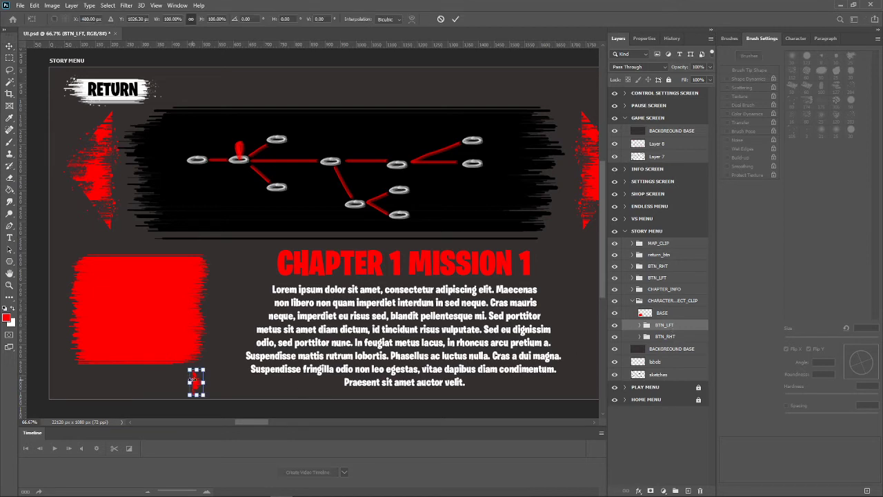
pyautogui.rightClick(197, 378)
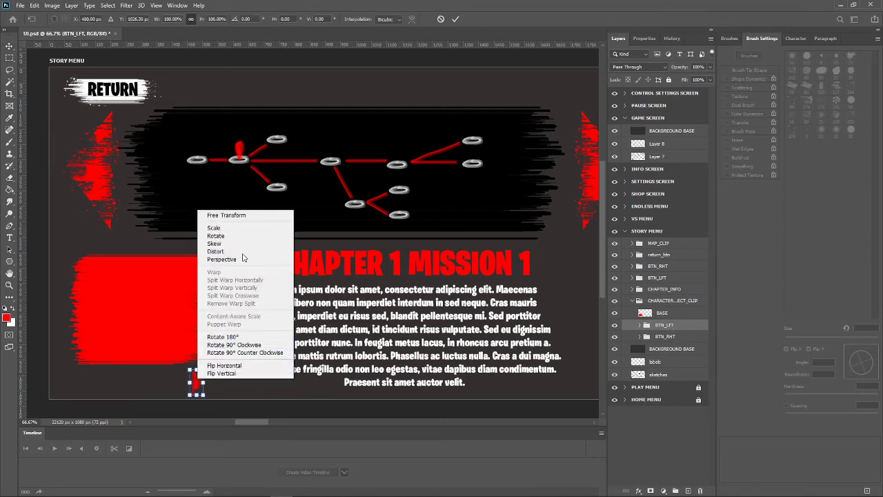
pyautogui.click(253, 365)
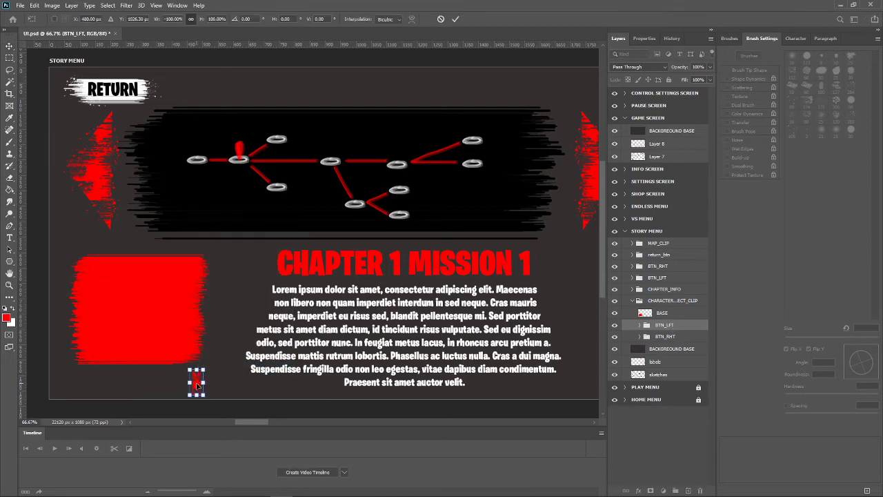
pyautogui.moveTo(197, 387); pyautogui.dragTo(80, 385)
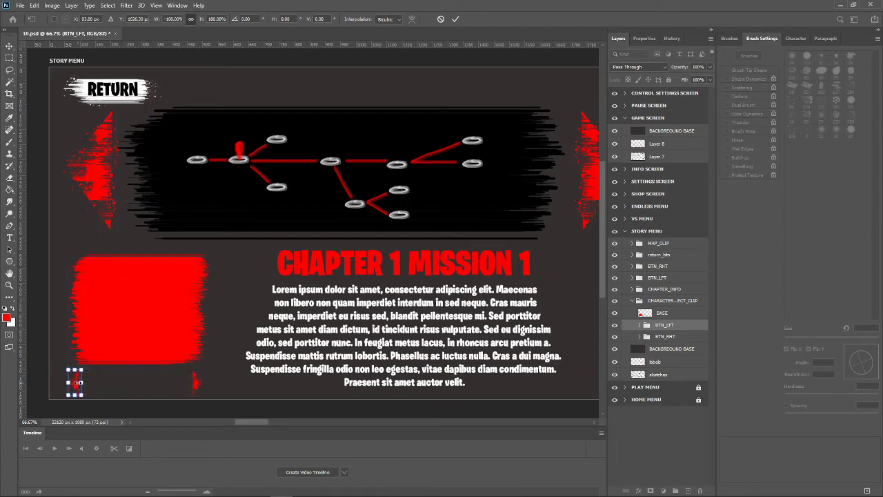
pyautogui.click(453, 18)
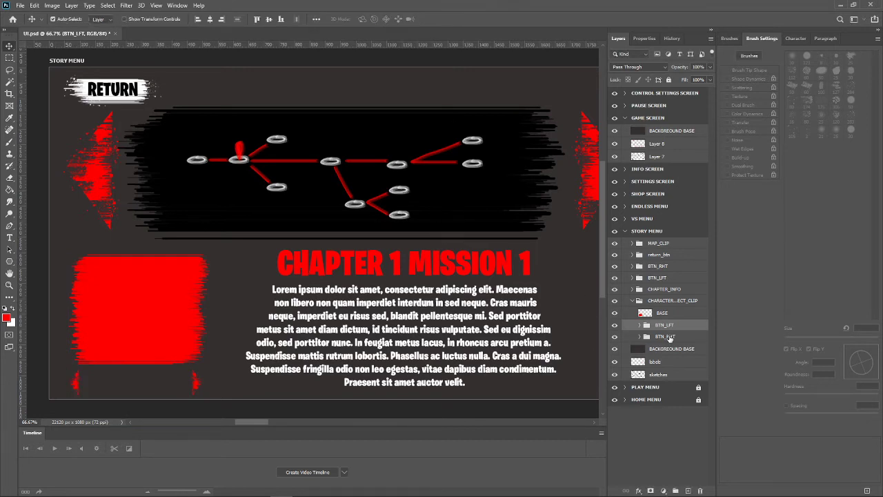
# Re-commit the BTN_RHT transform and save the document.
pyautogui.click(672, 338)
pyautogui.hotkey('ctrl', 't')
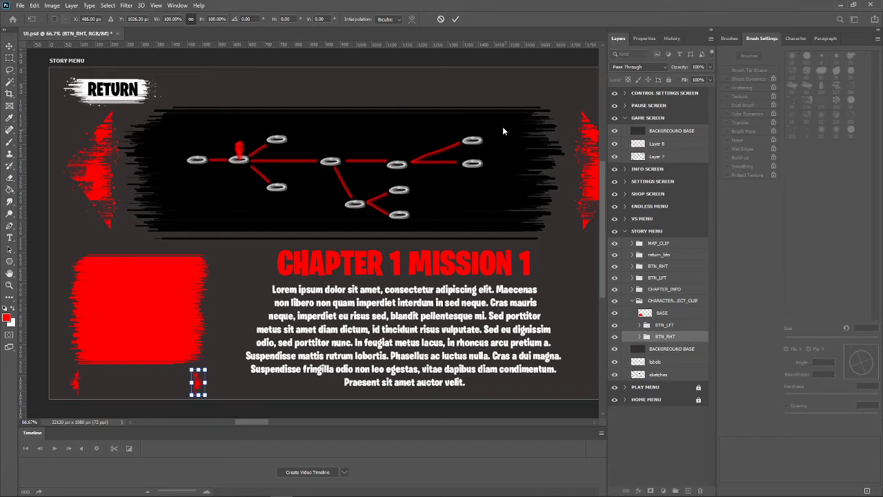
pyautogui.click(455, 19)
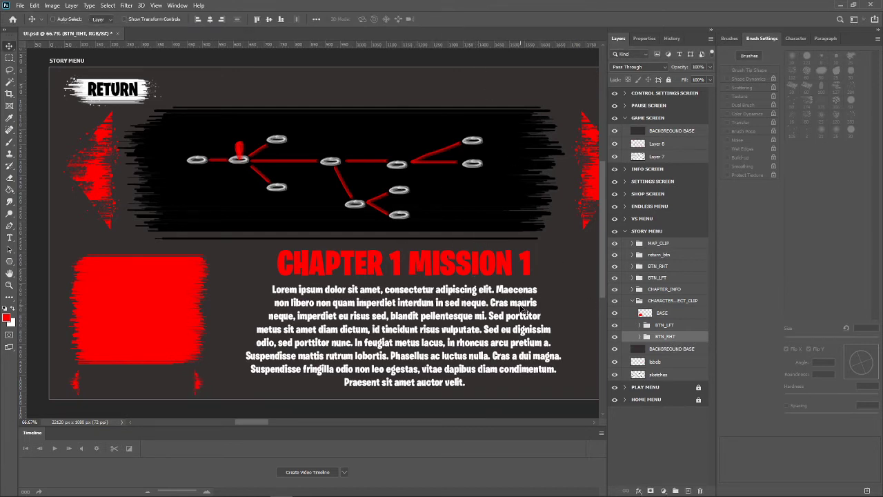
pyautogui.hotkey('ctrl', 's')
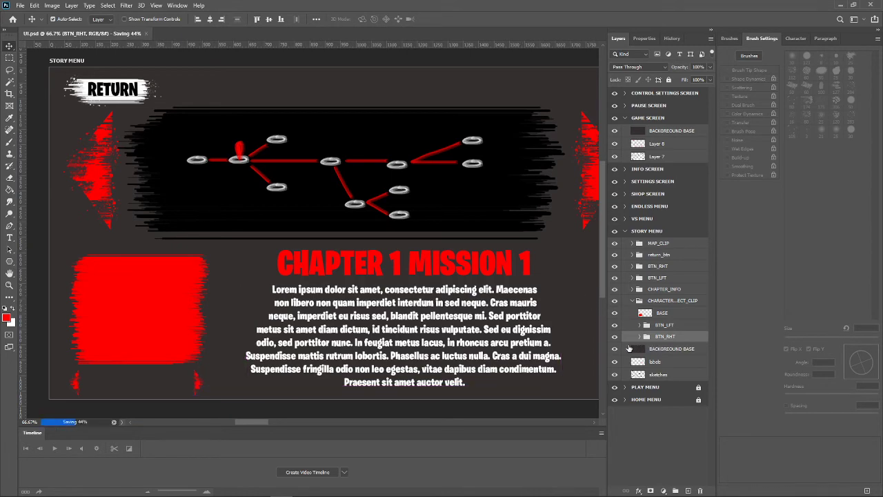
# Create a new layer below BTN_RHT in CHARACTER_SELECT_CLIP and name it BOXES_NORM.
pyautogui.click(616, 350)
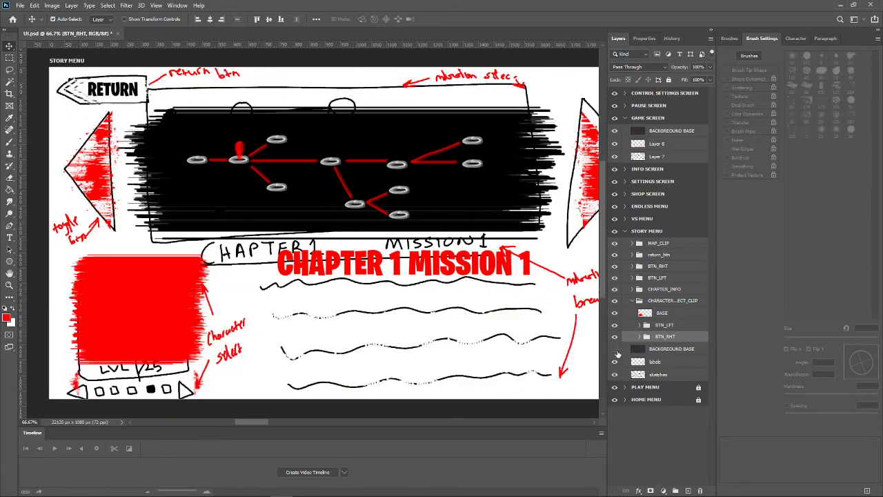
pyautogui.click(616, 351)
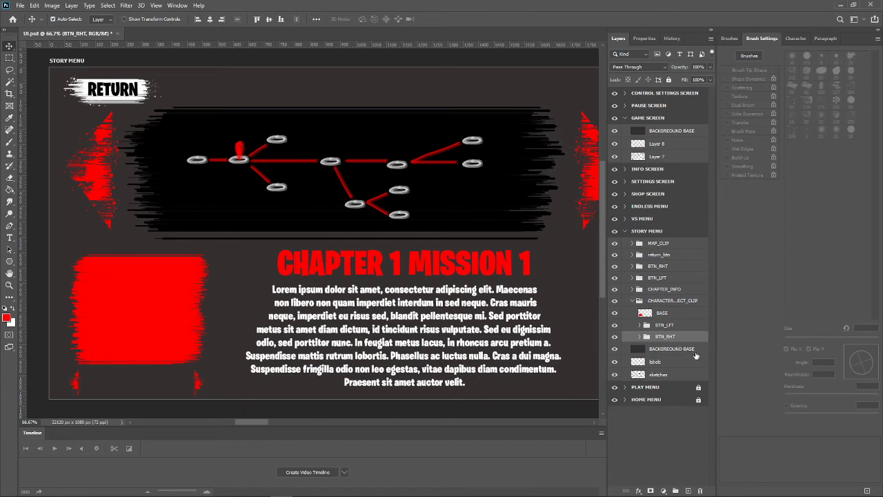
pyautogui.click(687, 490)
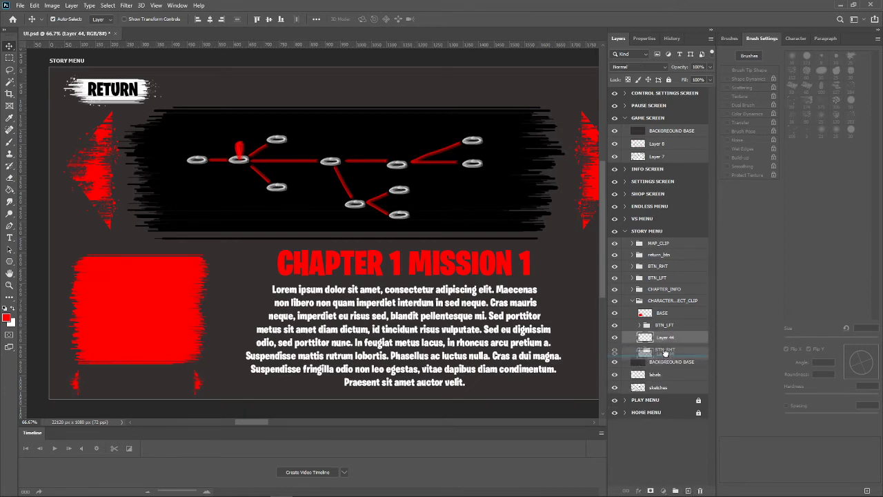
pyautogui.moveTo(665, 340); pyautogui.dragTo(666, 350)
pyautogui.doubleClick(665, 349)
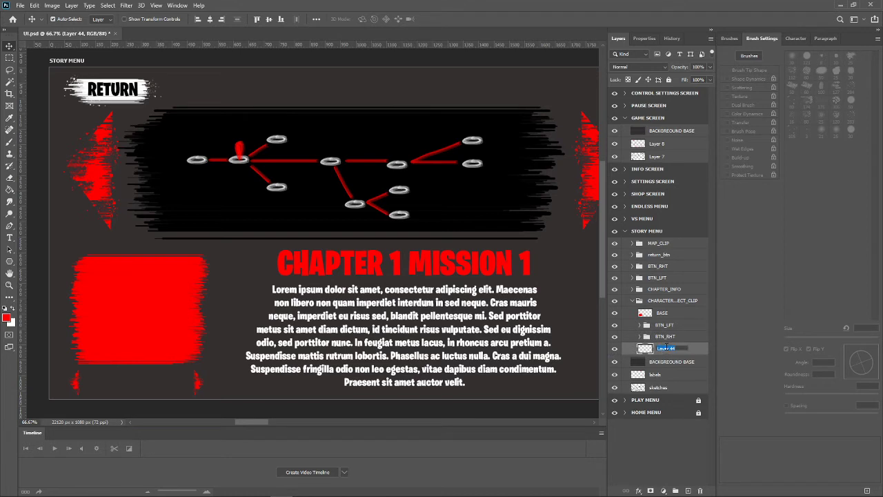
pyautogui.write('BOXES_NORM')
pyautogui.press('Return')
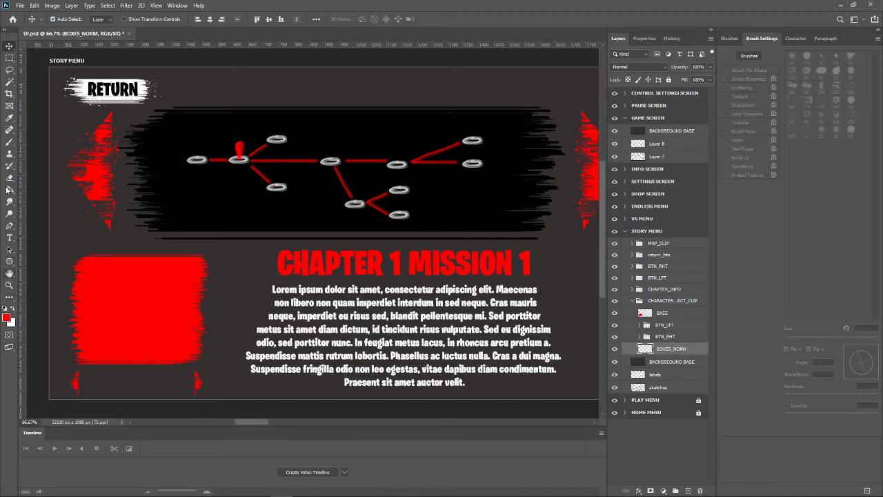
# Draw a small white rectangle below the panel, then delete the BOXES_NORM layer.
pyautogui.rightClick(10, 265)
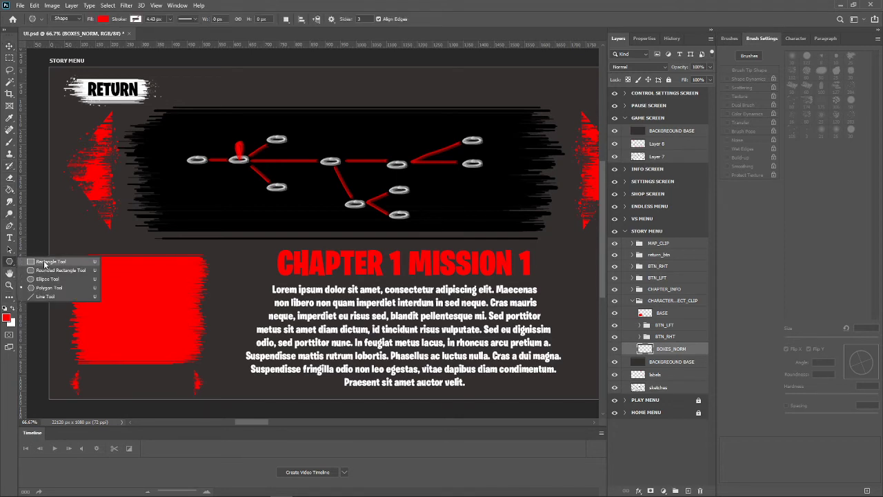
pyautogui.click(41, 263)
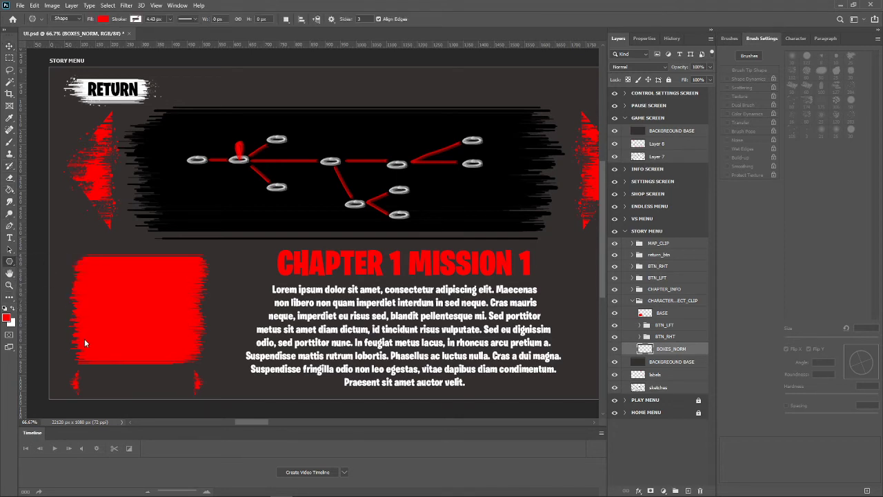
pyautogui.click(13, 309)
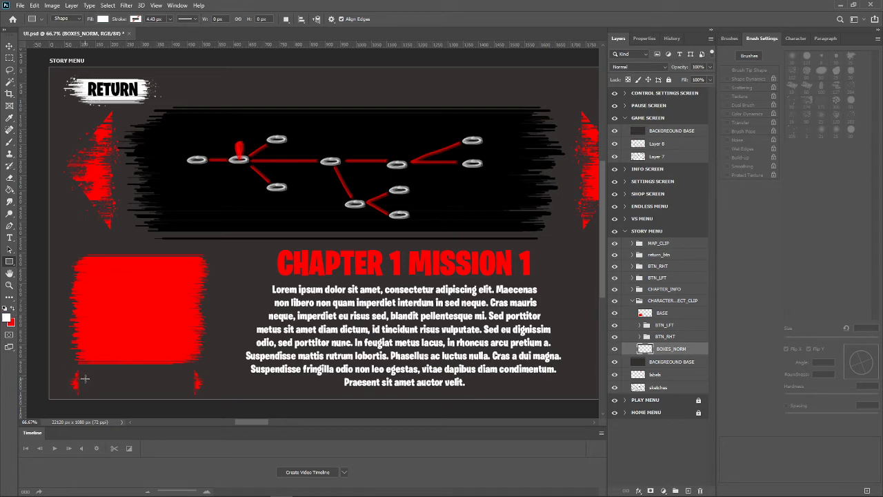
pyautogui.moveTo(86, 381); pyautogui.dragTo(94, 388)
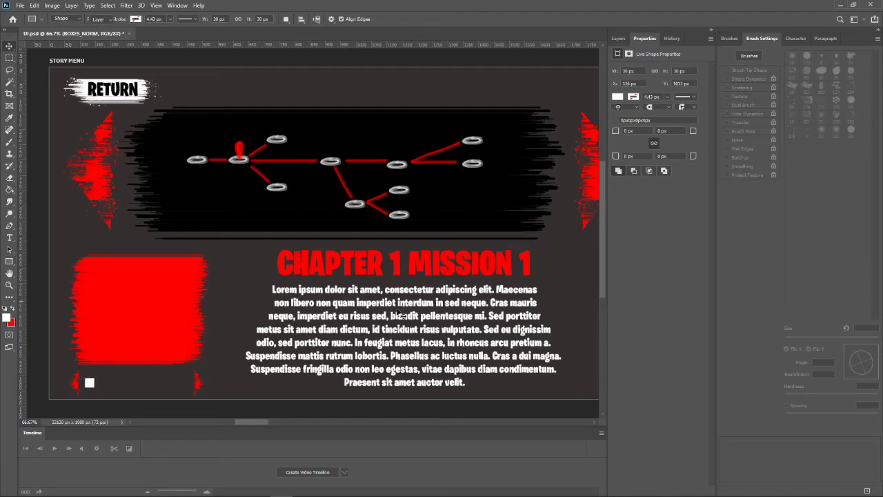
pyautogui.press('v')
pyautogui.click(618, 38)
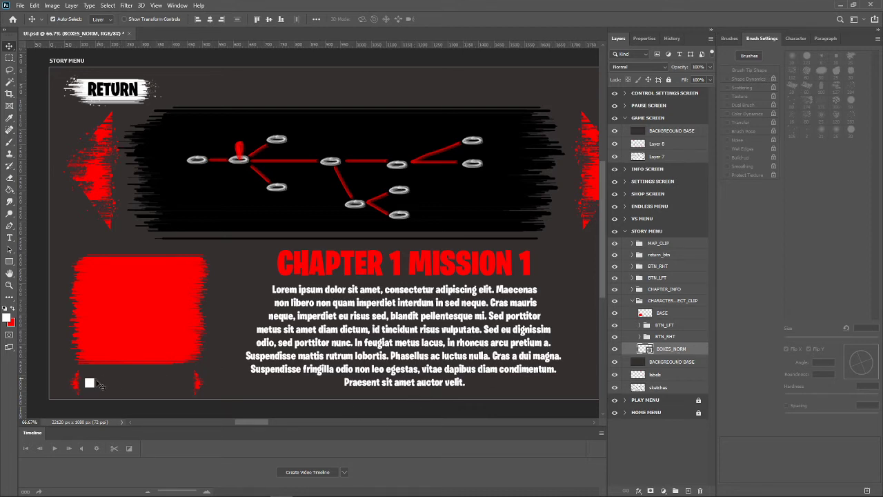
pyautogui.press('Delete')
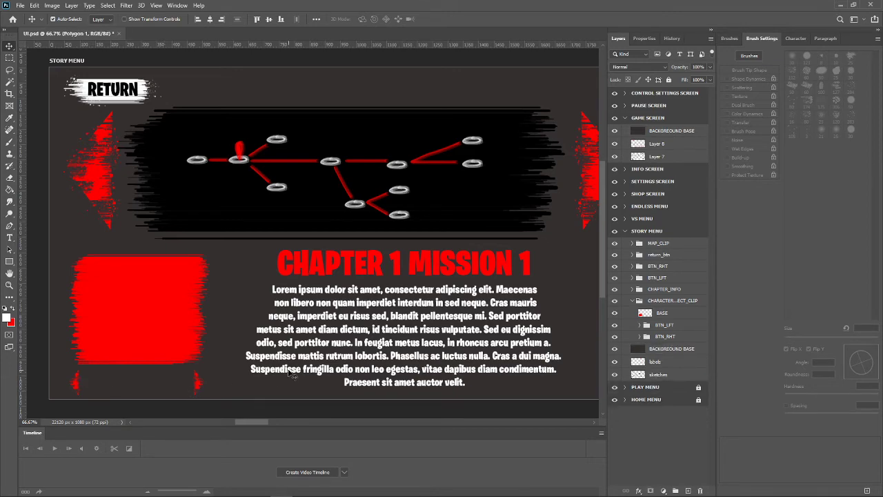
# Zoom in to 200% and add a new layer just below the BTN_RHT group.
pyautogui.hotkey('ctrl', '+')
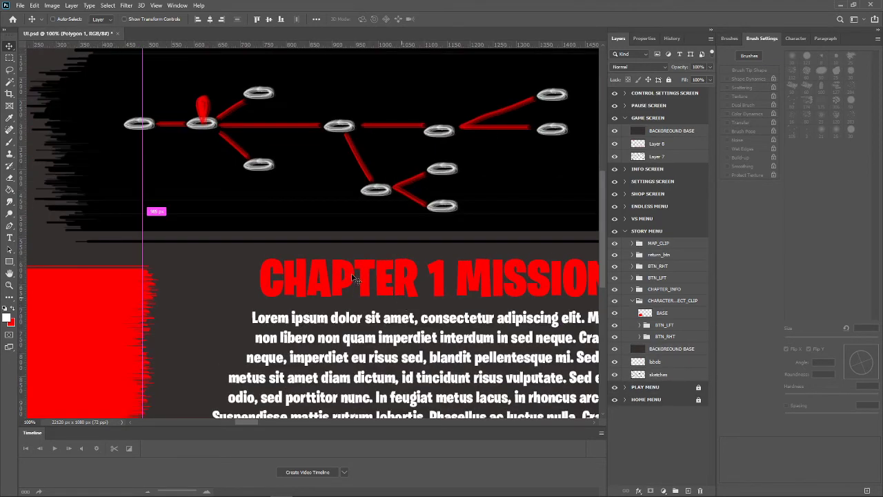
pyautogui.hotkey('ctrl', '+')
pyautogui.scroll(-3, 291, 281)
pyautogui.scroll(-2, 328, 376)
pyautogui.scroll(-1, 328, 376)
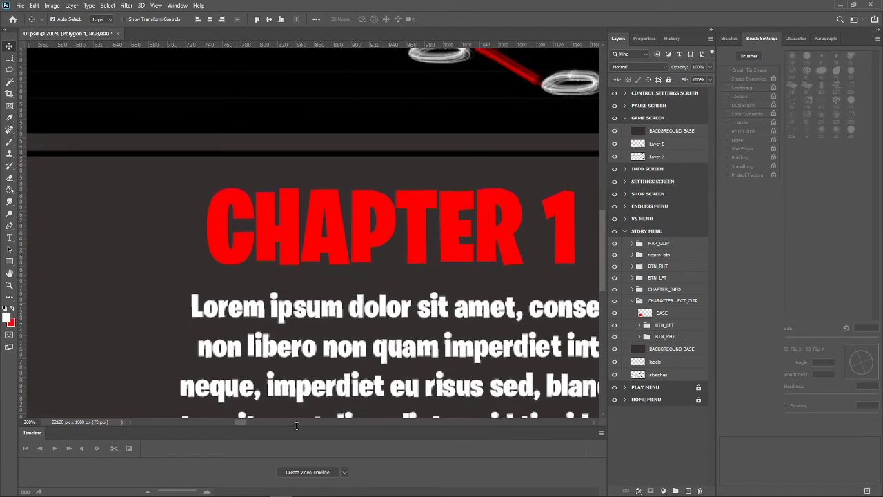
pyautogui.moveTo(244, 422); pyautogui.dragTo(232, 423)
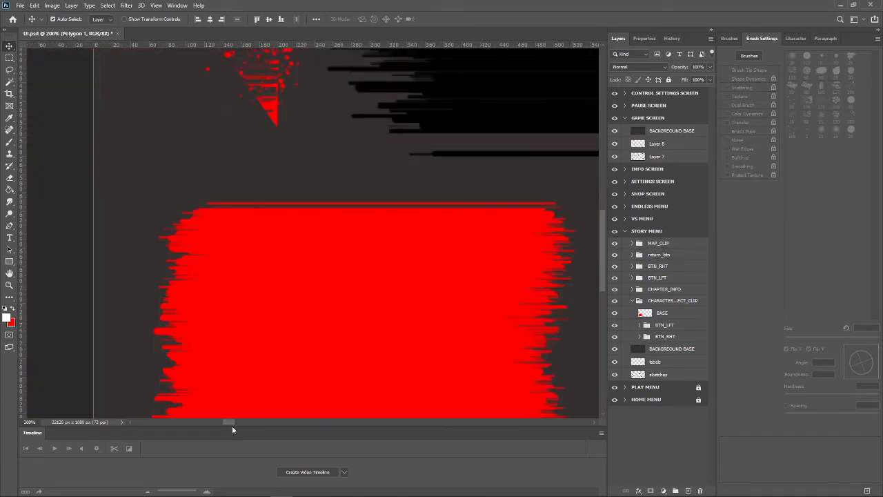
pyautogui.moveTo(603, 262); pyautogui.dragTo(614, 313)
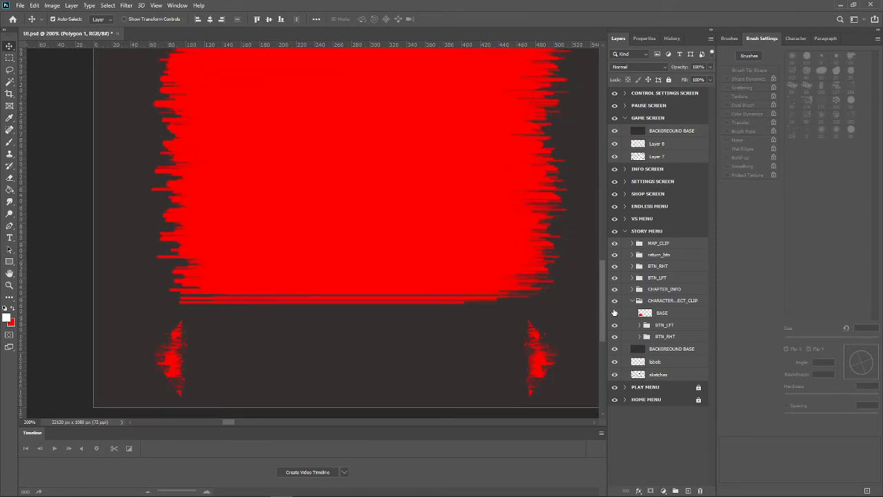
pyautogui.click(13, 142)
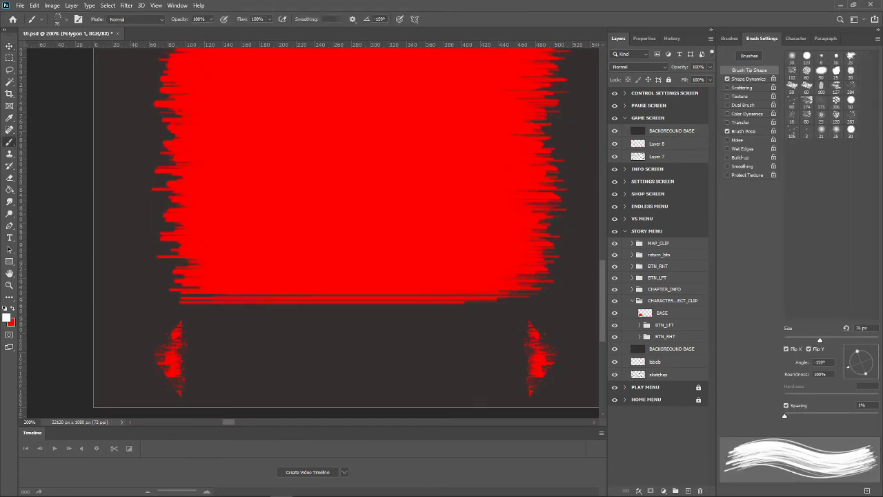
pyautogui.click(664, 336)
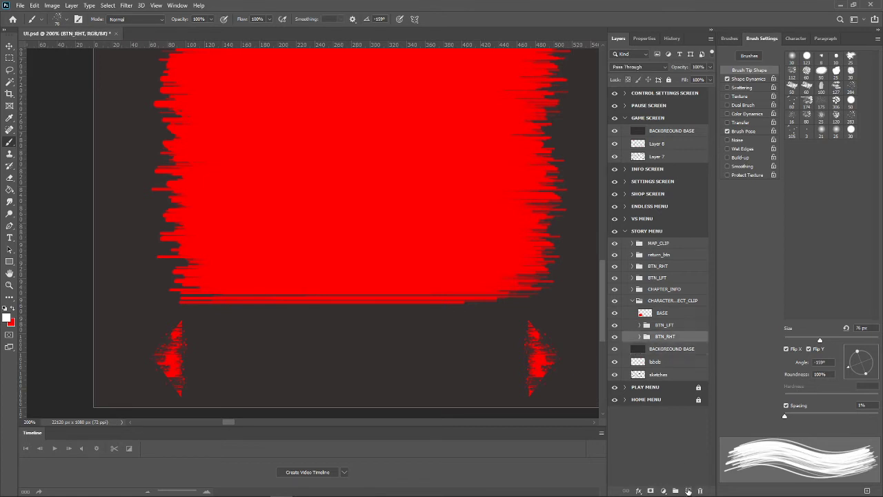
pyautogui.click(688, 491)
pyautogui.hotkey('ctrl', 'z')
pyautogui.hotkey('ctrl', 'shift', 'z')
pyautogui.moveTo(663, 337)
pyautogui.mouseDown()
pyautogui.moveTo(673, 354)
pyautogui.moveTo(669, 345)
pyautogui.mouseUp()
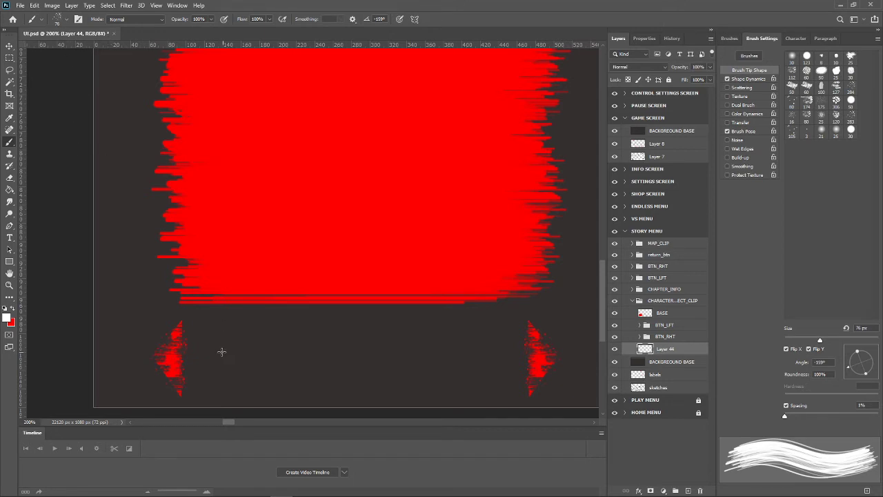
# Paint a white blob between the red arrows with a 50 px brush at varied tip angles.
pyautogui.moveTo(223, 358); pyautogui.dragTo(258, 342)
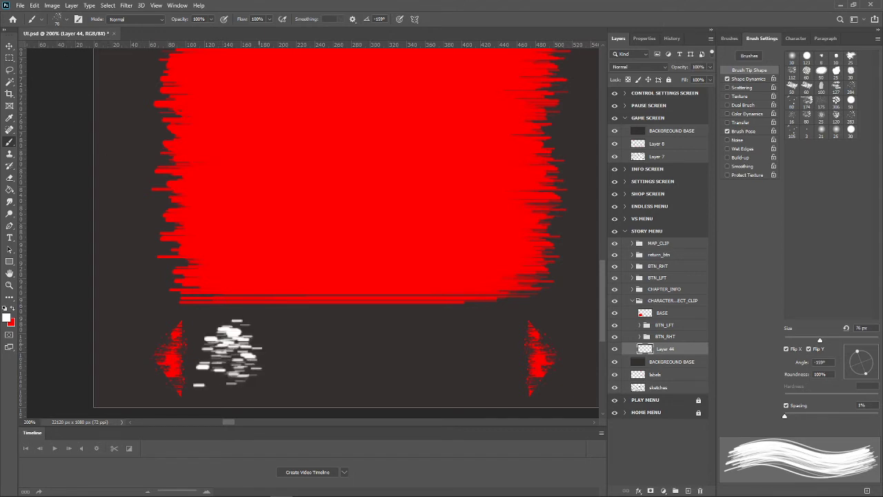
pyautogui.hotkey('ctrl', 'z')
pyautogui.click(63, 19)
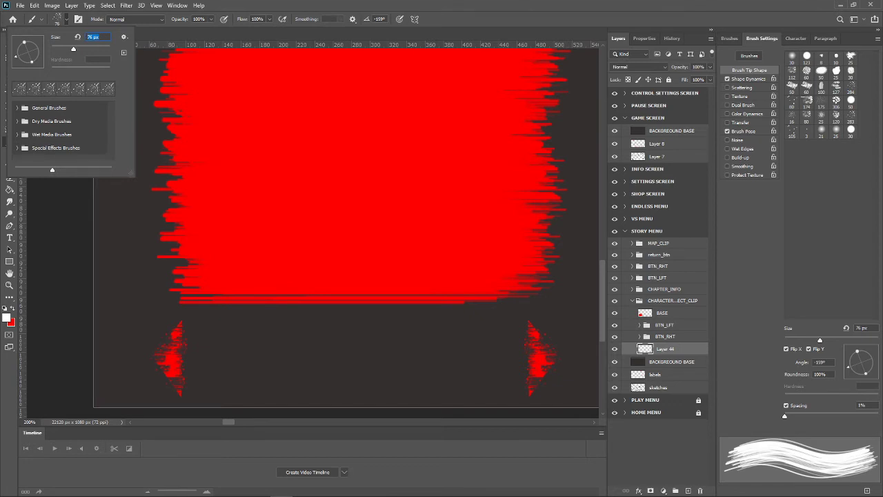
pyautogui.write('50')
pyautogui.press('Return')
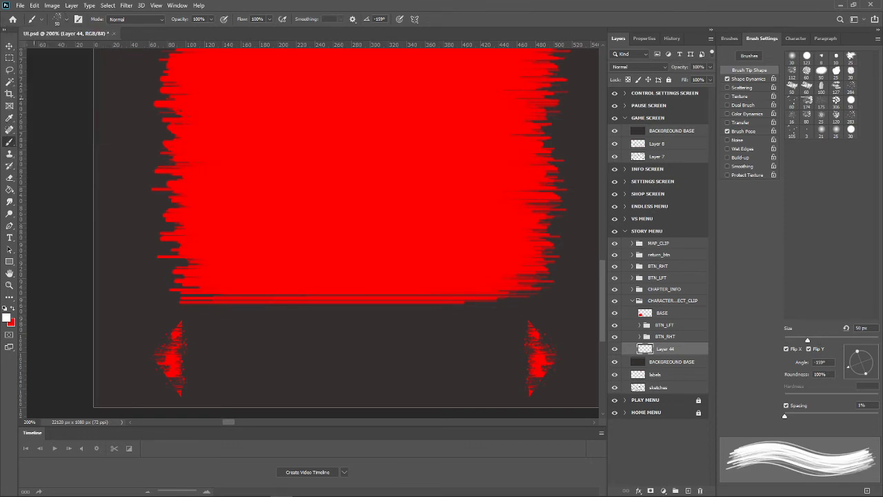
pyautogui.moveTo(242, 366)
pyautogui.mouseDown()
pyautogui.moveTo(238, 355)
pyautogui.moveTo(250, 355)
pyautogui.moveTo(250, 367)
pyautogui.moveTo(279, 345)
pyautogui.mouseUp()
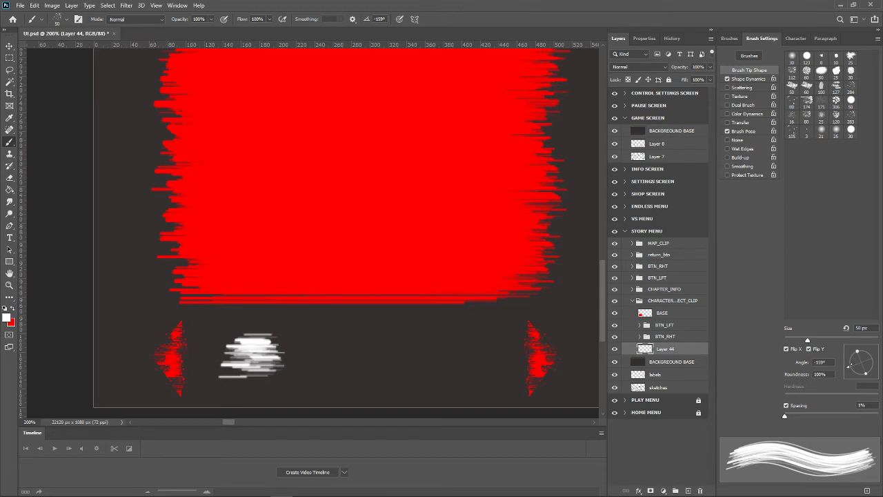
pyautogui.moveTo(810, 357); pyautogui.dragTo(793, 357)
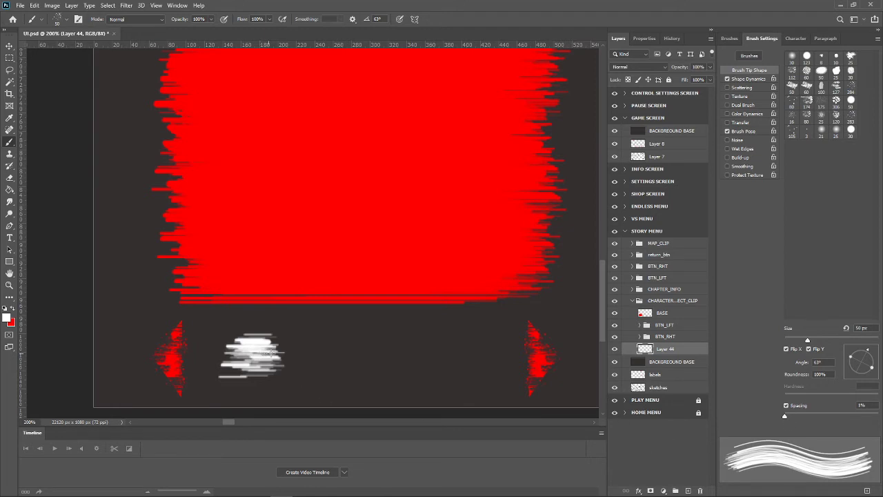
pyautogui.moveTo(274, 355)
pyautogui.mouseDown()
pyautogui.moveTo(280, 362)
pyautogui.moveTo(228, 359)
pyautogui.moveTo(235, 364)
pyautogui.mouseUp()
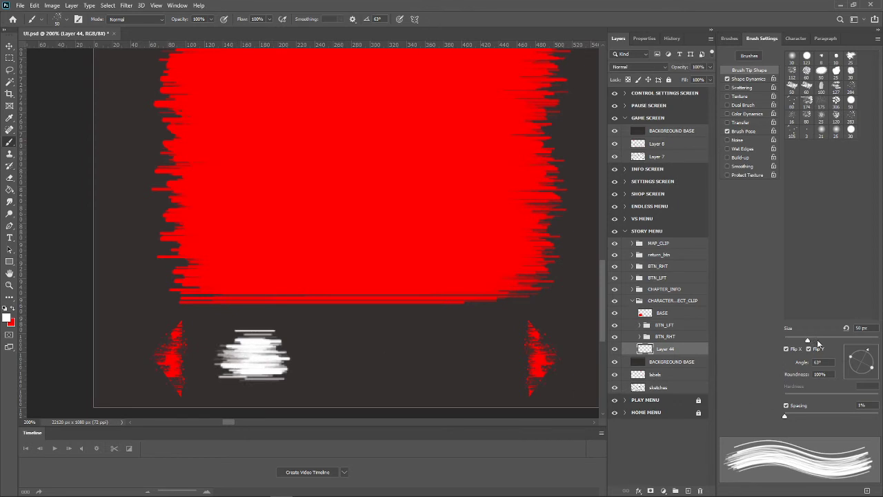
pyautogui.moveTo(868, 351); pyautogui.dragTo(869, 368)
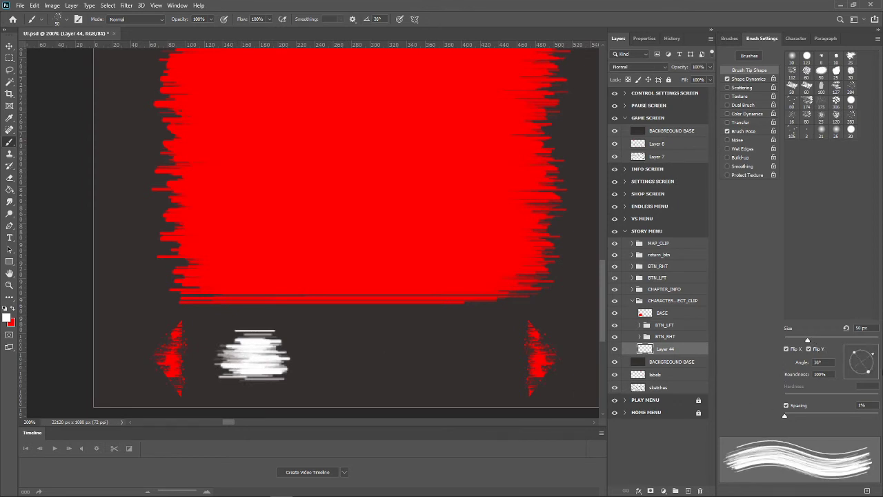
pyautogui.moveTo(239, 355); pyautogui.dragTo(245, 356)
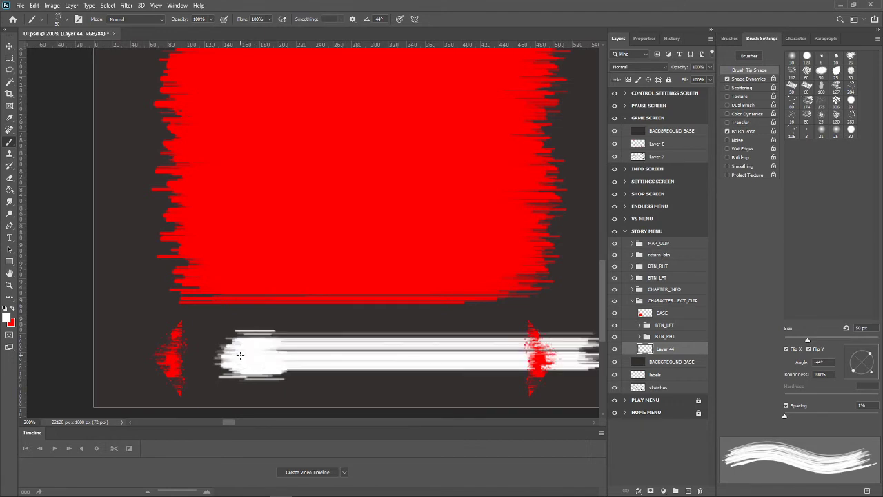
pyautogui.hotkey('ctrl', 'z')
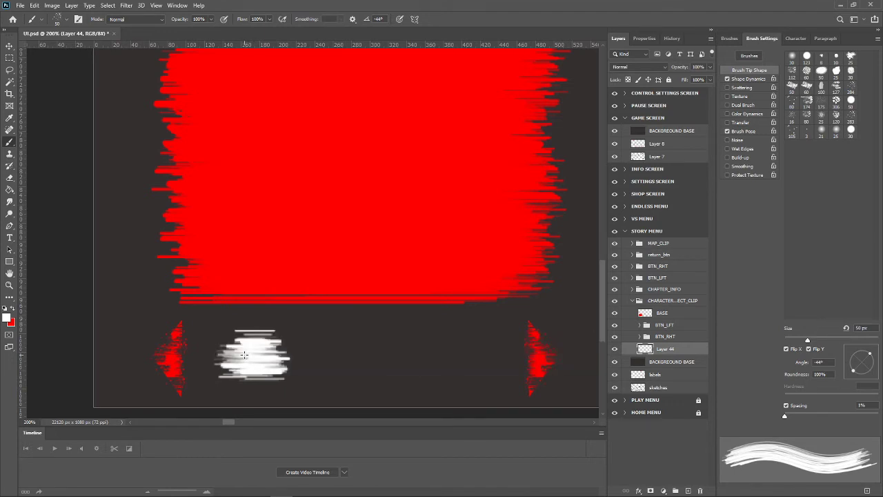
pyautogui.moveTo(238, 355)
pyautogui.mouseDown()
pyautogui.moveTo(277, 354)
pyautogui.moveTo(236, 357)
pyautogui.mouseUp()
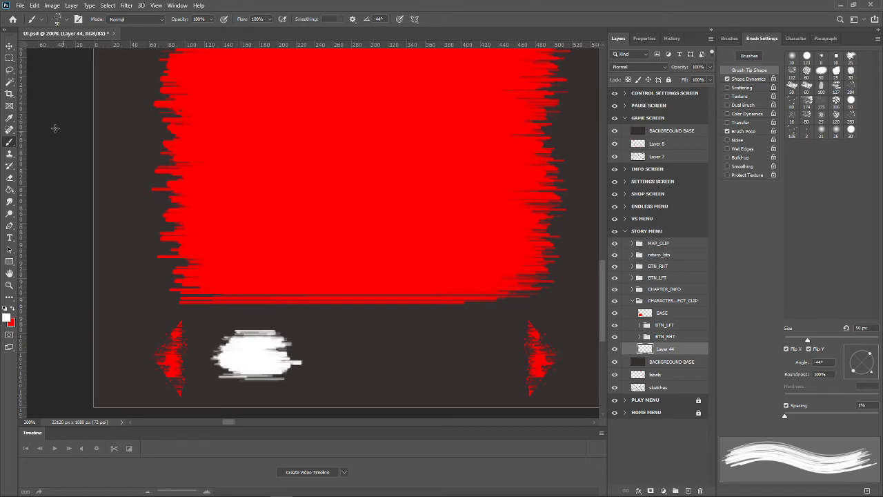
# Shrink the white blob to about 55% with Free Transform.
pyautogui.click(10, 46)
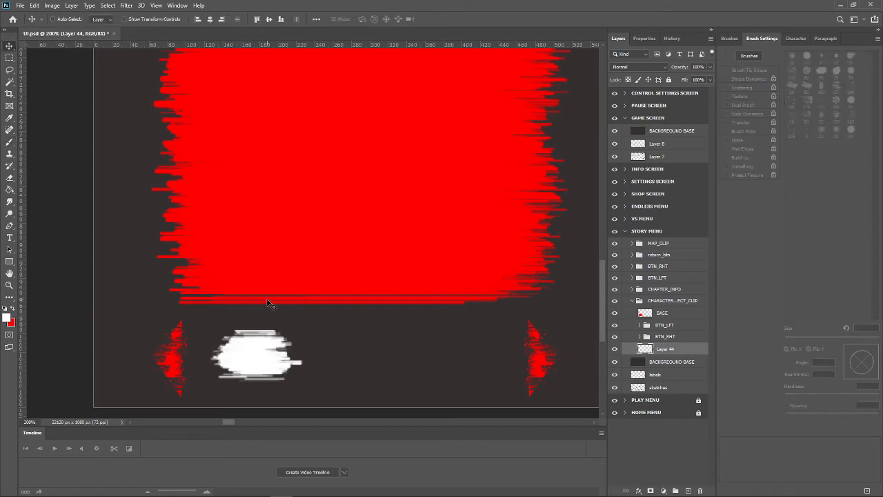
pyautogui.scroll(1, 330, 293)
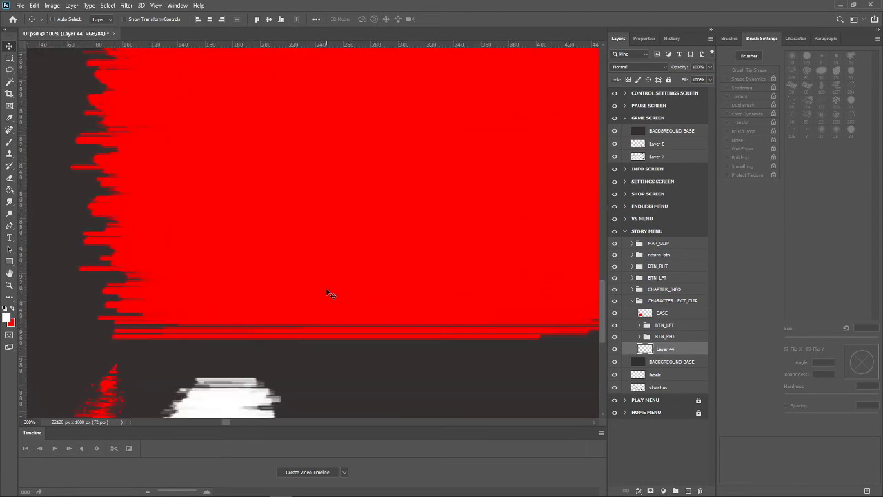
pyautogui.scroll(-1, 329, 294)
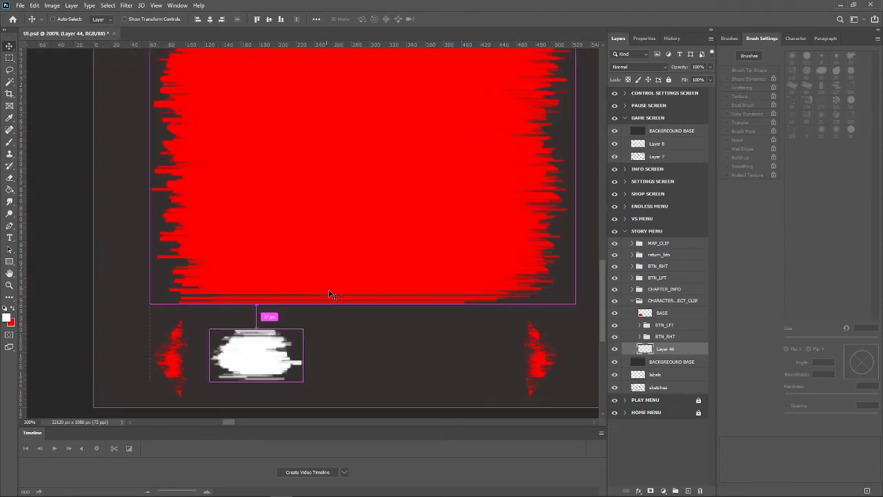
pyautogui.hotkey('ctrl', 't')
pyautogui.moveTo(308, 328); pyautogui.dragTo(237, 359)
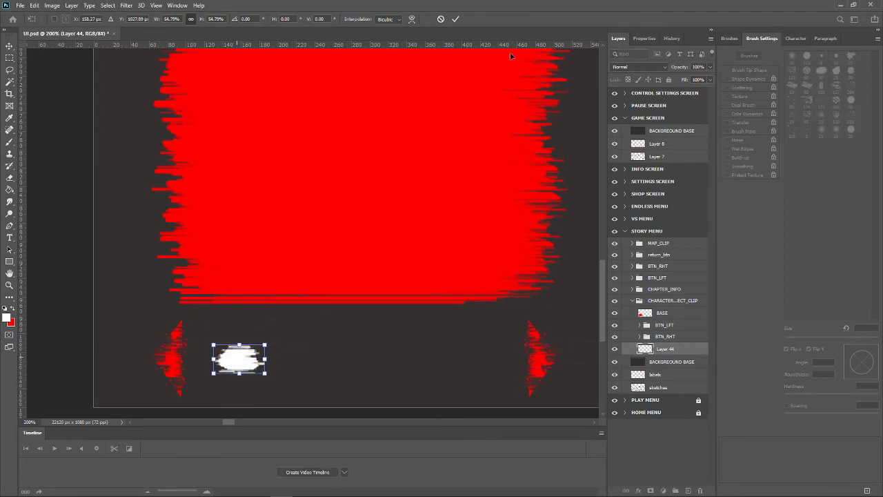
pyautogui.click(455, 19)
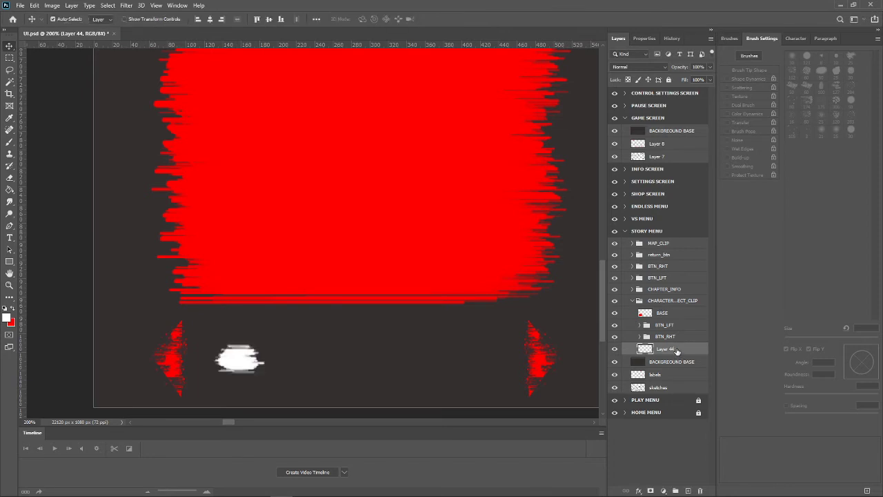
# Rename the blob's layer BOX_NORM and duplicate it.
pyautogui.doubleClick(675, 354)
pyautogui.write('BO')
pyautogui.write('X_NORM')
pyautogui.press('Return')
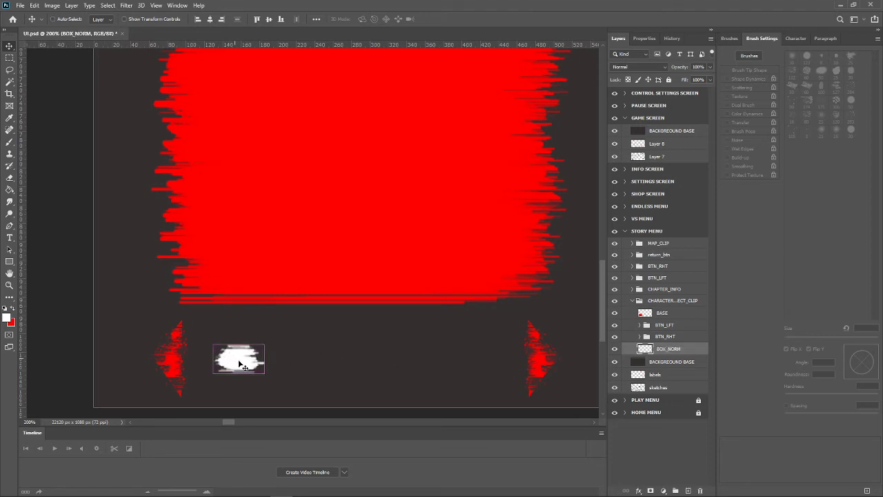
pyautogui.hotkey('ctrl', 'j')
# Lay out four white box copies in a row between the red arrows.
pyautogui.moveTo(242, 360); pyautogui.dragTo(380, 360)
pyautogui.hotkey('ctrl', 'j')
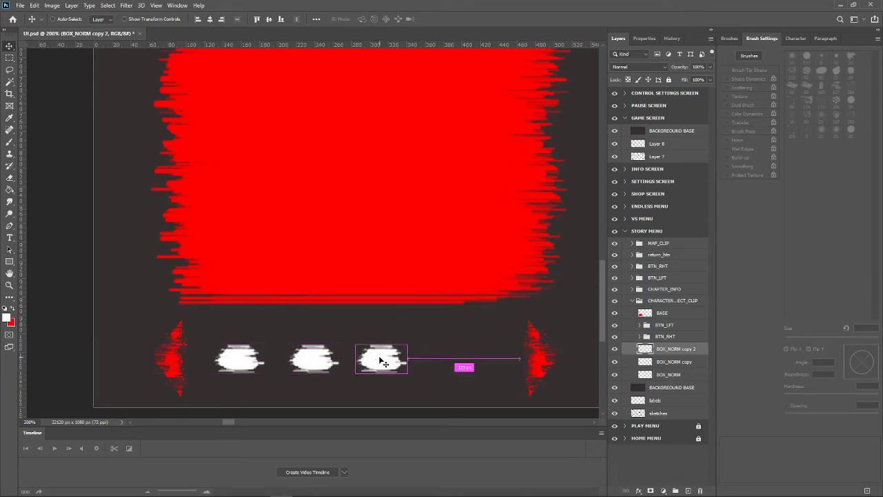
pyautogui.hotkey('ctrl', 'j')
pyautogui.moveTo(391, 362); pyautogui.dragTo(458, 364)
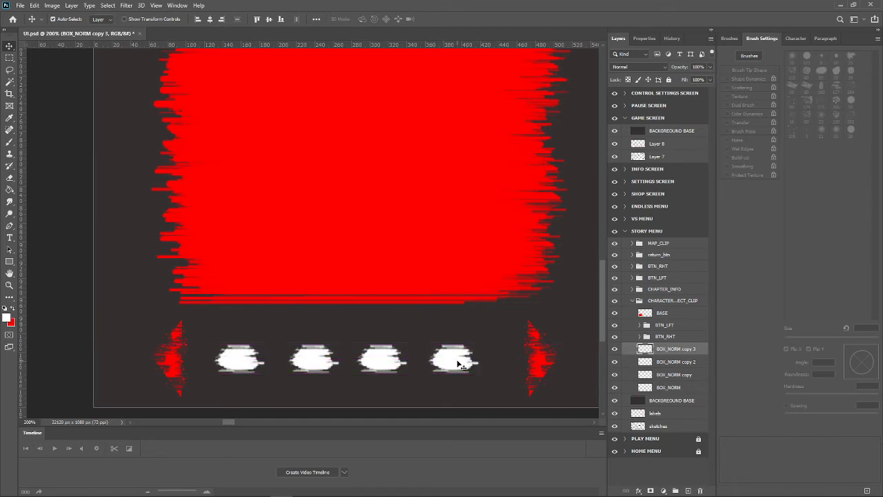
pyautogui.keyDown('shift'); pyautogui.click(688, 389); pyautogui.keyUp('shift')
pyautogui.moveTo(388, 361); pyautogui.dragTo(395, 363)
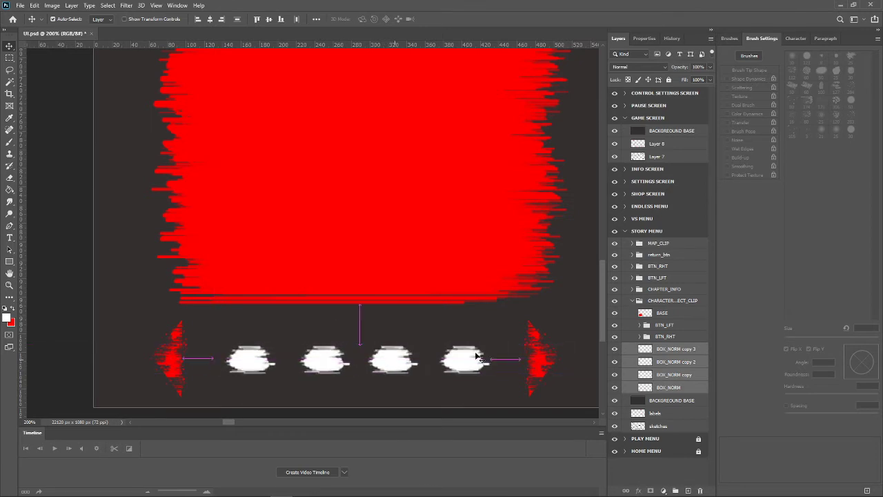
# Rename BOX_NORM copy 2 to BOX_HIGHLIGHTED.
pyautogui.click(690, 365)
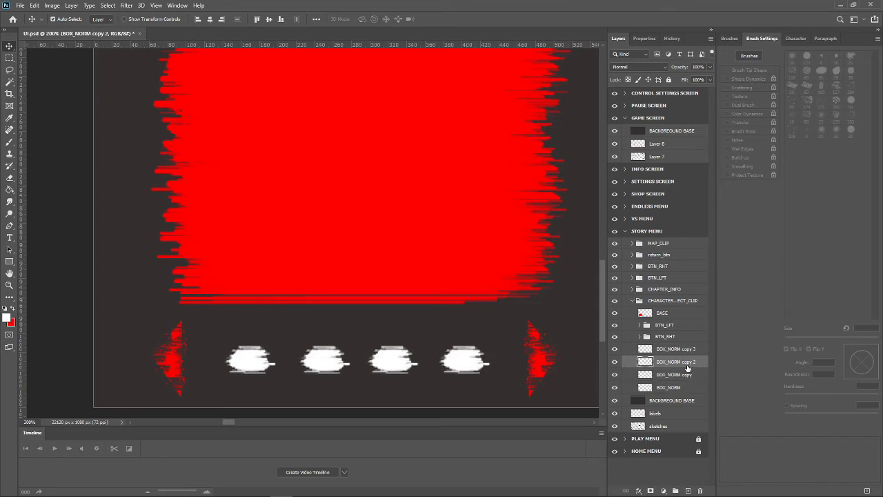
pyautogui.doubleClick(687, 365)
pyautogui.moveTo(683, 361); pyautogui.dragTo(729, 361)
pyautogui.write('HIGHL')
pyautogui.write('IGHT')
pyautogui.write('ED')
# Scale the BOX_HIGHLIGHTED box up to about 150% with Free Transform.
pyautogui.press('Return')
pyautogui.hotkey('ctrl', 't')
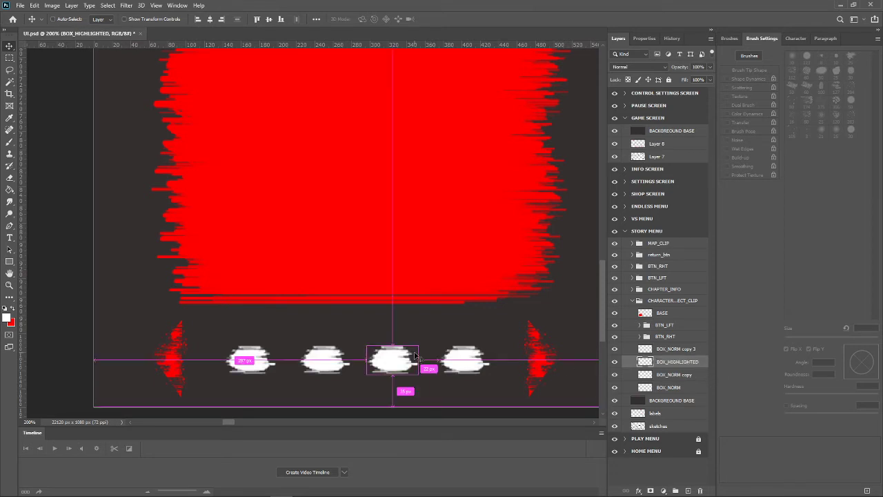
pyautogui.moveTo(418, 345); pyautogui.dragTo(425, 340)
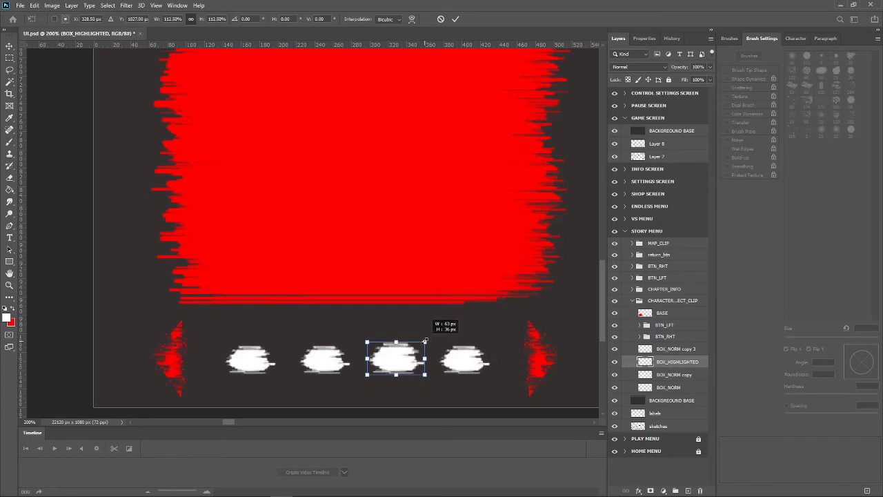
pyautogui.moveTo(425, 340); pyautogui.dragTo(442, 330)
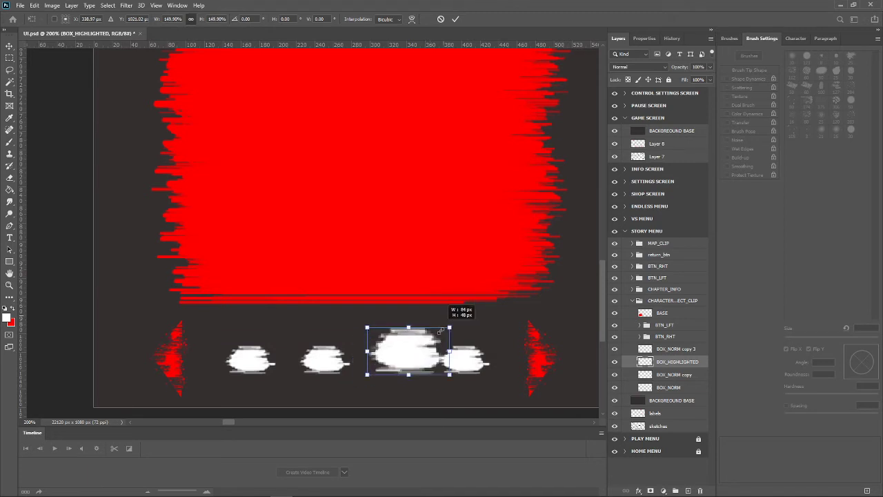
pyautogui.moveTo(439, 333); pyautogui.dragTo(428, 333)
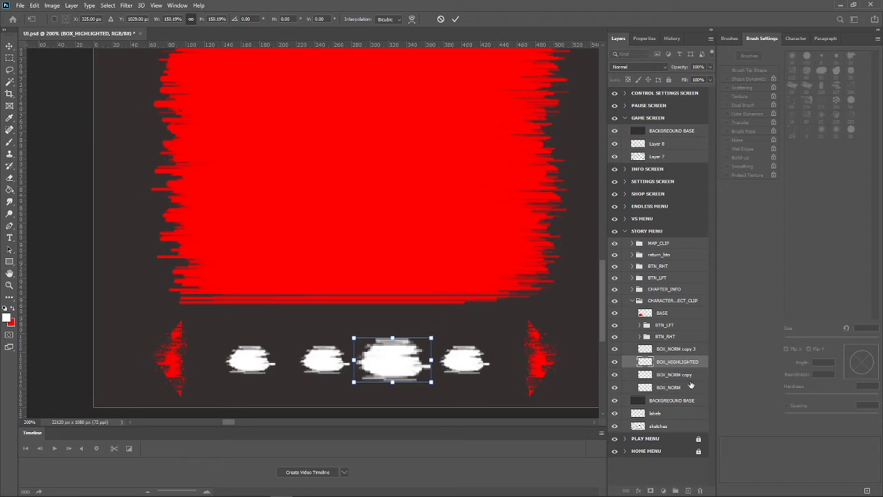
pyautogui.click(703, 364)
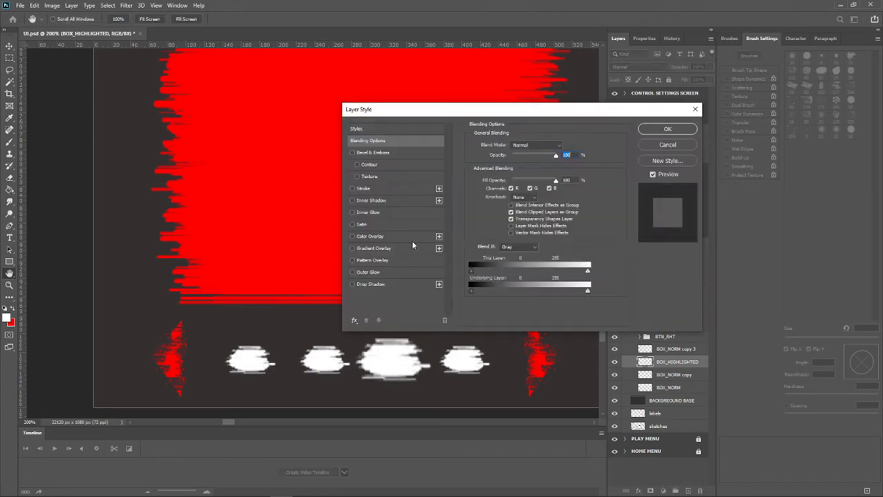
# Give BOX_HIGHLIGHTED a black (000000) Color Overlay layer style.
pyautogui.click(373, 235)
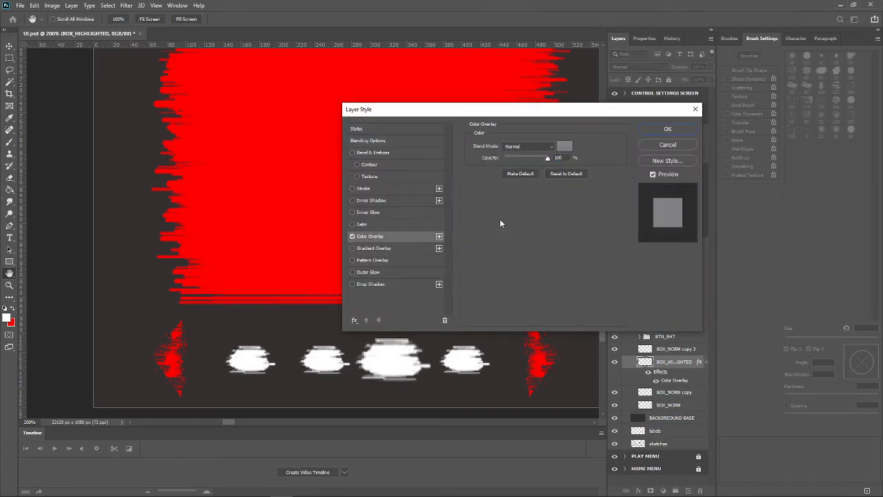
pyautogui.click(565, 150)
pyautogui.write('000000')
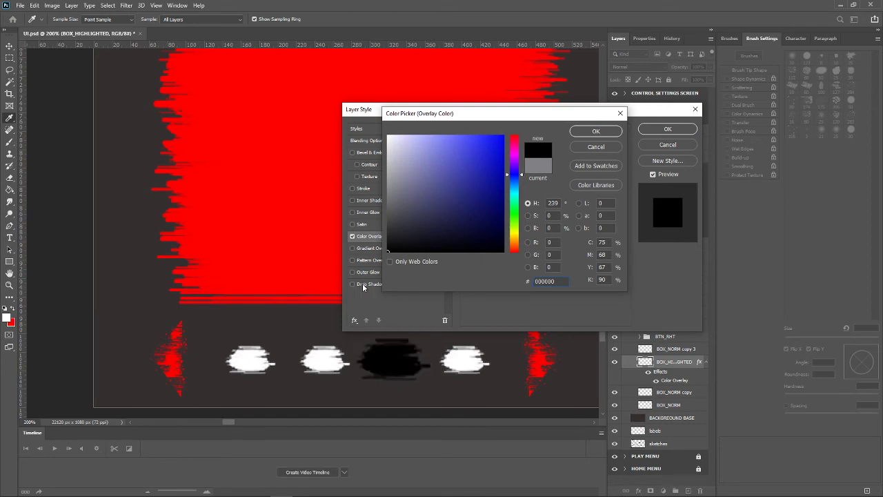
pyautogui.click(596, 131)
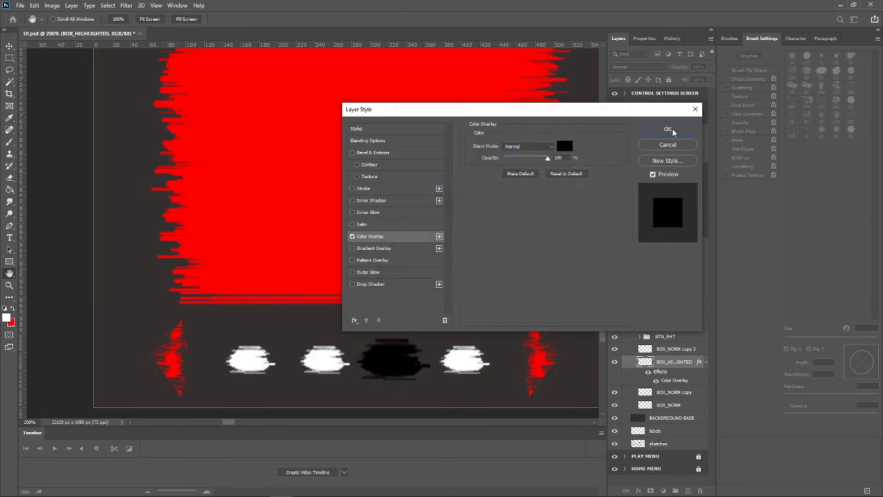
pyautogui.click(668, 129)
# Nudge the first two white boxes, BOX_NORM and BOX_NORM copy, to the left.
pyautogui.hotkey('ctrl', '-')
pyautogui.hotkey('ctrl', '-')
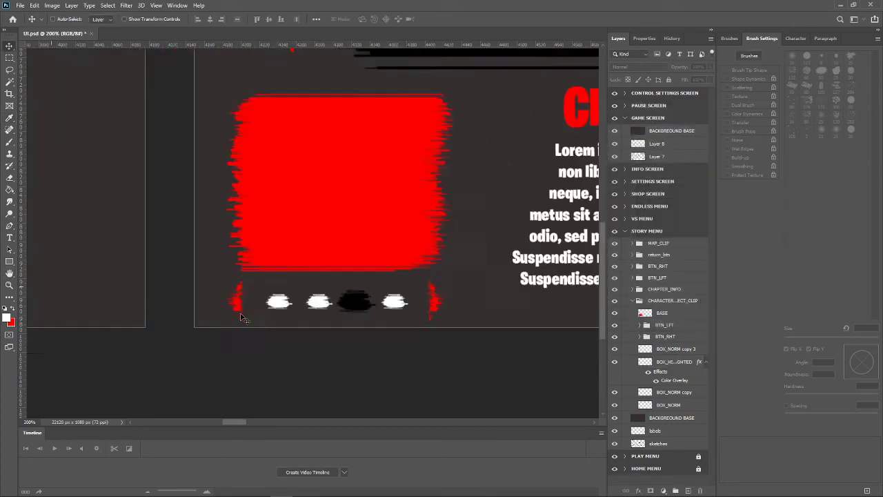
pyautogui.hotkey('ctrl', '-')
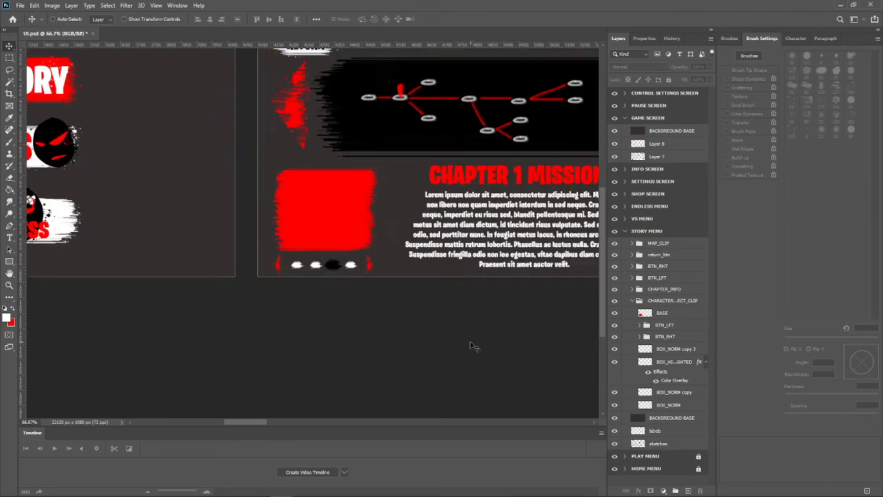
pyautogui.hotkey('ctrl', '-')
pyautogui.hotkey('ctrl', '+')
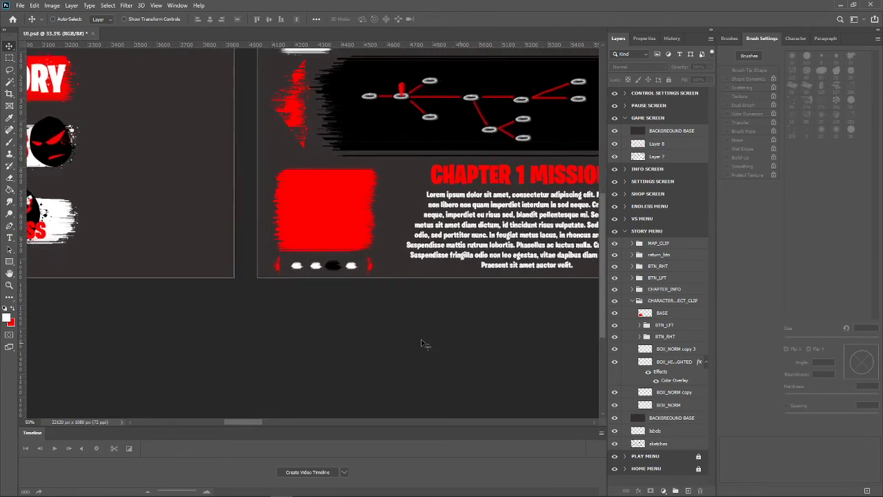
pyautogui.hotkey('ctrl', '+')
pyautogui.hotkey('ctrl', '+')
pyautogui.hotkey('ctrl', '+')
pyautogui.hotkey('ctrl', '+')
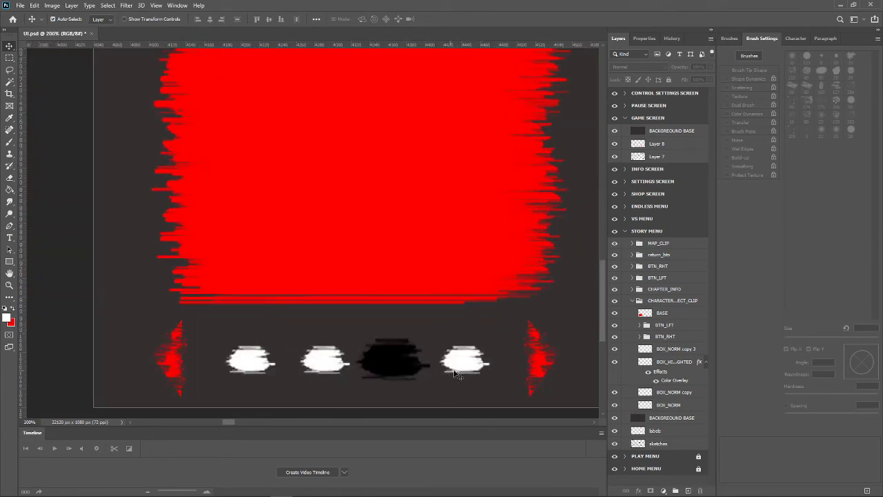
pyautogui.click(326, 365)
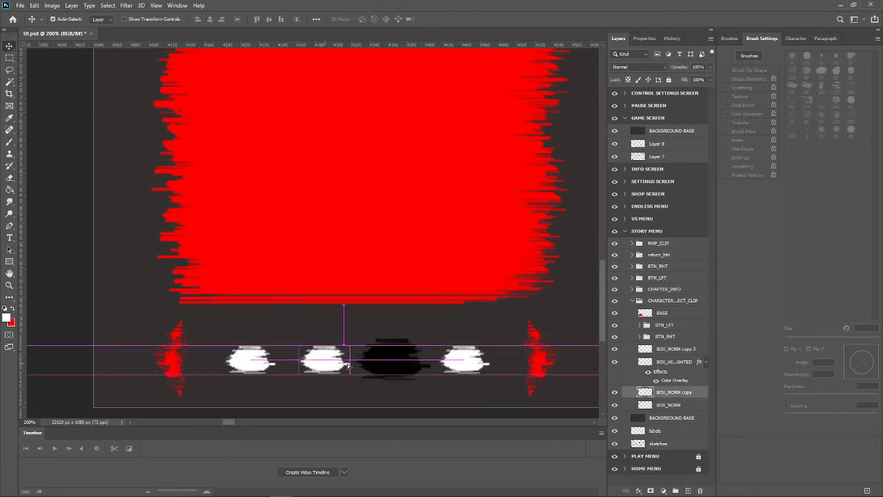
pyautogui.keyDown('shift'); pyautogui.click(264, 368); pyautogui.keyUp('shift')
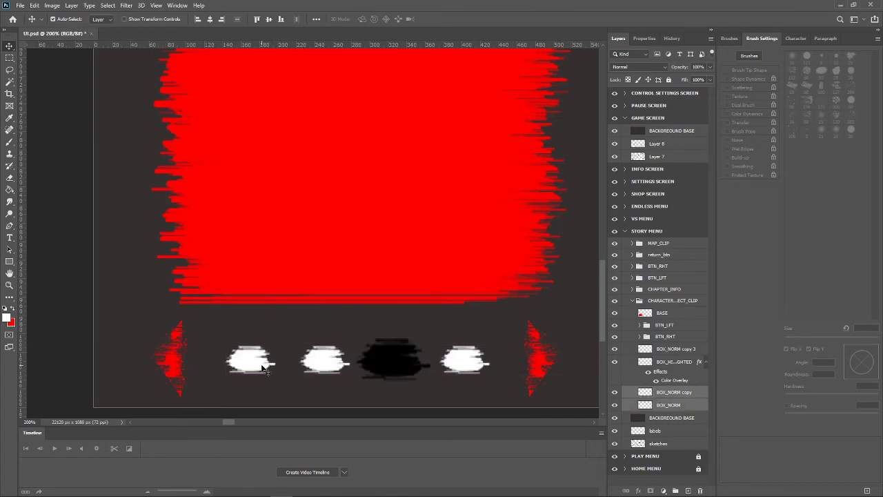
pyautogui.press('Left')
pyautogui.press('Left')
pyautogui.press('Left')
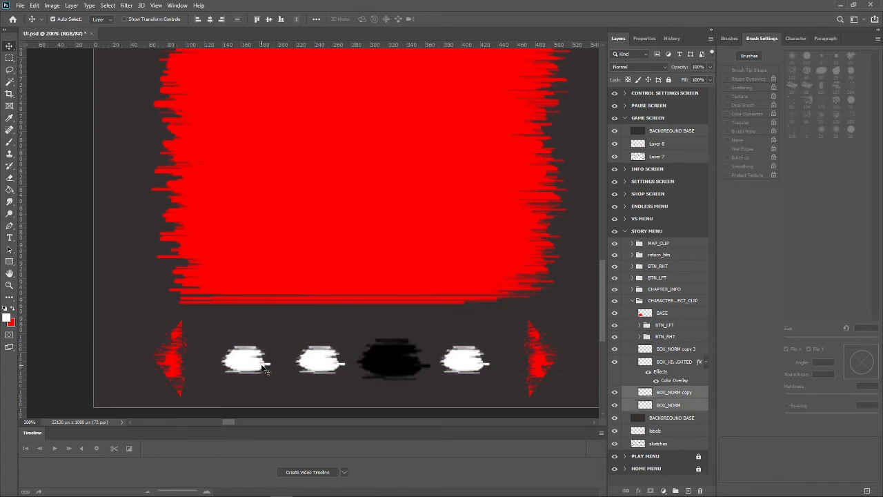
pyautogui.click(324, 397)
# Nudge BOX_NORM copy 3 right and shift the first two boxes slightly further left.
pyautogui.click(462, 367)
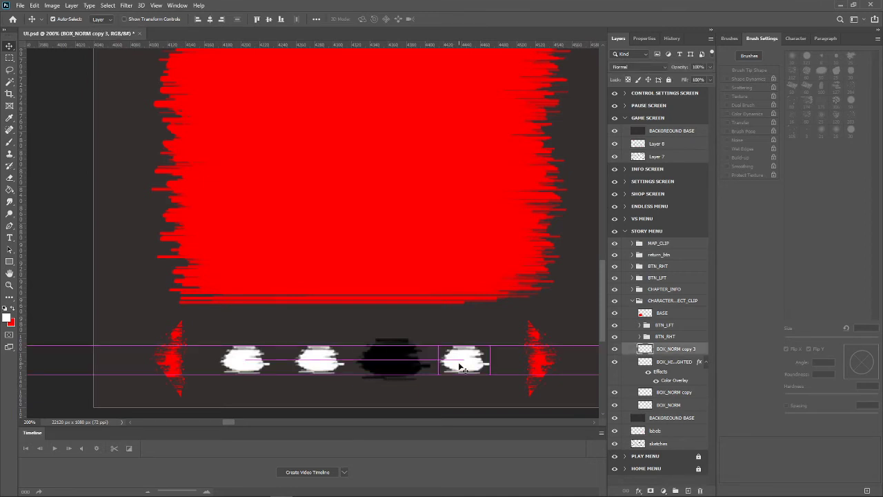
pyautogui.press('Right')
pyautogui.press('Right')
pyautogui.click(307, 366)
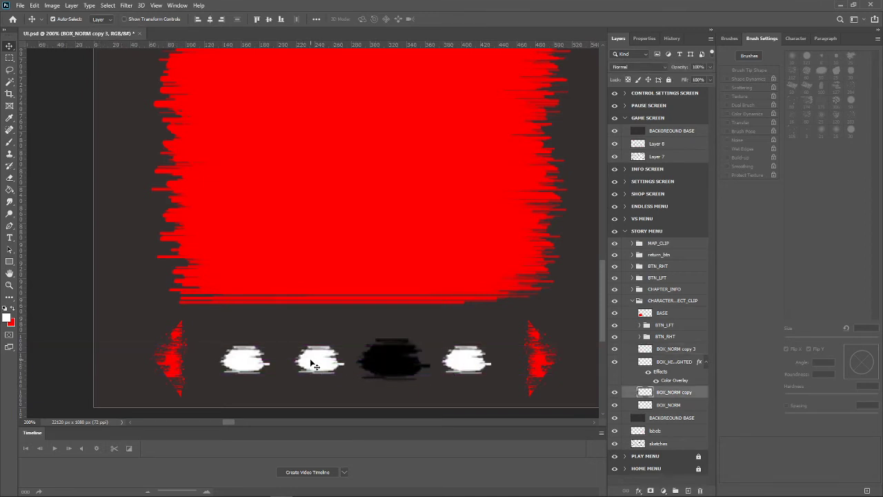
pyautogui.press('Left')
pyautogui.press('Left')
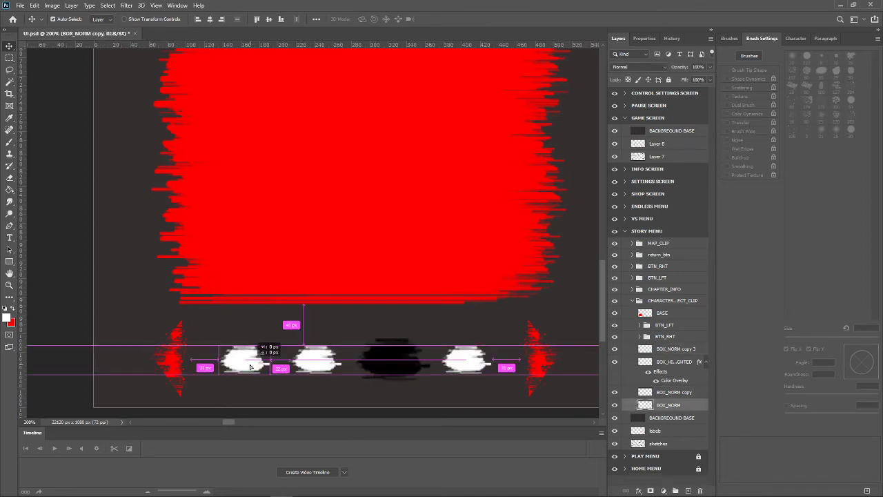
pyautogui.moveTo(255, 369); pyautogui.dragTo(248, 366)
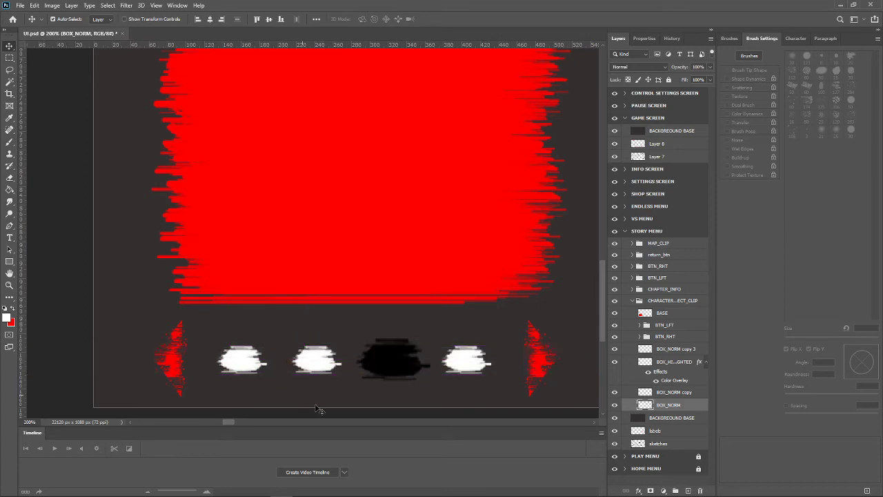
pyautogui.click(394, 410)
# Zoom out to 50% and centre the Story Menu artboard in view.
pyautogui.hotkey('ctrl', '-')
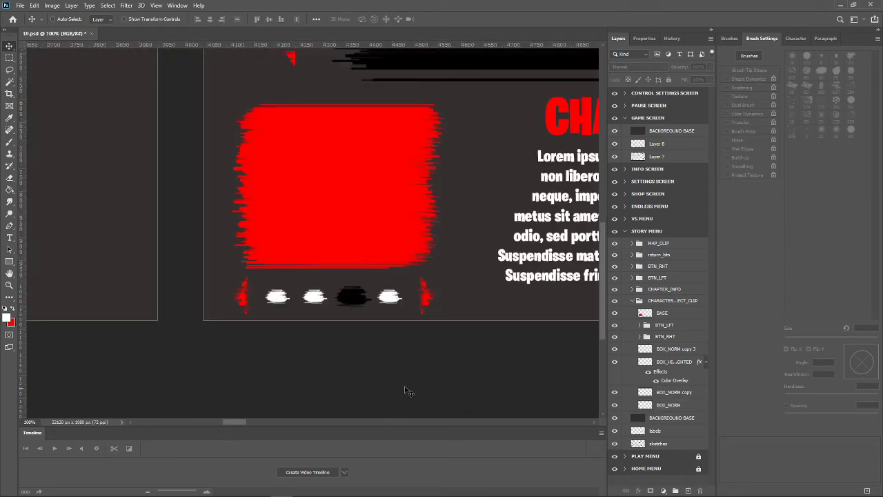
pyautogui.scroll(1, 409, 386)
pyautogui.hotkey('ctrl', '-')
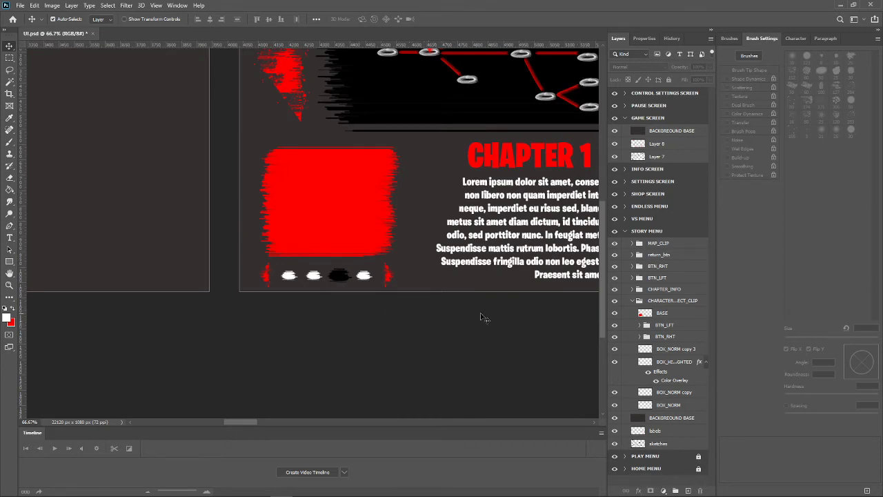
pyautogui.hotkey('ctrl', '-')
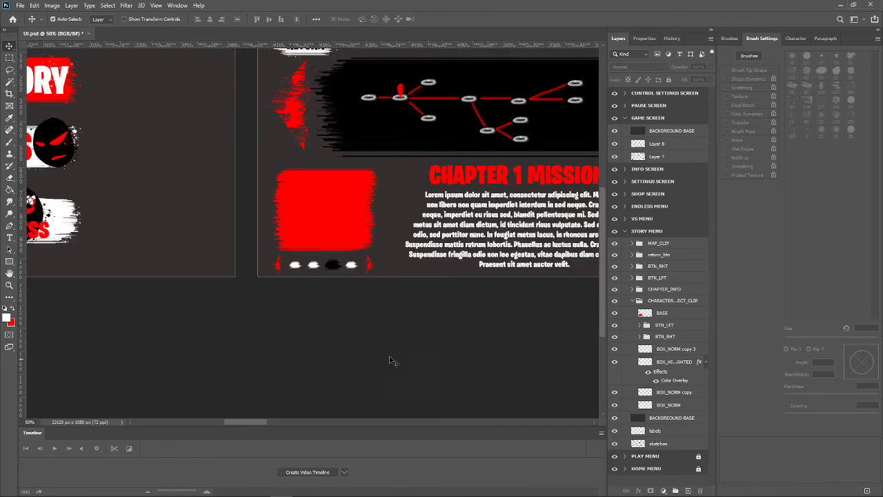
pyautogui.press('h')
pyautogui.moveTo(397, 373)
pyautogui.mouseDown()
pyautogui.moveTo(318, 405)
pyautogui.moveTo(284, 381)
pyautogui.moveTo(334, 337)
pyautogui.moveTo(236, 356)
pyautogui.mouseUp()
# Hide BACKGROUND BASE, collapse the character-select group, select BACKGROUND BASE, and save the document.
pyautogui.moveTo(336, 334); pyautogui.dragTo(420, 323)
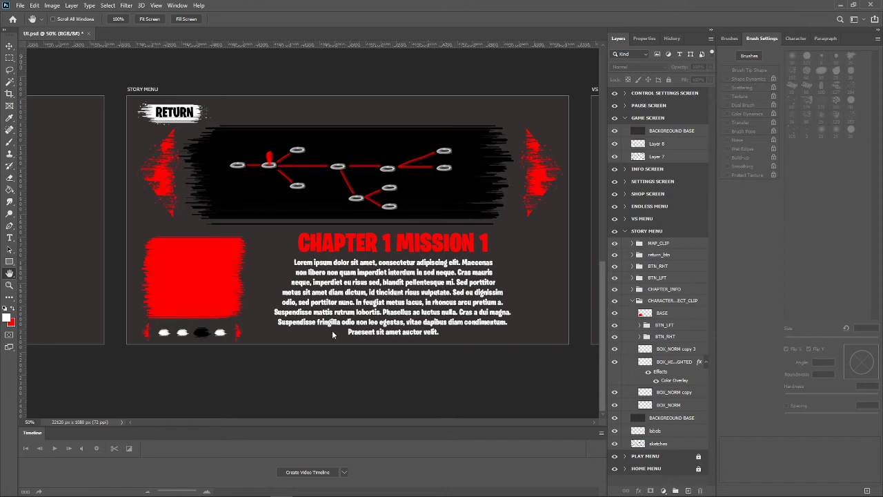
pyautogui.hotkey('ctrl', 's')
pyautogui.click(614, 418)
pyautogui.click(633, 301)
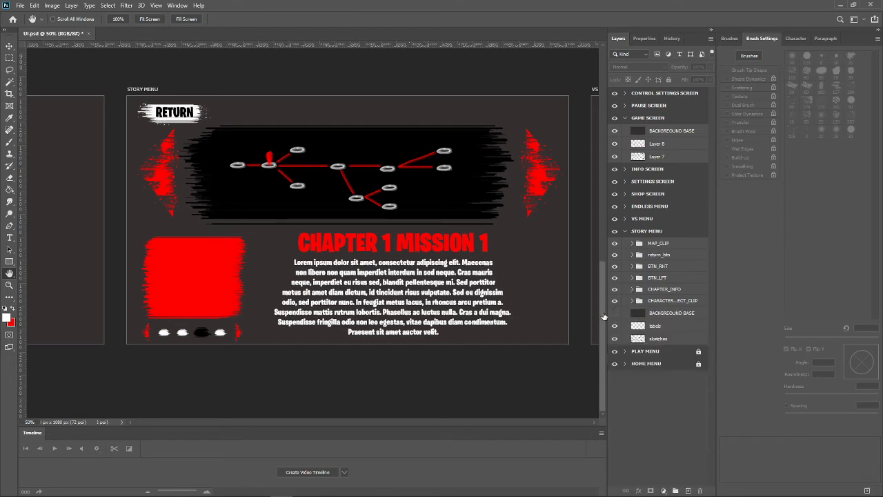
pyautogui.click(638, 314)
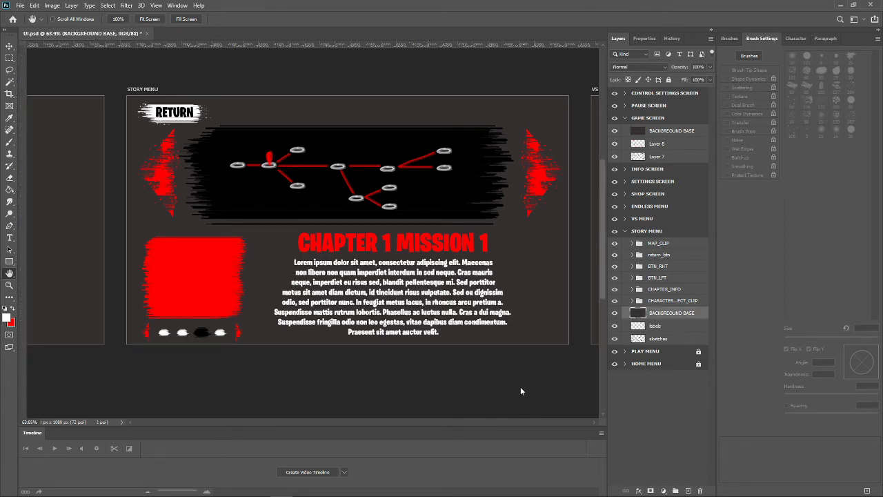
pyautogui.hotkey('ctrl', 's')
# Close the document, reopen UI.psd from Recent files, and zoom to the STORY MENU artboard.
pyautogui.click(143, 34)
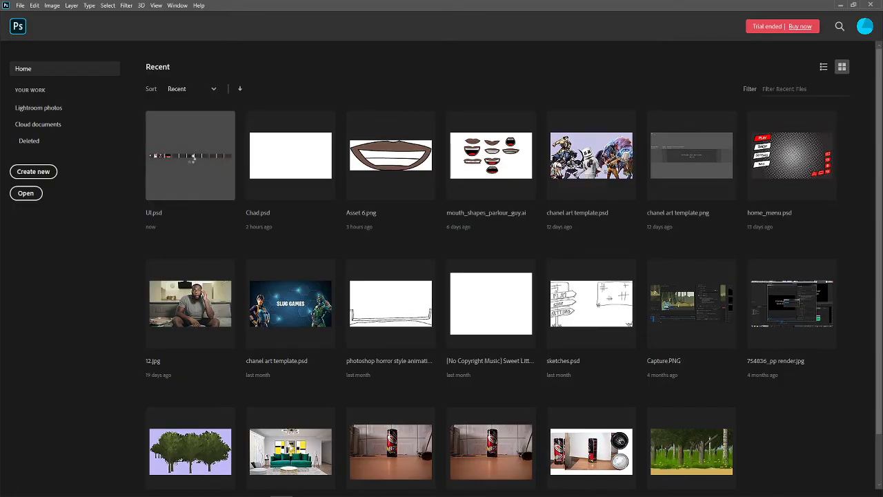
pyautogui.click(190, 157)
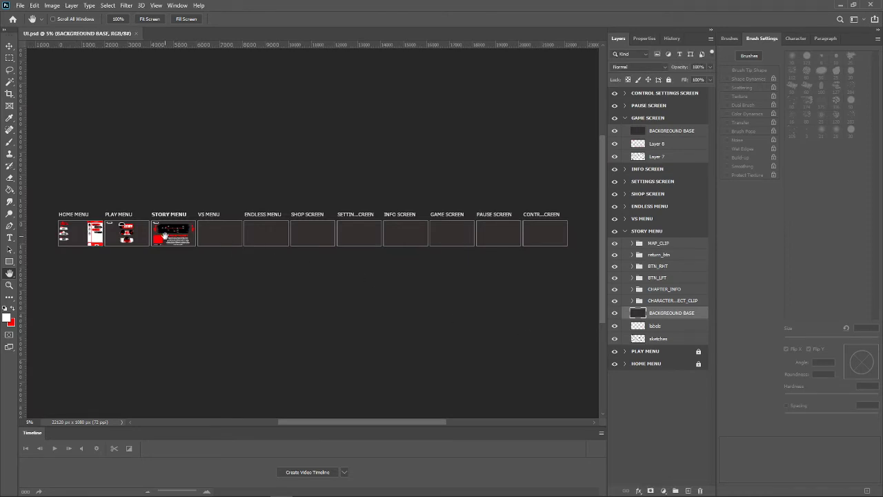
pyautogui.keyDown('alt'); pyautogui.click(639, 314); pyautogui.keyUp('alt')
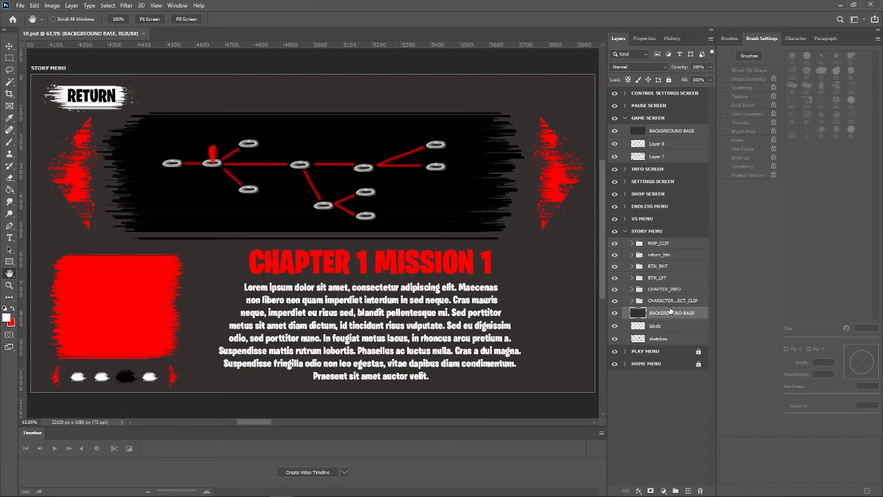
# Hide BACKGROUND BASE and the character-select group's red BASE layer to reveal the sketch.
pyautogui.click(615, 312)
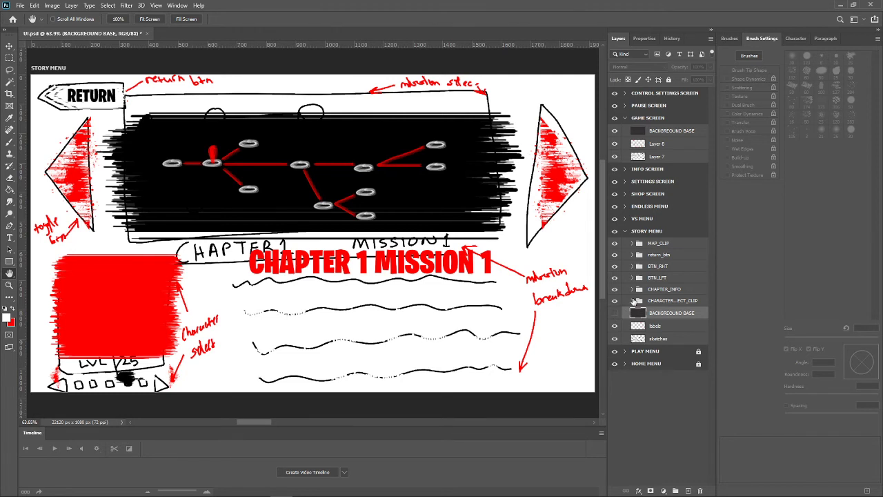
pyautogui.click(633, 301)
pyautogui.click(616, 314)
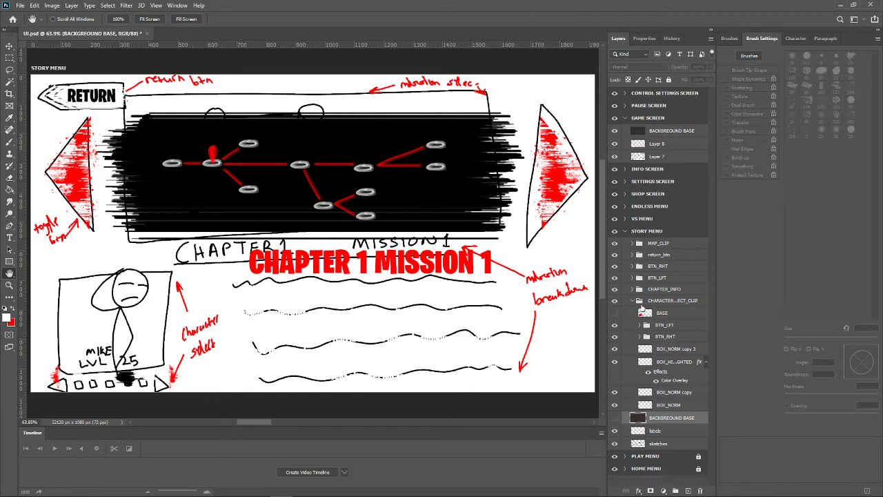
# Create a group named AVATAR above CHARACTER_SELECT_CLIP with a new empty layer inside it.
pyautogui.click(657, 302)
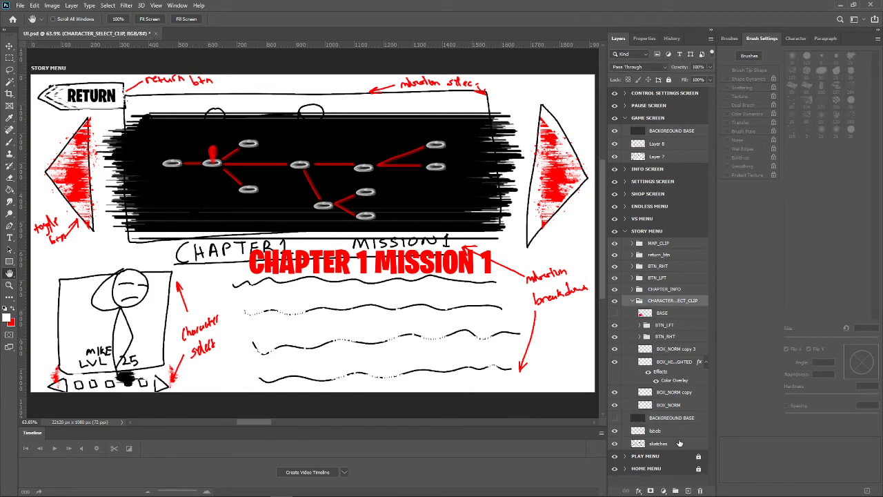
pyautogui.click(676, 491)
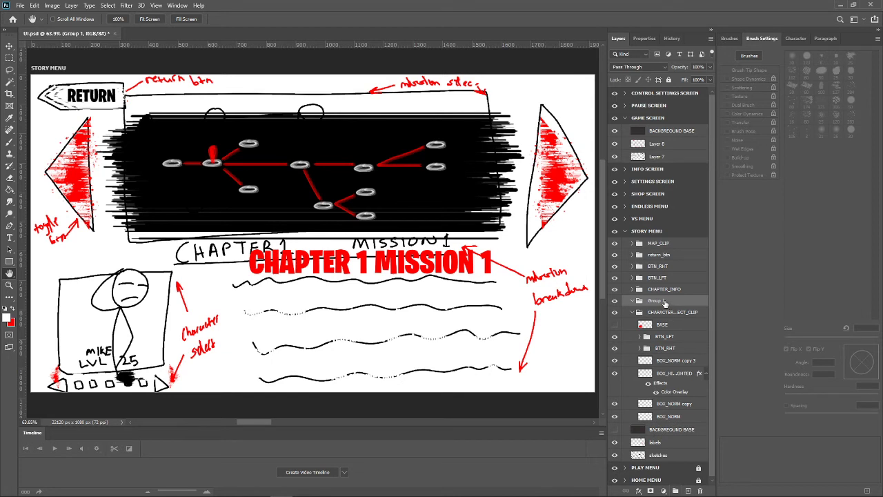
pyautogui.doubleClick(656, 301)
pyautogui.write('AVATAR')
pyautogui.press('Return')
pyautogui.click(688, 491)
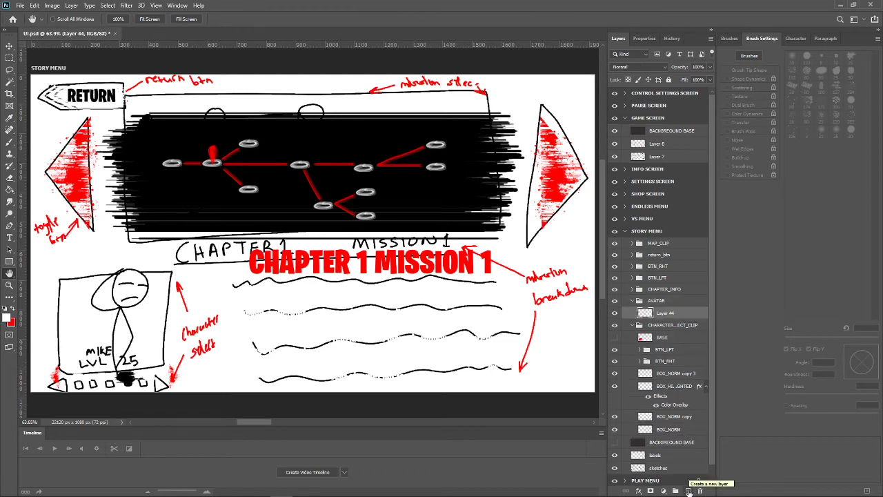
# Zoom in and pan the canvas to the stick figure sketch.
pyautogui.hotkey('ctrl', '+')
pyautogui.hotkey('ctrl', '+')
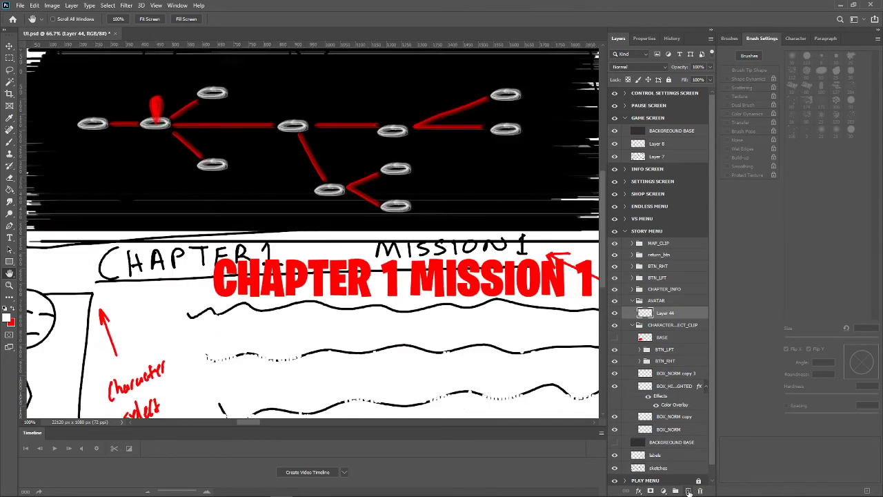
pyautogui.hotkey('ctrl', '+')
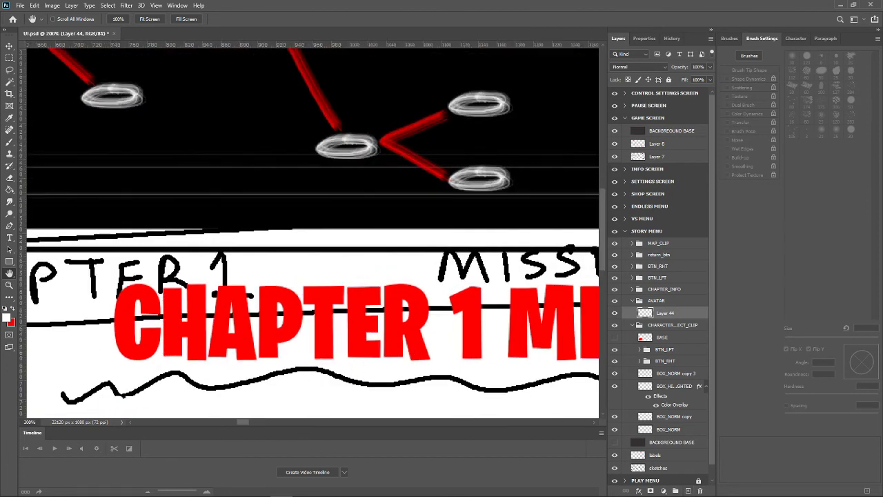
pyautogui.hscroll(-2, 311, 231)
pyautogui.hscroll(-5, 310, 231)
pyautogui.hscroll(-1, 310, 231)
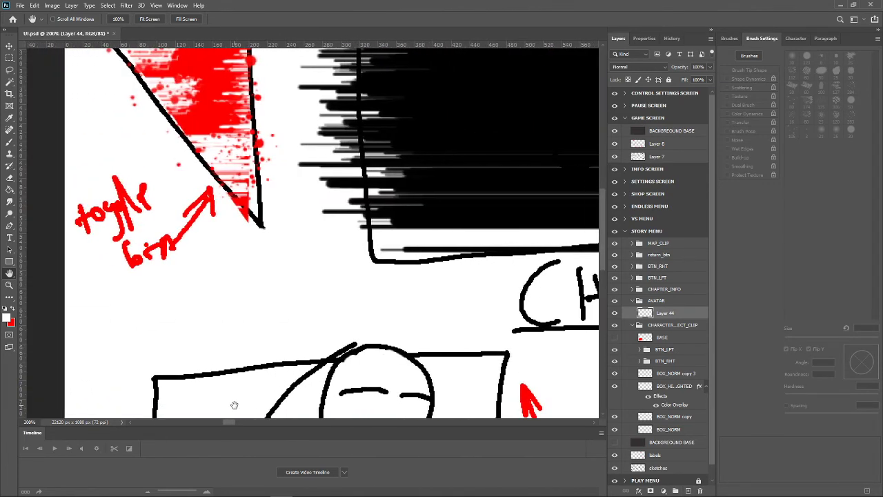
pyautogui.moveTo(605, 204); pyautogui.dragTo(604, 253)
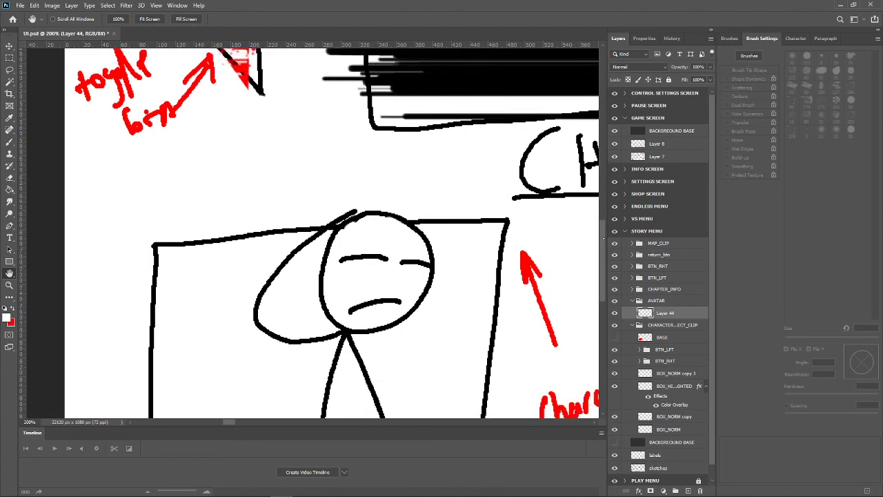
pyautogui.scroll(-3, 604, 253)
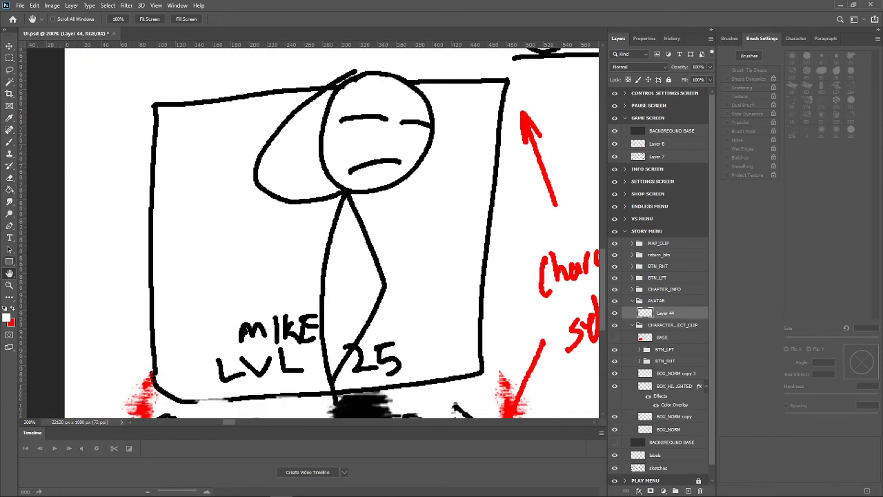
pyautogui.click(9, 261)
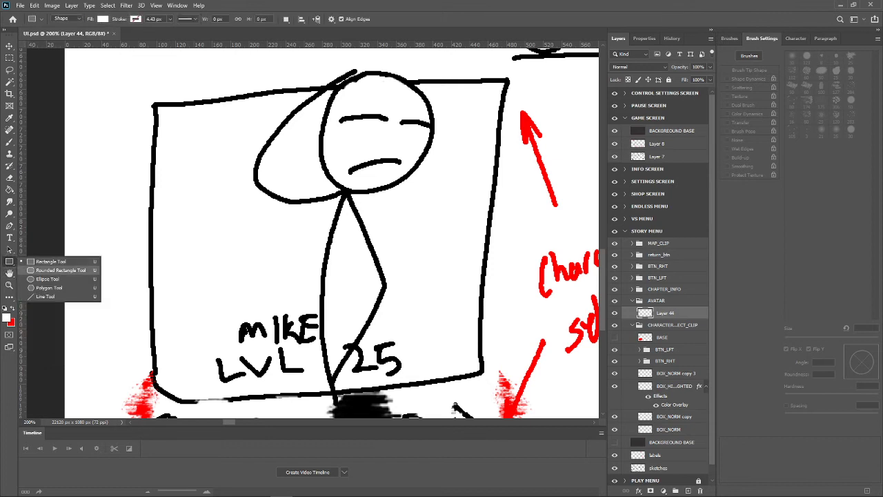
# Draw a black-filled 130 × 130 px circle over the stick figure's head, then add a new layer.
pyautogui.click(47, 279)
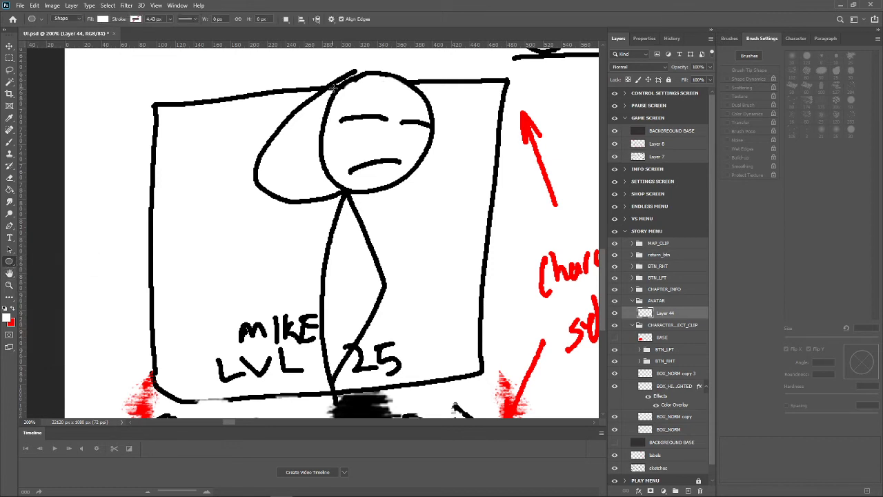
pyautogui.moveTo(371, 129); pyautogui.dragTo(430, 207)
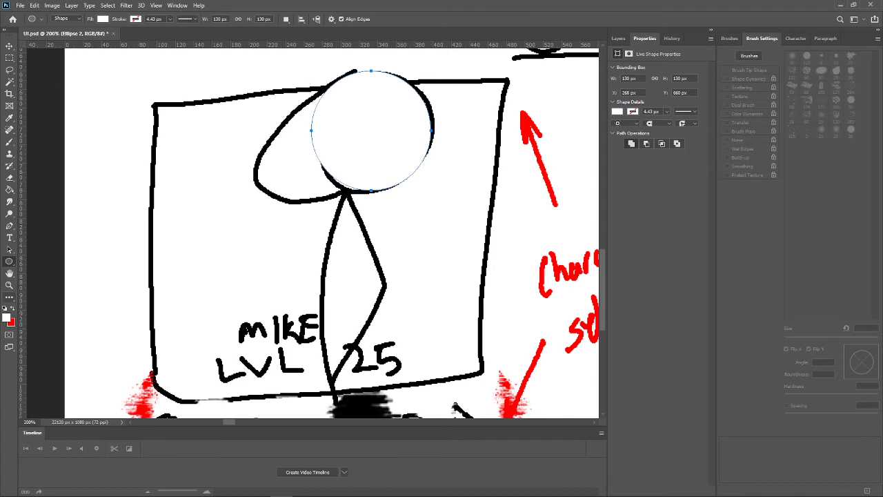
pyautogui.click(102, 19)
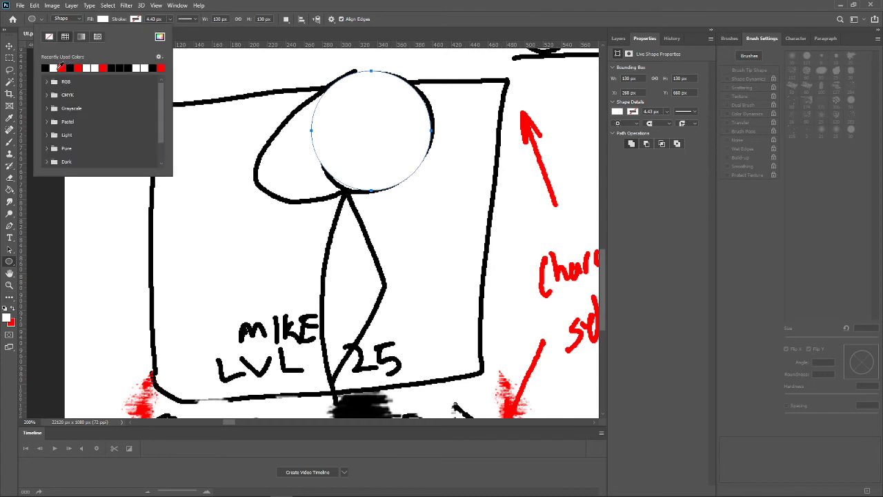
pyautogui.click(45, 67)
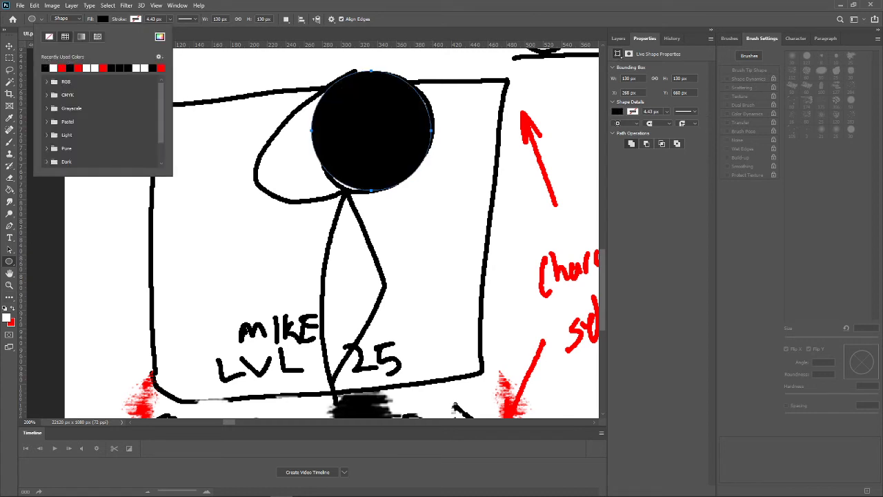
pyautogui.click(618, 38)
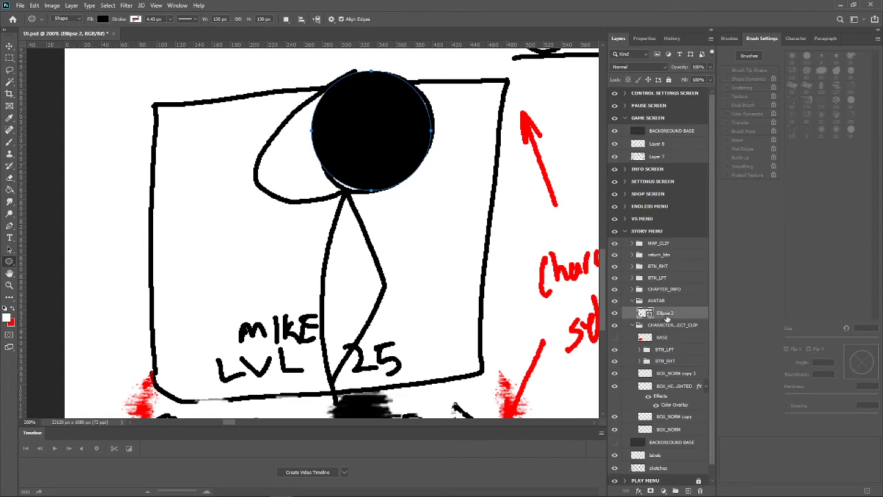
pyautogui.click(688, 491)
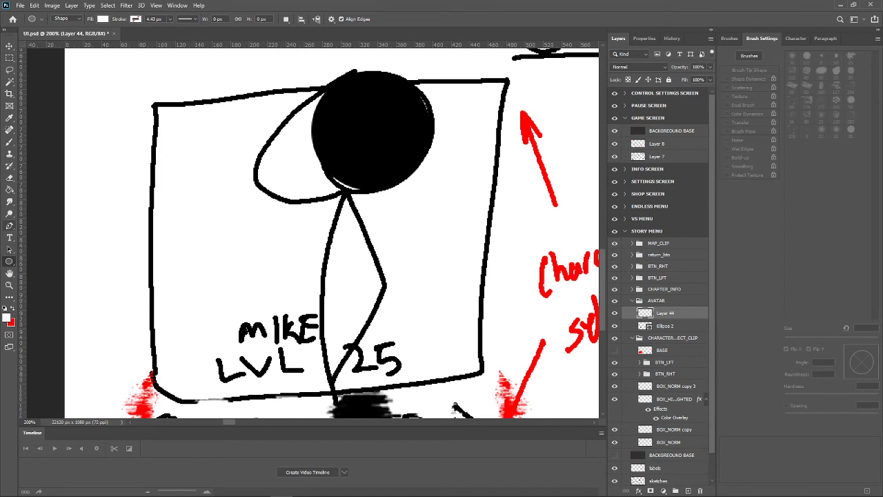
# Draw a curved Pen path for the body running down from the head.
pyautogui.click(10, 226)
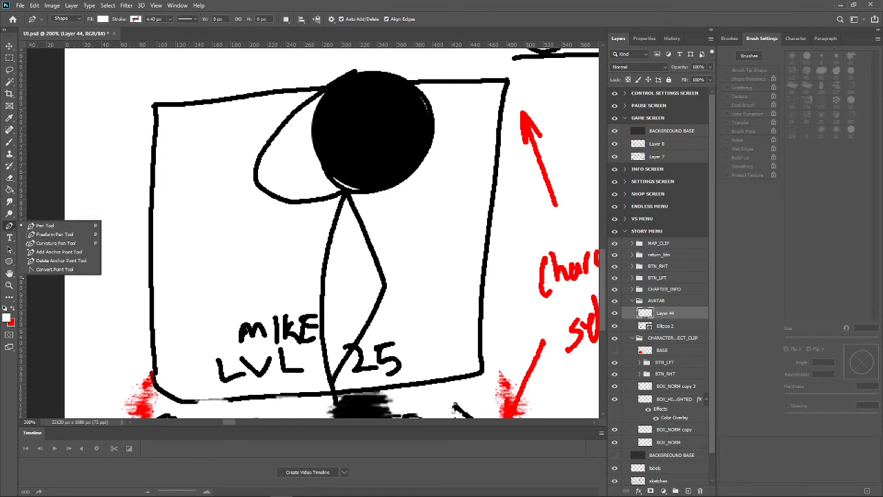
pyautogui.click(357, 169)
pyautogui.click(325, 265)
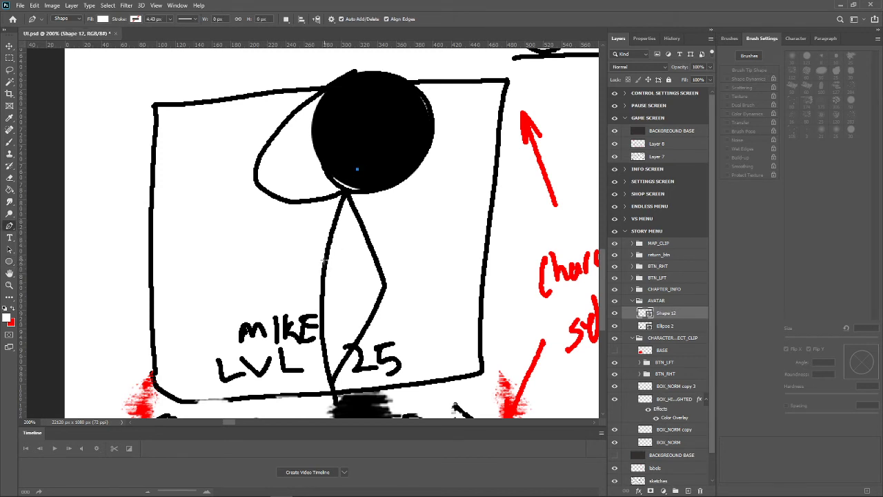
pyautogui.moveTo(325, 265); pyautogui.dragTo(320, 321)
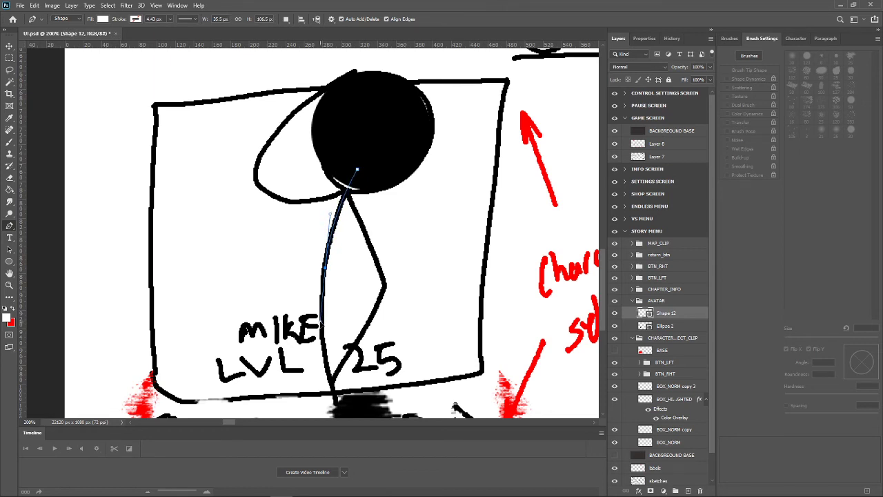
pyautogui.click(334, 399)
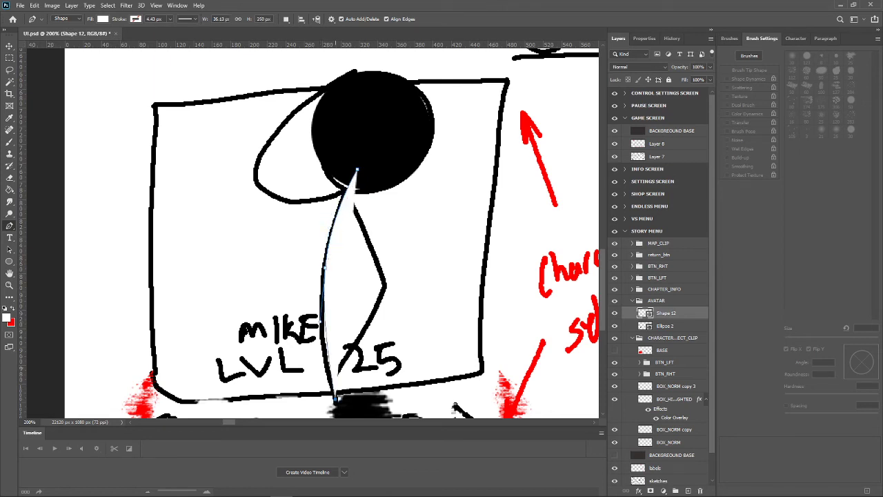
# Give the body path no fill and a 25 px black stroke, then add a new layer.
pyautogui.click(103, 19)
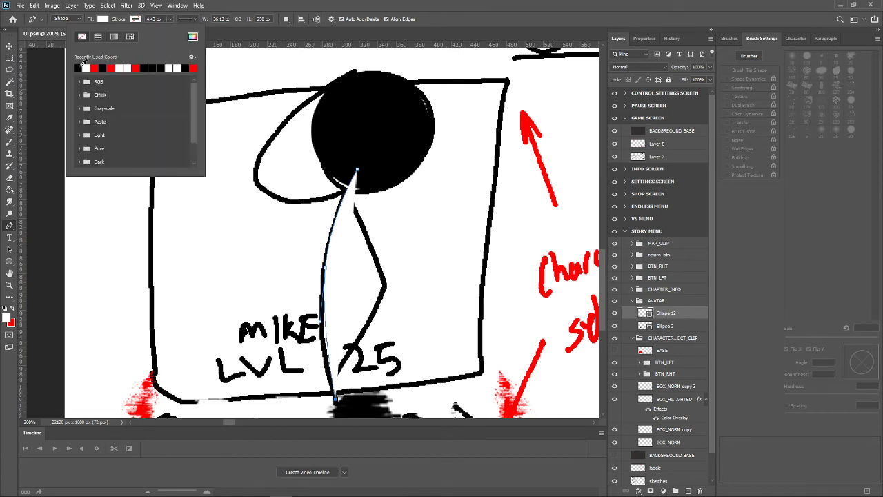
pyautogui.click(78, 67)
pyautogui.click(103, 19)
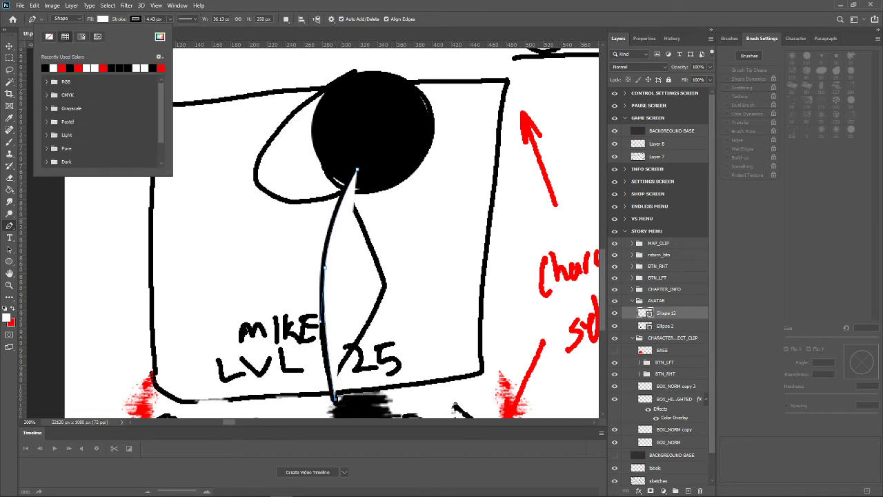
pyautogui.click(49, 35)
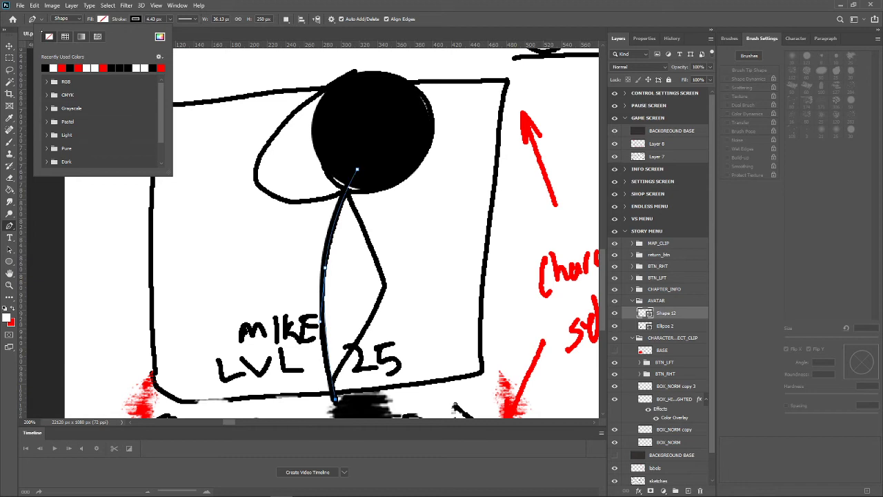
pyautogui.press('Return')
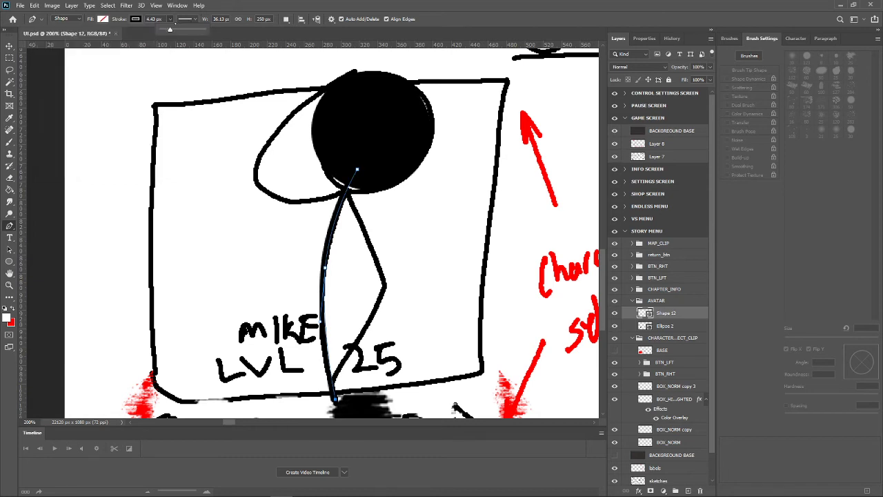
pyautogui.moveTo(169, 30)
pyautogui.mouseDown()
pyautogui.moveTo(188, 29)
pyautogui.moveTo(177, 30)
pyautogui.mouseUp()
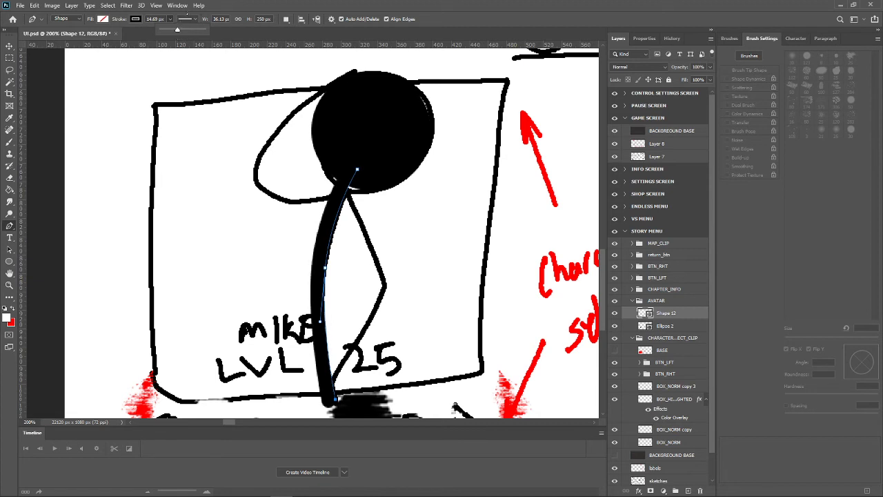
pyautogui.click(163, 18)
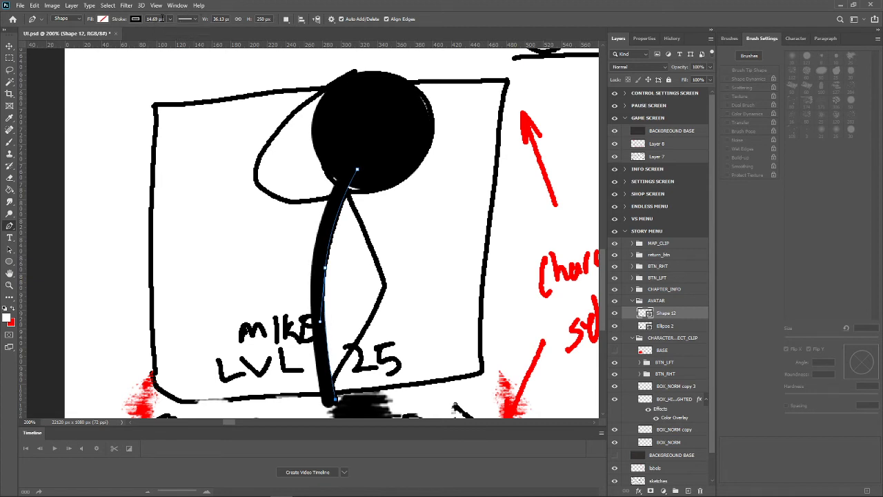
pyautogui.click(162, 18)
pyautogui.write('25')
pyautogui.press('Return')
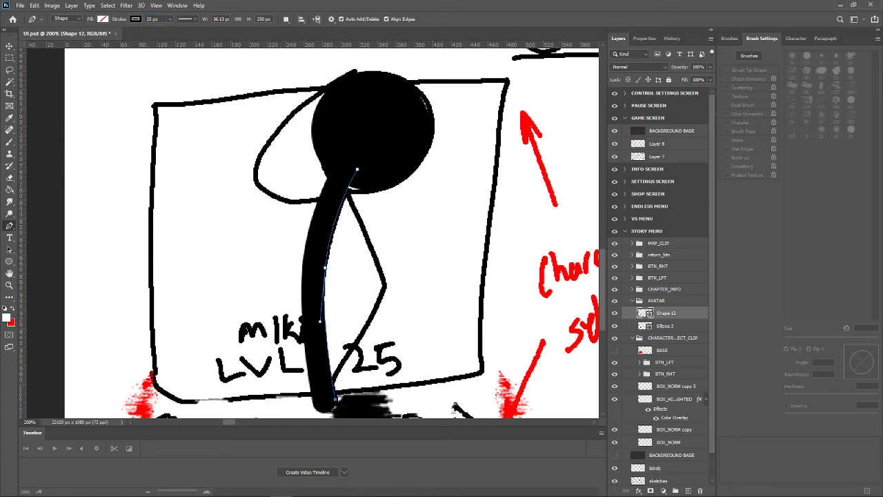
pyautogui.click(688, 490)
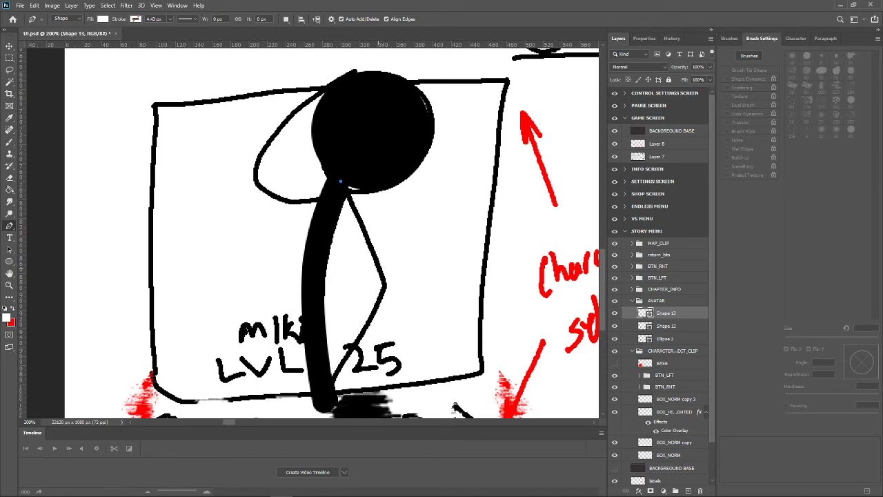
# Draw a second bent path from the neck down to the base for the leg.
pyautogui.click(380, 269)
pyautogui.moveTo(382, 298); pyautogui.dragTo(375, 312)
pyautogui.click(330, 387)
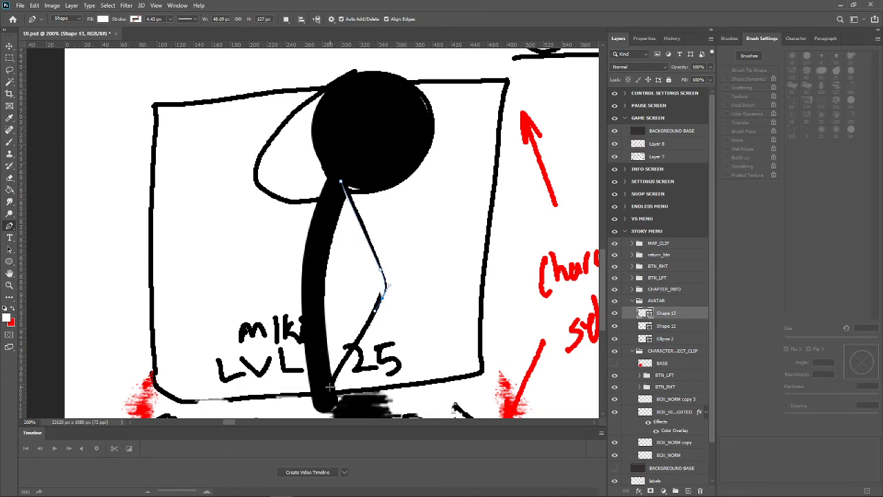
pyautogui.moveTo(330, 388); pyautogui.dragTo(329, 386)
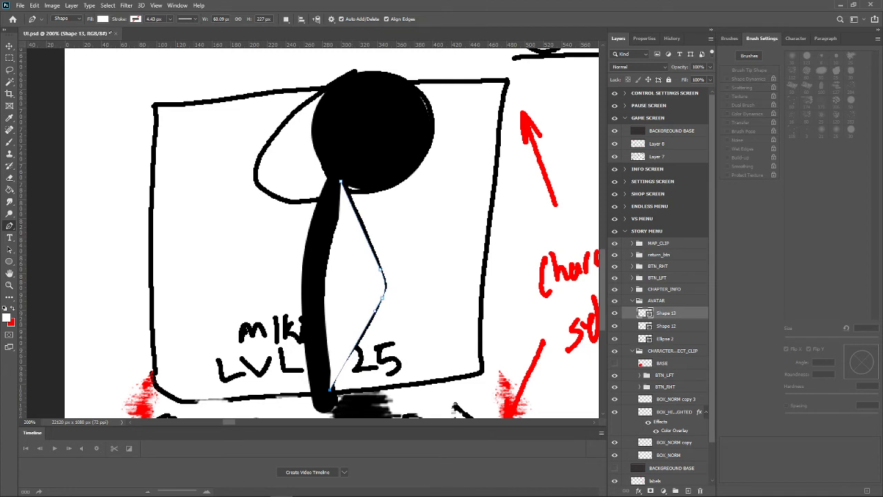
# Give the leg no fill and a 25 px black stroke, nudge its top anchor, and add a new layer.
pyautogui.click(103, 19)
pyautogui.click(48, 36)
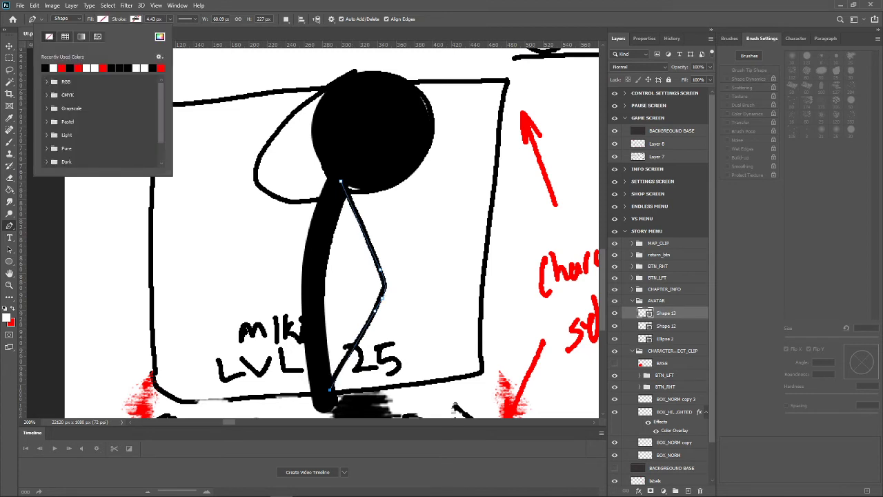
pyautogui.click(135, 18)
pyautogui.click(78, 68)
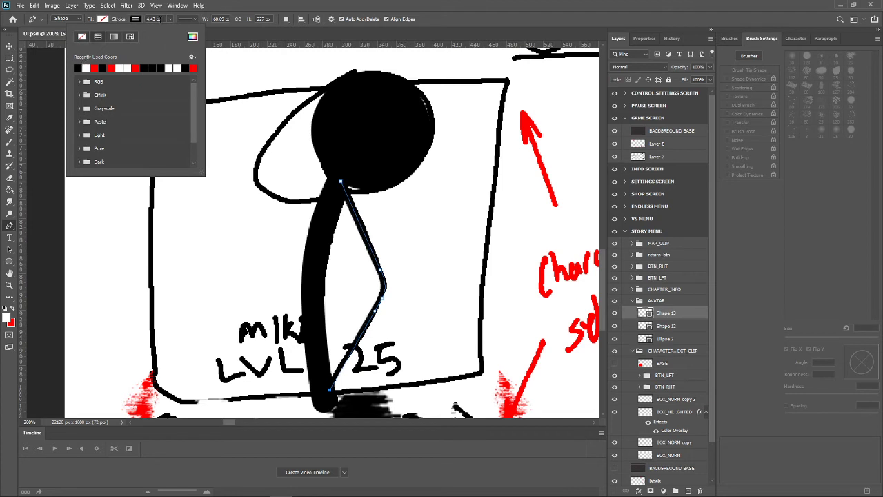
pyautogui.click(162, 19)
pyautogui.doubleClick(159, 18)
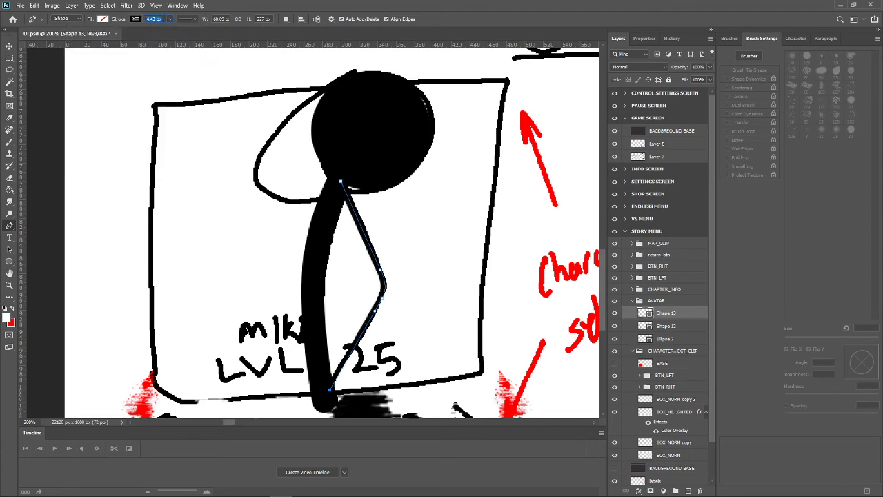
pyautogui.write('25')
pyautogui.press('Return')
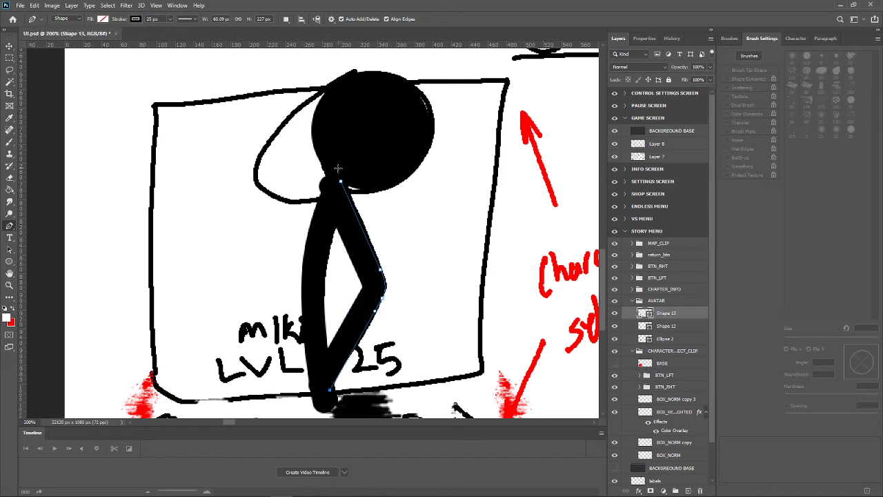
pyautogui.press('ctrl')
pyautogui.moveTo(341, 183); pyautogui.dragTo(347, 178)
pyautogui.click(688, 490)
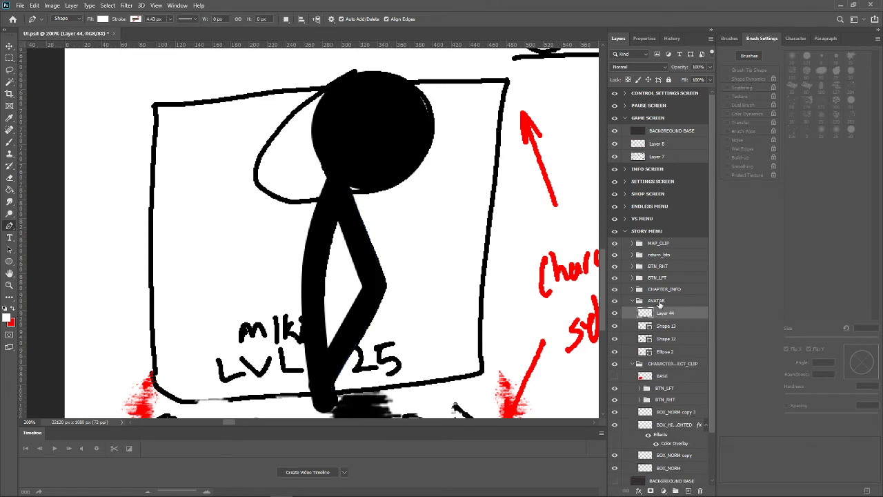
# Draw a curved arm path from the neck looping over the head.
pyautogui.click(342, 180)
pyautogui.moveTo(260, 185); pyautogui.dragTo(236, 158)
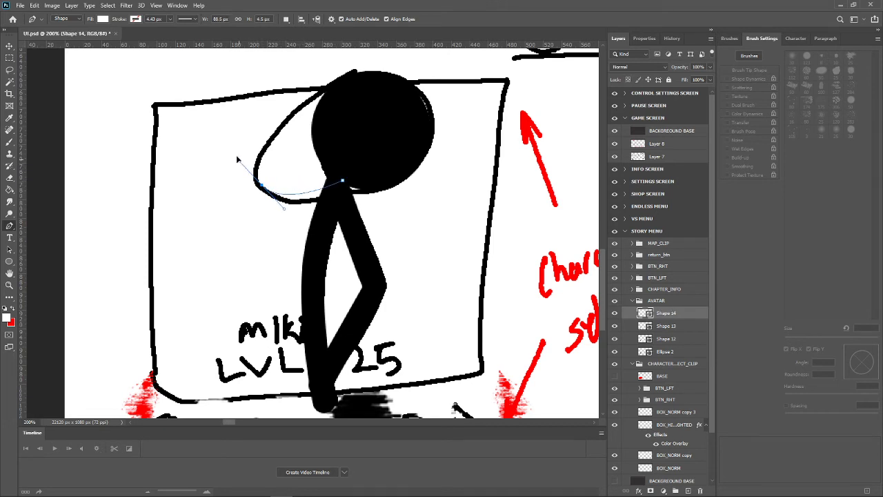
pyautogui.click(357, 74)
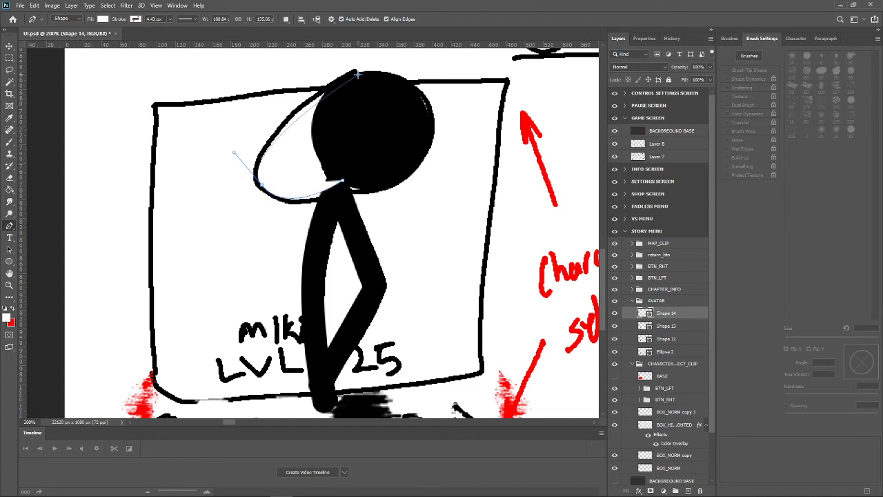
pyautogui.moveTo(356, 74); pyautogui.dragTo(366, 75)
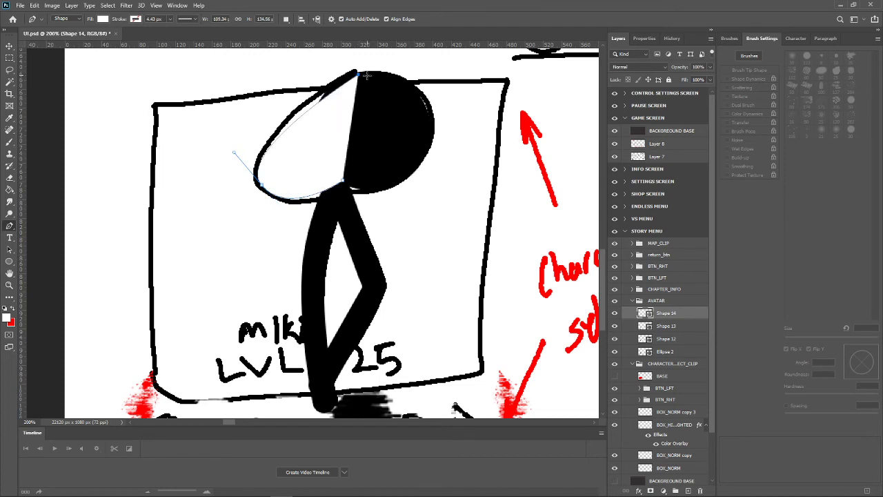
# Set the arm shape to no fill with a 25 px black stroke.
pyautogui.click(102, 18)
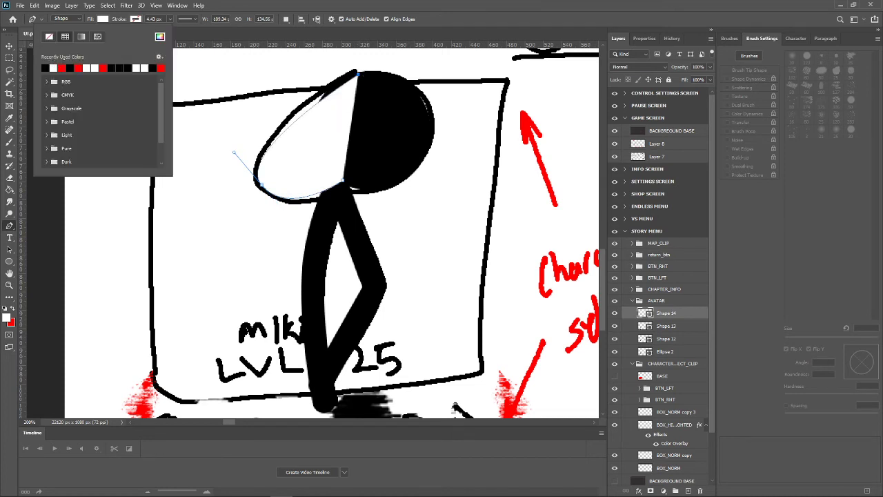
pyautogui.click(49, 36)
pyautogui.click(135, 19)
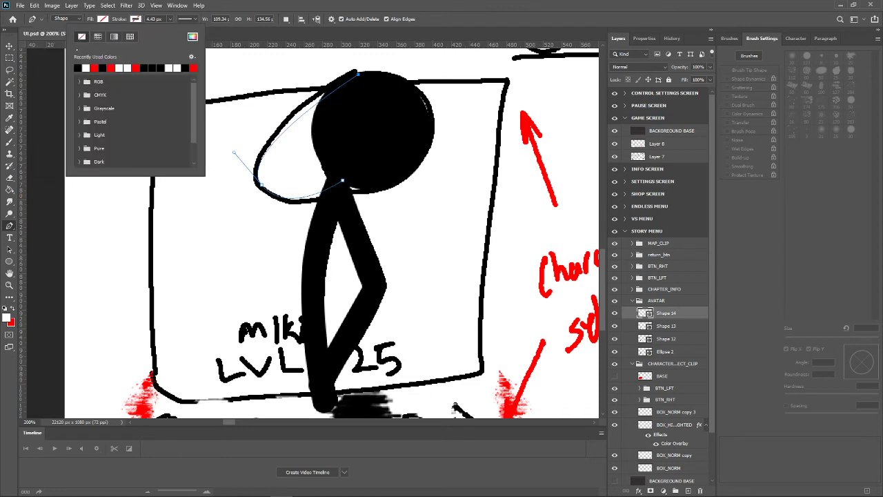
pyautogui.click(78, 67)
pyautogui.press('Escape')
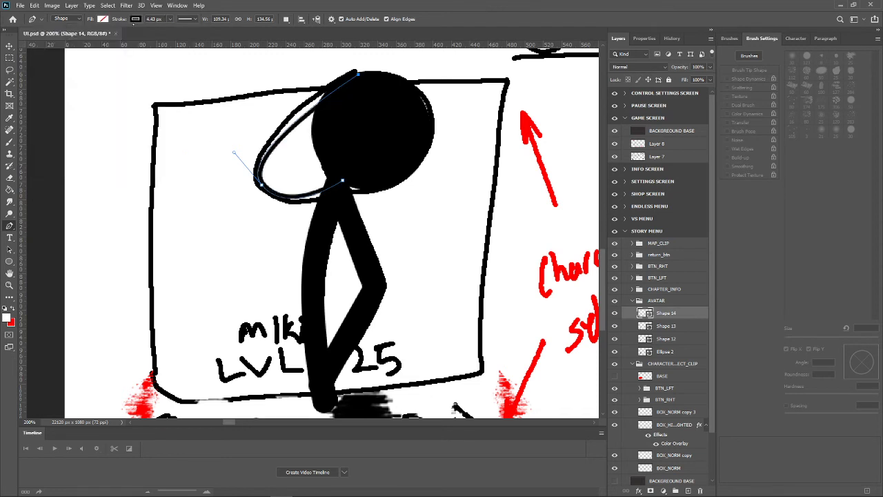
pyautogui.click(157, 19)
pyautogui.write('25')
pyautogui.press('Return')
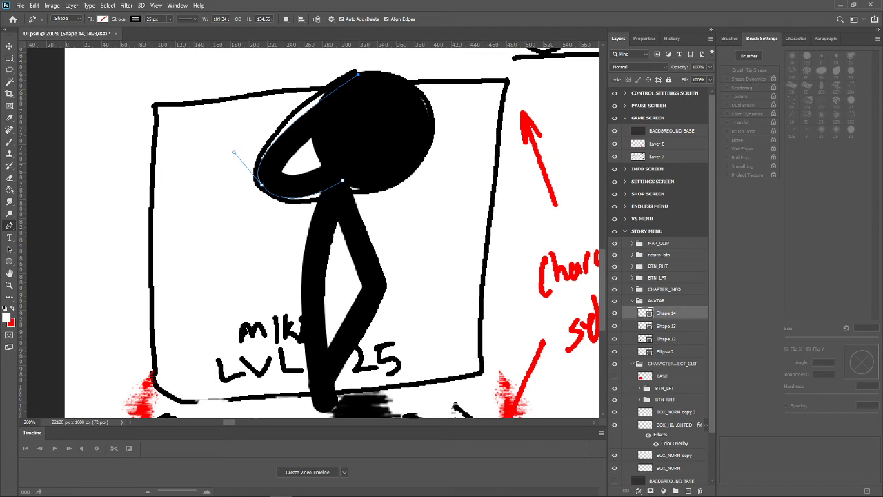
# Adjust the arm's anchor points over the head and down to the neck, then collapse AVATAR.
pyautogui.press('ctrl')
pyautogui.moveTo(356, 73); pyautogui.dragTo(353, 72)
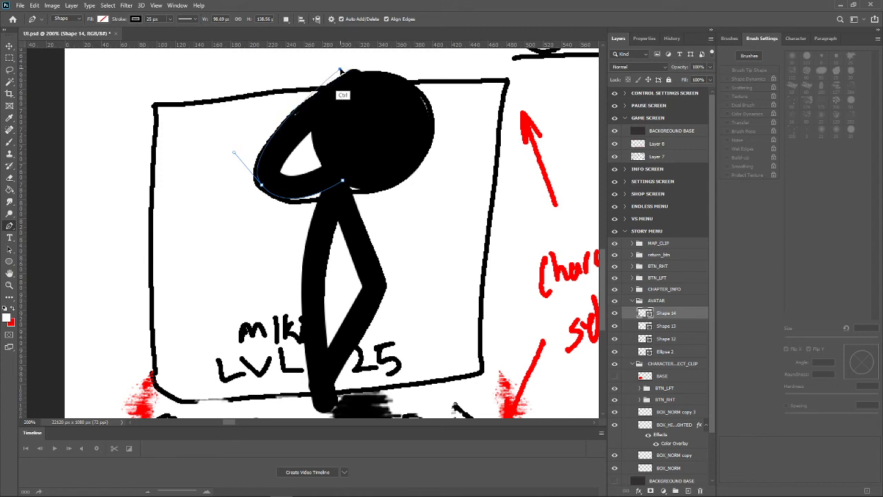
pyautogui.moveTo(340, 70); pyautogui.dragTo(342, 69)
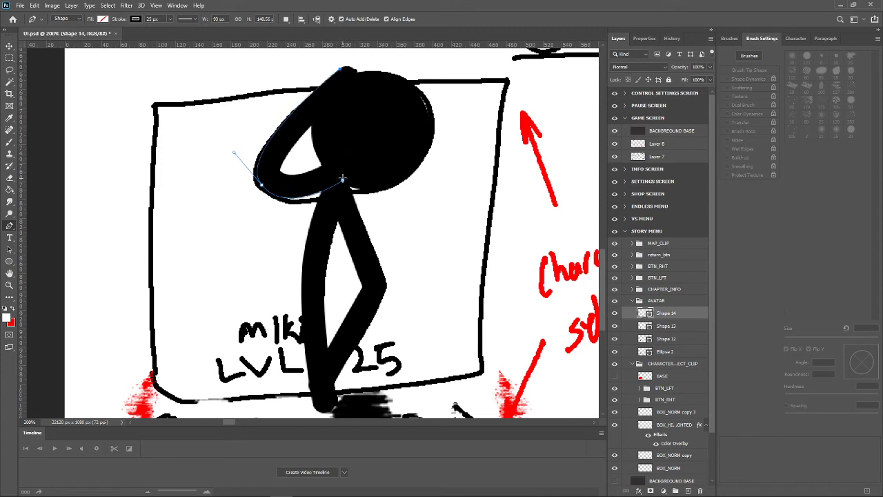
pyautogui.moveTo(342, 179); pyautogui.dragTo(337, 189)
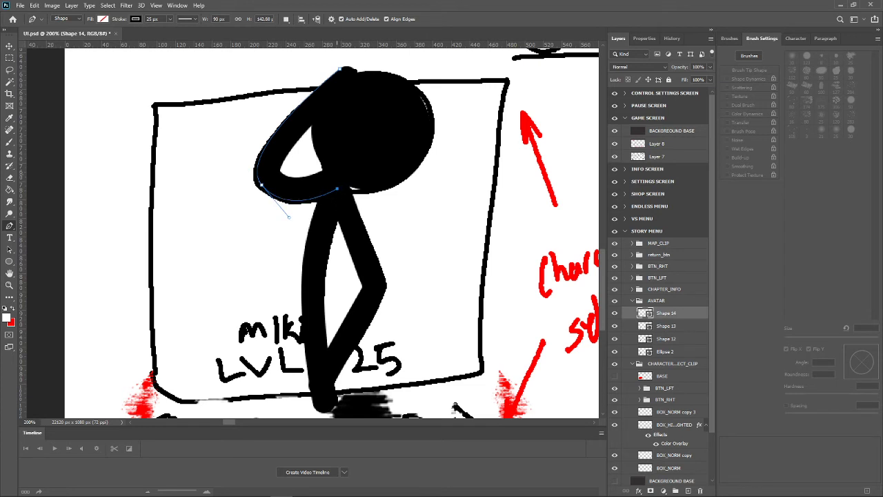
pyautogui.click(654, 301)
# Show the red splattered BASE layer and move AVATAR into the character-select clip group.
pyautogui.click(632, 300)
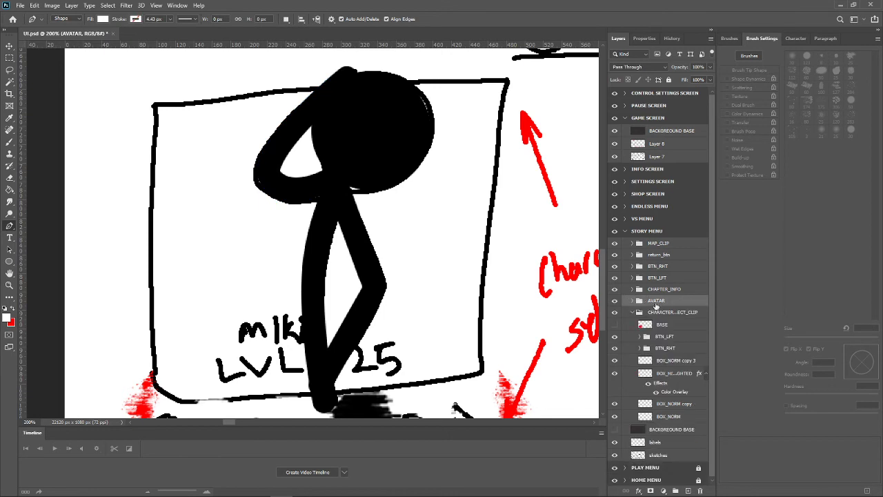
pyautogui.click(615, 324)
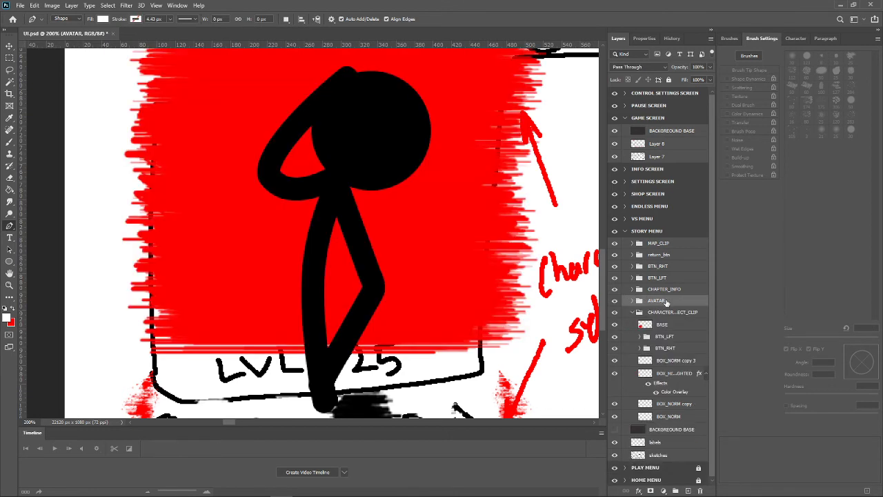
pyautogui.moveTo(667, 302); pyautogui.dragTo(668, 313)
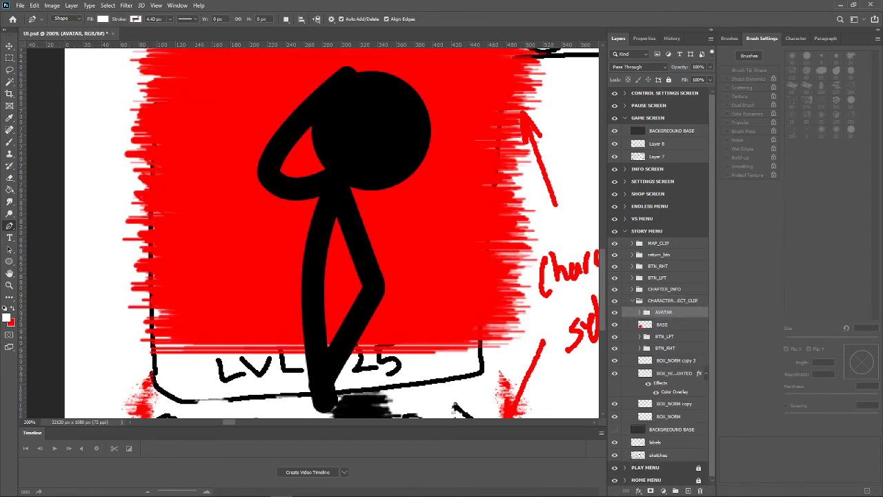
# Scale the avatar up to about 121.56% and shift it slightly left.
pyautogui.hotkey('ctrl', '-')
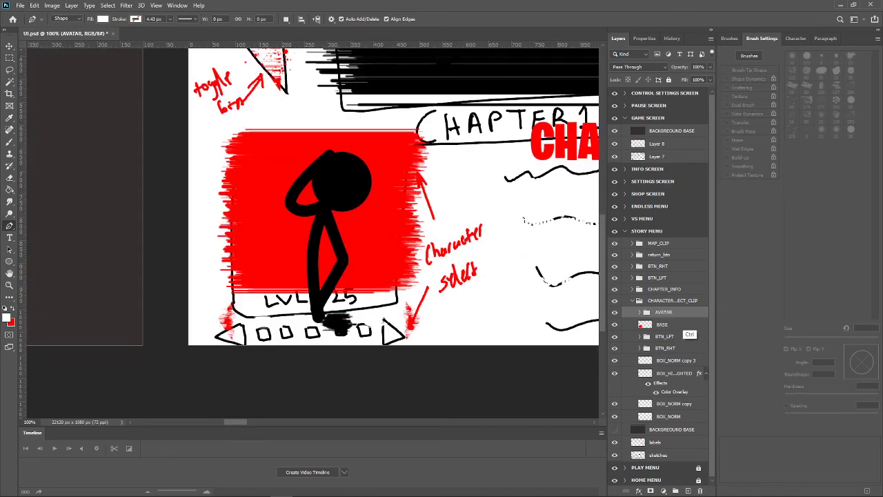
pyautogui.hotkey('ctrl', 't')
pyautogui.moveTo(372, 149); pyautogui.dragTo(403, 127)
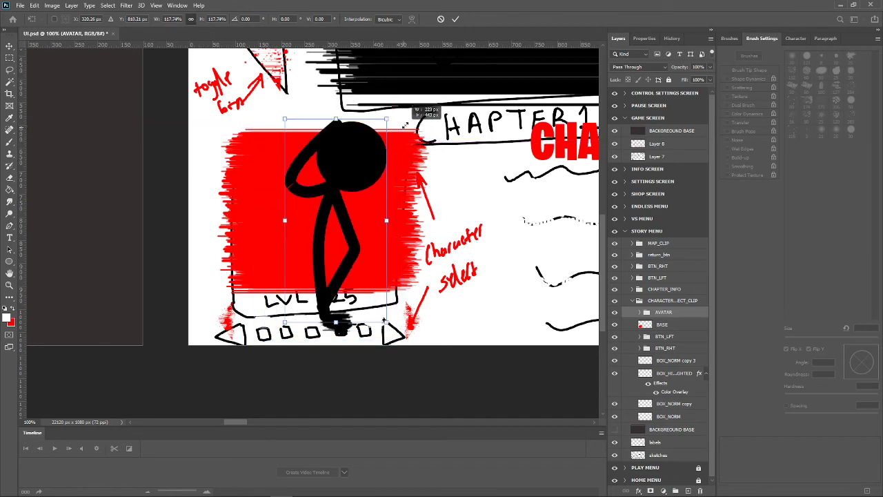
pyautogui.moveTo(403, 127); pyautogui.dragTo(406, 120)
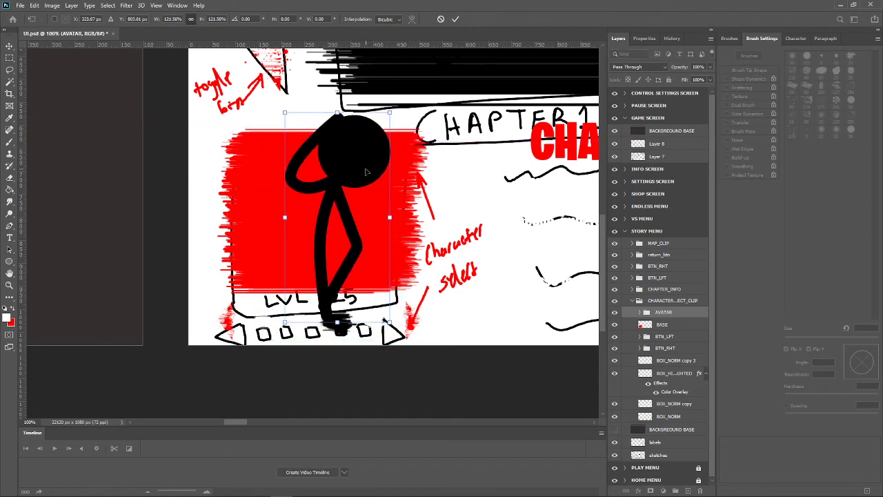
pyautogui.moveTo(368, 171); pyautogui.dragTo(359, 171)
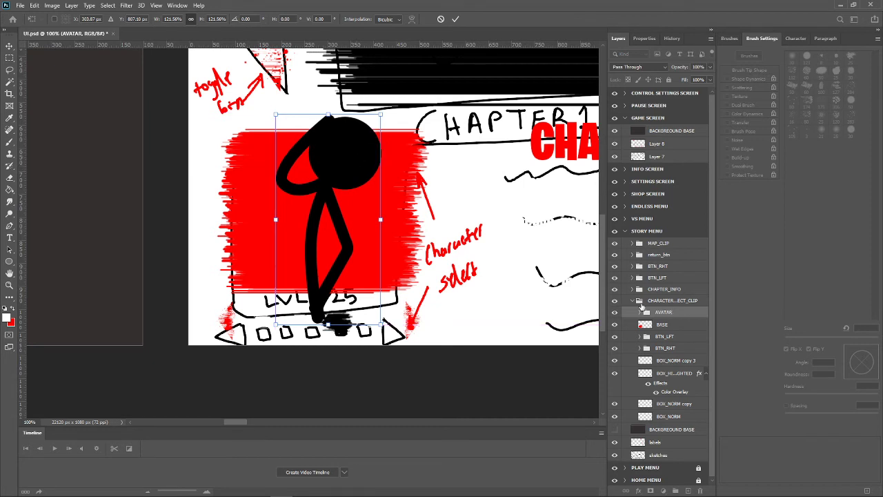
pyautogui.press('Return')
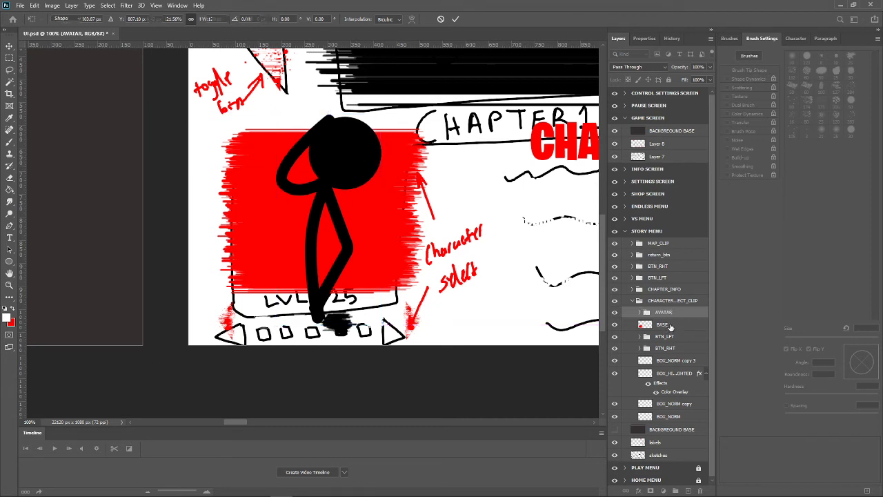
pyautogui.hotkey('alt', '[')
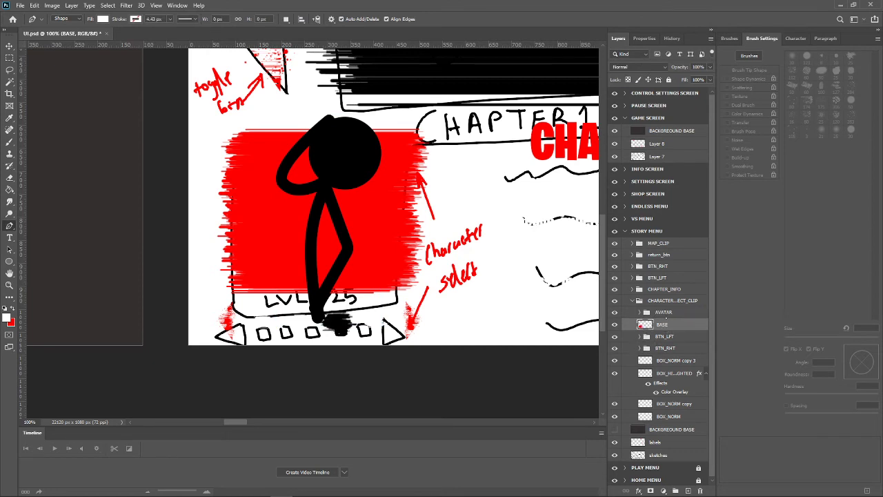
# Load the red base as a selection and add a layer mask to the Shape 12 stroke.
pyautogui.keyDown('ctrl'); pyautogui.click(645, 325); pyautogui.keyUp('ctrl')
pyautogui.click(639, 312)
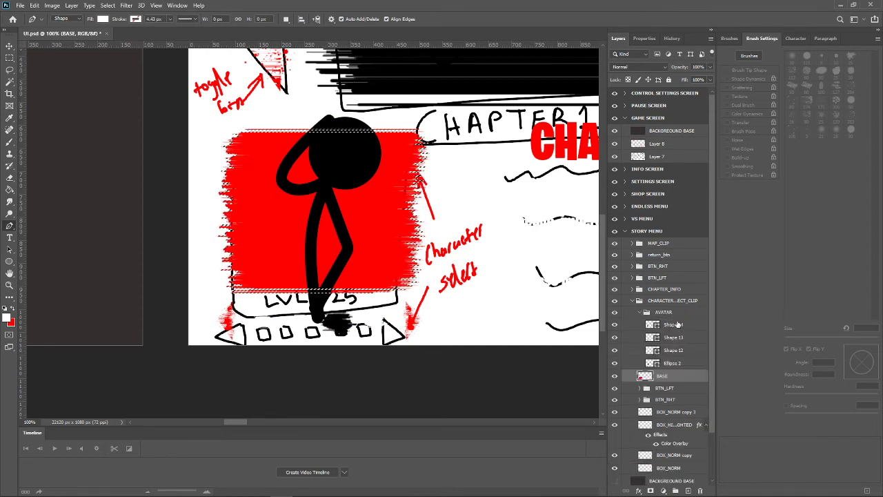
pyautogui.click(615, 325)
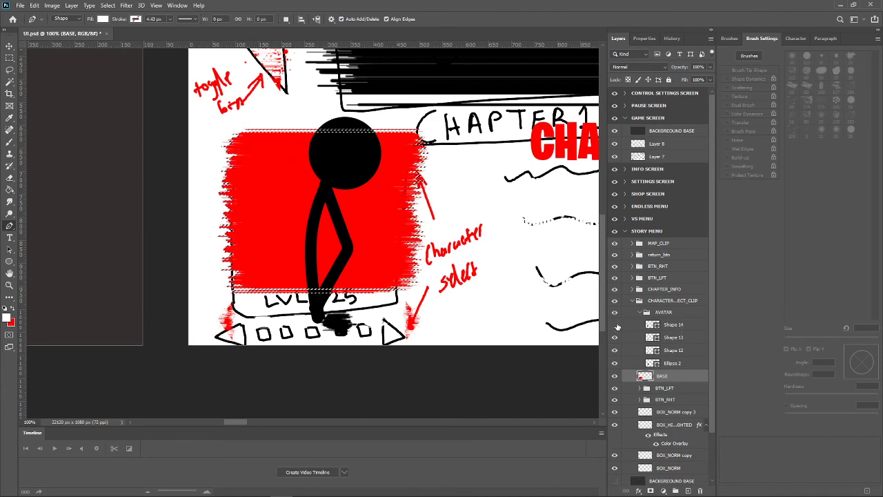
pyautogui.click(620, 328)
pyautogui.click(615, 351)
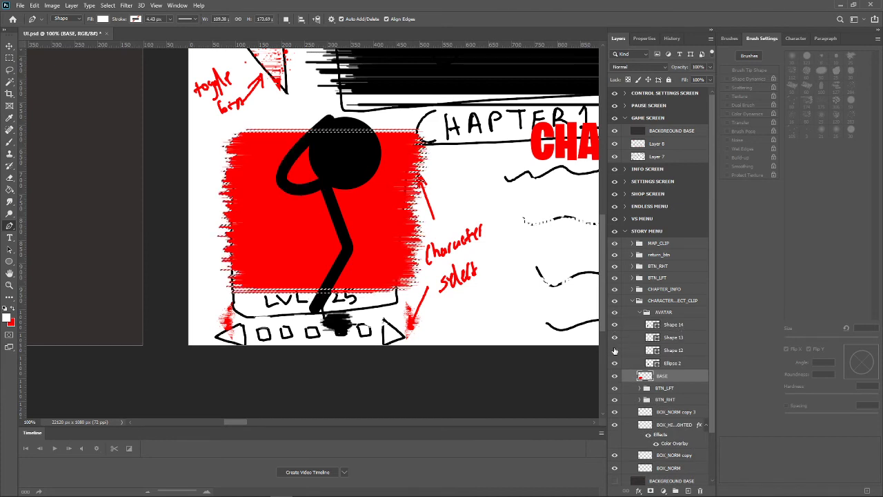
pyautogui.click(676, 351)
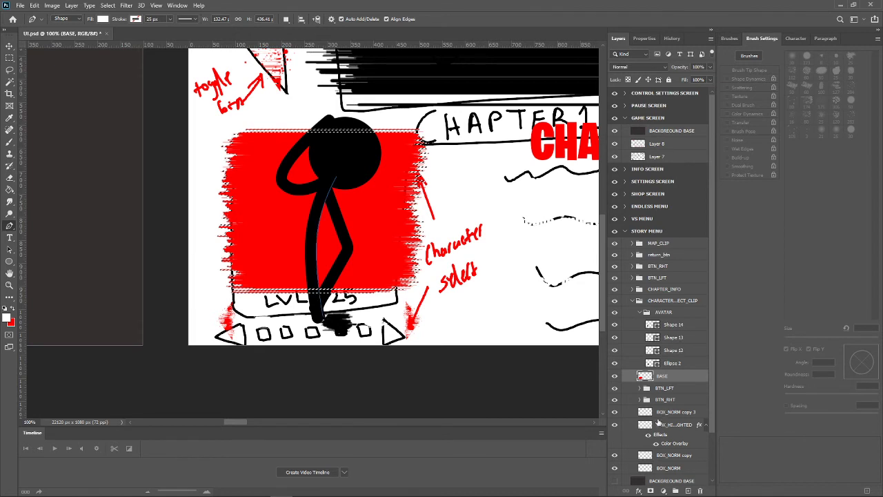
pyautogui.click(649, 491)
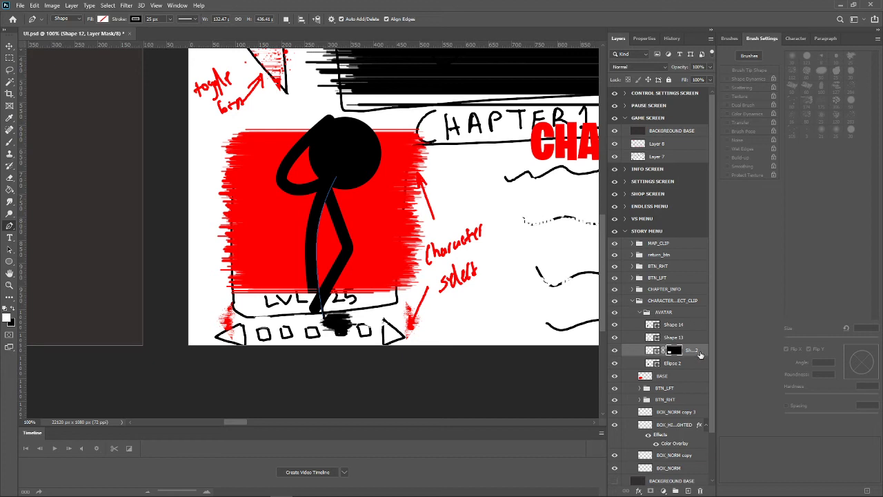
pyautogui.click(641, 314)
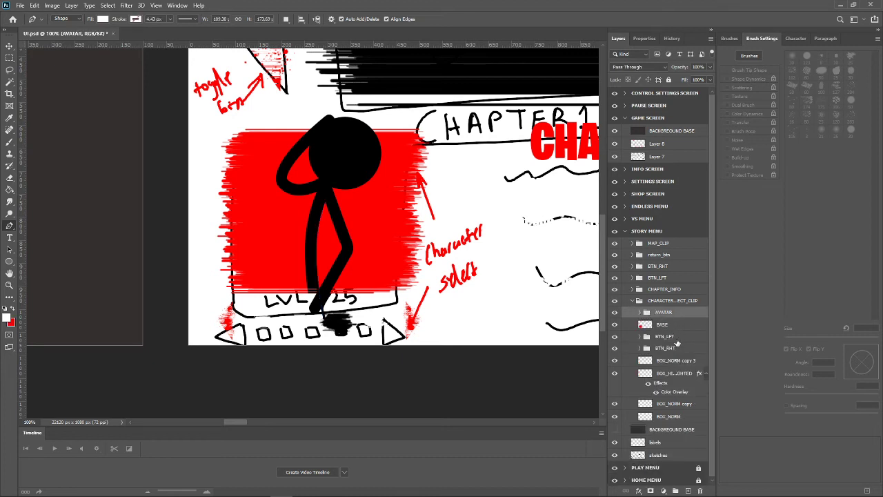
# Load Shape 12's mask as a selection and mask Shape 13 to the same area.
pyautogui.click(639, 312)
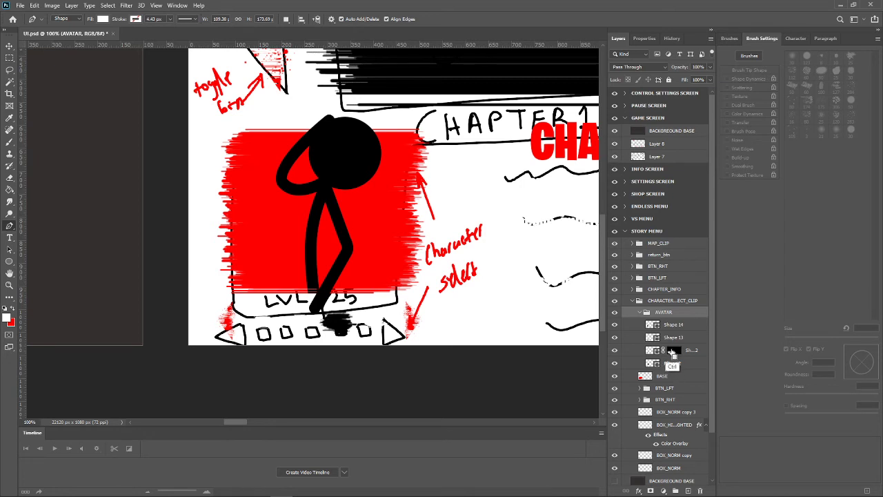
pyautogui.keyDown('ctrl'); pyautogui.click(672, 352); pyautogui.keyUp('ctrl')
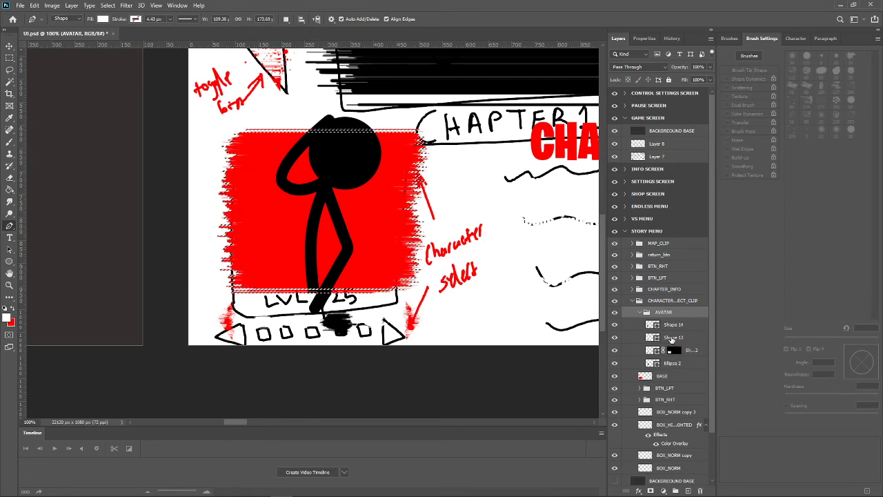
pyautogui.click(626, 337)
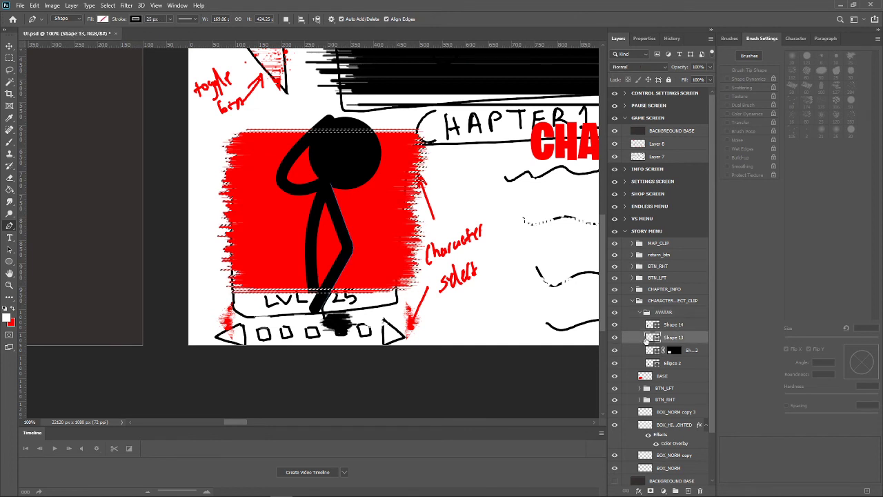
pyautogui.click(650, 490)
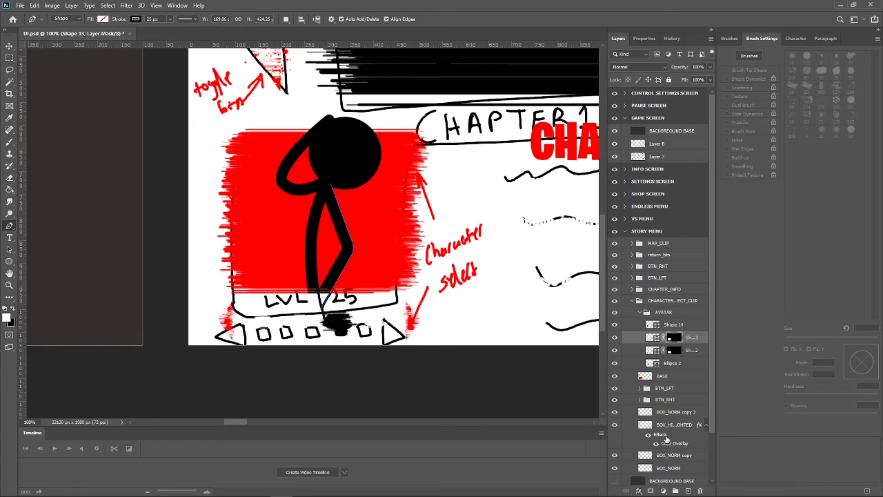
pyautogui.click(641, 315)
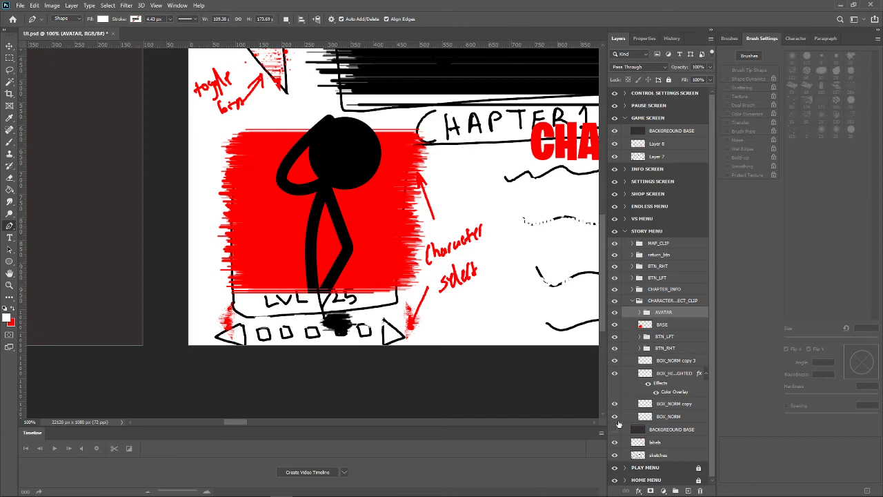
pyautogui.click(705, 373)
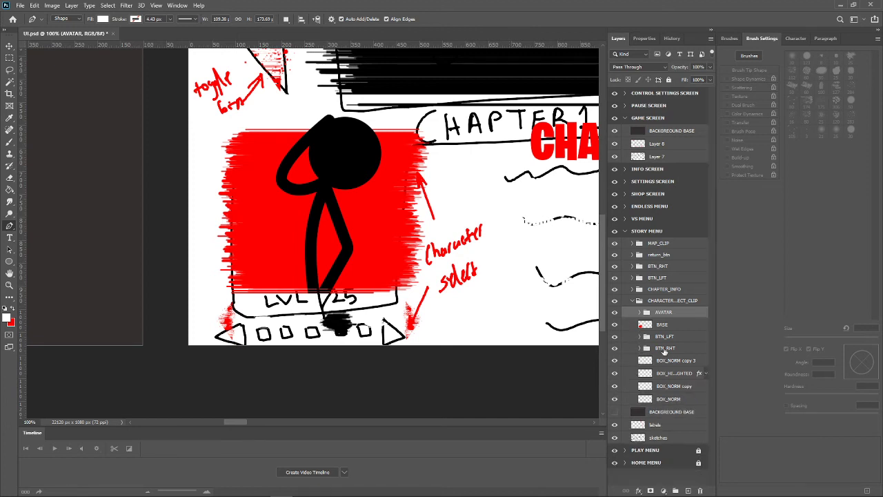
# Show the dark BACKGROUND BASE layer, select BOX_NORM copy 3, and choose the Horizontal Type tool.
pyautogui.click(615, 412)
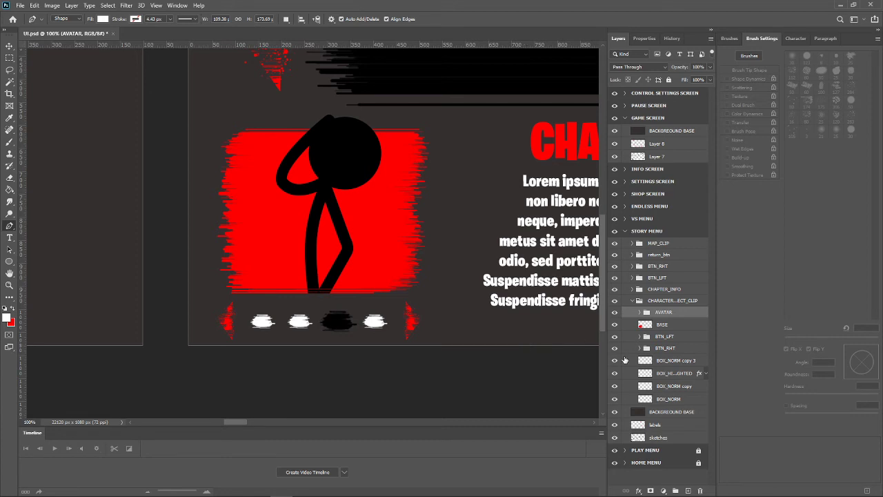
pyautogui.click(676, 361)
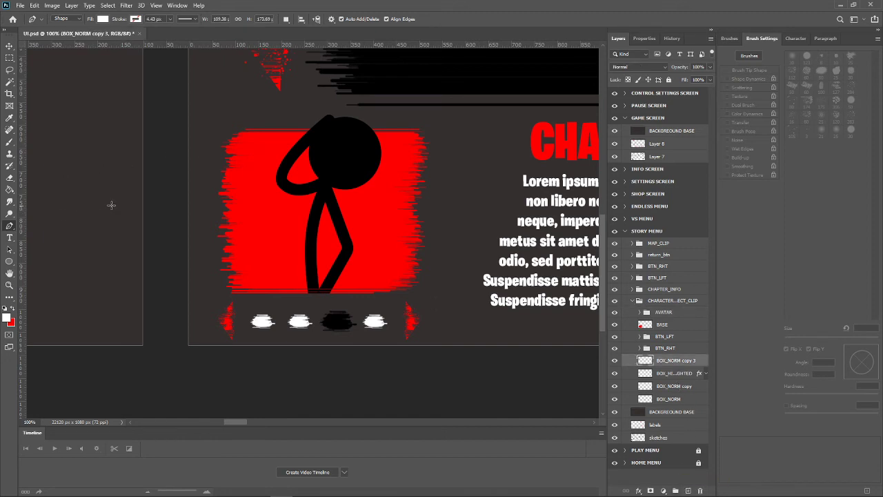
pyautogui.click(10, 238)
# Add a white 'MIKE LVL5' text layer beside the avatar, correcting the typos, and commit it.
pyautogui.click(267, 263)
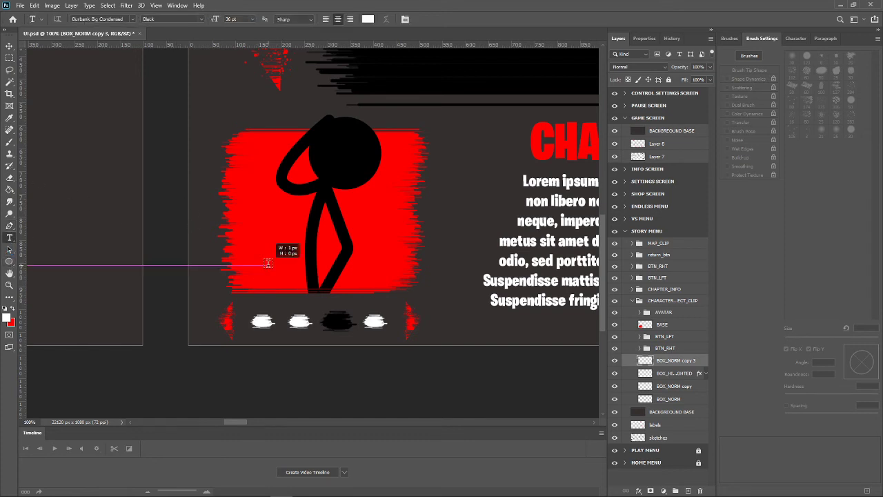
pyautogui.click(311, 265)
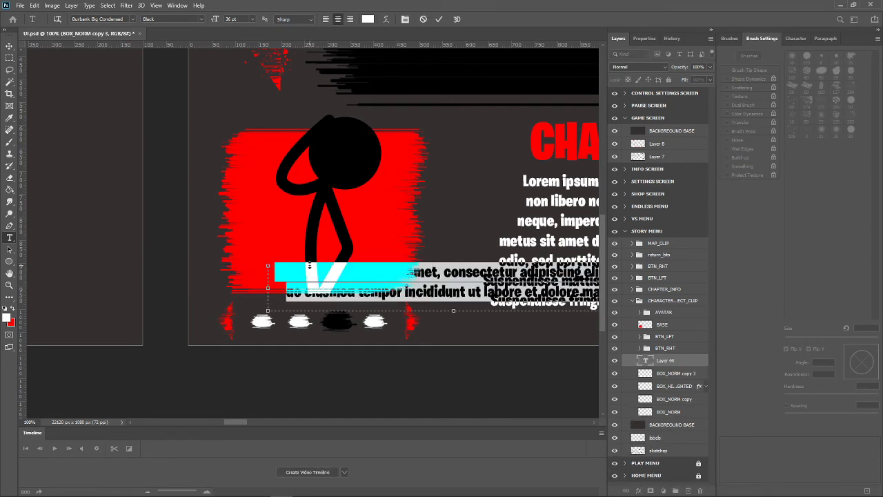
pyautogui.write('M')
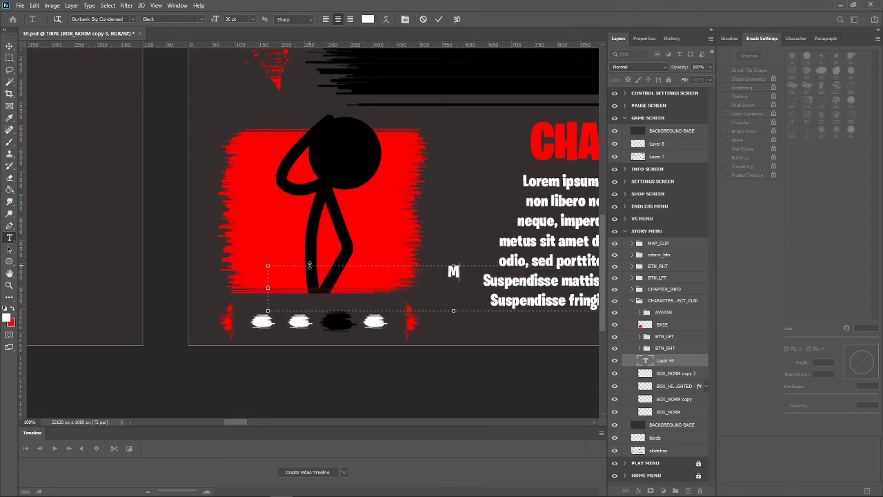
pyautogui.write('IK')
pyautogui.write('E L')
pyautogui.write('C')
pyautogui.press('BackSpace')
pyautogui.write('V')
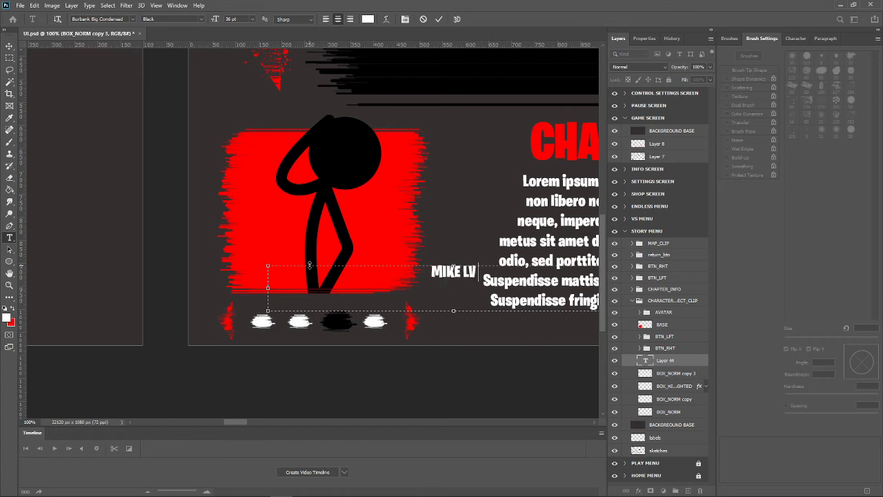
pyautogui.write('L 5')
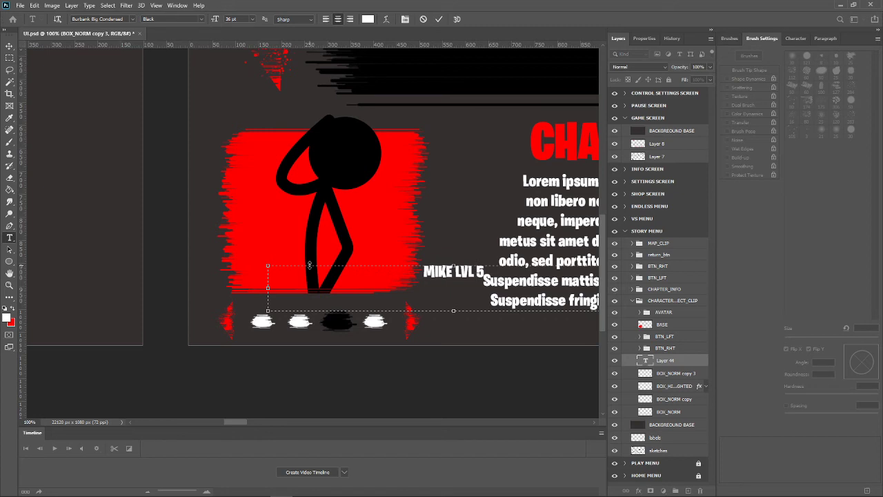
pyautogui.press('Left')
pyautogui.press('BackSpace')
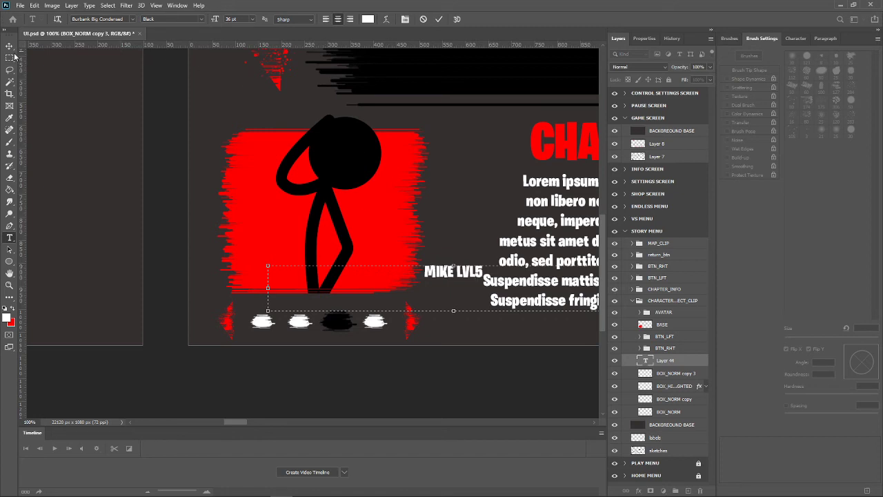
pyautogui.click(9, 45)
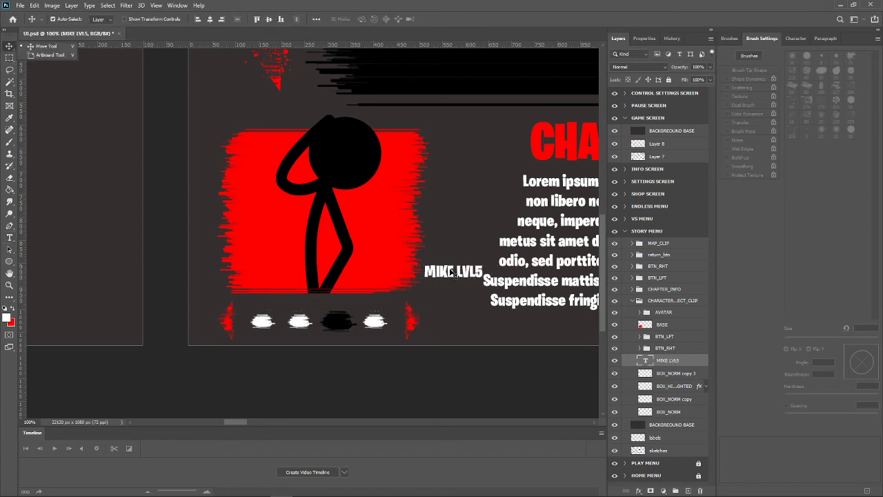
# Move the MIKE LVL5 label onto the red art and place its layer above AVATAR.
pyautogui.moveTo(451, 273); pyautogui.dragTo(356, 266)
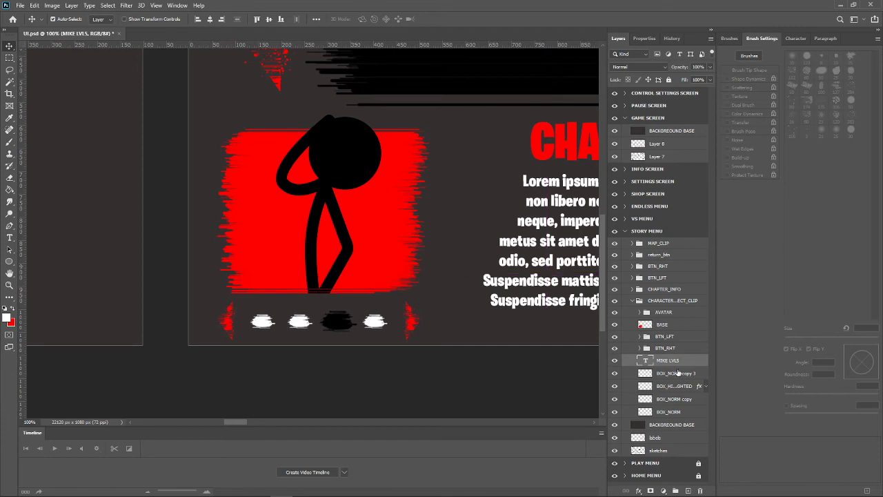
pyautogui.moveTo(679, 361); pyautogui.dragTo(682, 320)
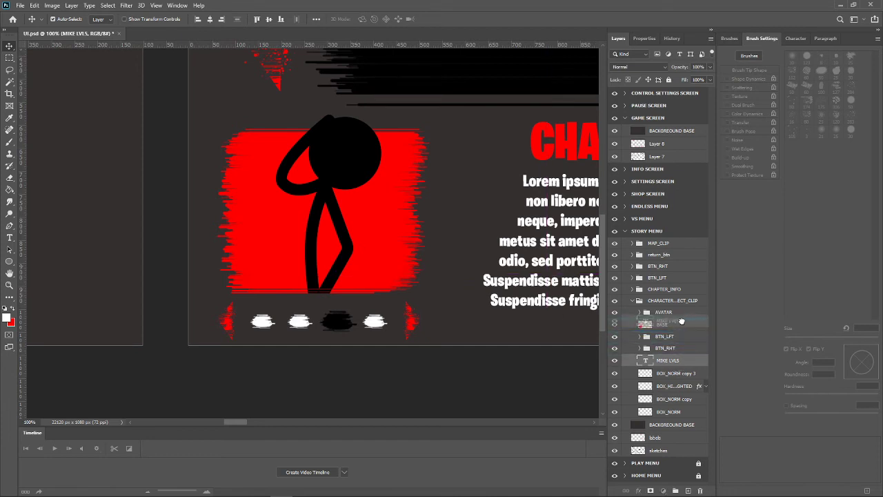
pyautogui.moveTo(682, 321); pyautogui.dragTo(687, 308)
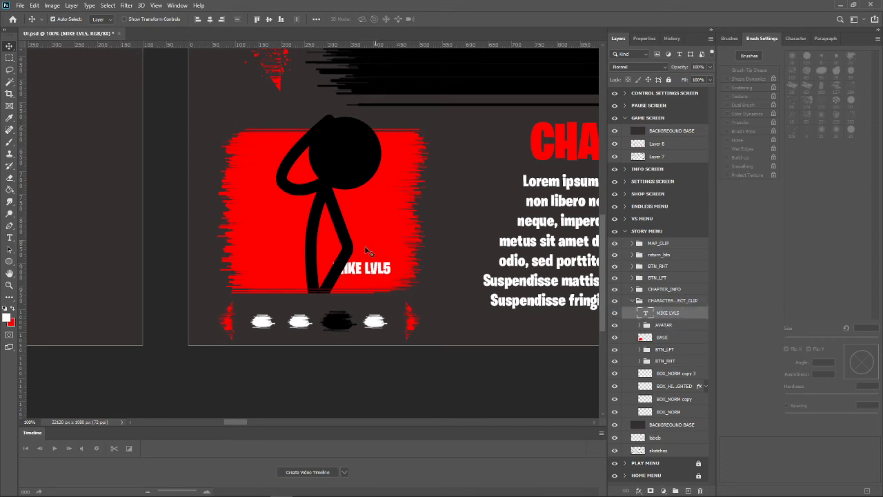
pyautogui.moveTo(350, 269); pyautogui.dragTo(324, 273)
# Shrink the MIKE LVL5 text box to fit the label and center it under the avatar.
pyautogui.hotkey('ctrl', 't')
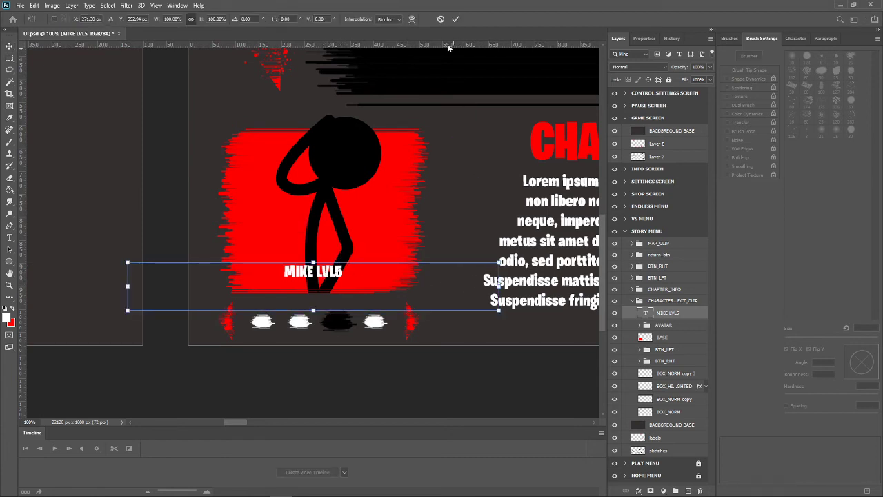
pyautogui.hscroll(1, 385, 288)
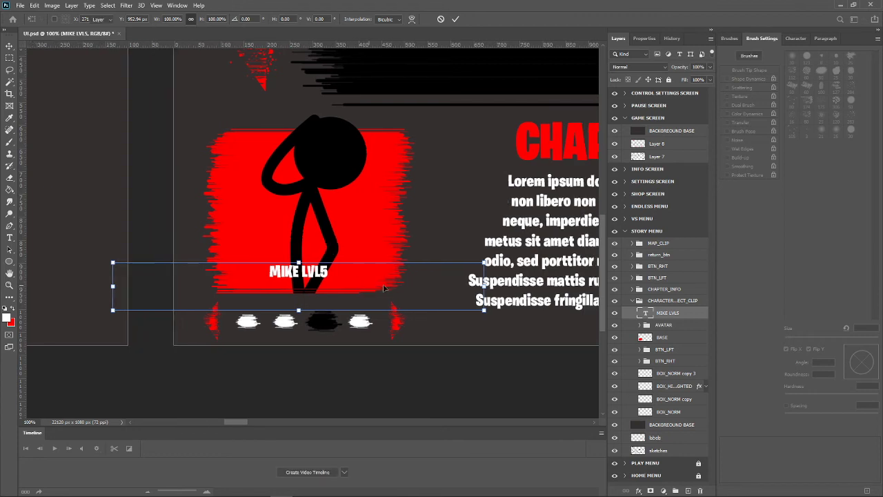
pyautogui.press('Return')
pyautogui.doubleClick(321, 271)
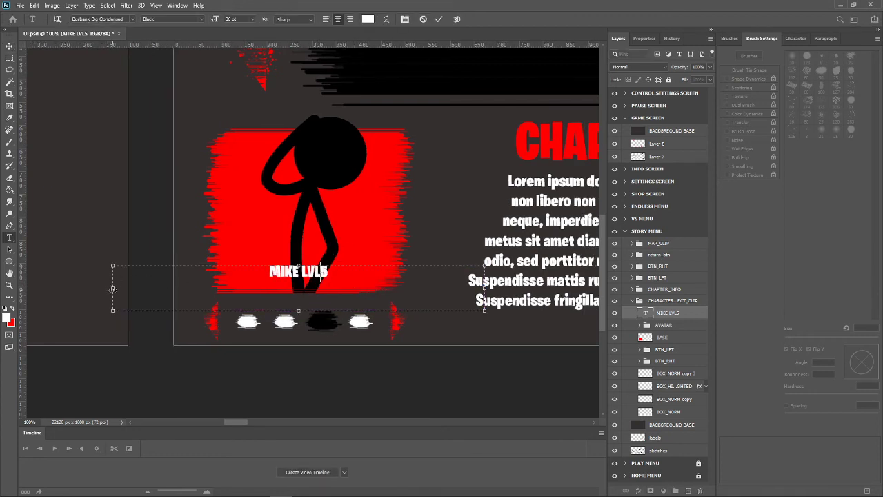
pyautogui.moveTo(112, 289)
pyautogui.mouseDown()
pyautogui.moveTo(408, 285)
pyautogui.moveTo(398, 284)
pyautogui.mouseUp()
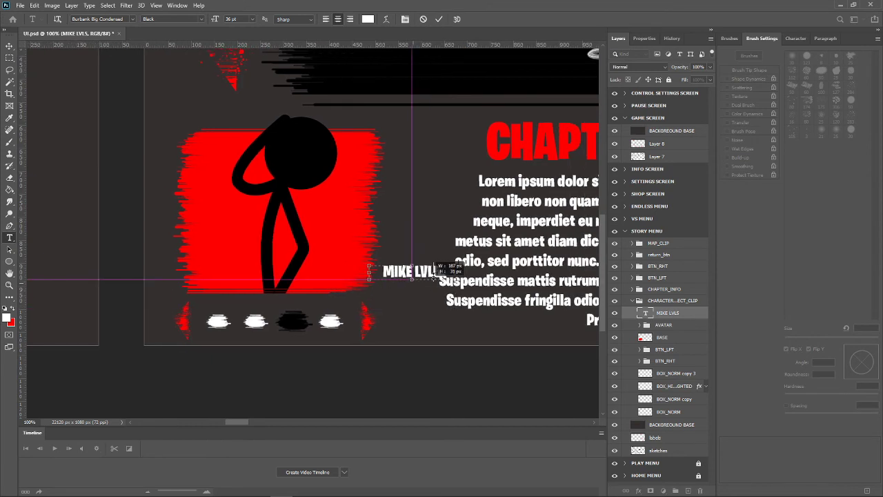
pyautogui.moveTo(425, 312); pyautogui.dragTo(412, 278)
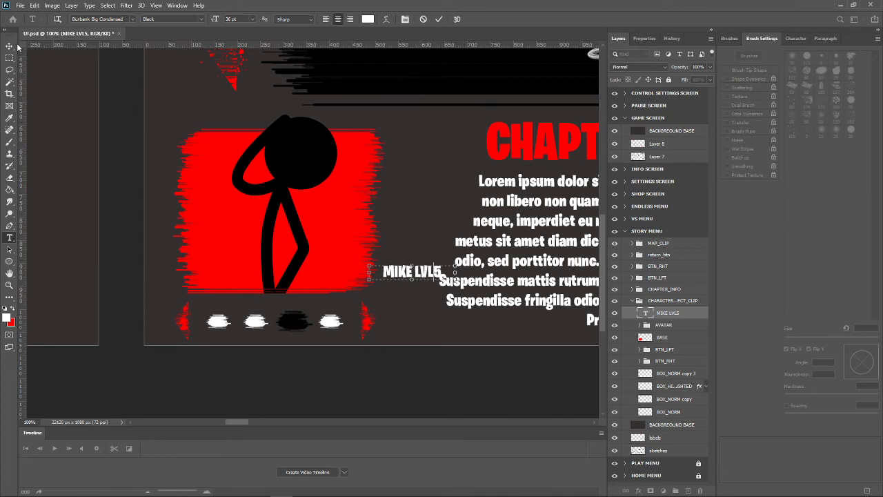
pyautogui.hotkey('ctrl', 'Return')
pyautogui.moveTo(380, 268); pyautogui.dragTo(273, 276)
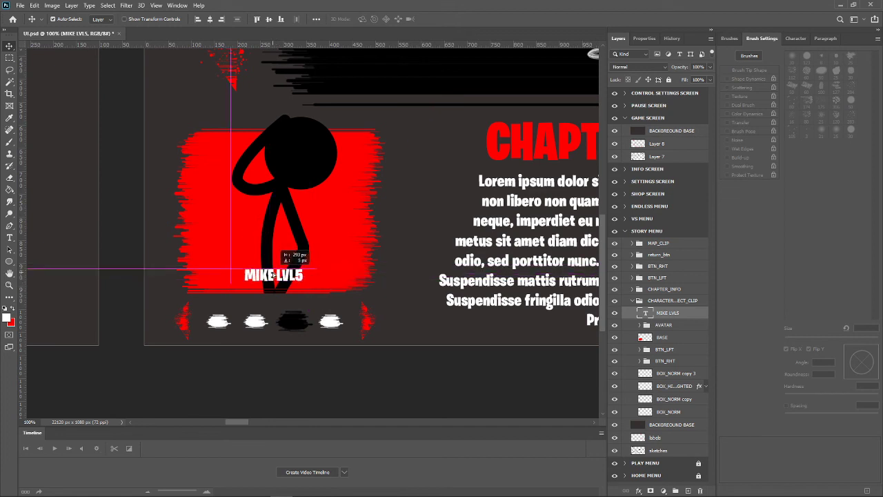
pyautogui.moveTo(273, 275); pyautogui.dragTo(277, 274)
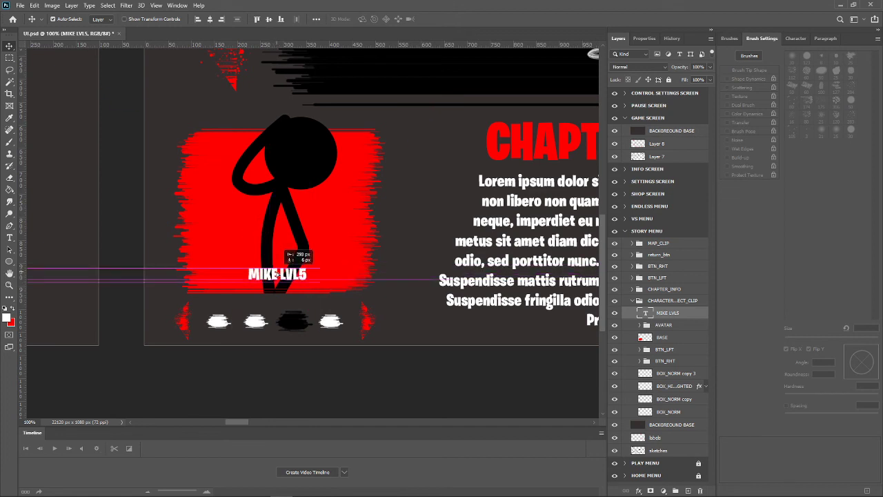
# Scale the MIKE LVL5 label up to about 172%, recenter it, and zoom out to the whole Story Menu.
pyautogui.hotkey('ctrl', 't')
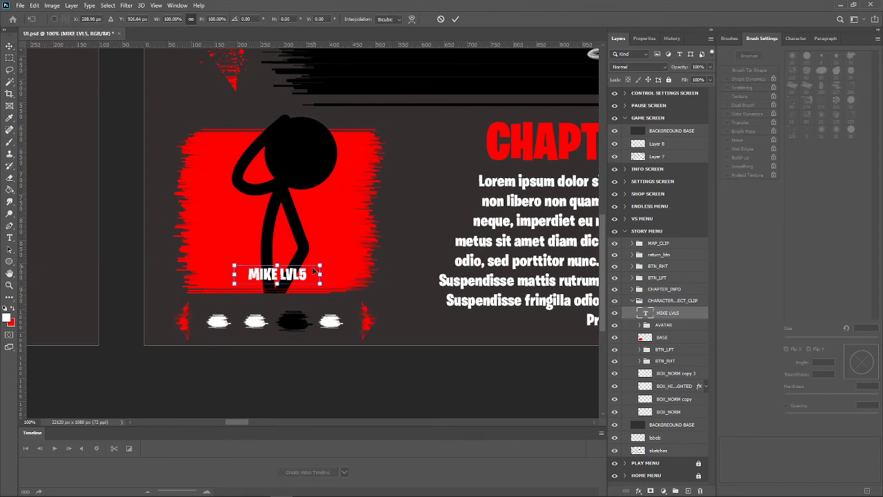
pyautogui.moveTo(320, 264); pyautogui.dragTo(402, 203)
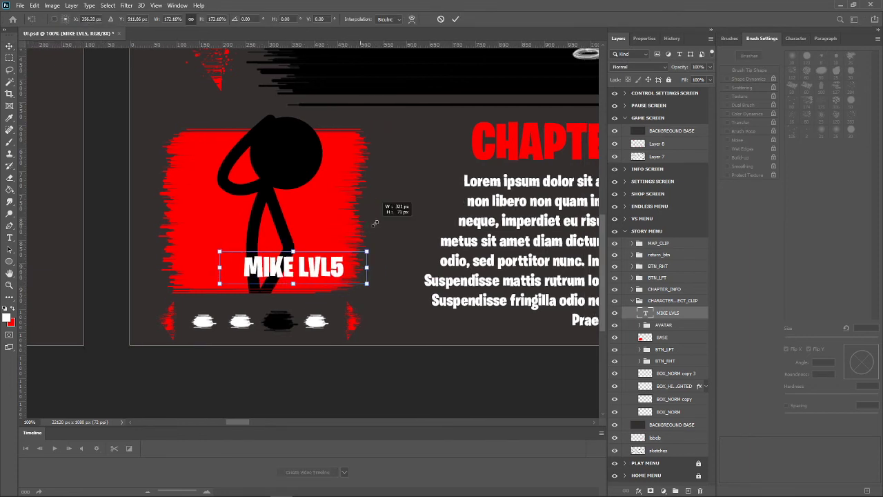
pyautogui.moveTo(326, 271); pyautogui.dragTo(295, 272)
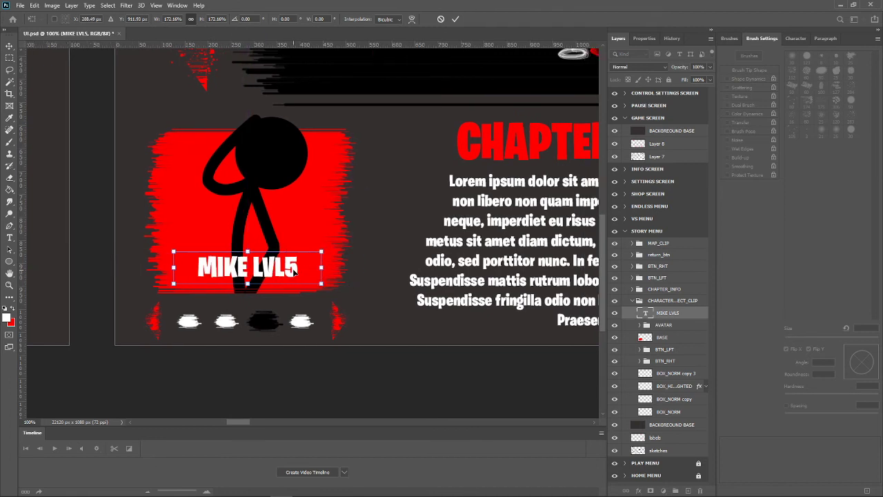
pyautogui.click(455, 19)
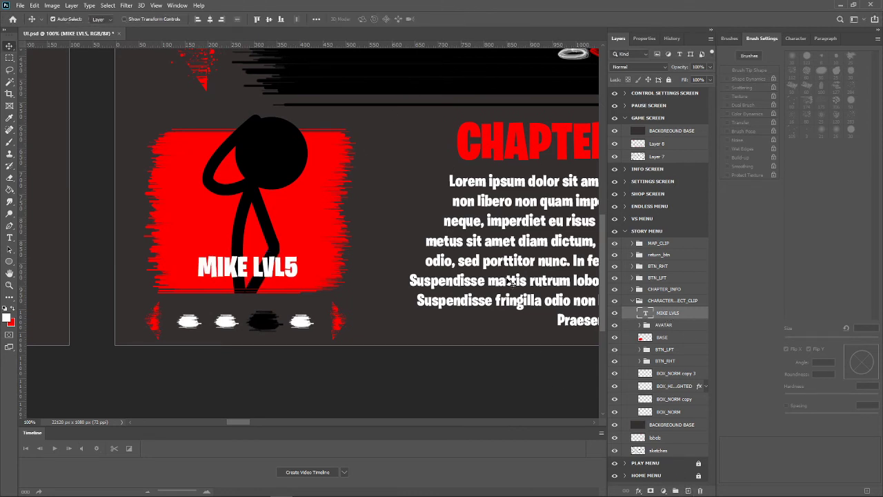
pyautogui.scroll(2, 447, 236)
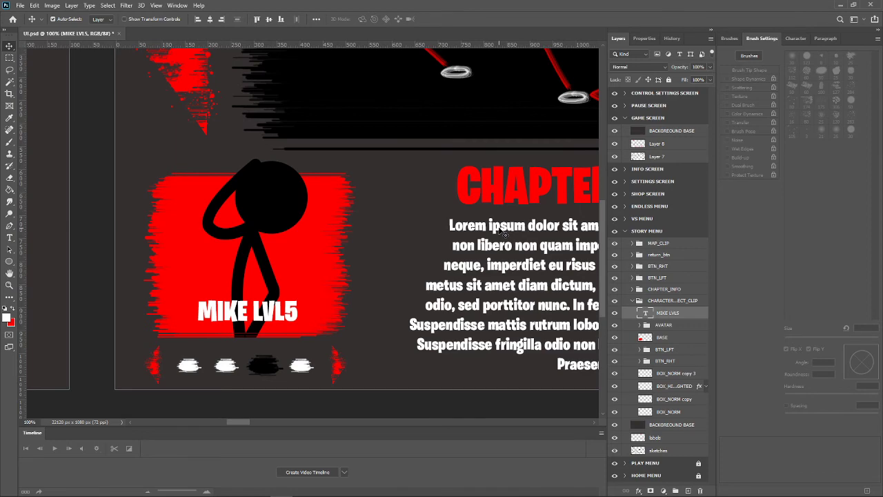
pyautogui.hotkey('ctrl', '-')
pyautogui.hotkey('ctrl', '-')
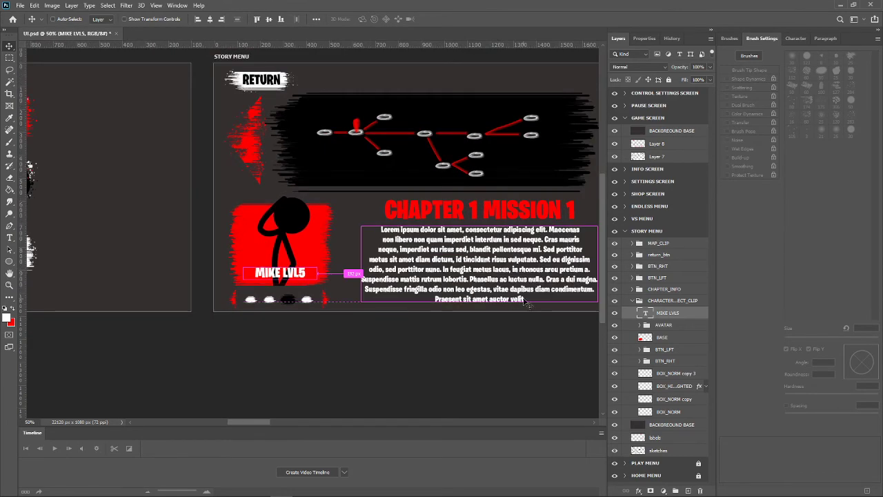
# Create Layer 44 and slot it just below the Lorem ipsum text layer in CHAPTER_INFO's DESC. group.
pyautogui.hotkey('ctrl', '+')
pyautogui.hotkey('ctrl', '-')
pyautogui.hotkey('ctrl', '-')
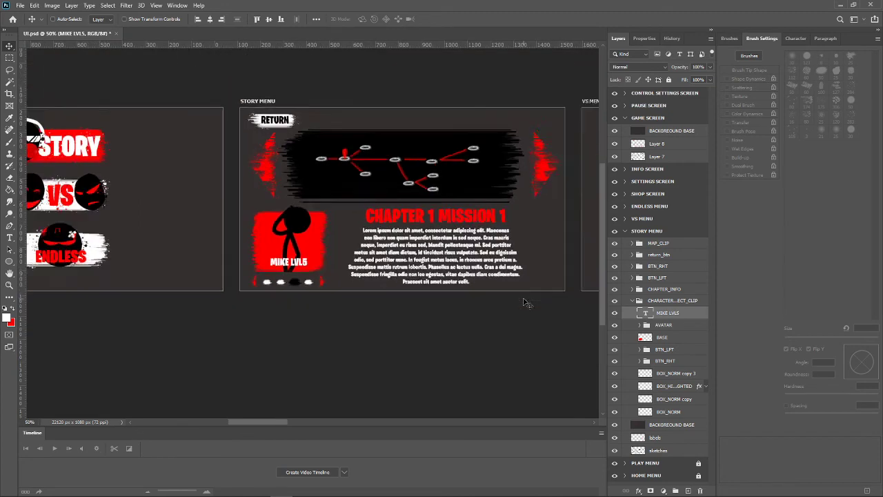
pyautogui.hotkey('ctrl', '+')
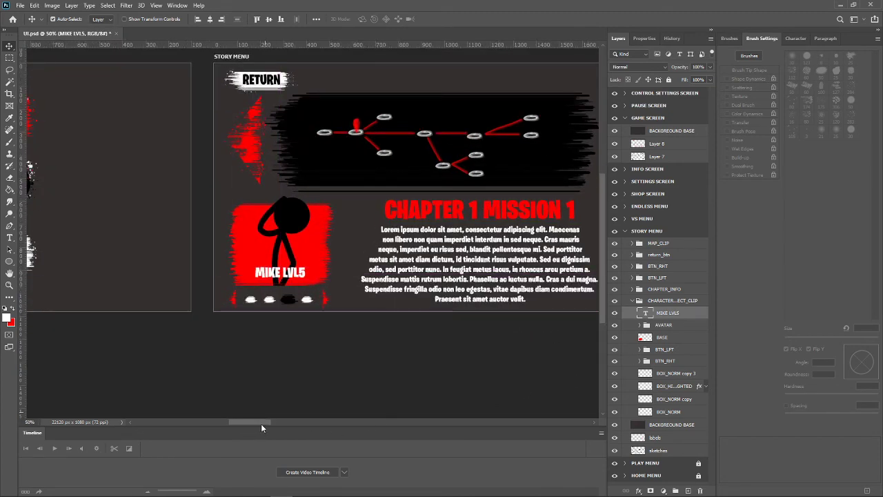
pyautogui.moveTo(261, 424); pyautogui.dragTo(267, 423)
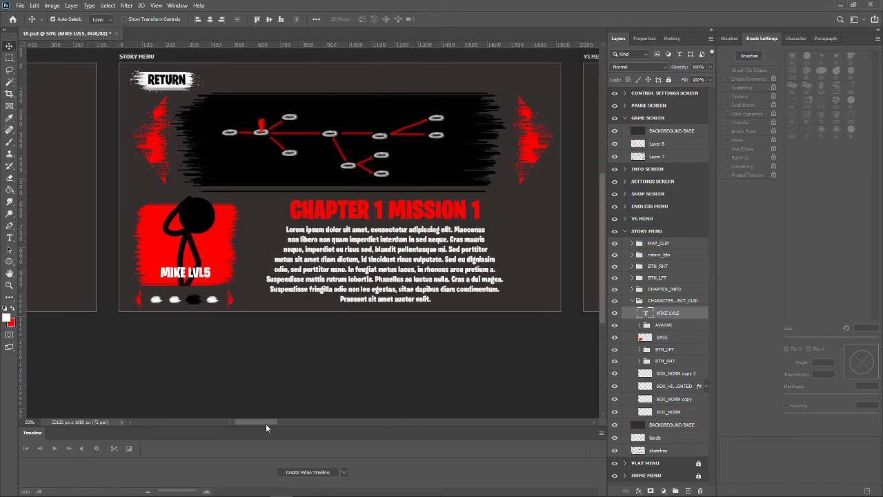
pyautogui.click(632, 289)
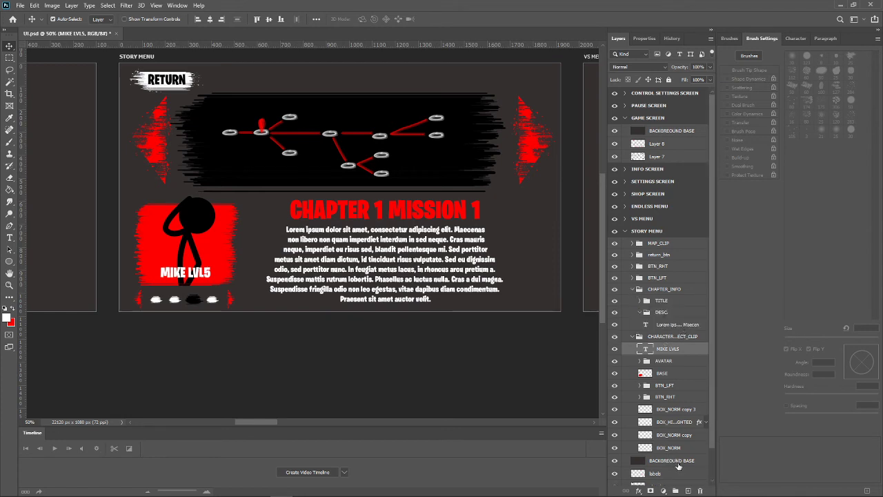
pyautogui.click(667, 324)
pyautogui.click(688, 491)
pyautogui.moveTo(666, 325); pyautogui.dragTo(669, 334)
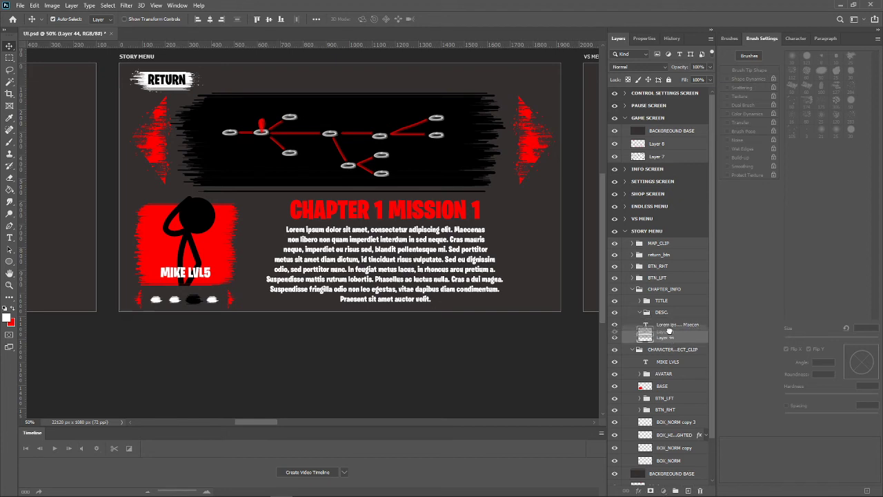
pyautogui.moveTo(669, 332); pyautogui.dragTo(668, 335)
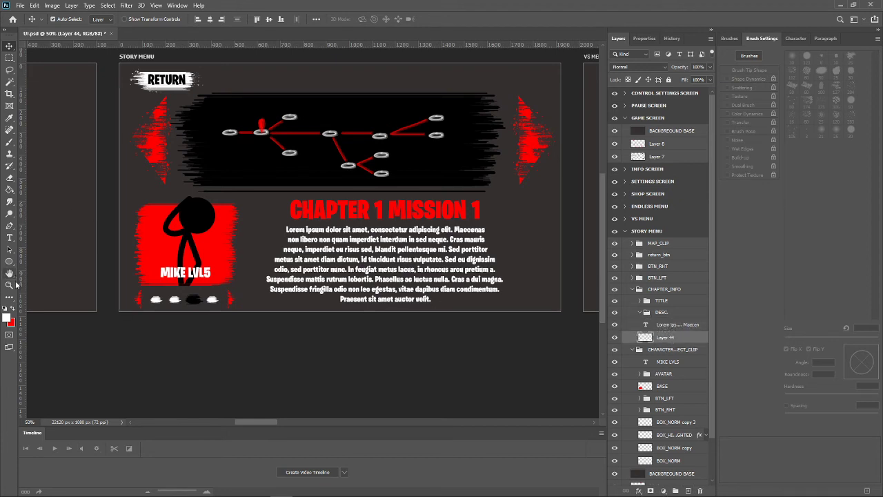
# Set up the Brush tool with red paint at 350 px size.
pyautogui.click(10, 141)
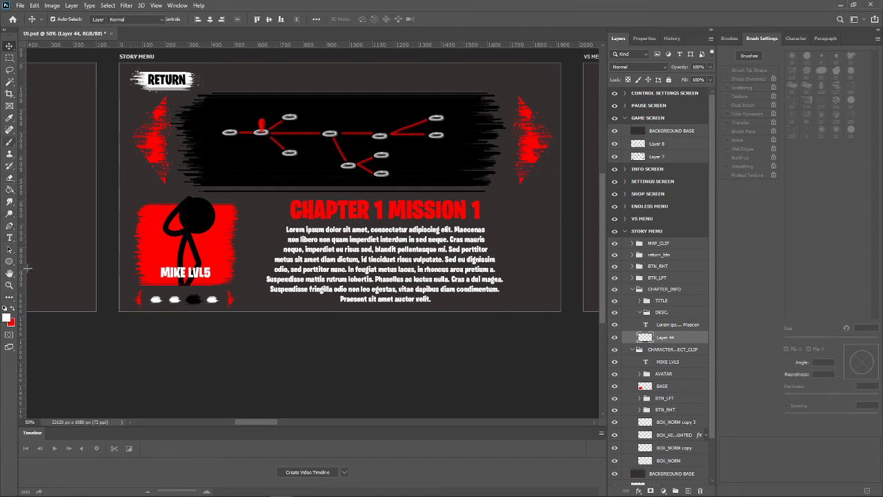
pyautogui.click(11, 310)
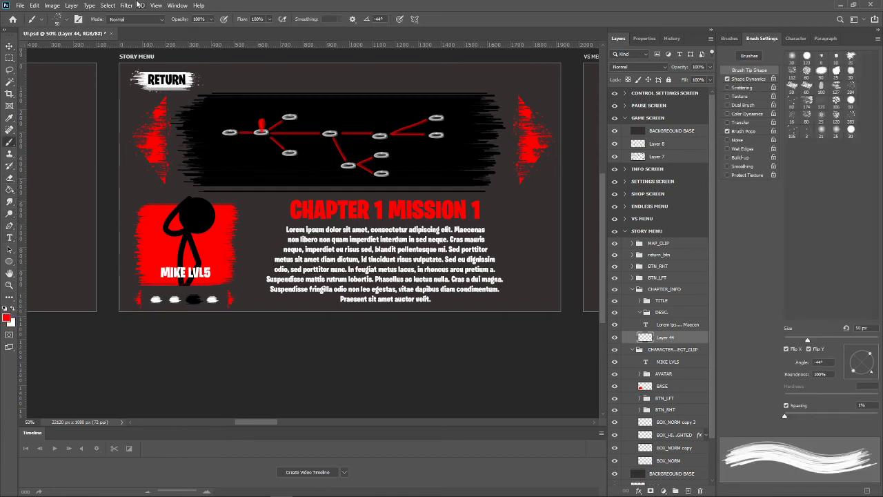
pyautogui.click(66, 20)
pyautogui.click(101, 36)
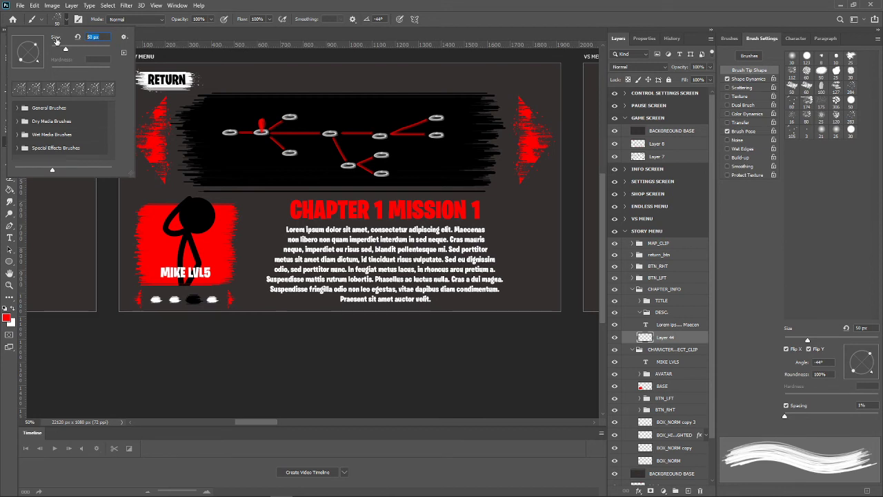
pyautogui.write('350')
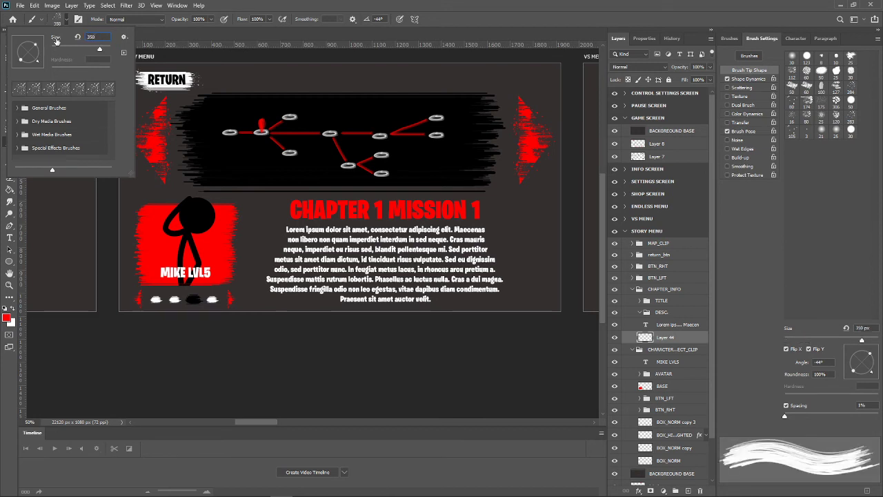
pyautogui.press('Return')
# Paint trial red strokes across the story panel, then undo them and return to the Move tool.
pyautogui.moveTo(319, 260); pyautogui.dragTo(165, 131)
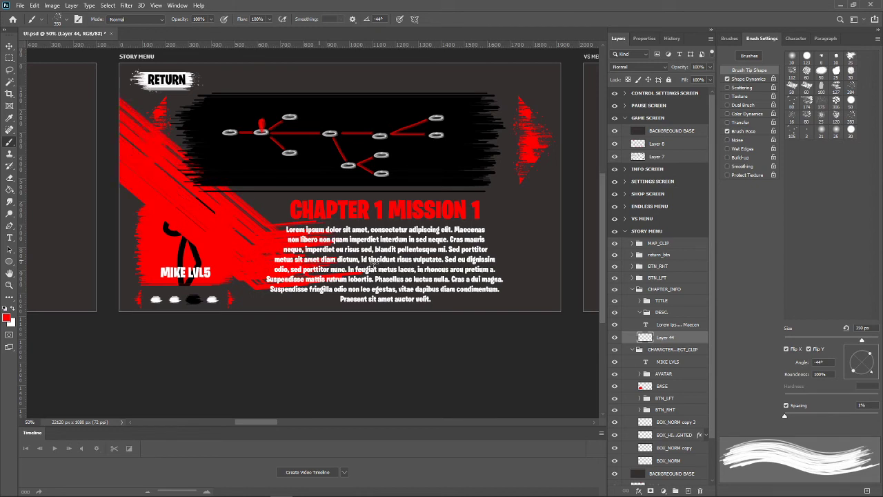
pyautogui.moveTo(138, 90)
pyautogui.mouseDown()
pyautogui.moveTo(394, 231)
pyautogui.moveTo(442, 269)
pyautogui.mouseUp()
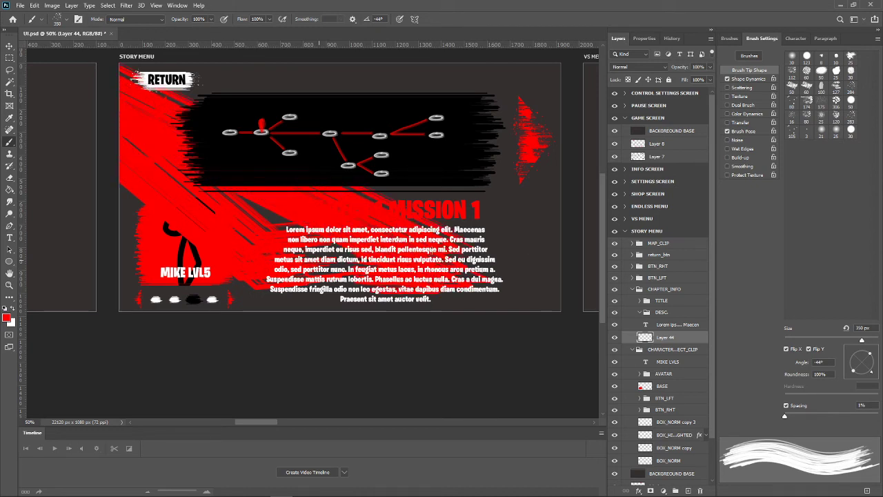
pyautogui.moveTo(331, 266); pyautogui.dragTo(560, 311)
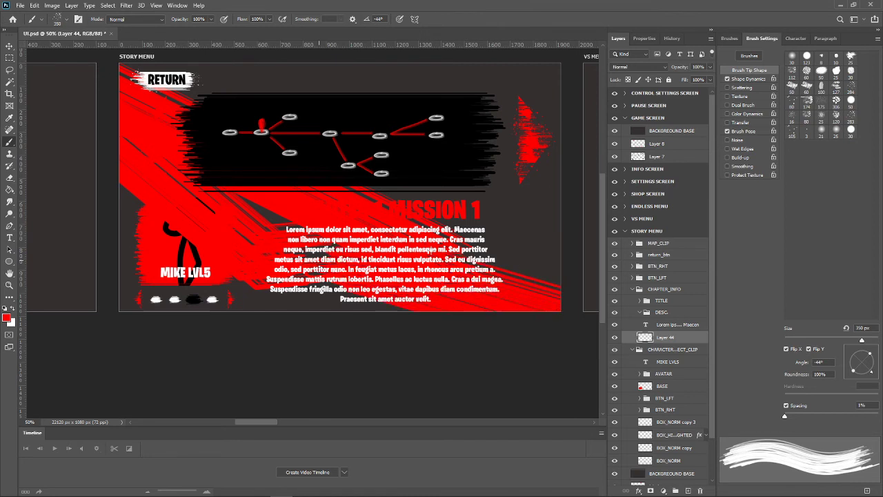
pyautogui.moveTo(559, 280); pyautogui.dragTo(463, 261)
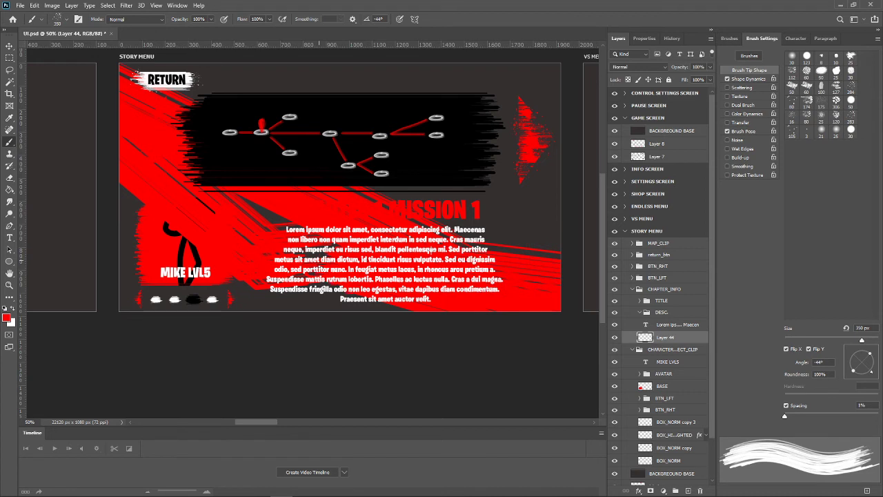
pyautogui.moveTo(289, 298); pyautogui.dragTo(123, 262)
pyautogui.moveTo(145, 297); pyautogui.dragTo(321, 297)
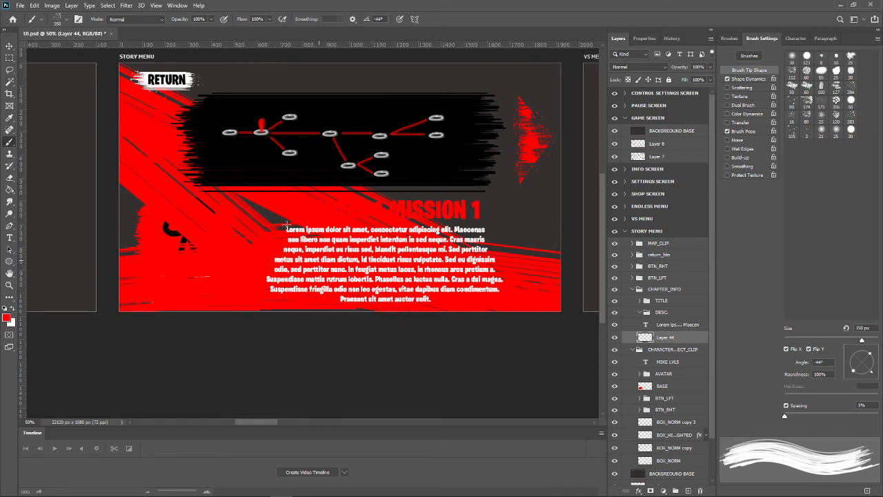
pyautogui.moveTo(285, 225); pyautogui.dragTo(228, 198)
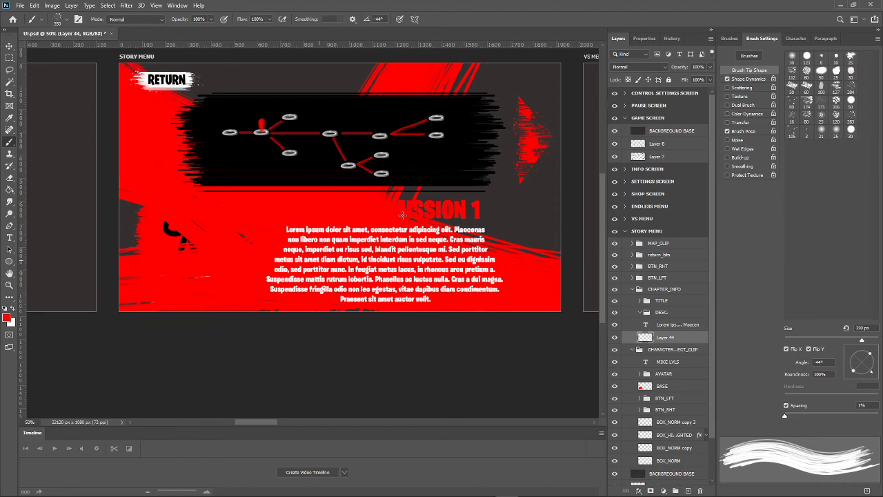
pyautogui.hotkey('ctrl', 'z')
pyautogui.press('v')
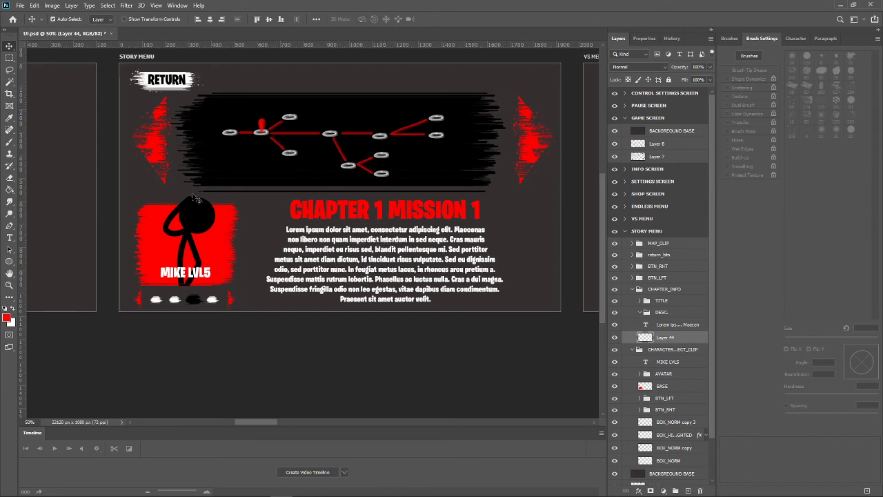
# Save the document, then paint red brush strokes across the body text and chapter title area.
pyautogui.click(9, 141)
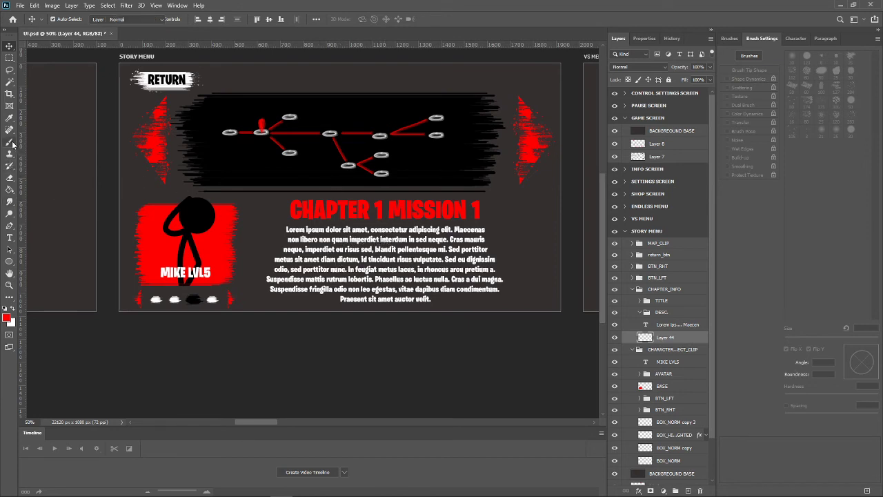
pyautogui.hotkey('ctrl', 's')
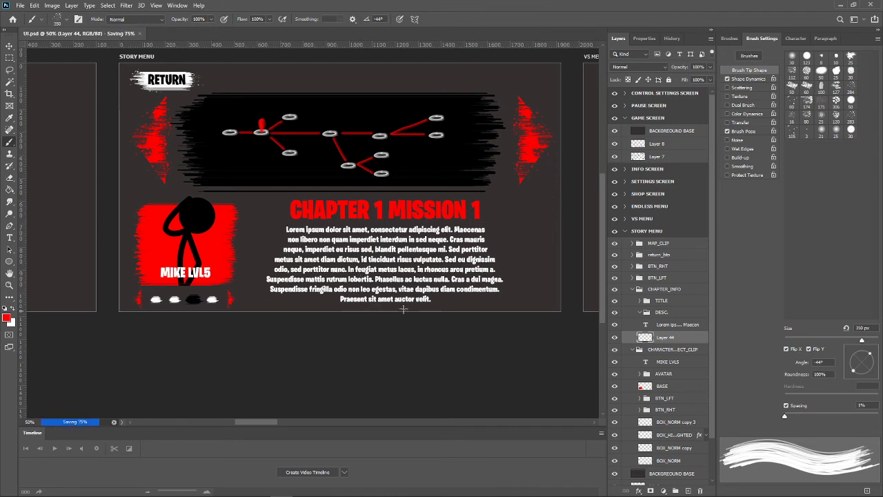
pyautogui.moveTo(289, 276); pyautogui.dragTo(555, 135)
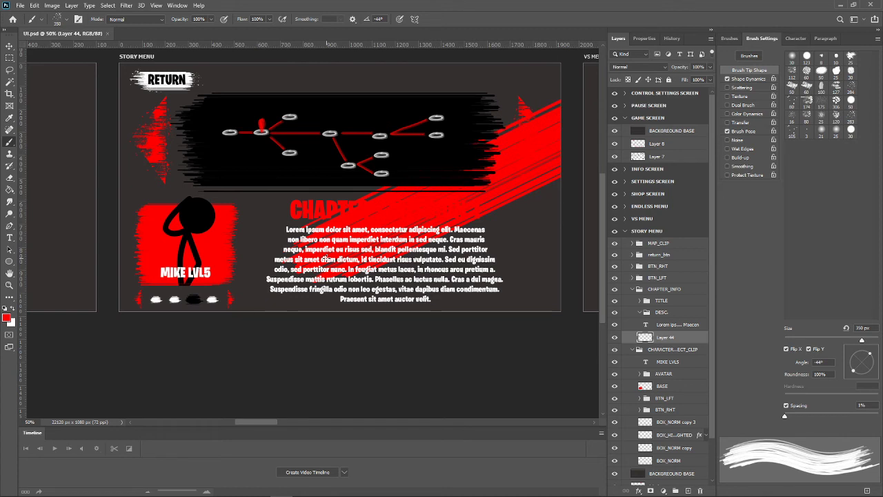
pyautogui.moveTo(549, 307); pyautogui.dragTo(400, 265)
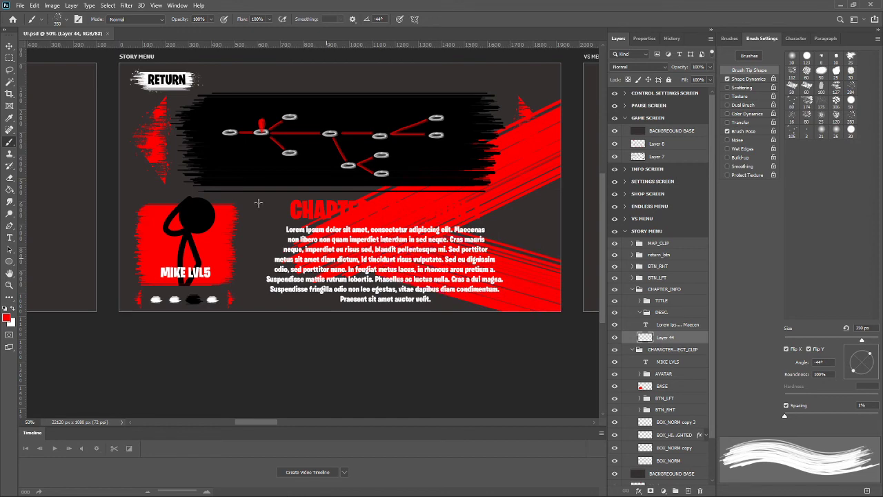
pyautogui.moveTo(345, 199); pyautogui.dragTo(283, 224)
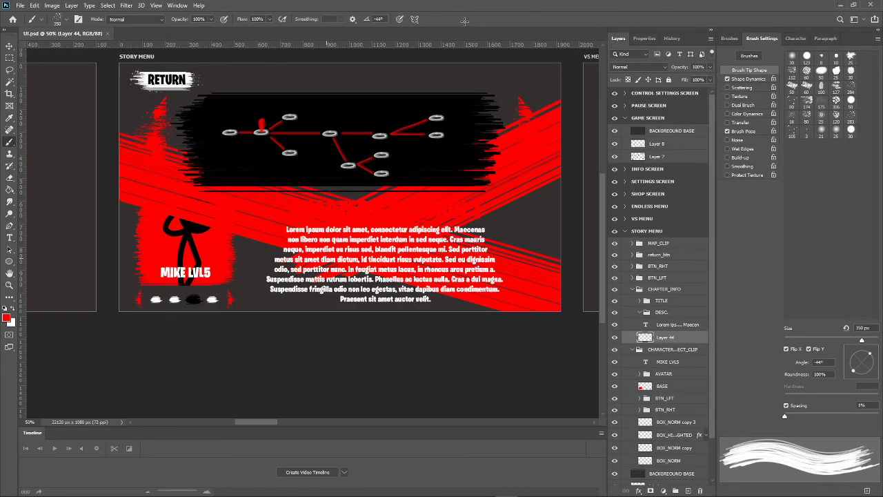
pyautogui.moveTo(172, 224); pyautogui.dragTo(211, 231)
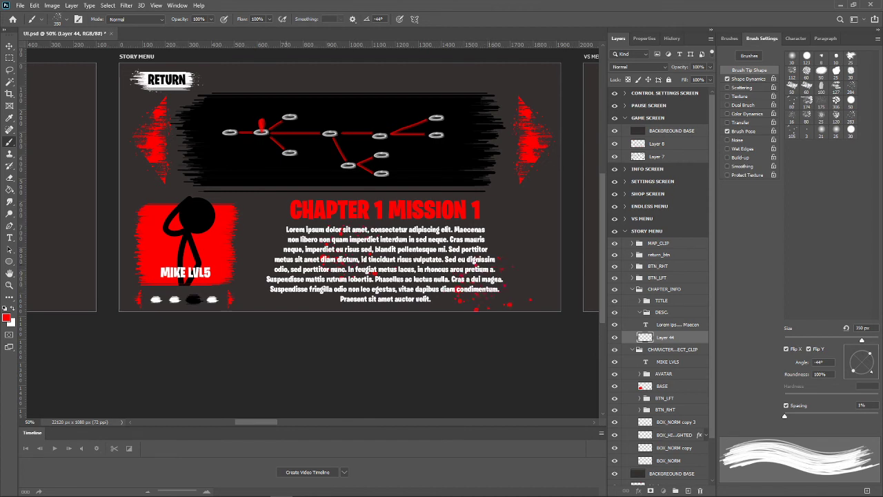
# Stamp red paint splatters to the left of the lorem description text.
pyautogui.click(265, 248)
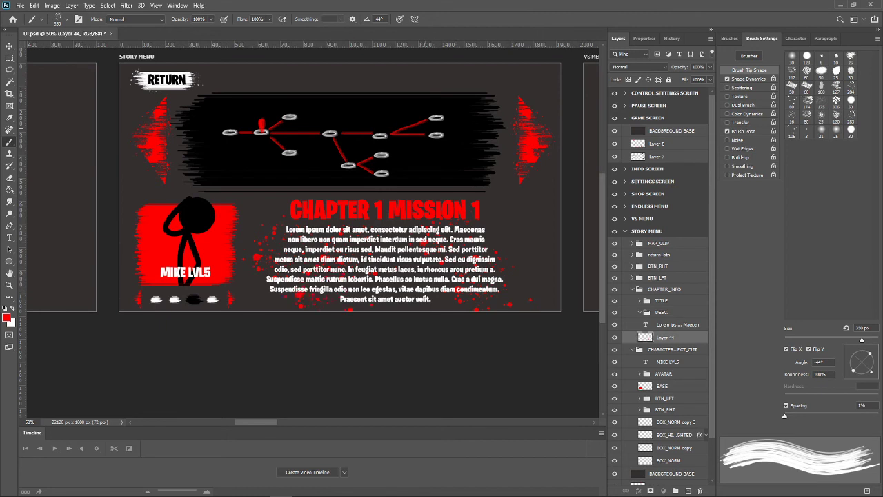
pyautogui.scroll(1, 310, 228)
pyautogui.scroll(1, 311, 228)
pyautogui.scroll(2, 311, 228)
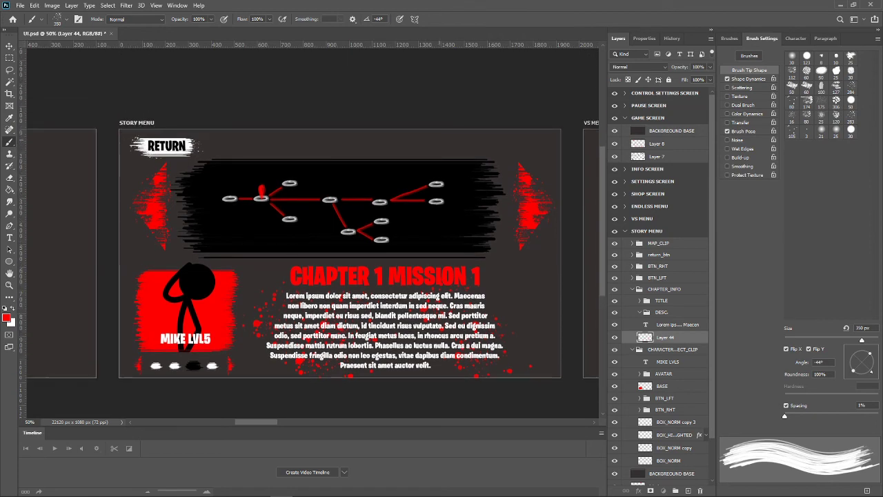
# Rename Layer 44 under the description text to DESCRIPTION_PADDING.
pyautogui.scroll(1, 310, 228)
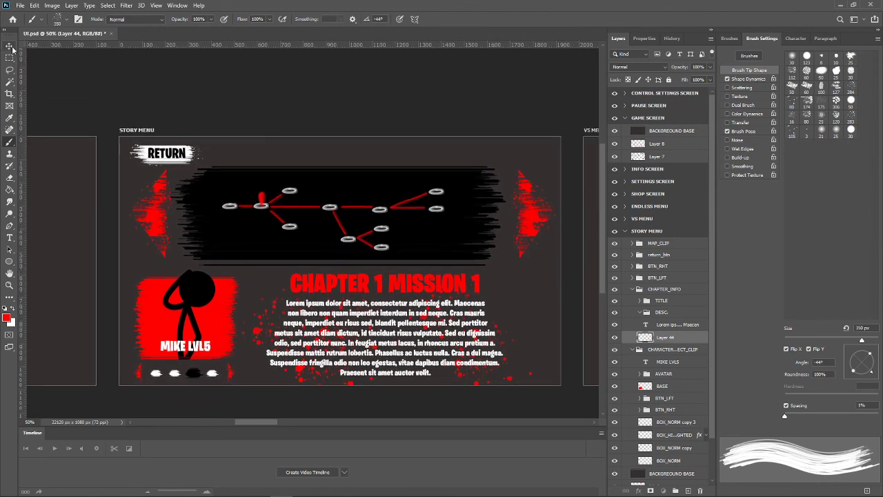
pyautogui.click(10, 46)
pyautogui.click(301, 102)
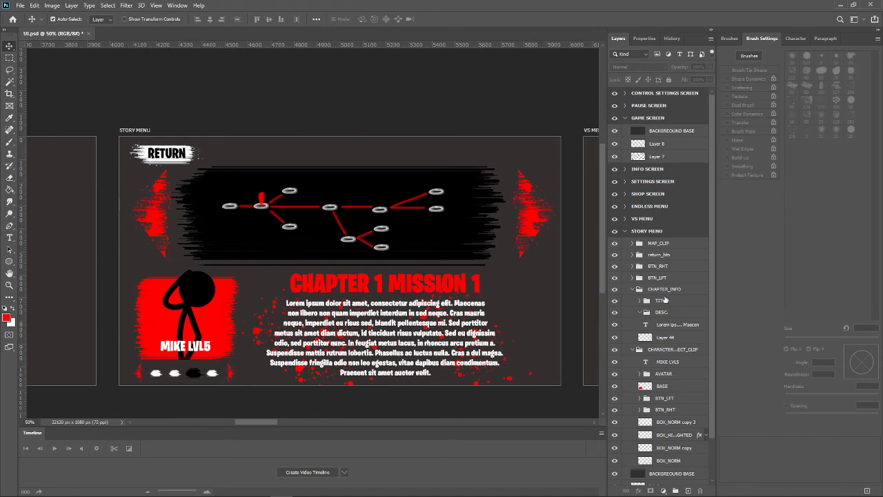
pyautogui.doubleClick(666, 337)
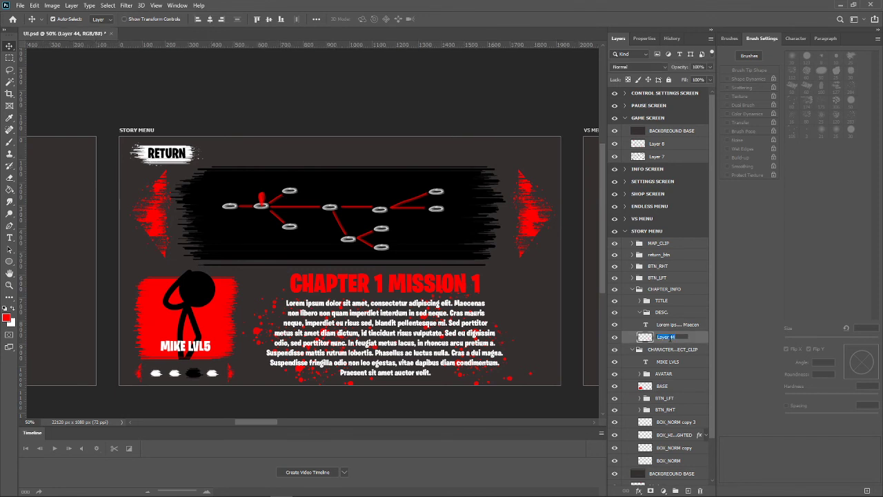
pyautogui.write('DE')
pyautogui.write('SCR')
pyautogui.write('IPT')
pyautogui.write('IO')
pyautogui.write('N')
pyautogui.write(' P')
pyautogui.write('ADDIN')
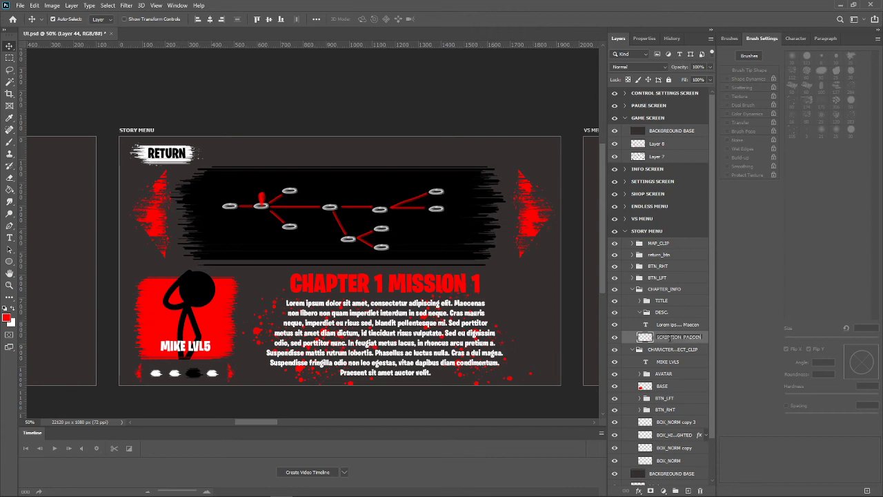
pyautogui.write('G')
pyautogui.press('Return')
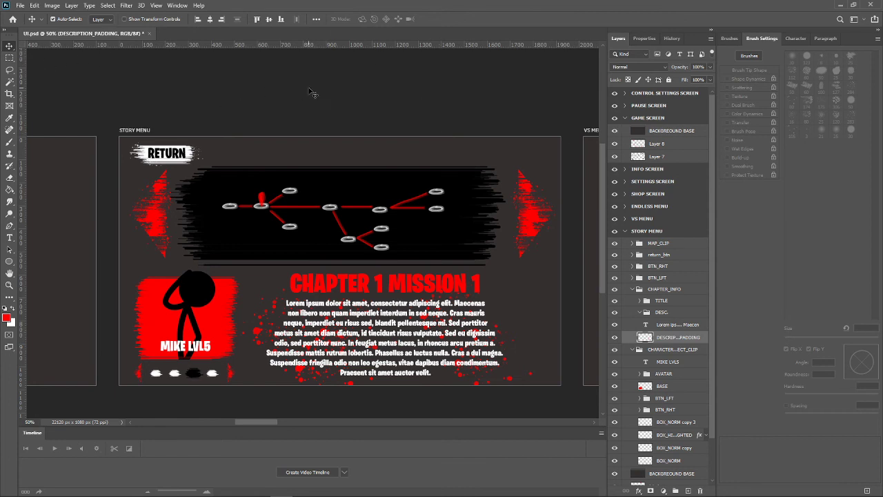
pyautogui.click(445, 85)
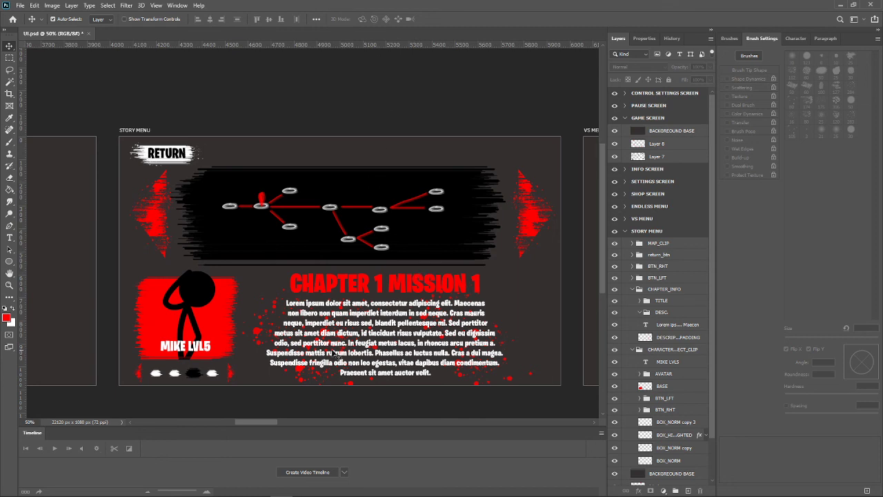
pyautogui.click(11, 143)
# Make white the foreground colour and add a new empty layer just above AVATAR.
pyautogui.click(16, 308)
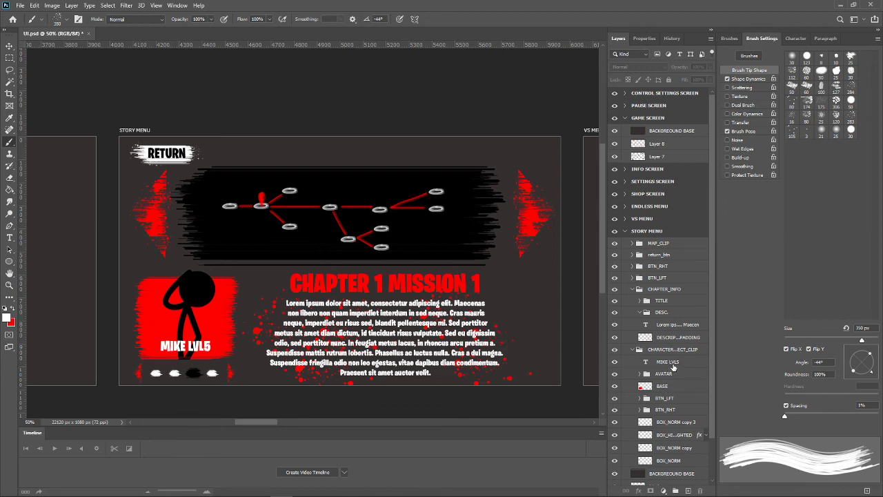
pyautogui.click(678, 373)
pyautogui.click(688, 491)
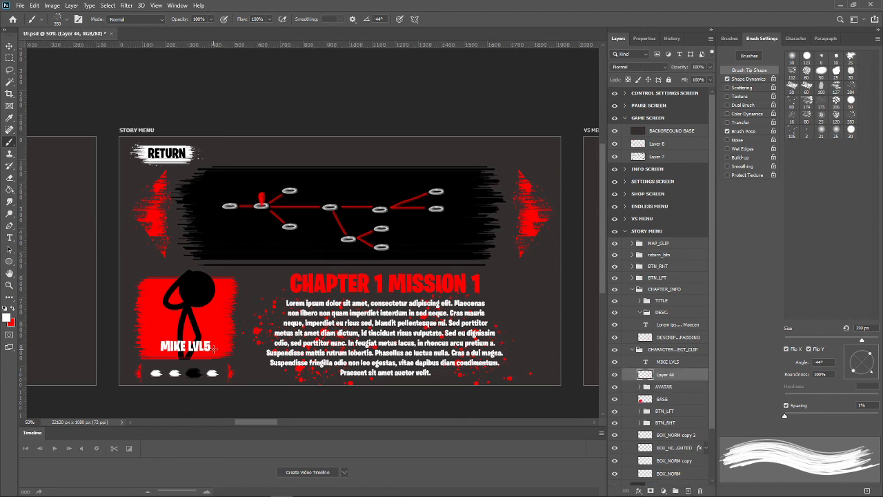
pyautogui.hotkey('ctrl', '+')
pyautogui.hotkey('ctrl', '+')
pyautogui.hotkey('ctrl', '+')
pyautogui.scroll(-2, 210, 338)
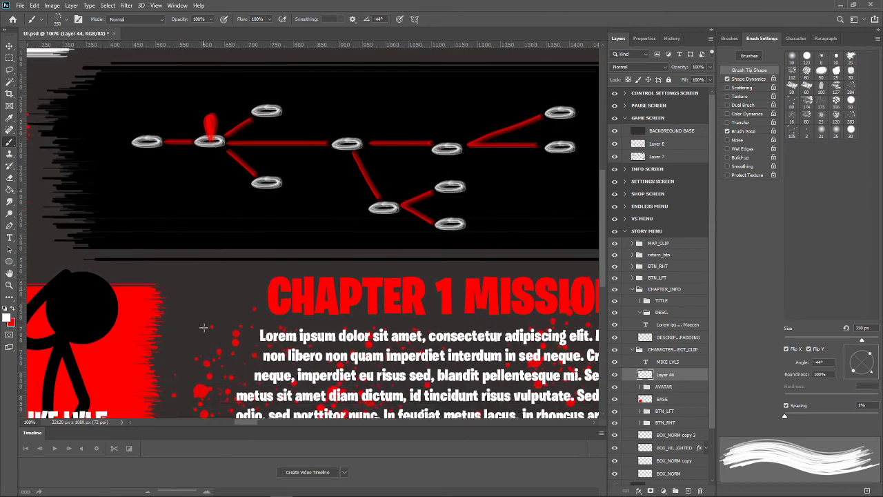
pyautogui.scroll(-3, 210, 336)
pyautogui.scroll(-2, 211, 336)
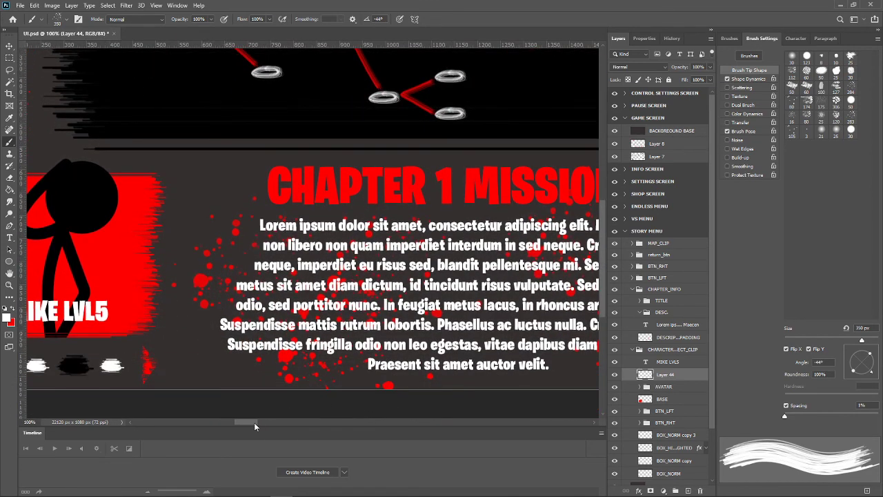
pyautogui.moveTo(254, 424); pyautogui.dragTo(247, 429)
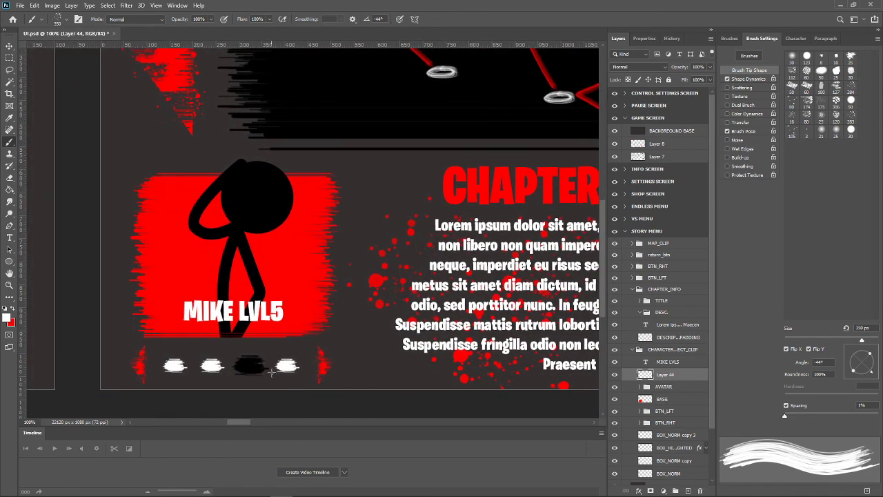
# Try 45 and 75 px brush sizes, dabbing a test speck beside MIKE LVL5 then undoing it.
pyautogui.click(67, 19)
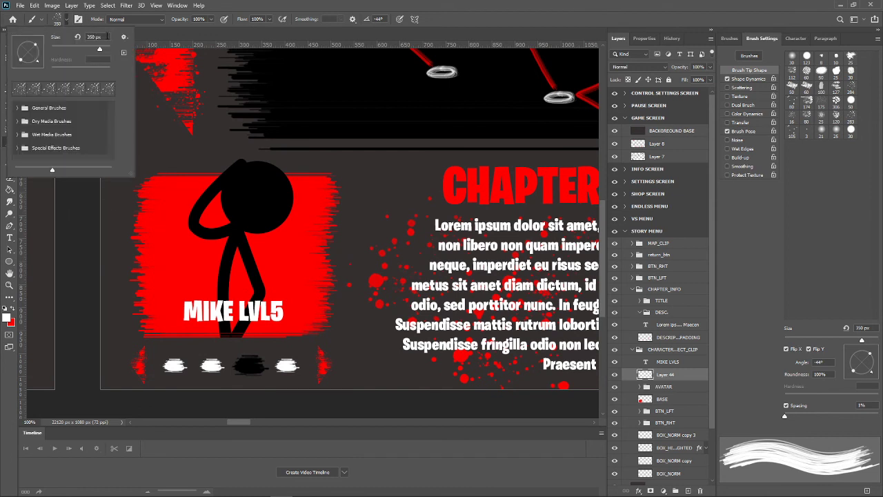
pyautogui.write('45')
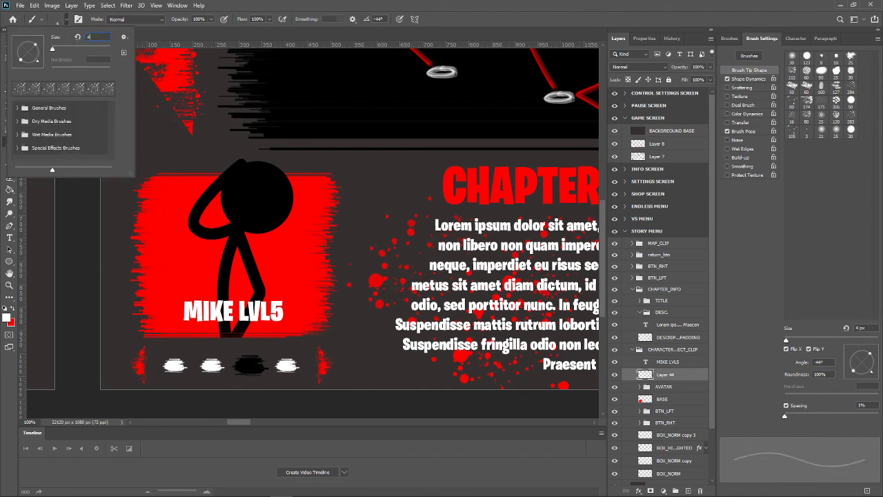
pyautogui.press('Return')
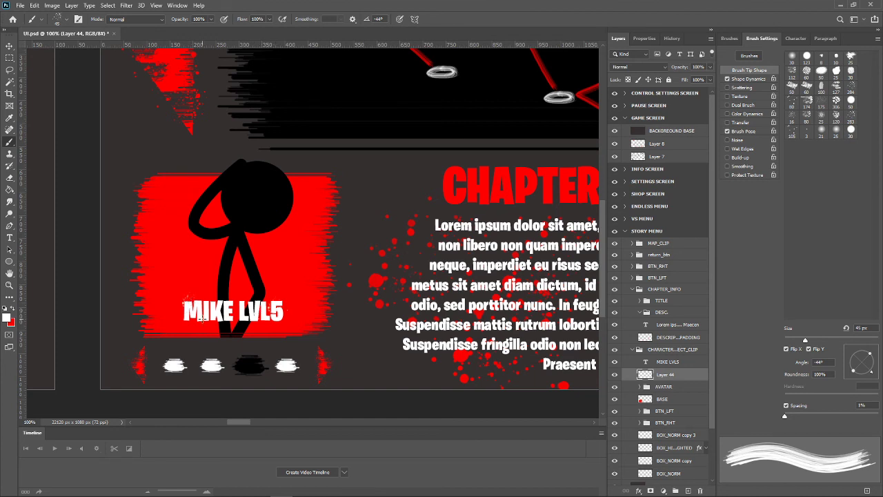
pyautogui.click(66, 20)
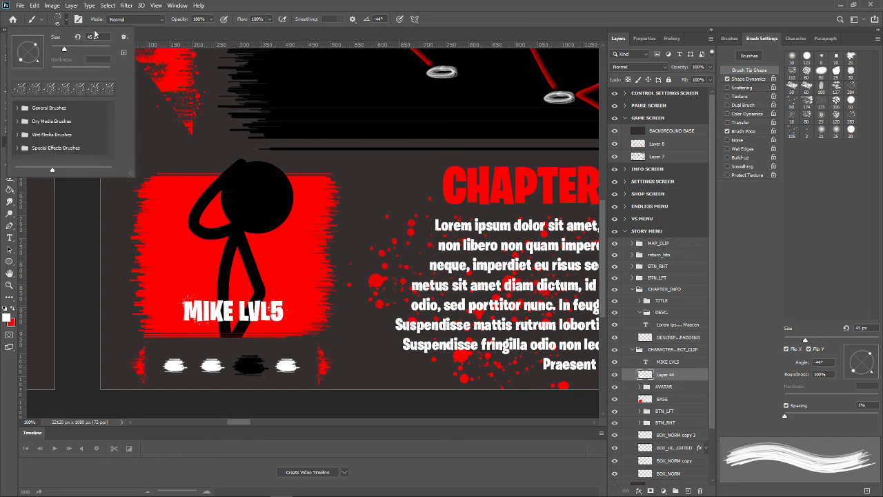
pyautogui.write('75')
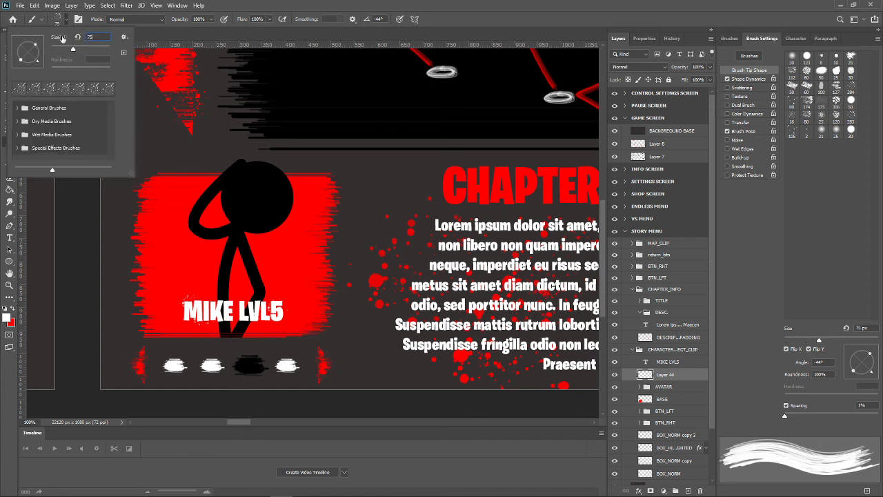
pyautogui.press('Return')
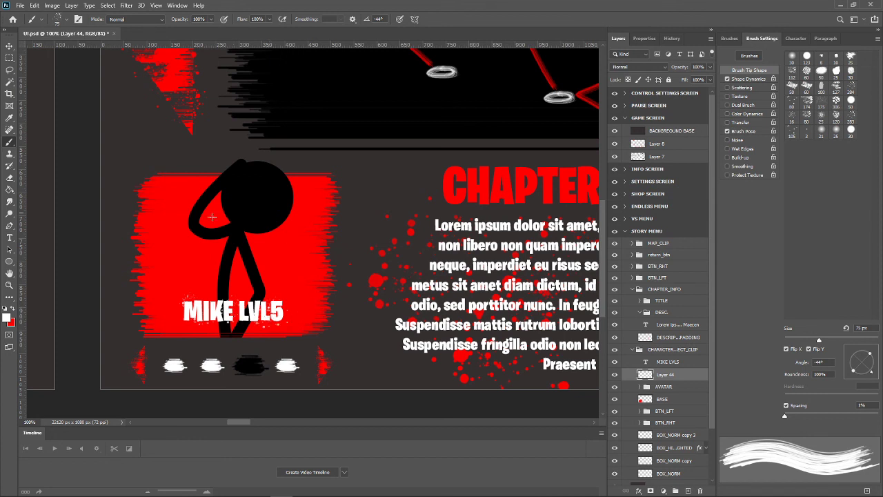
pyautogui.click(176, 315)
pyautogui.hotkey('ctrl', 'z')
# Set the brush to 120 px and dab white specks above and left of MIKE LVL5.
pyautogui.click(67, 19)
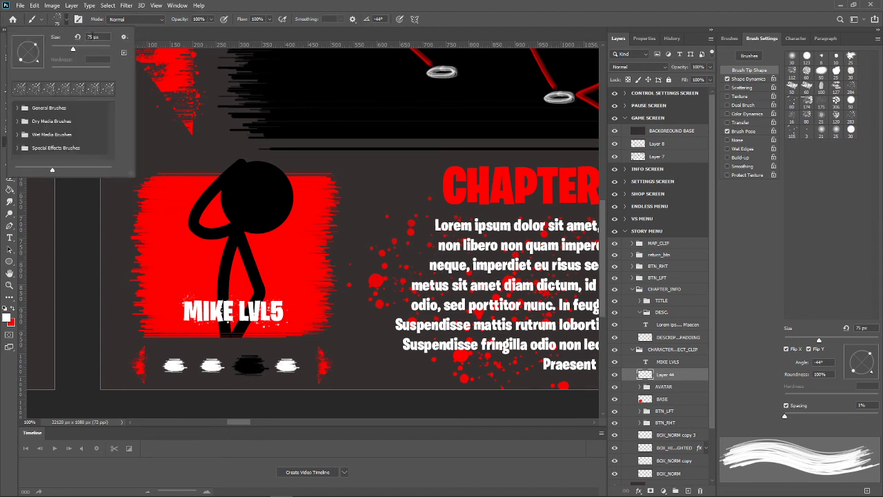
pyautogui.write('12')
pyautogui.press('Return')
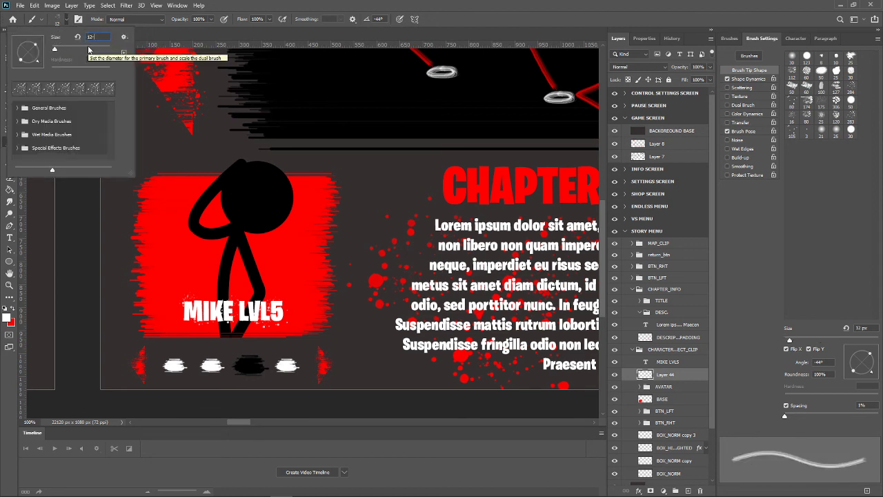
pyautogui.write('0')
pyautogui.press('Return')
pyautogui.click(231, 303)
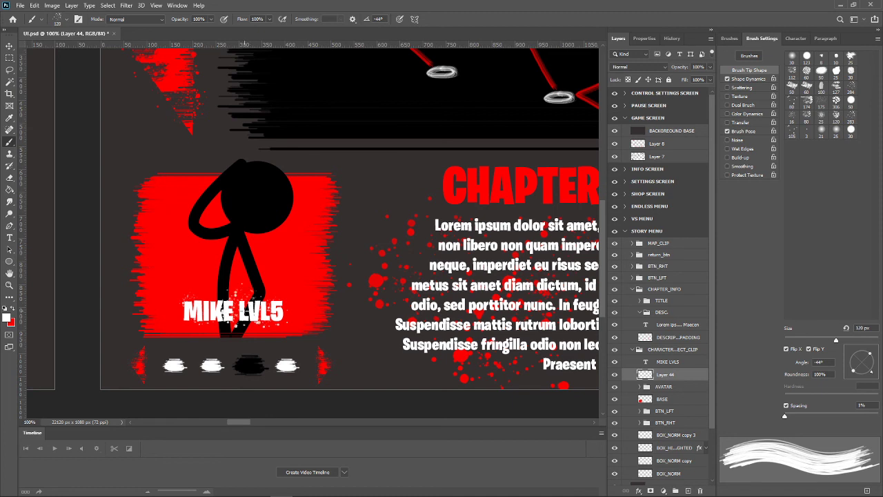
pyautogui.click(183, 314)
pyautogui.hotkey('ctrl', 'z')
pyautogui.click(183, 314)
# Rename the speckle layer to TXT_BG.
pyautogui.doubleClick(665, 374)
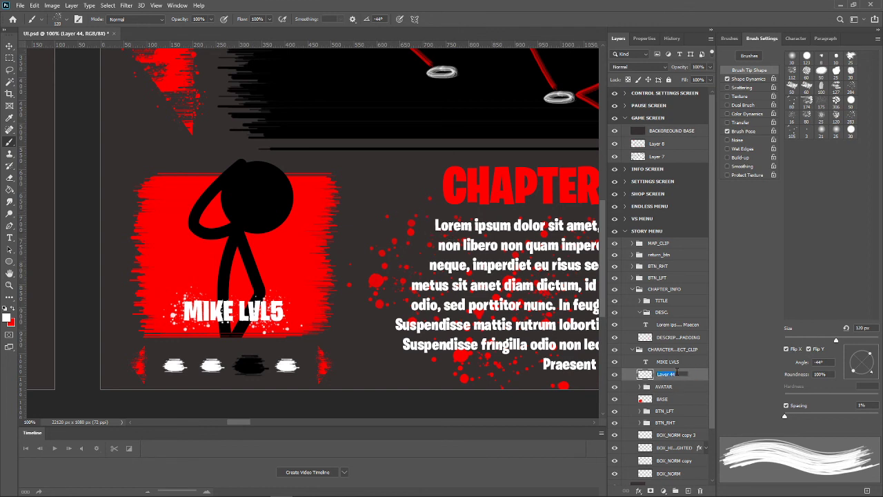
pyautogui.write('TXT_BG')
pyautogui.press('Return')
# Add a new AVATAR_BG layer in the AVATAR group, placed below Ellipse 2.
pyautogui.click(640, 387)
pyautogui.click(685, 439)
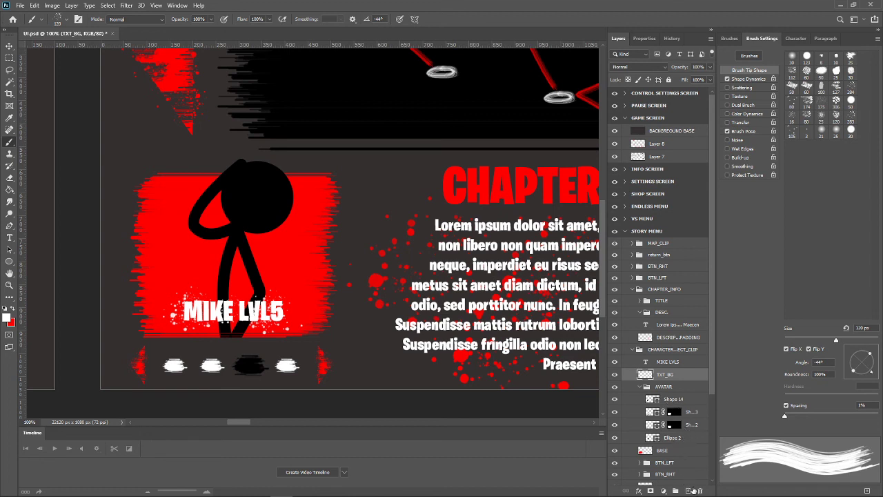
pyautogui.click(690, 490)
pyautogui.doubleClick(677, 437)
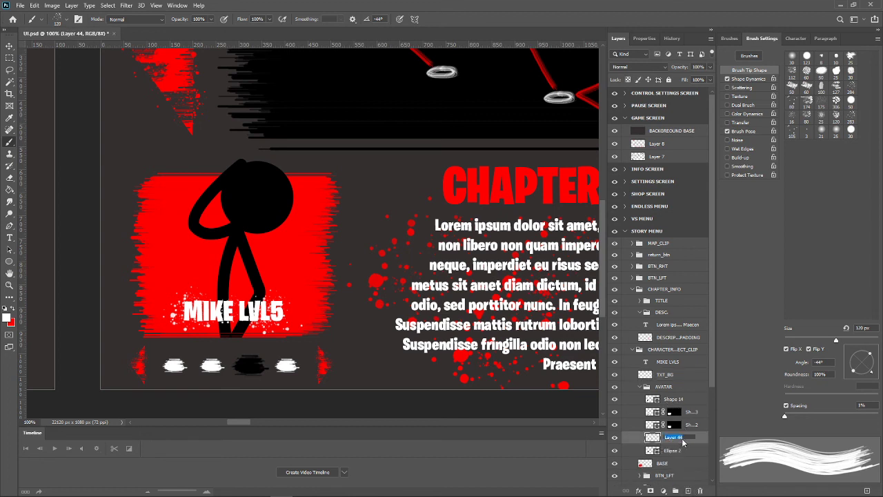
pyautogui.write('AVATAR_BG')
pyautogui.press('Return')
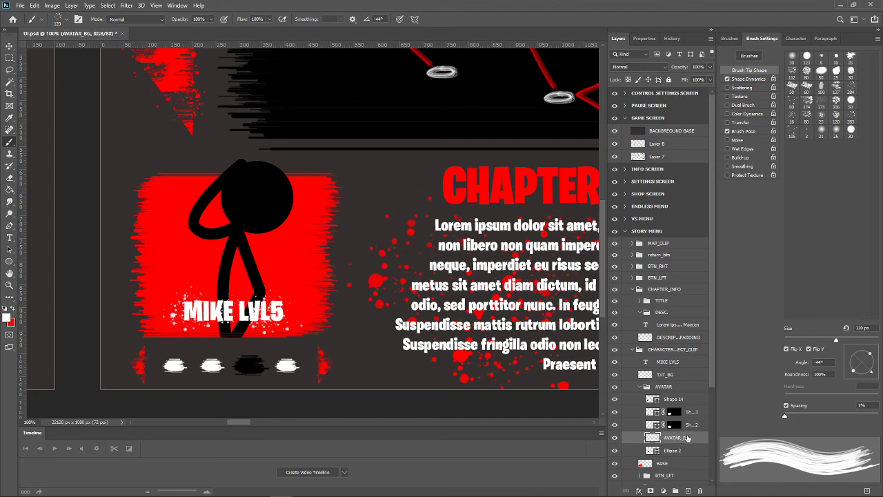
pyautogui.moveTo(688, 438); pyautogui.dragTo(686, 456)
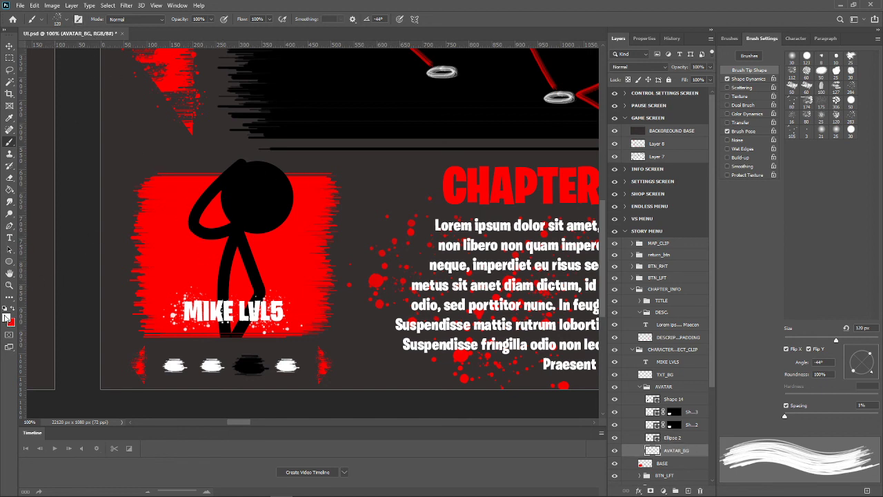
# Set the foreground colour to black and switch back to the brush.
pyautogui.click(7, 317)
pyautogui.click(592, 132)
pyautogui.press('b')
# Splatter black speckles around the stick figure's head, arm, body and legs.
pyautogui.click(227, 244)
pyautogui.click(210, 199)
pyautogui.click(184, 260)
pyautogui.hotkey('ctrl', 'z')
pyautogui.moveTo(245, 243); pyautogui.dragTo(232, 324)
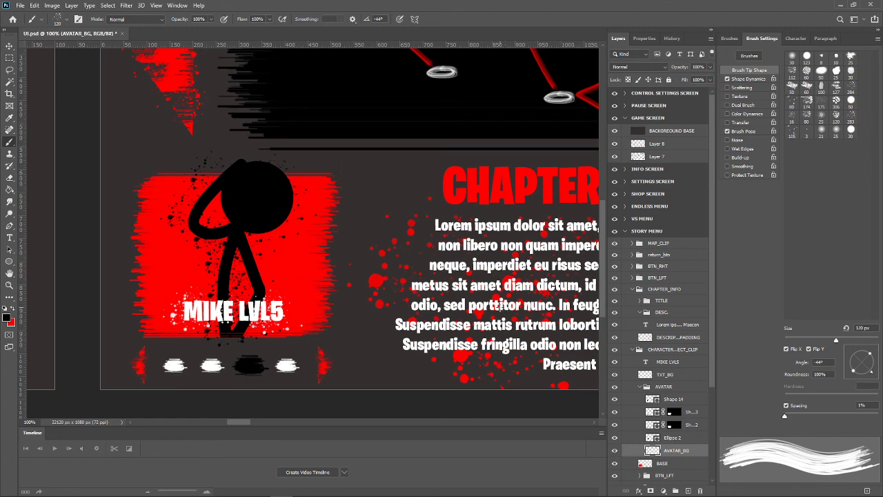
pyautogui.hotkey('ctrl', '-')
pyautogui.hotkey('ctrl', '-')
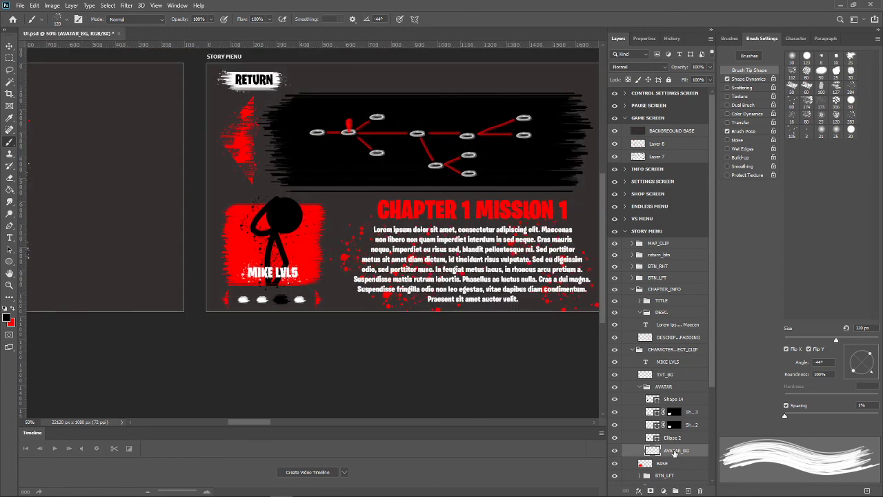
# Collapse CHARACTER_SELECT_CLIP and CHAPTER_INFO, switch to the Move tool, and fit STORY MENU in view.
pyautogui.press('Delete')
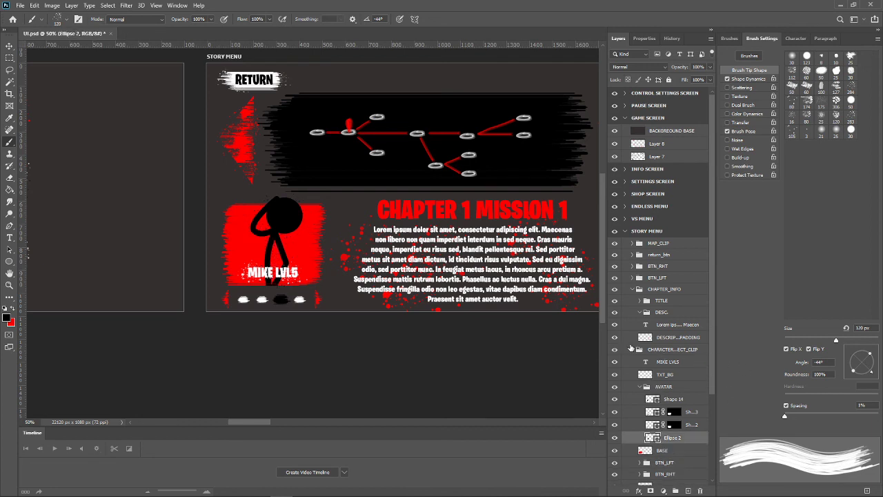
pyautogui.click(632, 349)
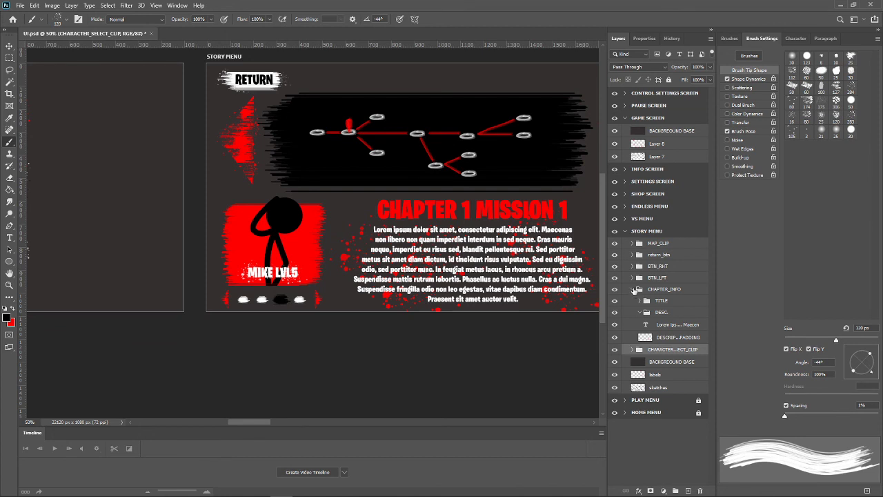
pyautogui.click(632, 289)
pyautogui.click(665, 397)
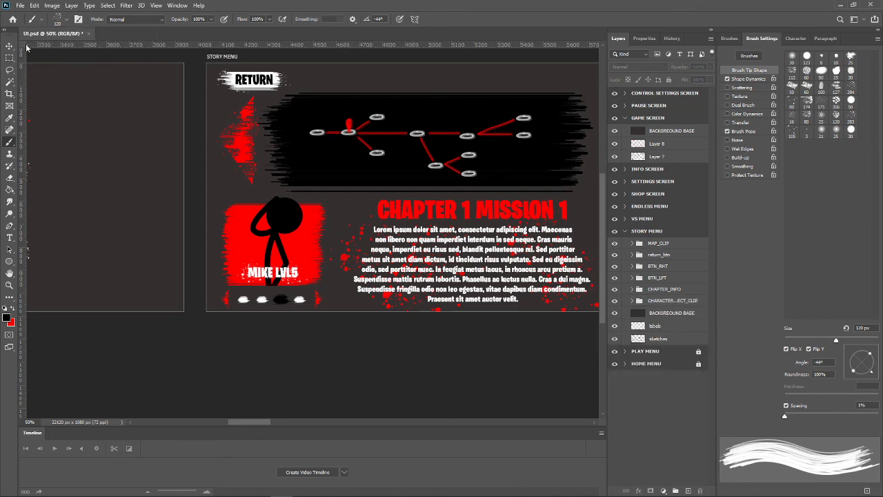
pyautogui.press('v')
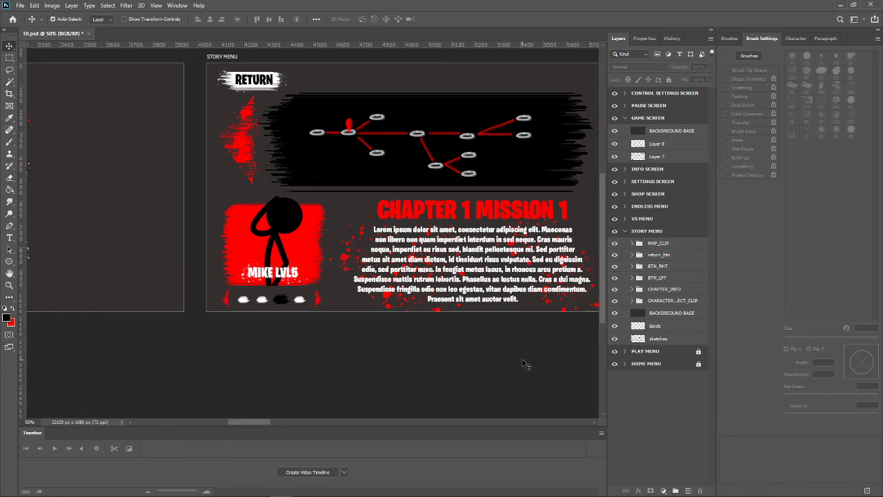
pyautogui.hotkey('ctrl', '-')
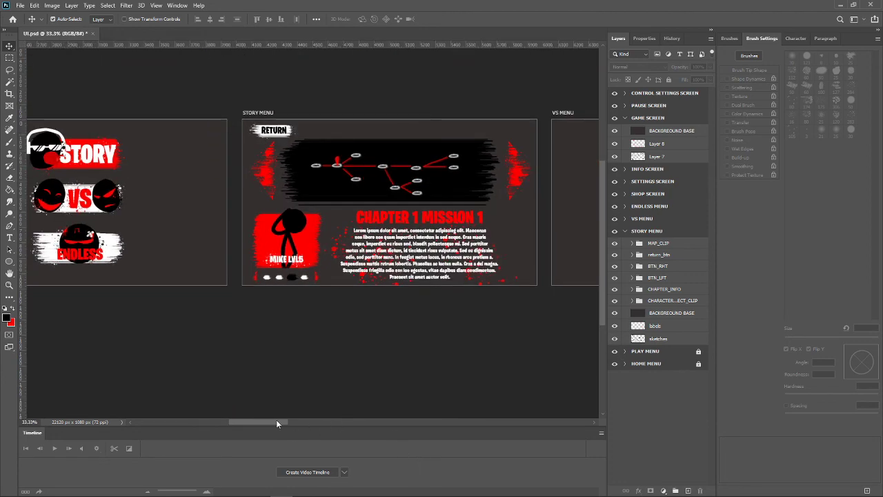
pyautogui.moveTo(277, 422); pyautogui.dragTo(286, 427)
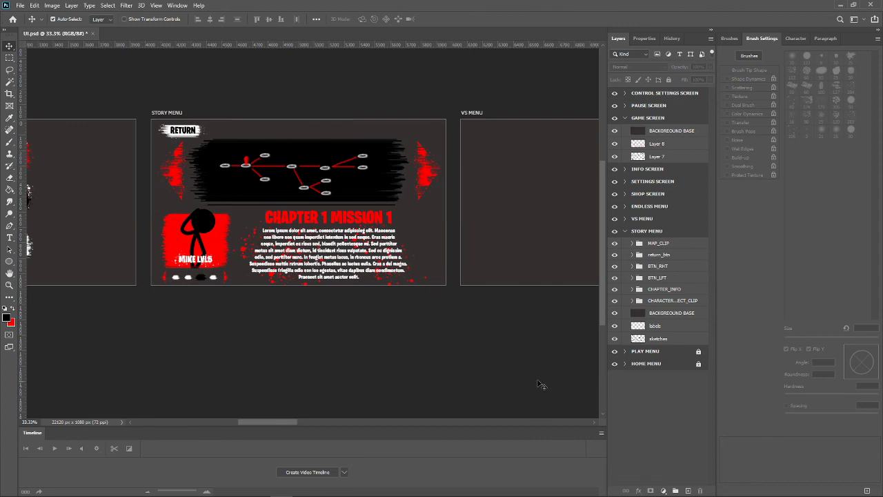
pyautogui.hotkey('ctrl', '0')
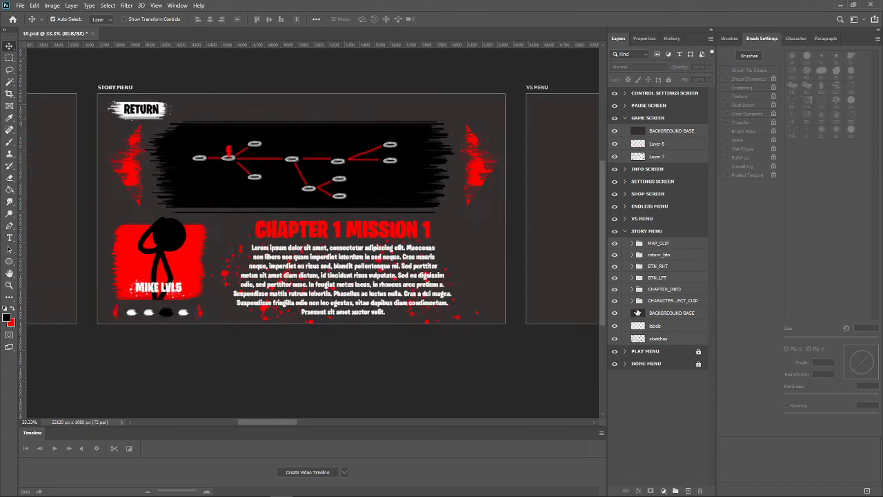
# Collapse the STORY MENU group and scroll across to the empty VS MENU artboard.
pyautogui.click(637, 312)
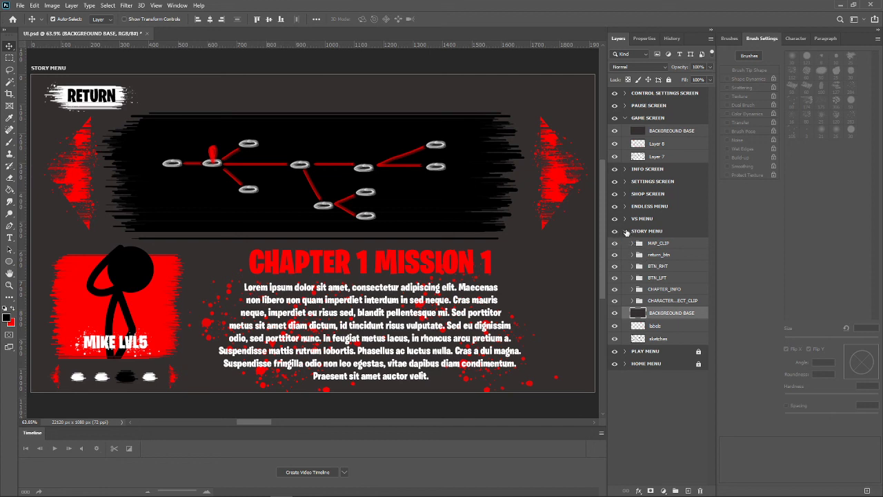
pyautogui.click(626, 231)
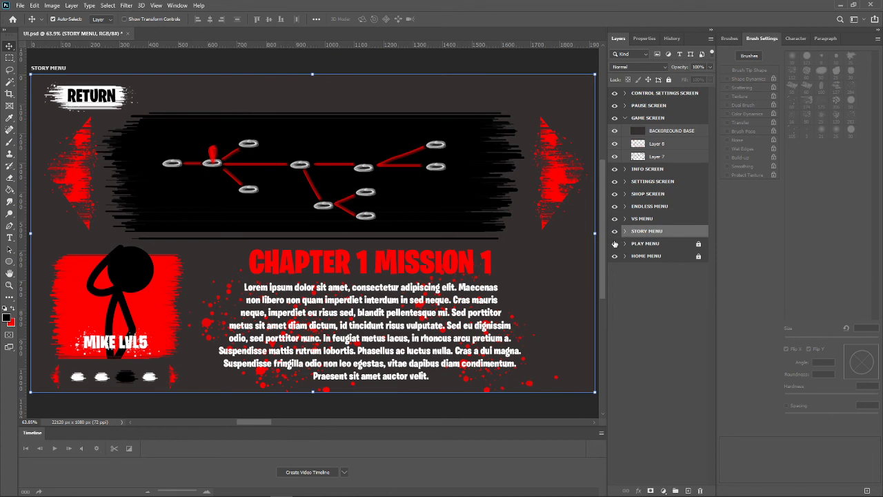
pyautogui.click(483, 414)
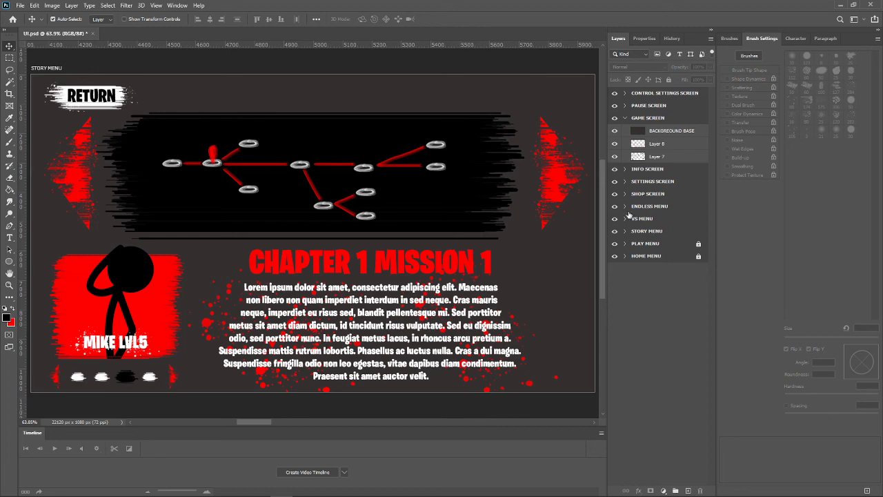
pyautogui.moveTo(263, 420); pyautogui.dragTo(297, 418)
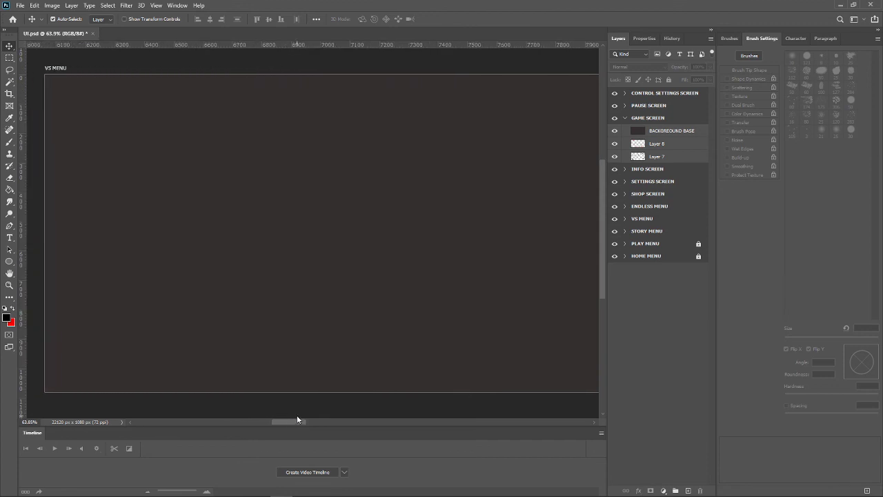
# Collapse GAME SCREEN, expand the VS MENU group and fit the VS MENU artboard in view.
pyautogui.click(625, 119)
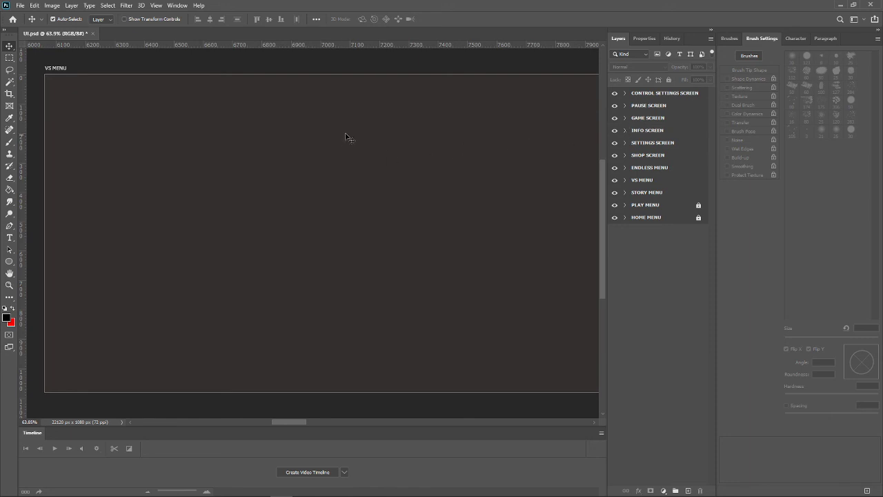
pyautogui.hotkey('ctrl', '-')
pyautogui.hotkey('ctrl', '-')
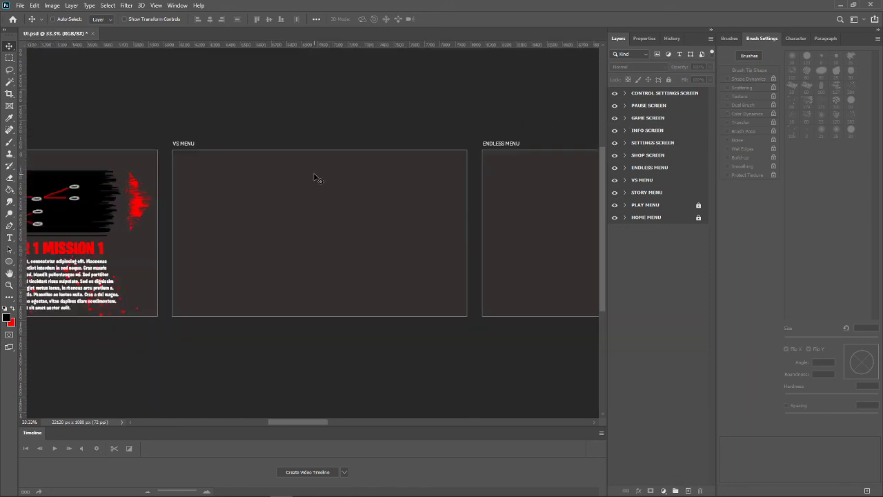
pyautogui.hotkey('ctrl', '-')
pyautogui.hotkey('ctrl', '-')
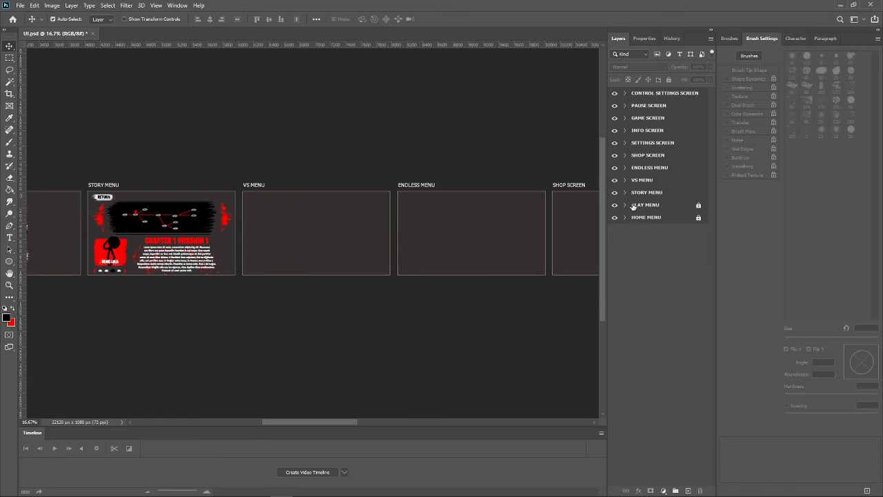
pyautogui.click(626, 183)
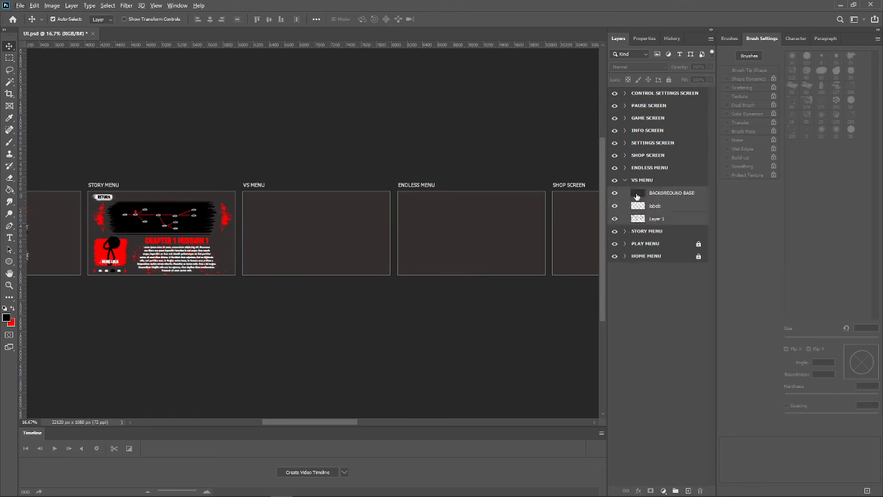
pyautogui.keyDown('alt'); pyautogui.click(637, 197); pyautogui.keyUp('alt')
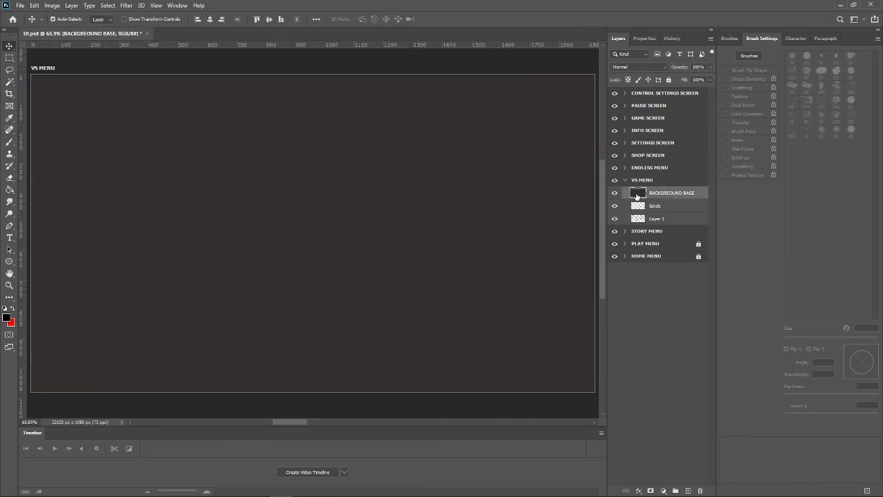
# Alt-drag a copy of return_btn from STORY MENU into VS MENU, then save.
pyautogui.click(637, 236)
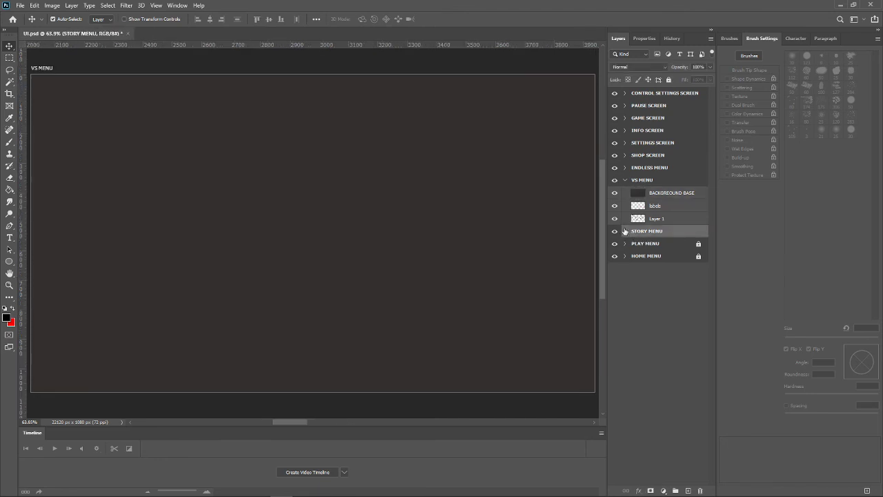
pyautogui.click(625, 231)
pyautogui.click(659, 257)
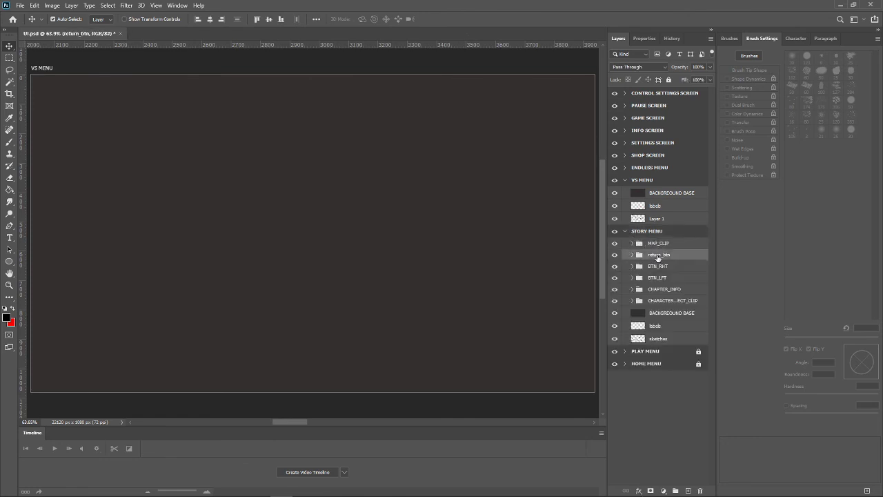
pyautogui.moveTo(658, 256); pyautogui.dragTo(656, 193)
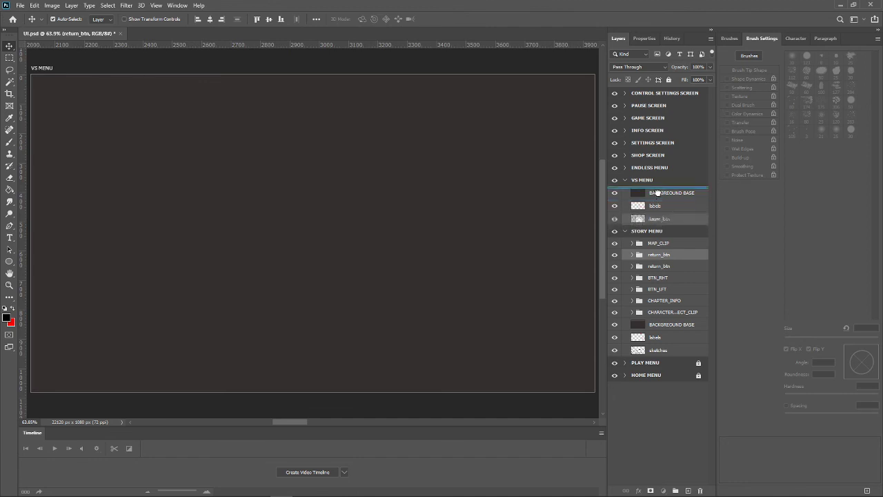
pyautogui.moveTo(655, 193); pyautogui.dragTo(654, 194)
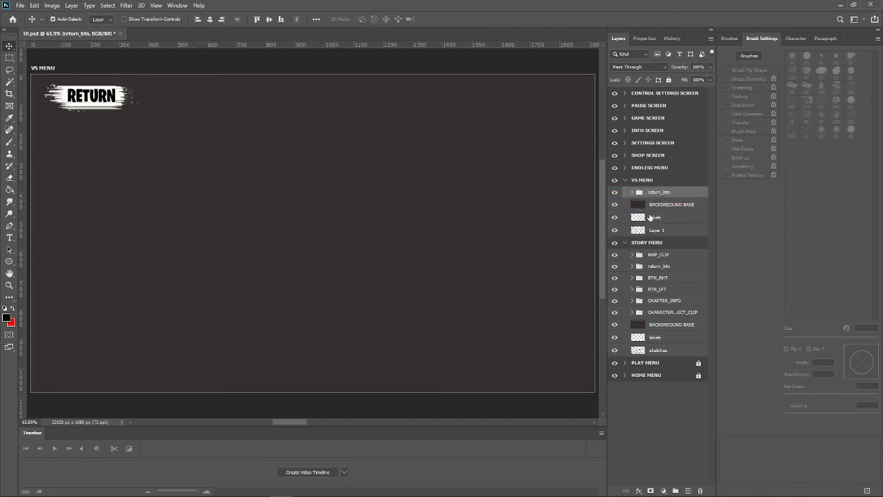
pyautogui.click(624, 244)
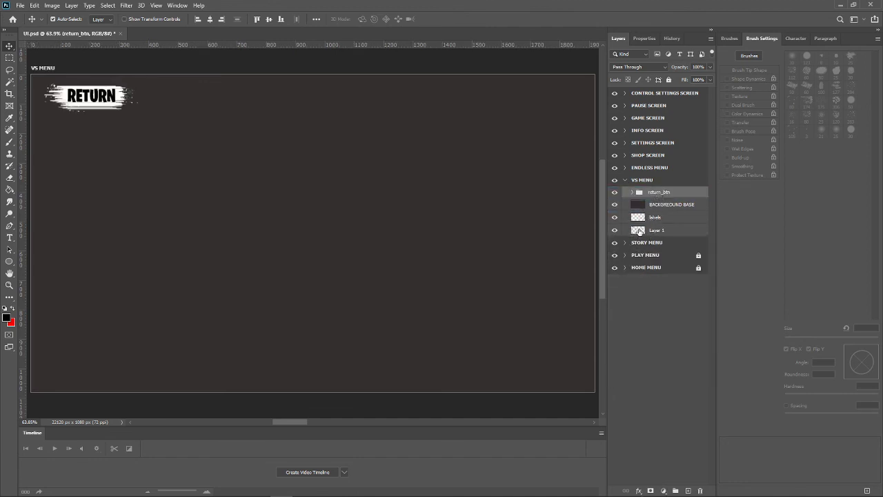
pyautogui.click(487, 70)
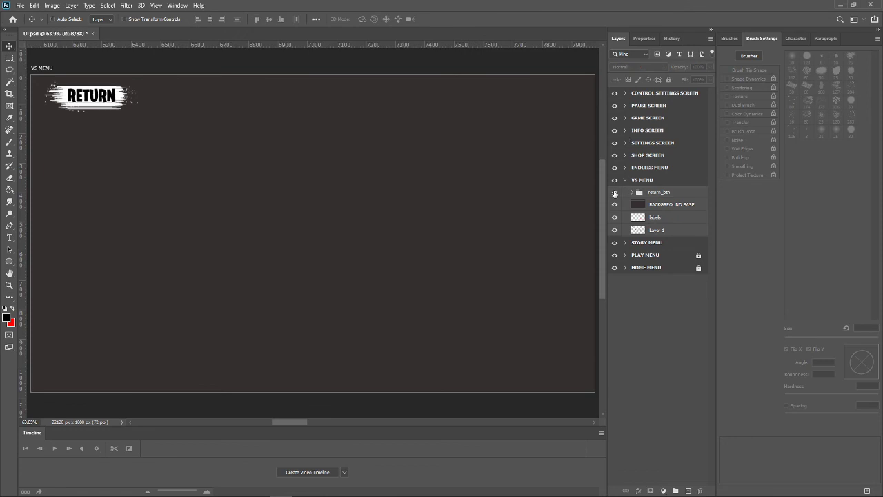
pyautogui.hotkey('ctrl', 's')
pyautogui.click(505, 488)
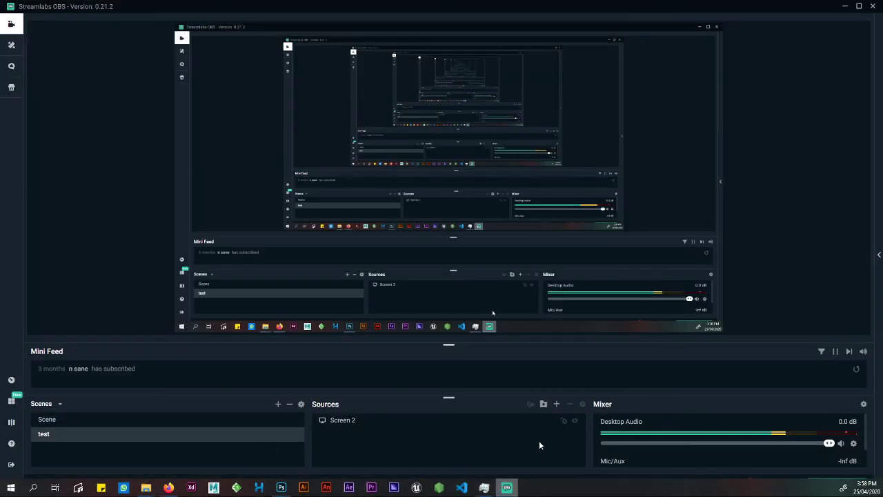
pyautogui.click(539, 445)
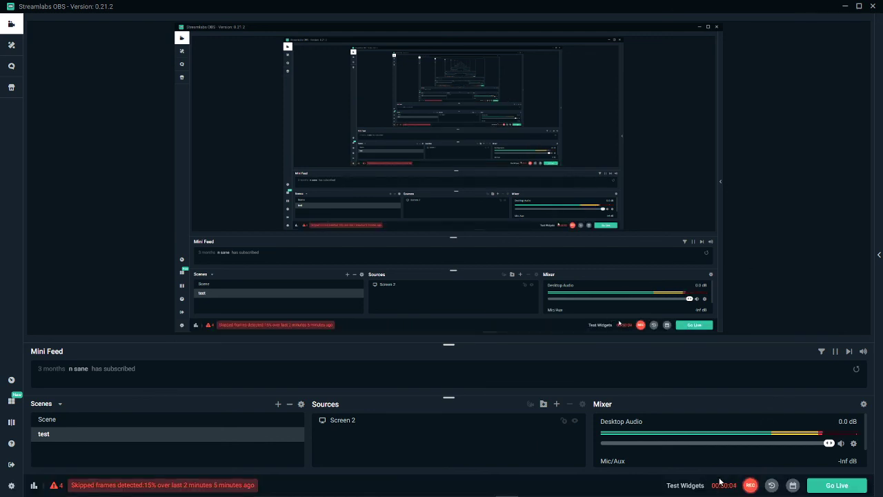
pyautogui.click(845, 6)
# Hide the VS MENU BACKGROUND BASE layer to reveal the VS menu sketch, then bring Streamlabs OBS forward.
pyautogui.click(614, 205)
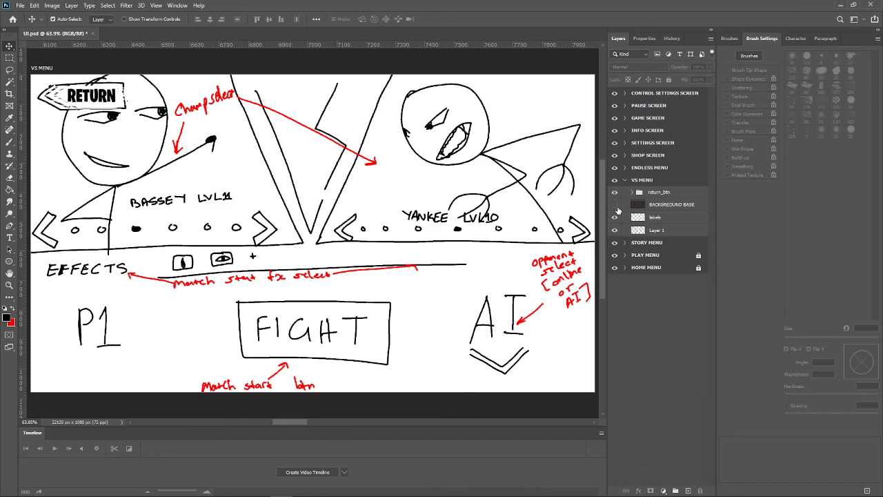
pyautogui.click(616, 206)
pyautogui.click(507, 487)
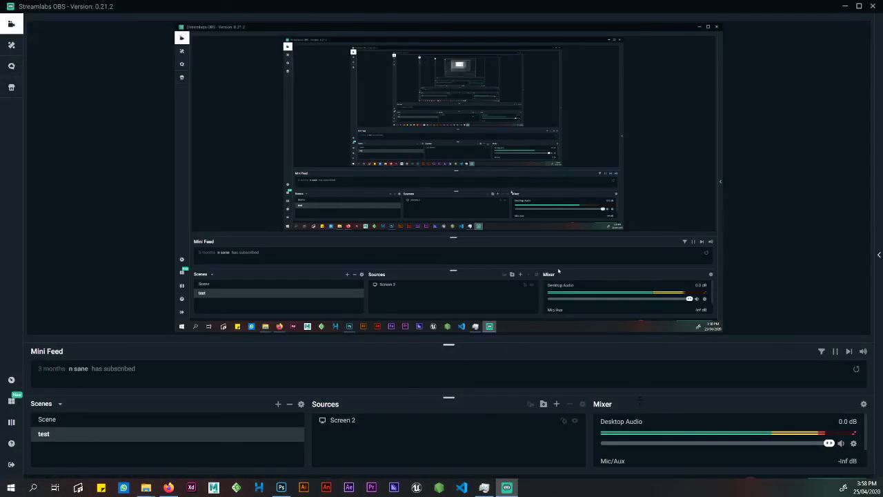